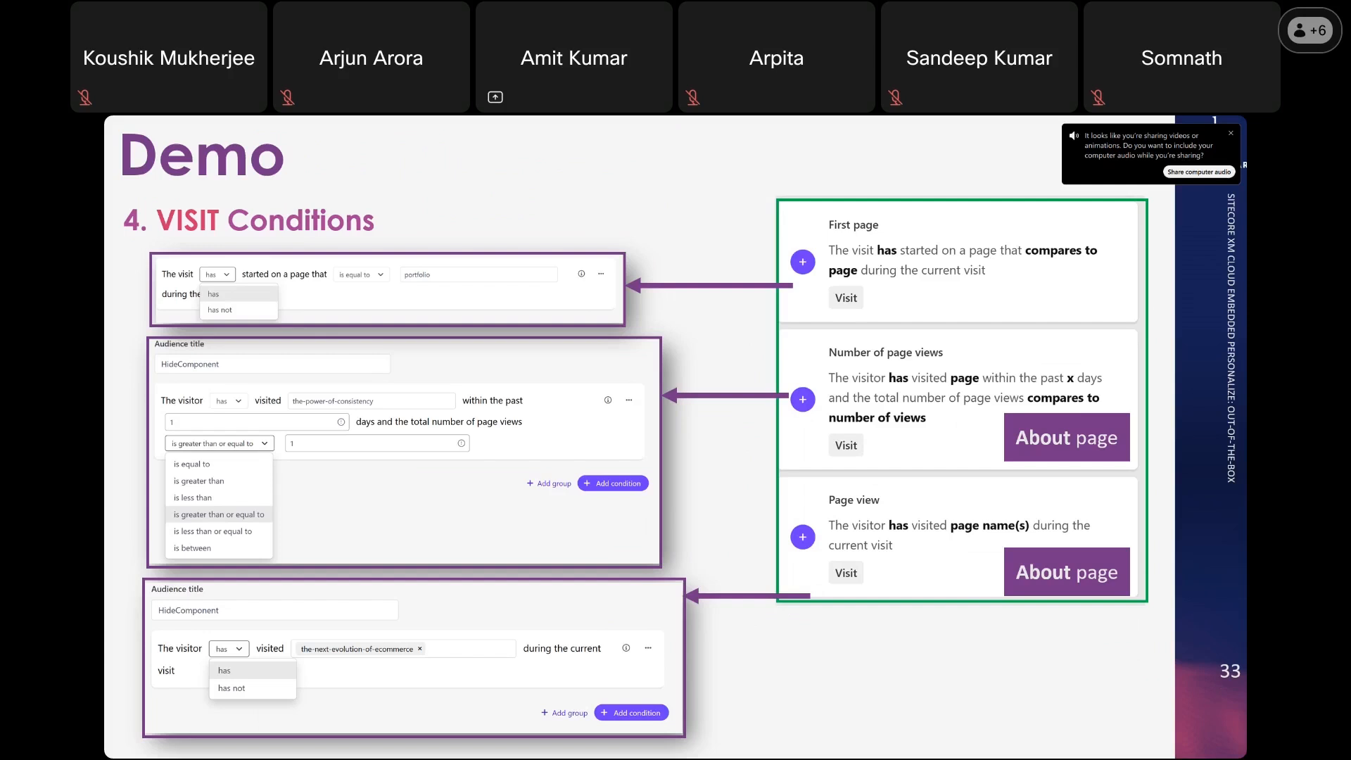
drag(106, 519, 698, 437)
double_click(698, 438)
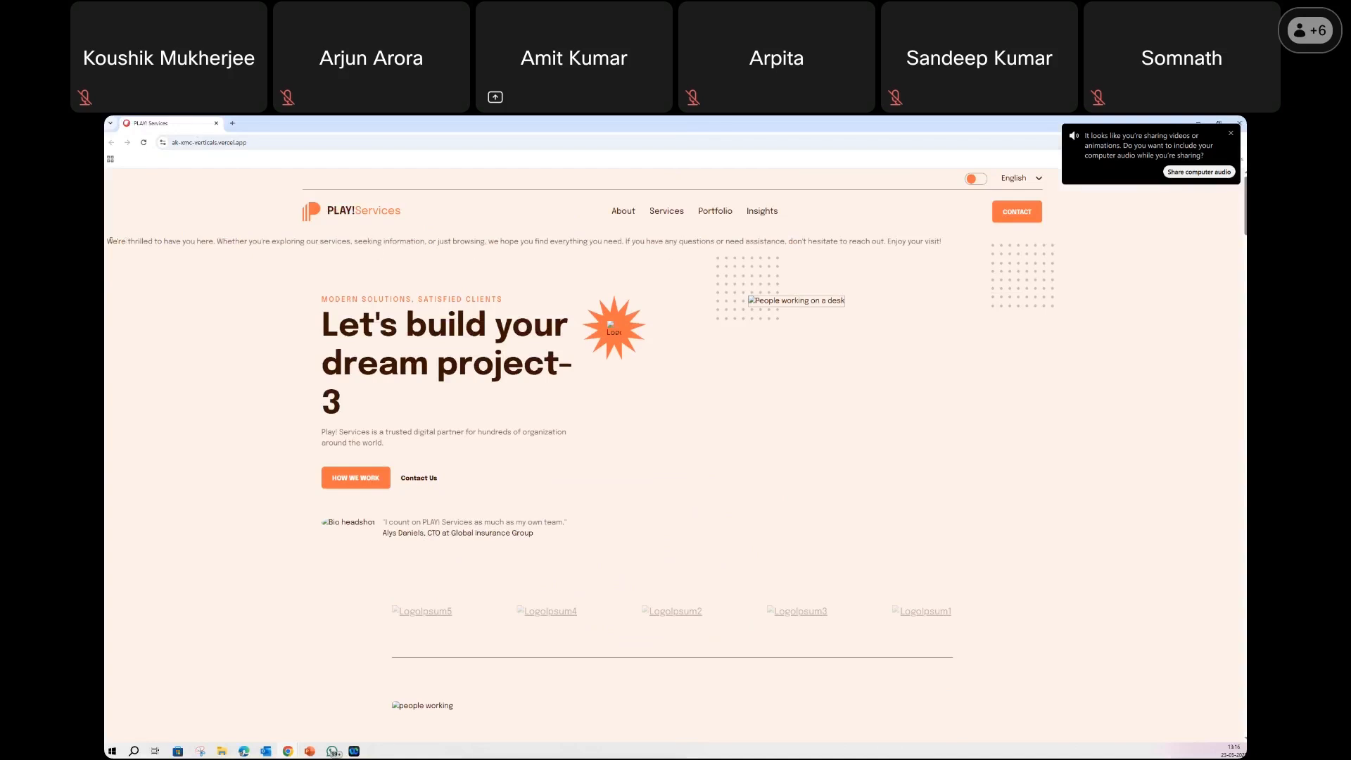
Reload the PLAY!Services home page and compare the welcome text above the hero banner before and after
drag(111, 241, 951, 250)
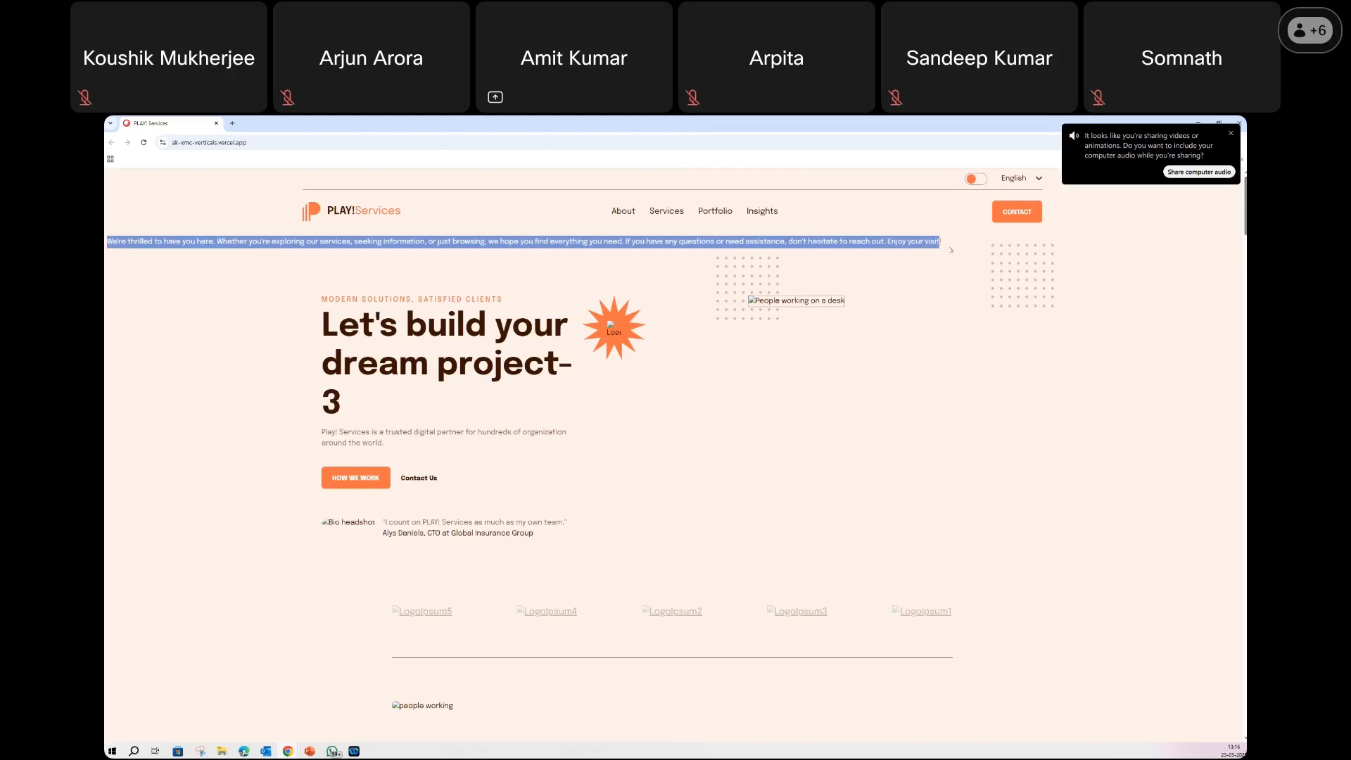
click(145, 142)
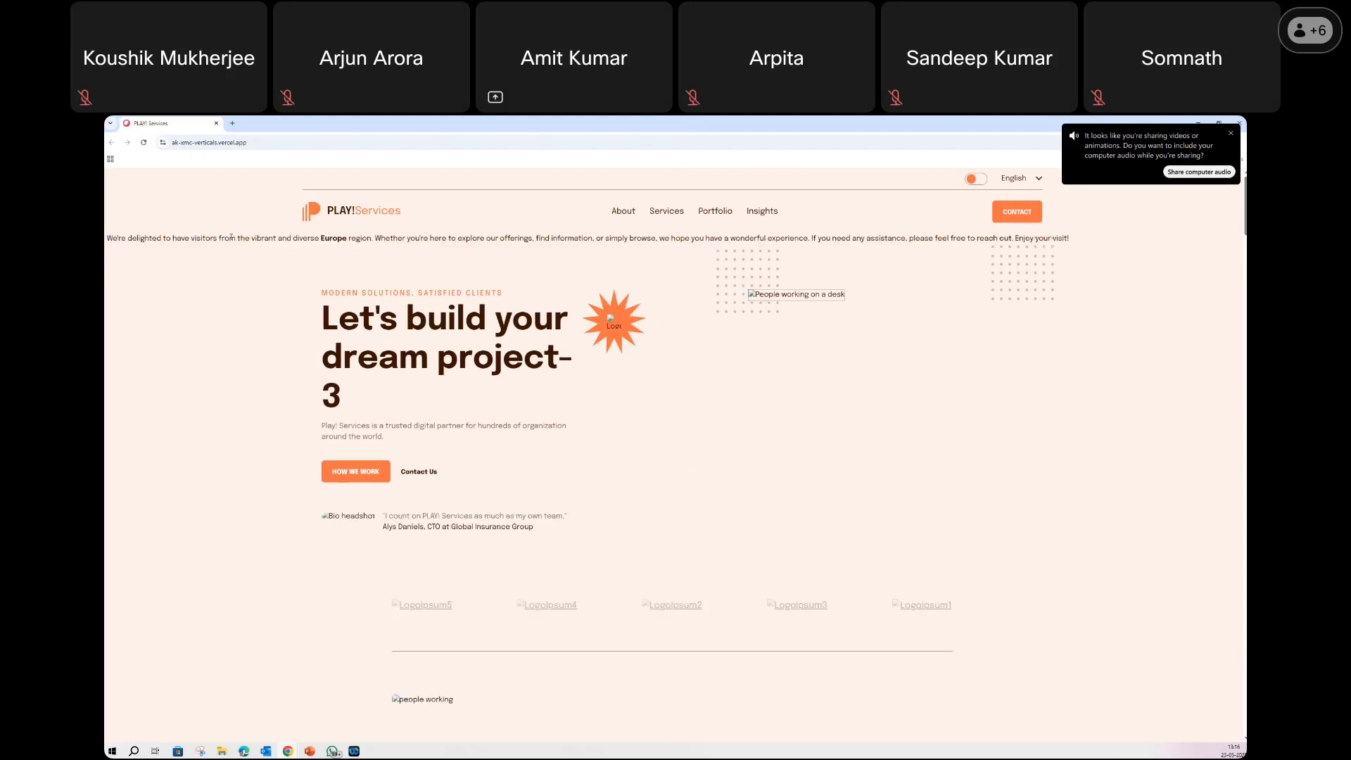
drag(230, 238, 416, 239)
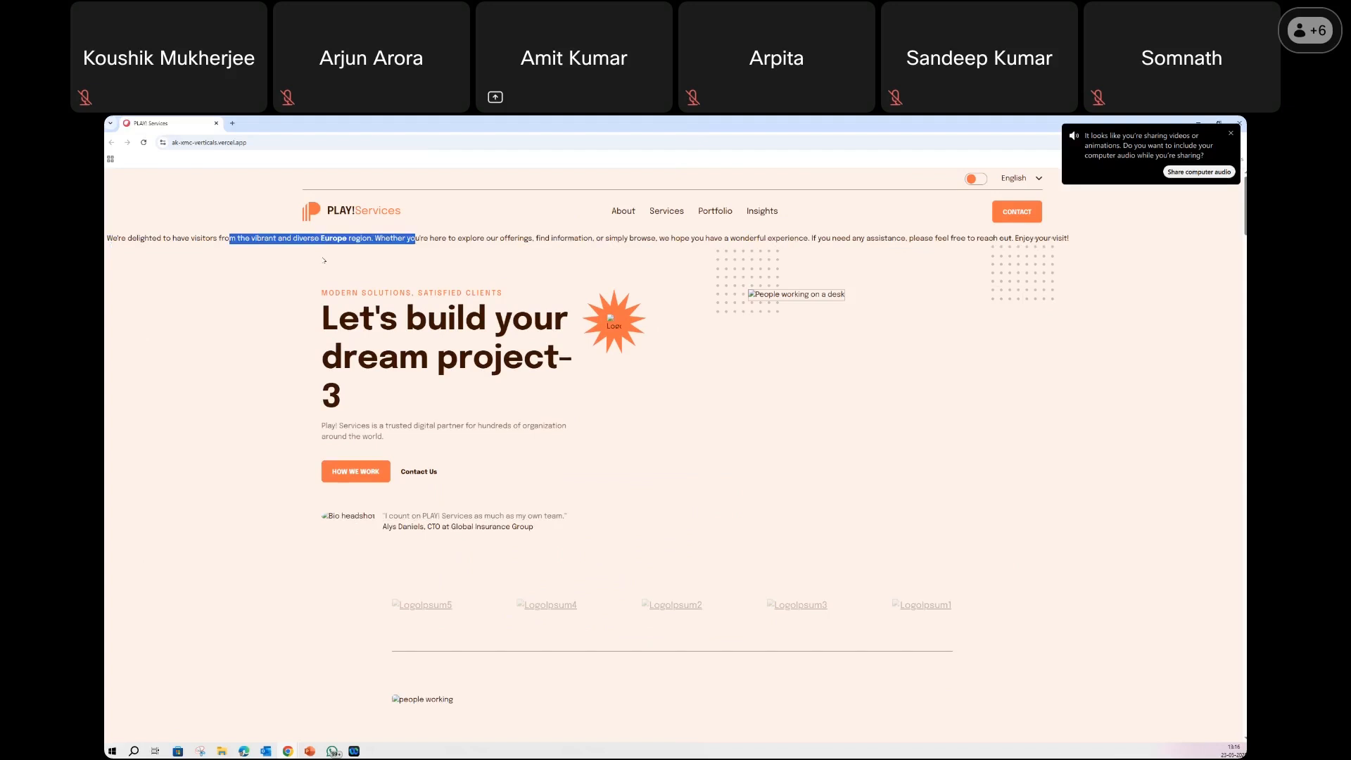
click(253, 239)
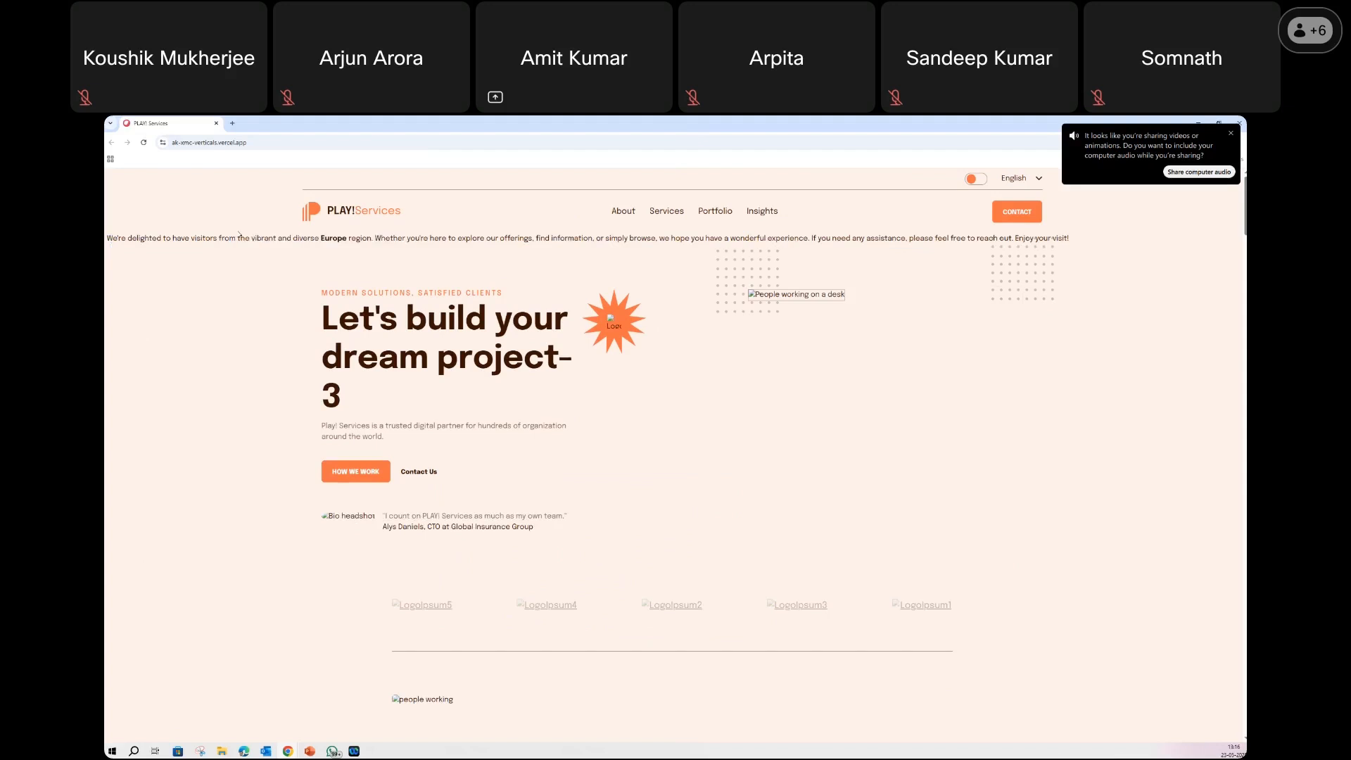
drag(239, 235, 396, 235)
click(244, 238)
drag(245, 238, 440, 240)
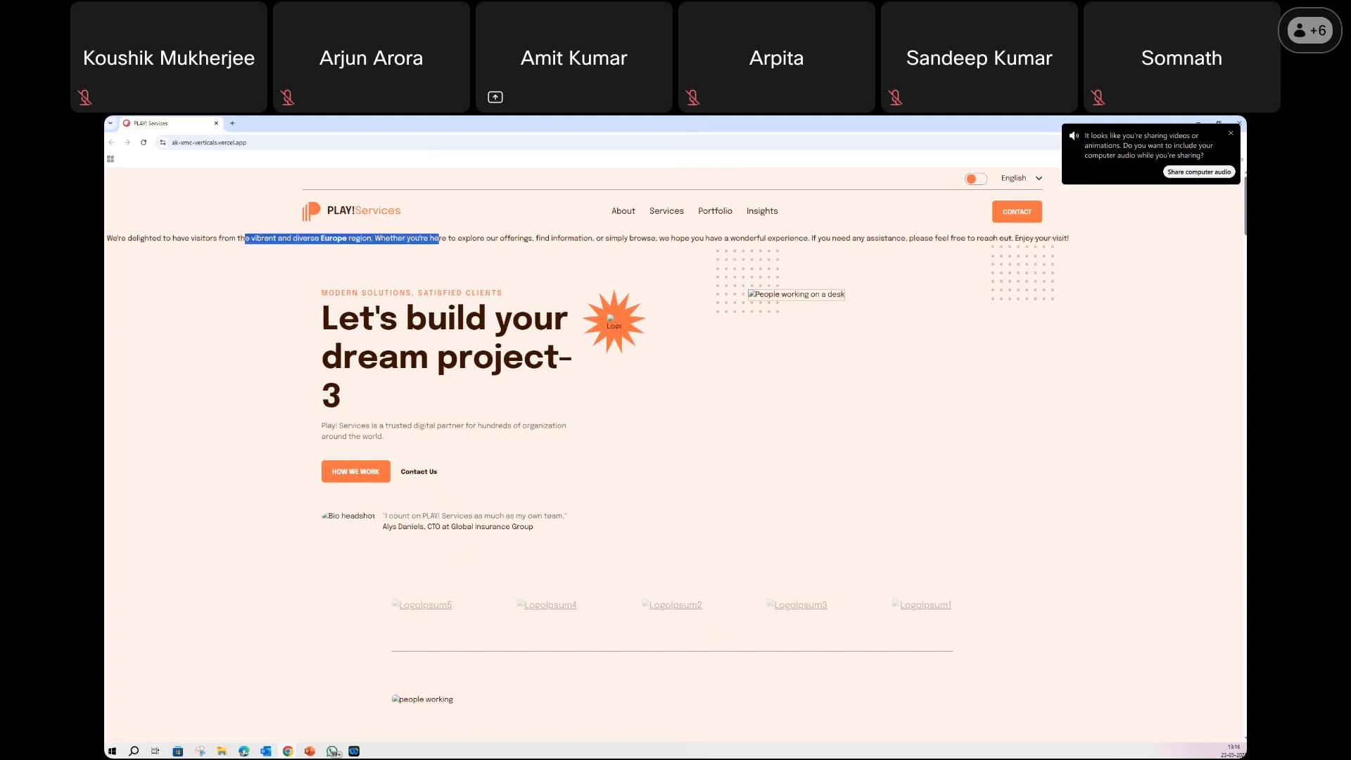
Switch to the XM Cloud page editor, reload the AK-1 home page and inspect the editor's address
click(310, 750)
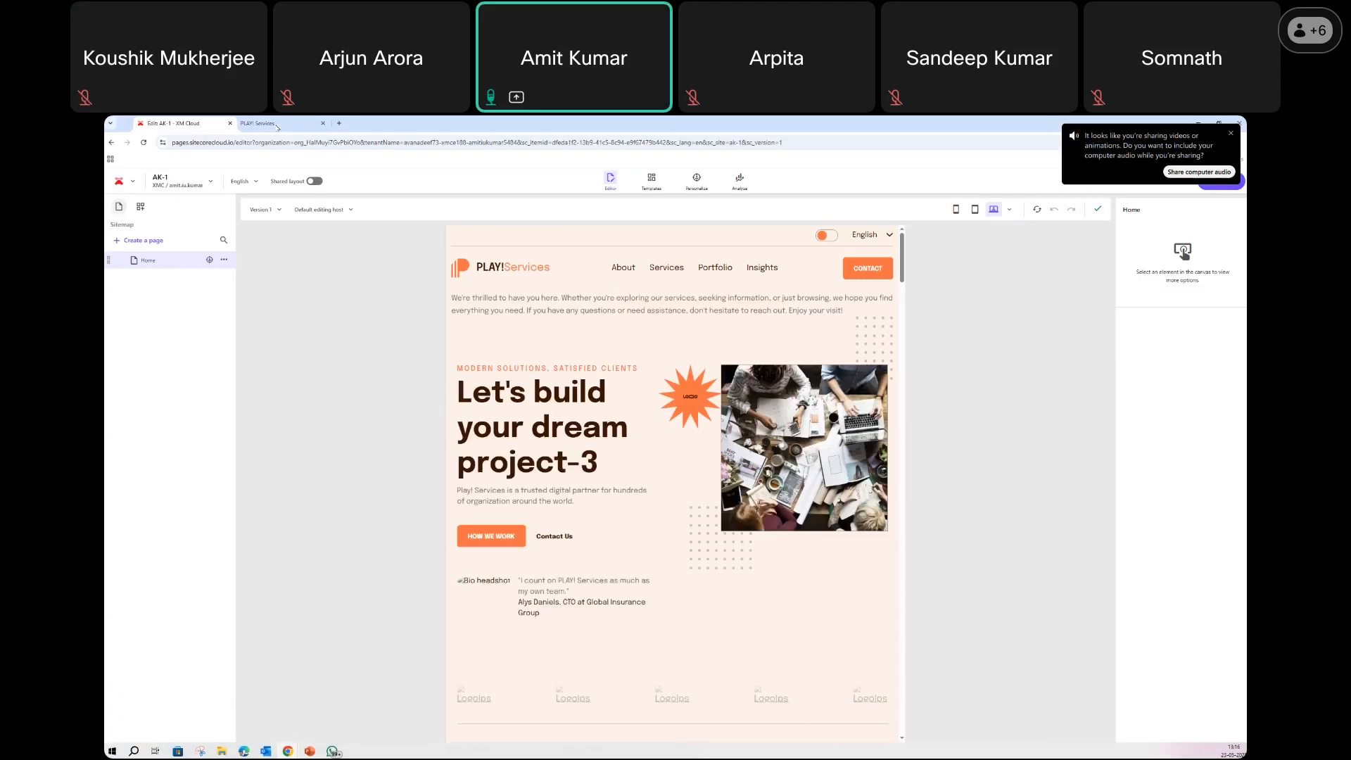
click(144, 143)
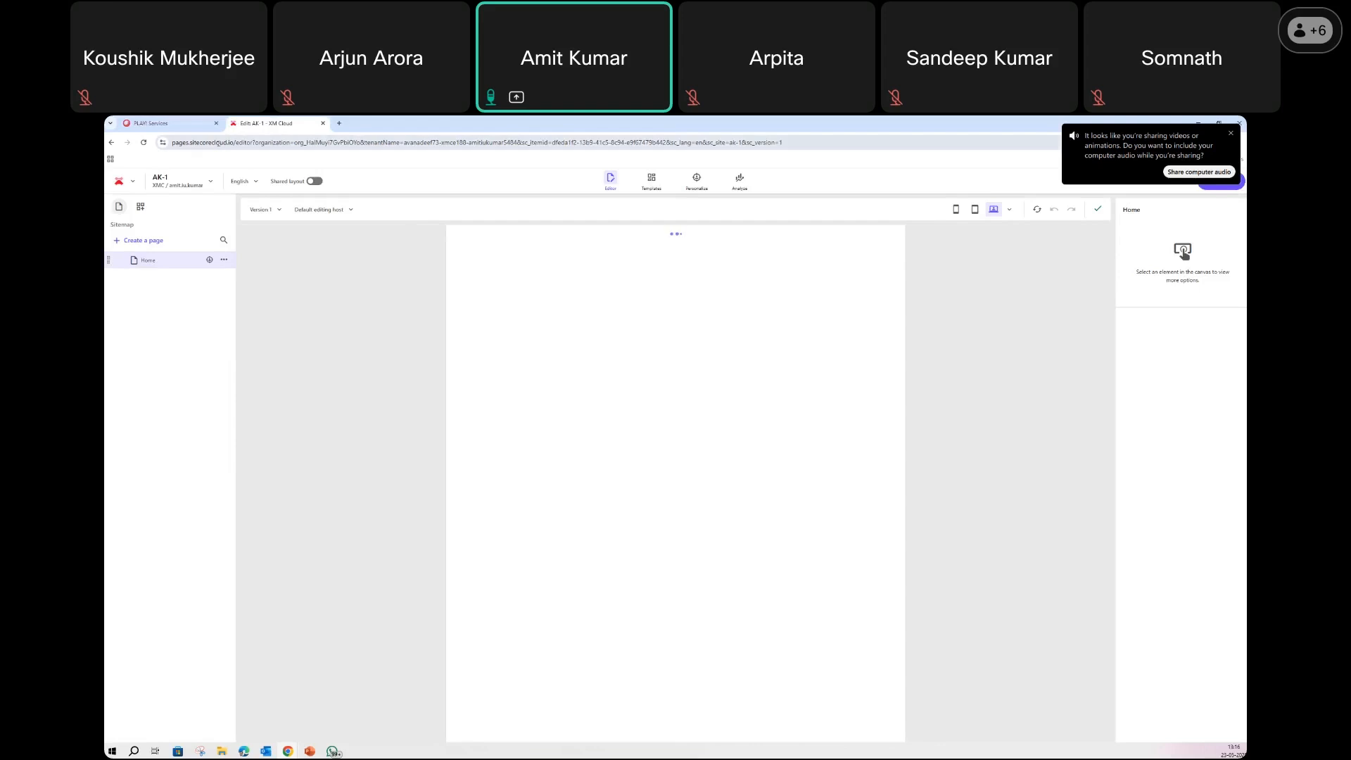
click(218, 143)
click(219, 142)
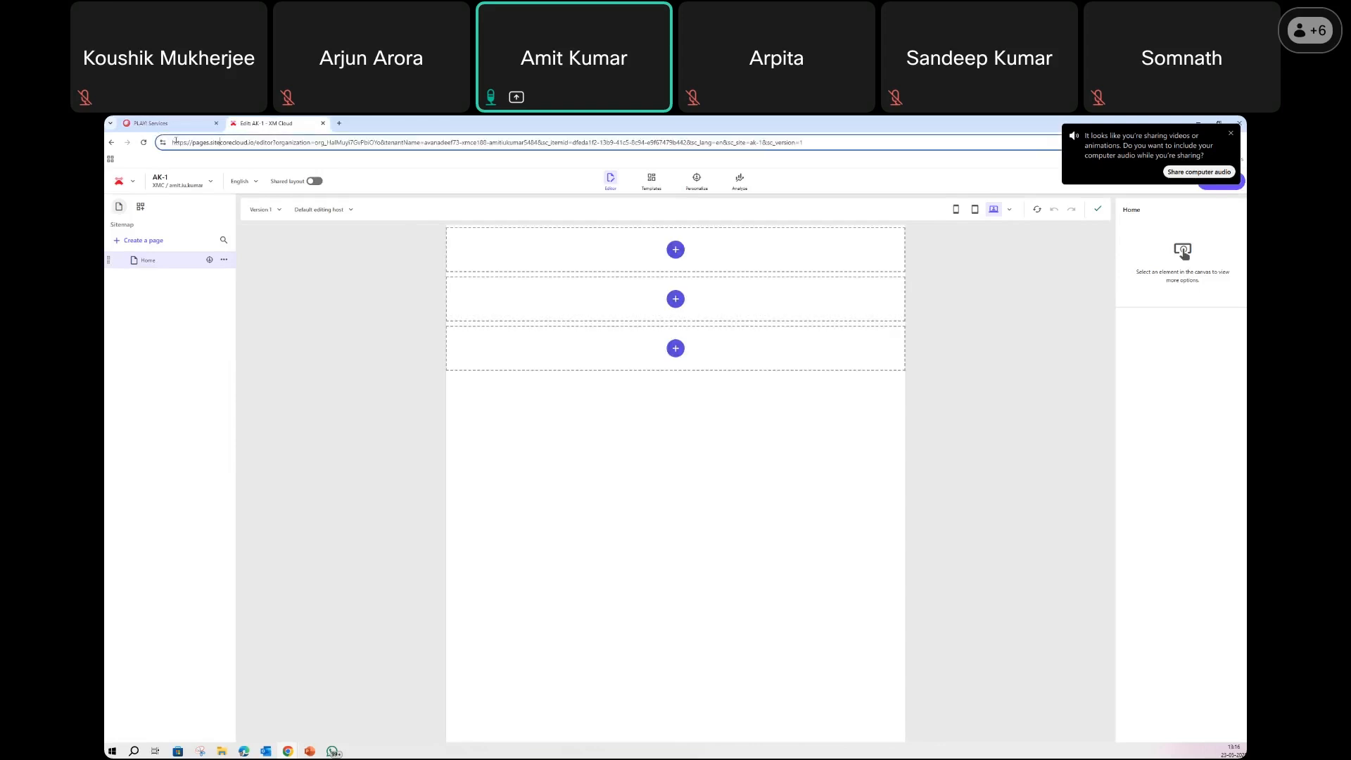
double_click(203, 143)
drag(203, 143, 251, 143)
click(251, 143)
double_click(192, 143)
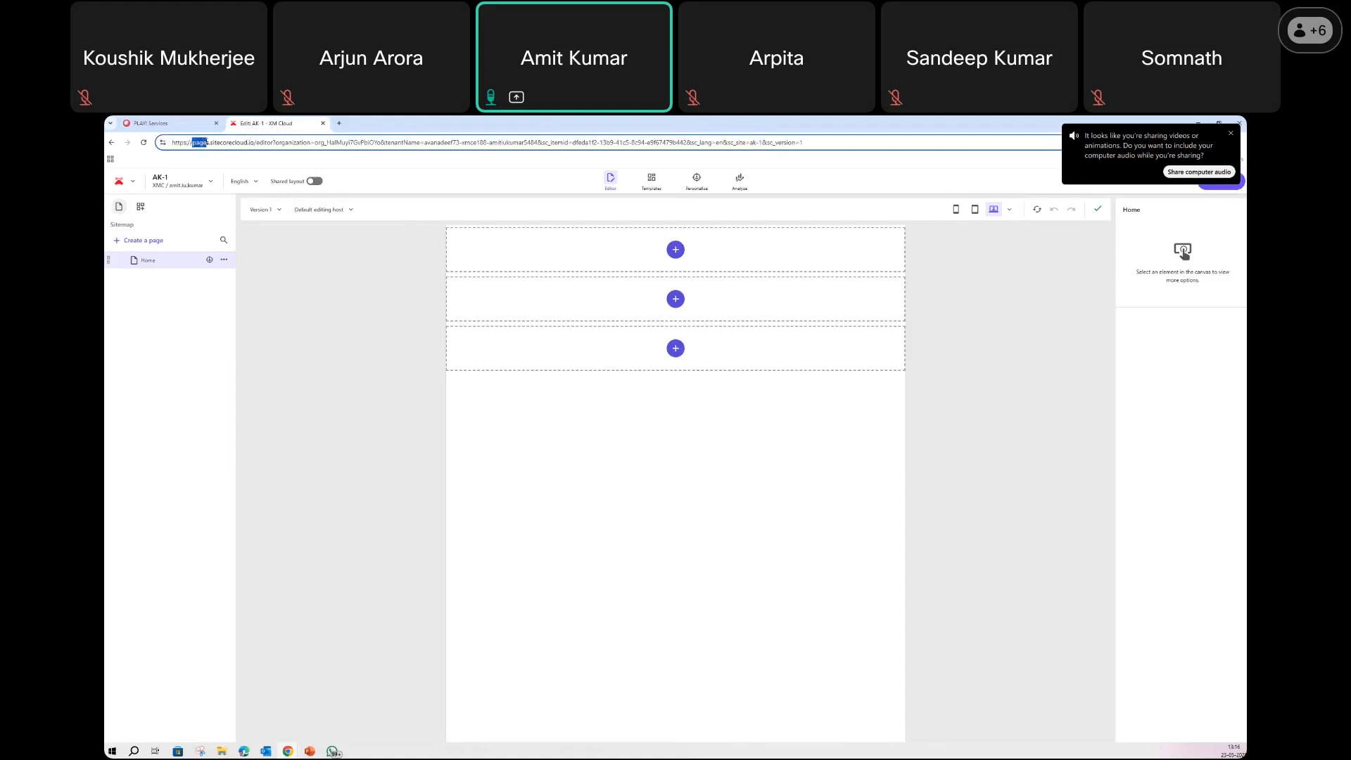
click(337, 339)
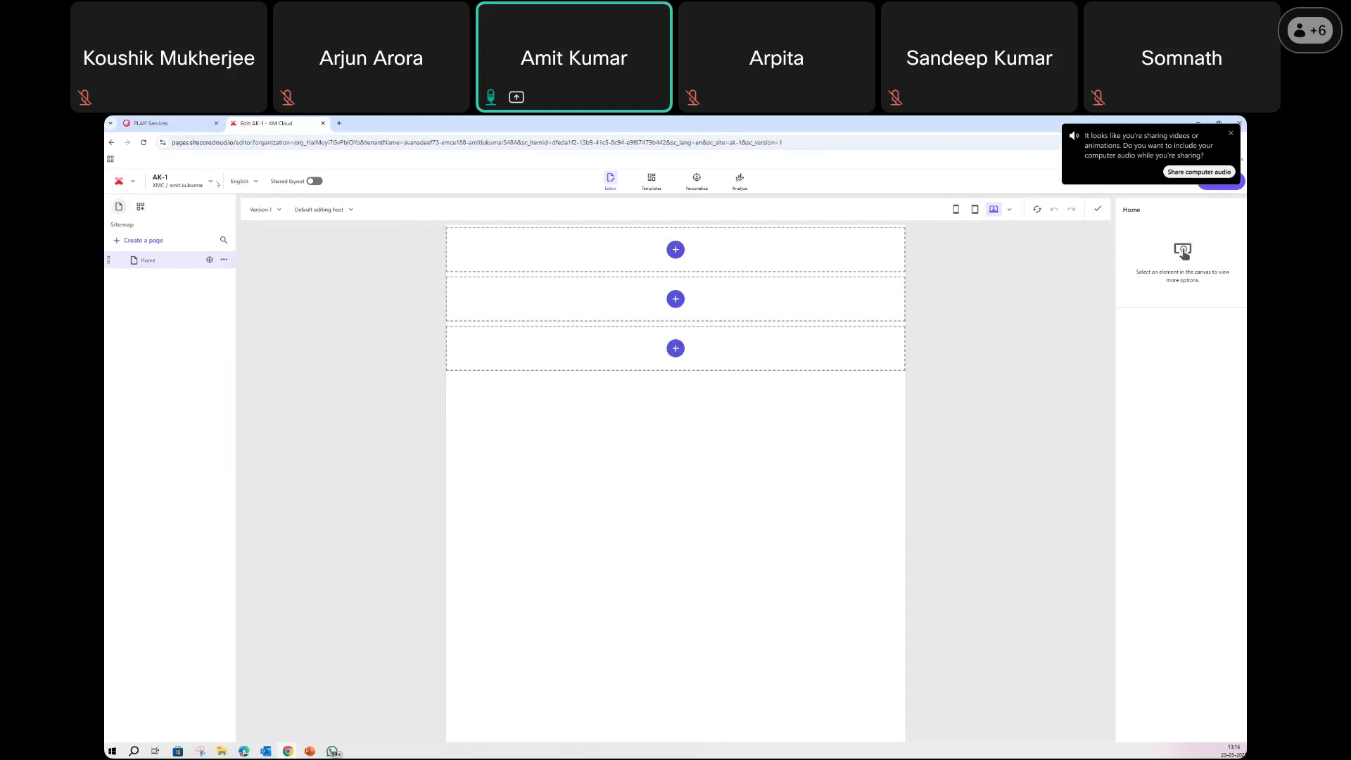
Switch the page editor to the Services site and dismiss the audio-sharing notification
click(211, 182)
click(285, 300)
click(1232, 134)
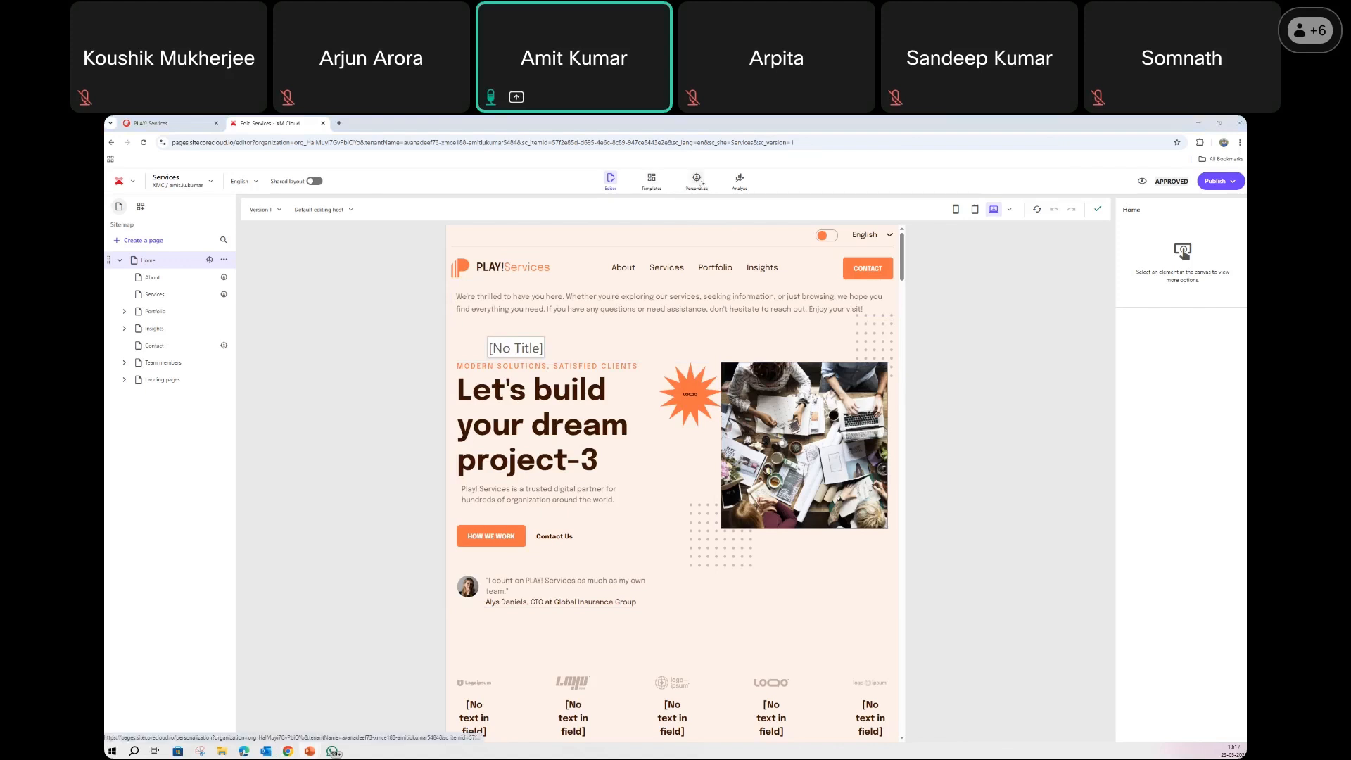
Open personalization for the Home page and select the Home Branding page variant
click(698, 180)
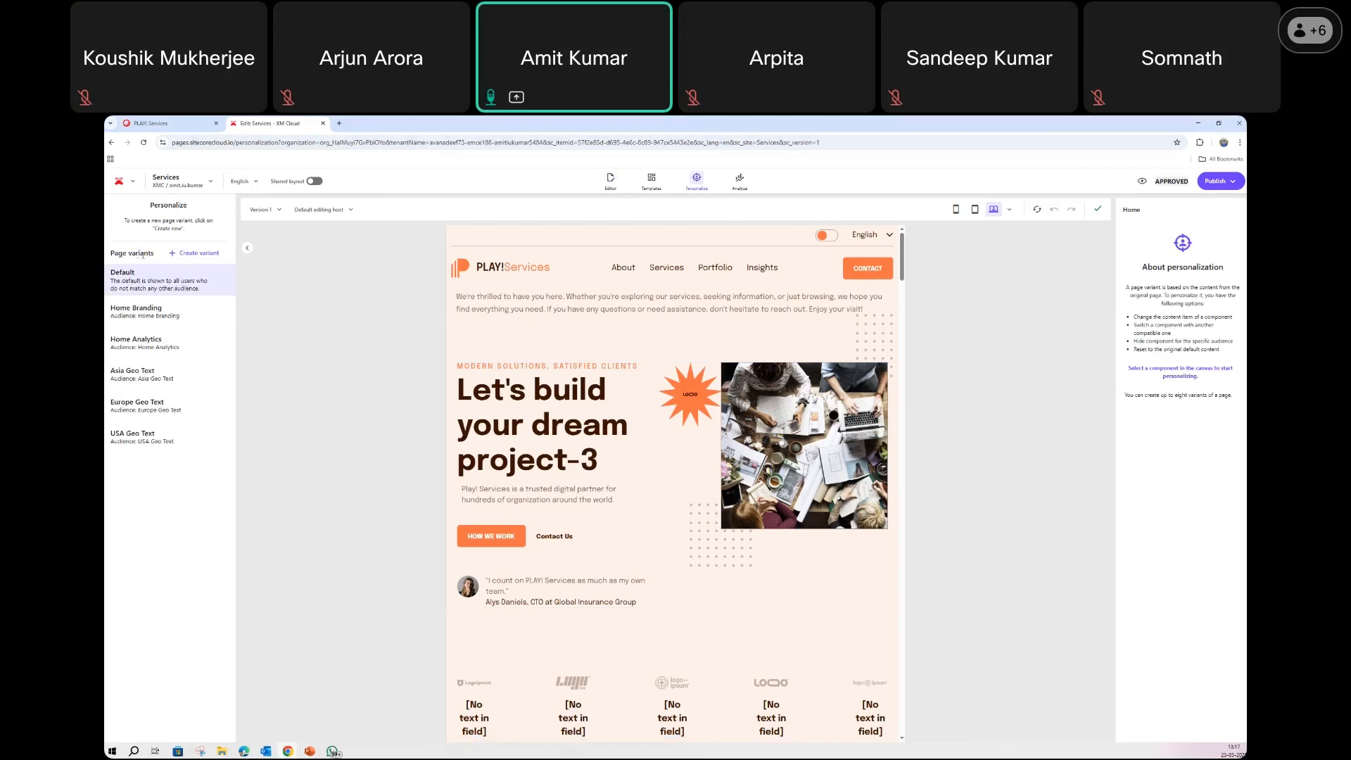
click(141, 341)
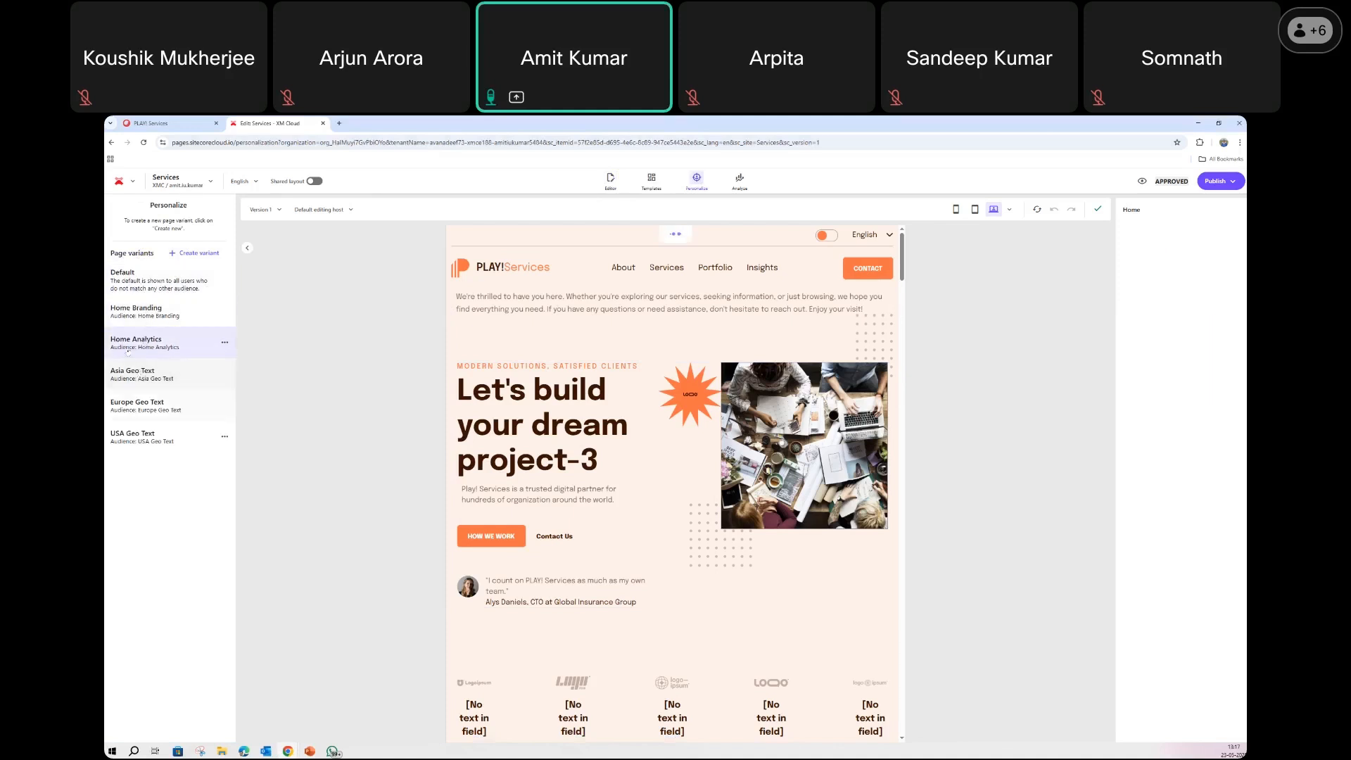
click(145, 310)
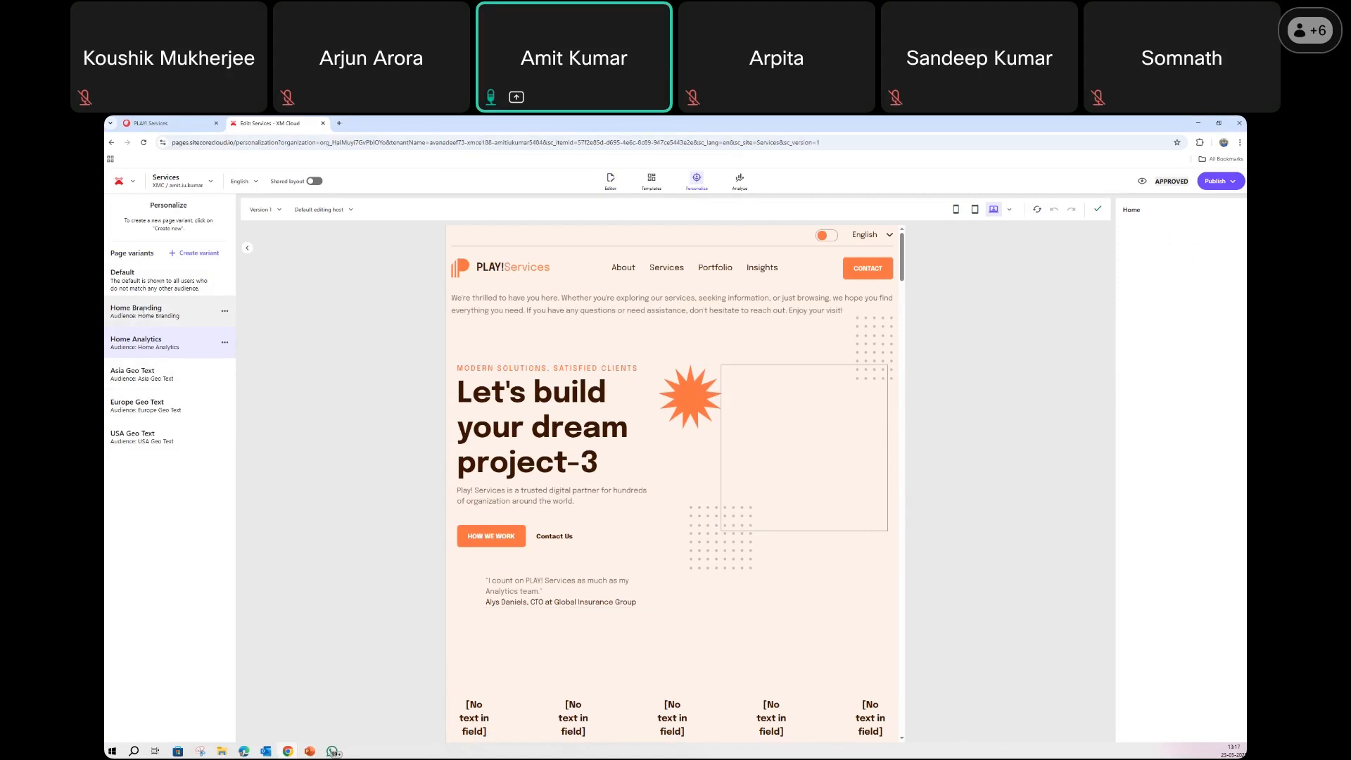
Open the Home Branding variant's audience, review its site and page-view conditions, and close it
click(225, 311)
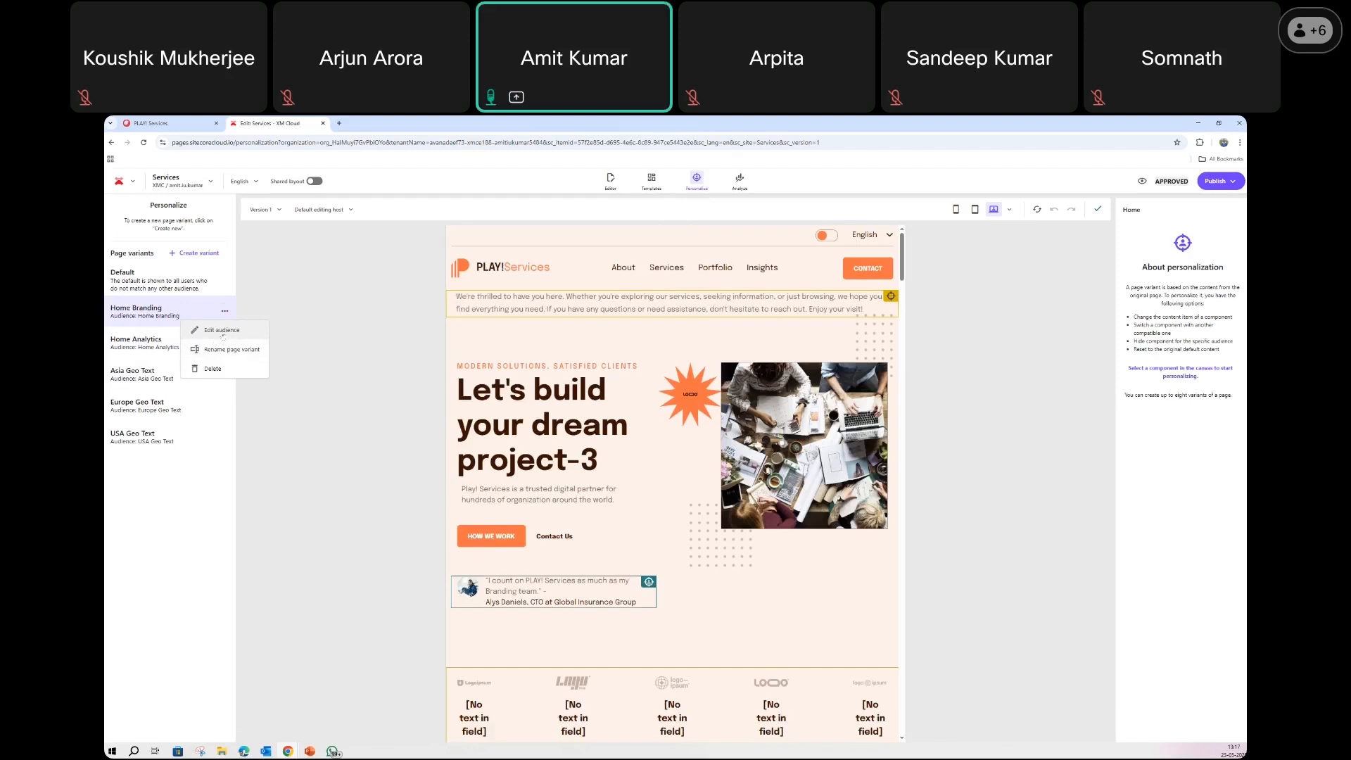
click(223, 335)
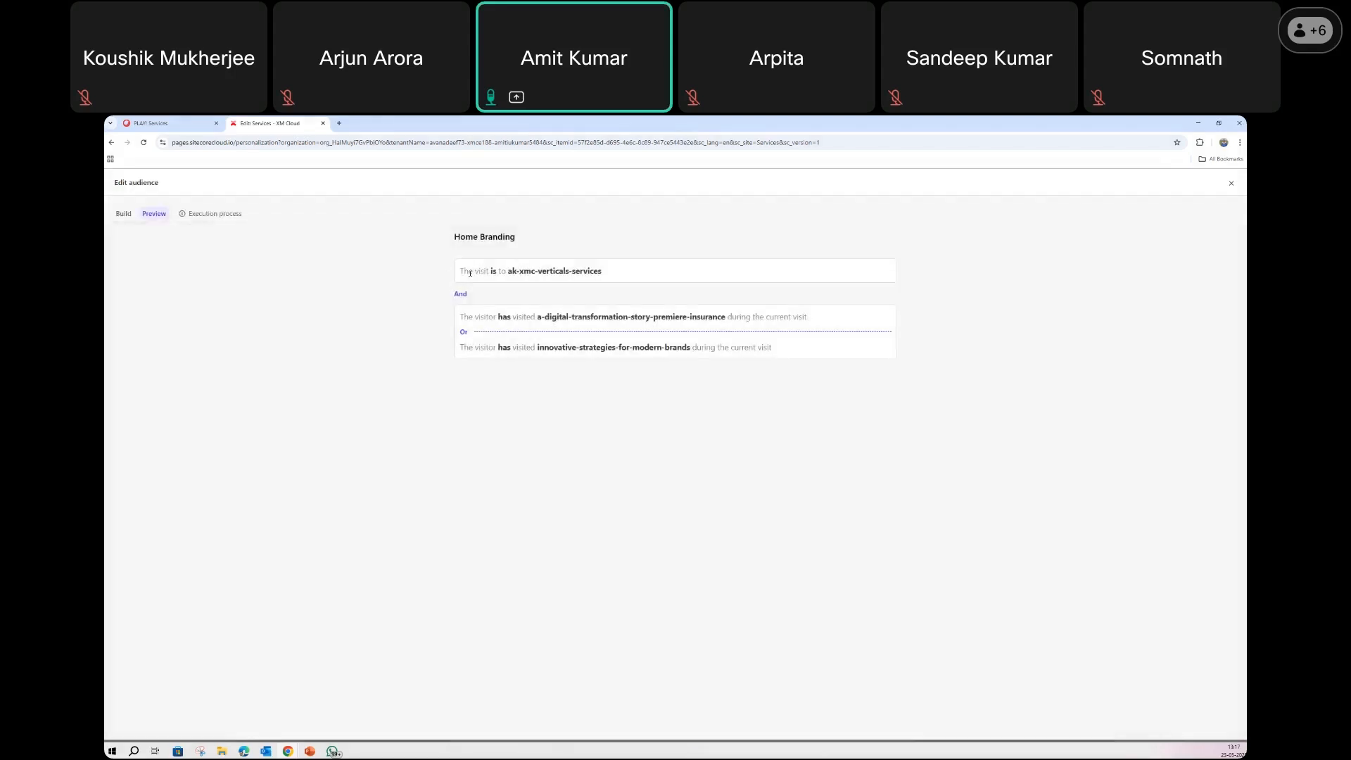
drag(461, 270, 639, 273)
click(602, 271)
drag(508, 270, 620, 272)
click(537, 321)
drag(538, 318, 812, 318)
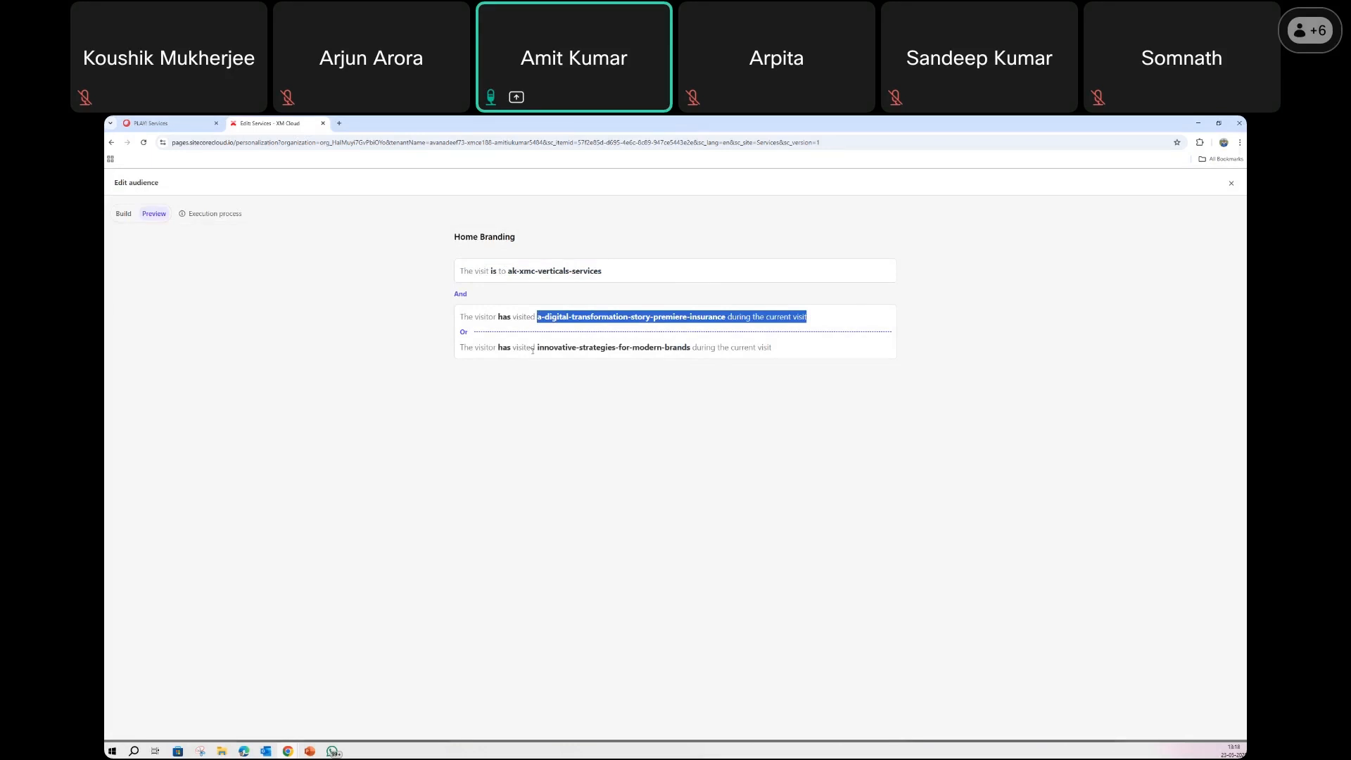
drag(537, 348, 695, 348)
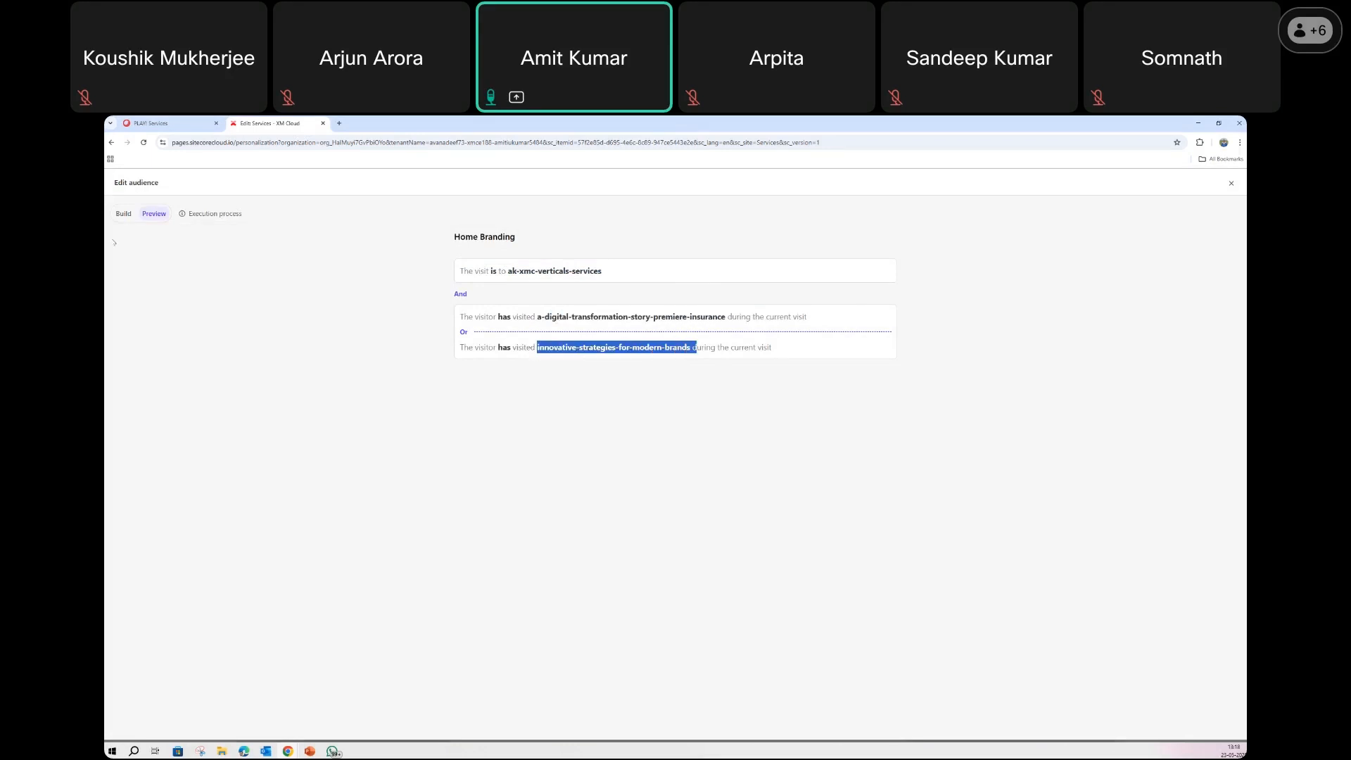
click(1232, 183)
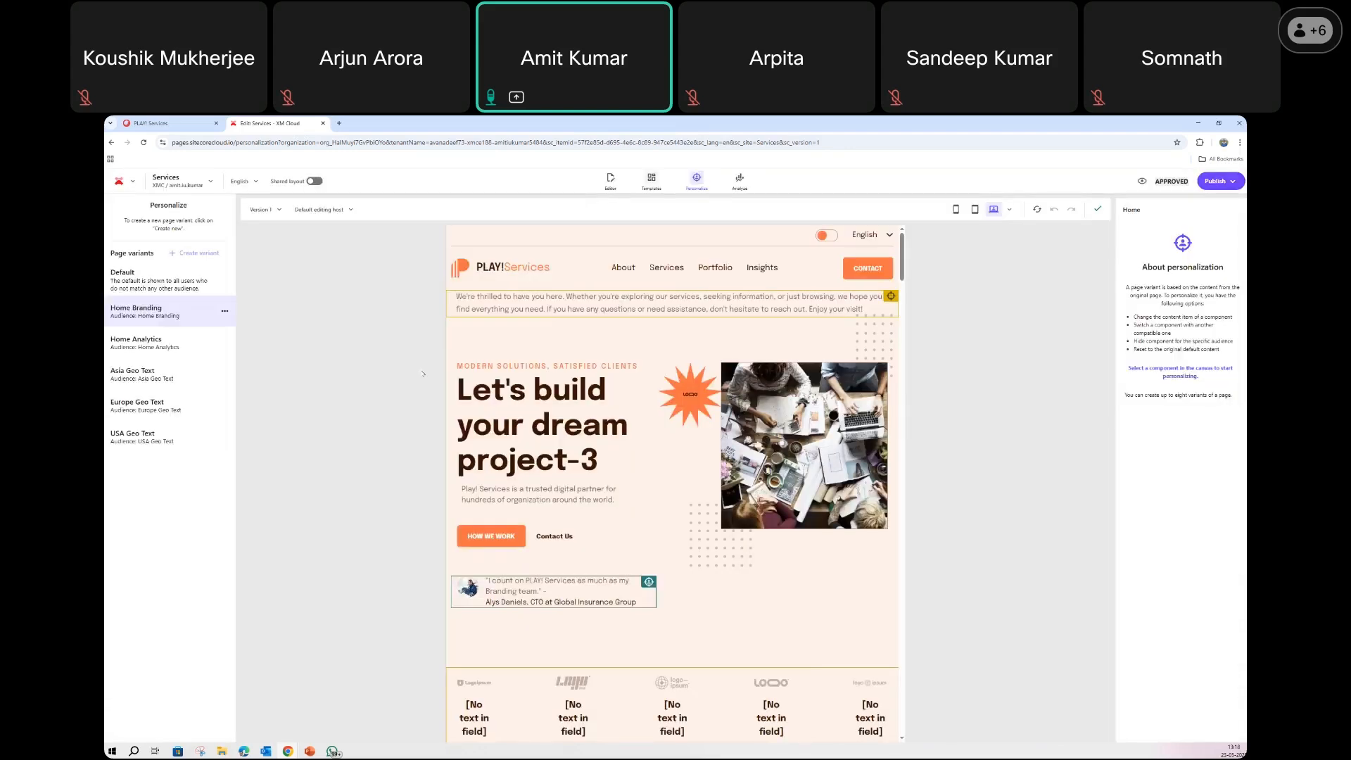
Examine the Home Branding page to see which components are personalized
scroll(680, 392, down, 1)
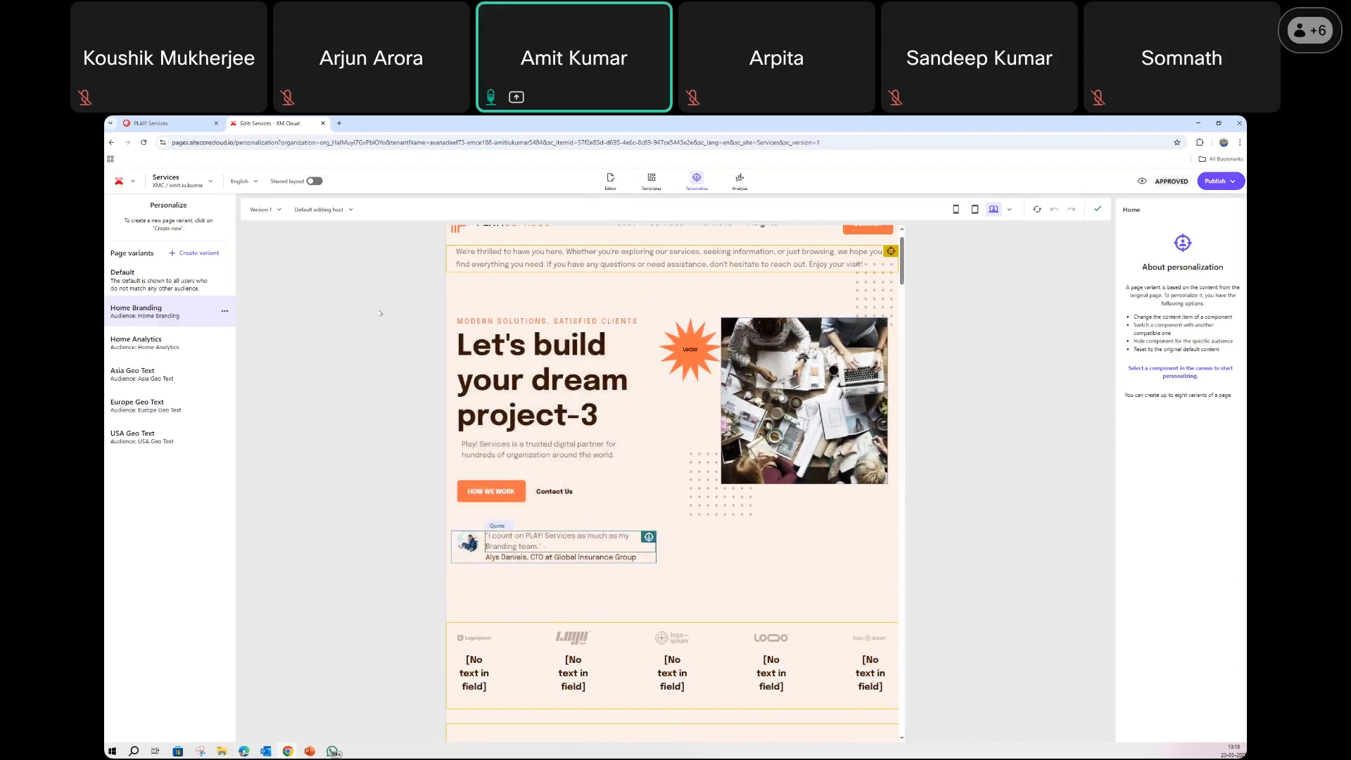
click(224, 311)
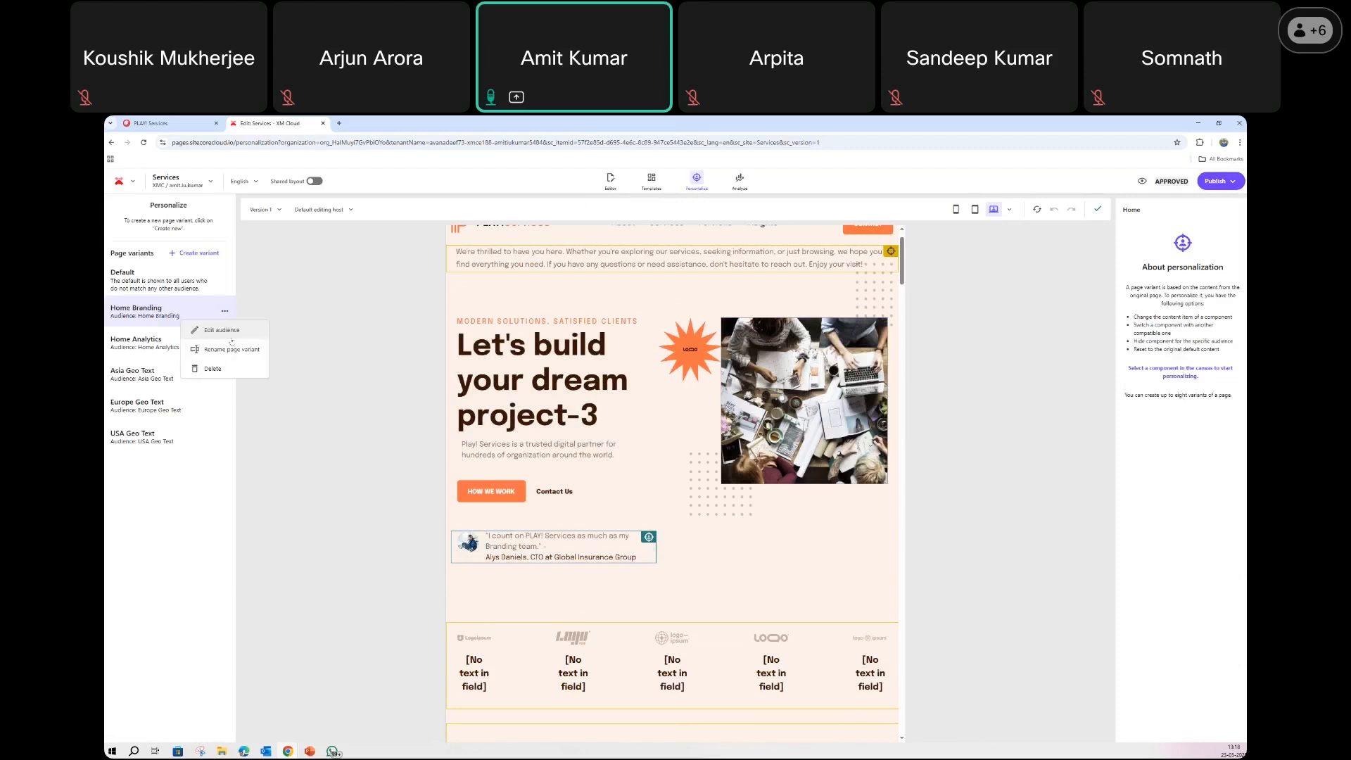
click(366, 325)
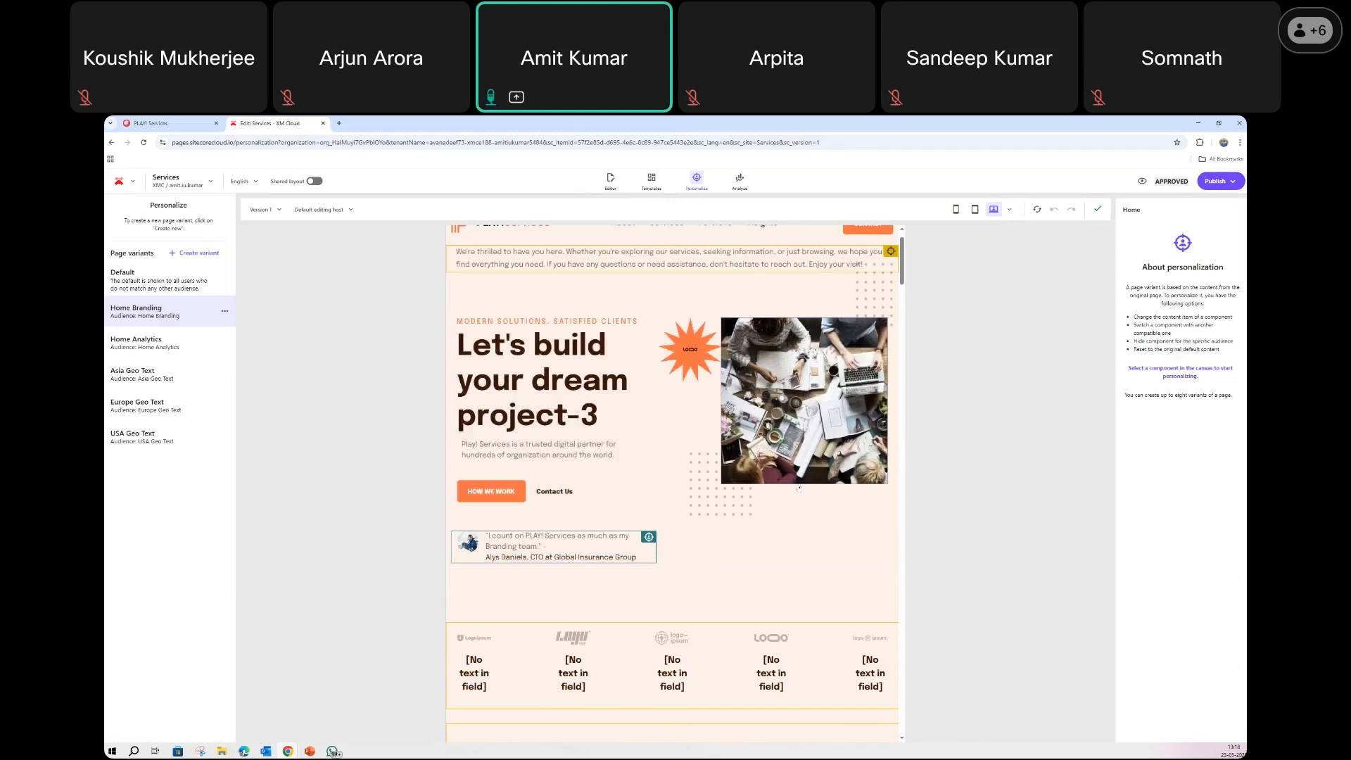
scroll(768, 600, down, 2)
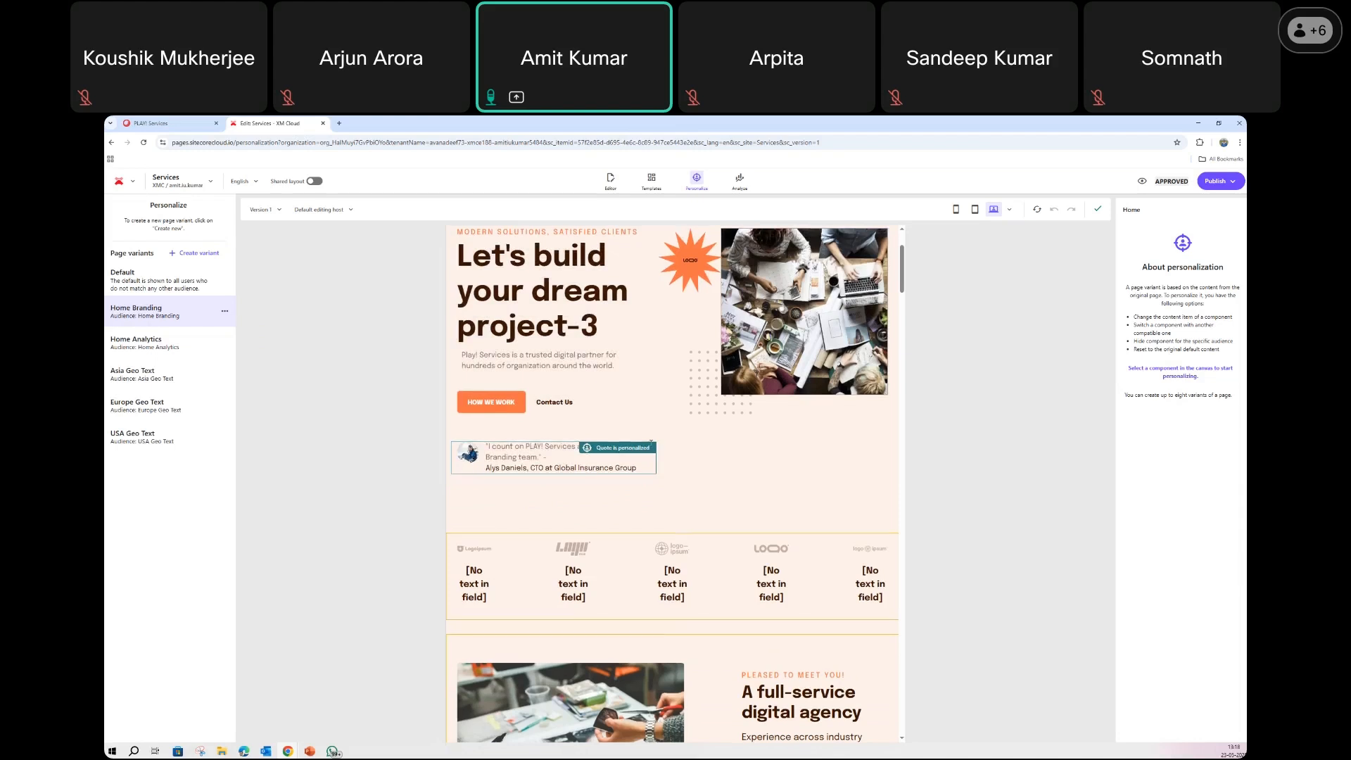
scroll(472, 347, up, 2)
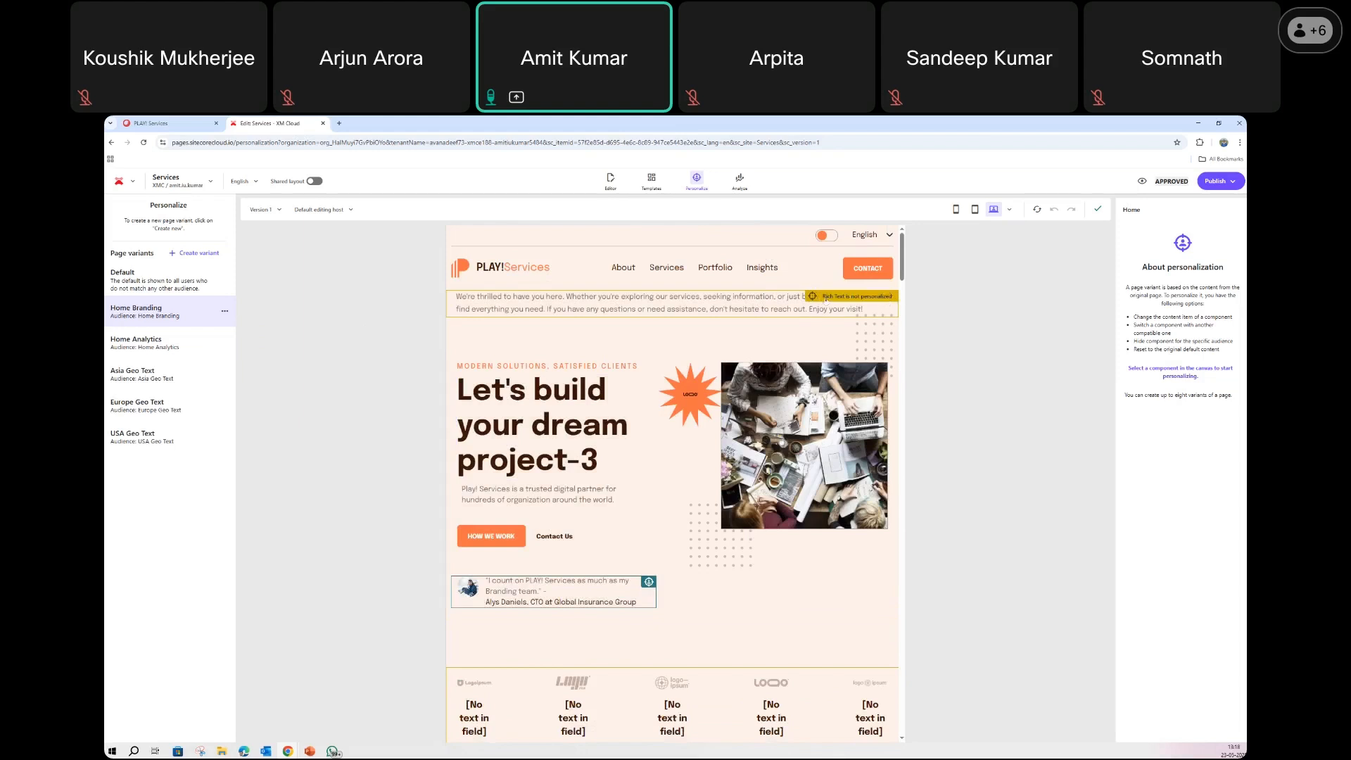
scroll(646, 404, down, 3)
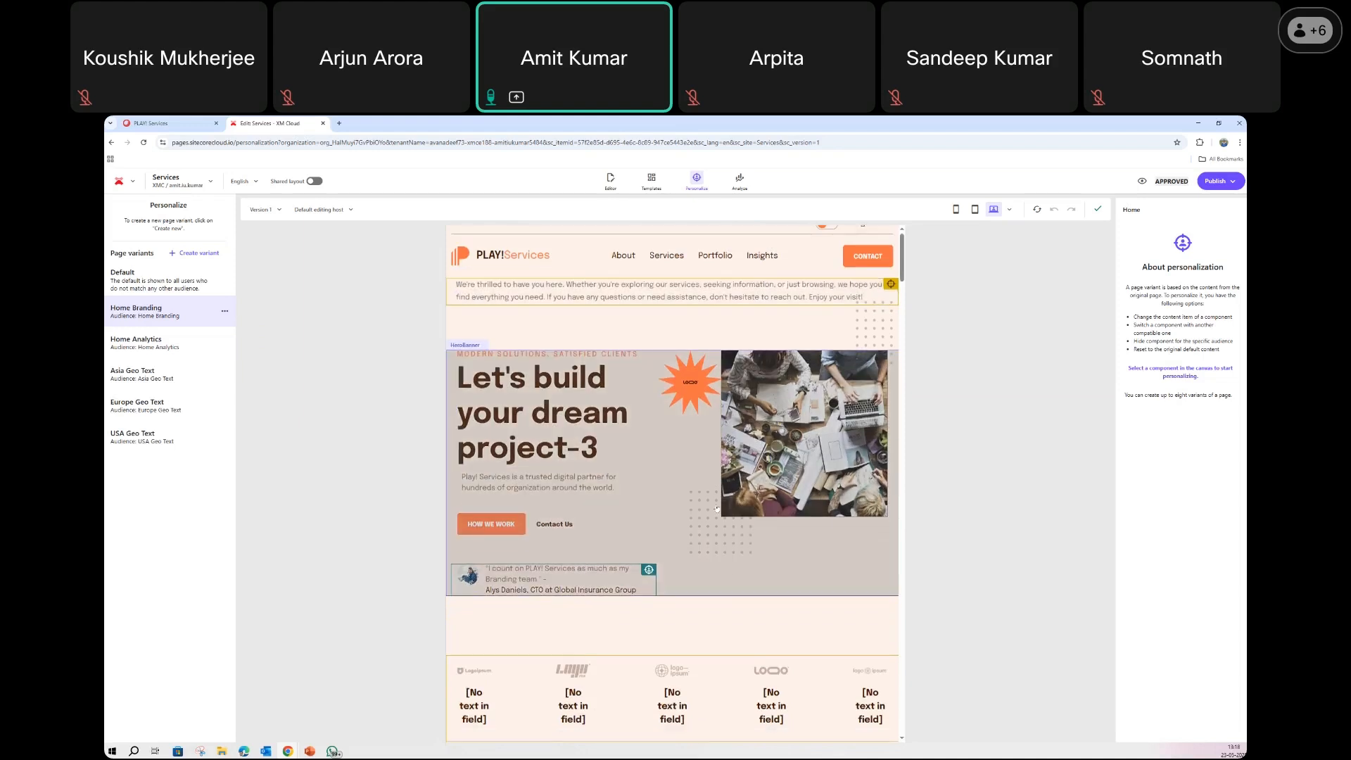
Select the personalized Quote component and review its Quote-Branding content item, quote text and image
click(638, 403)
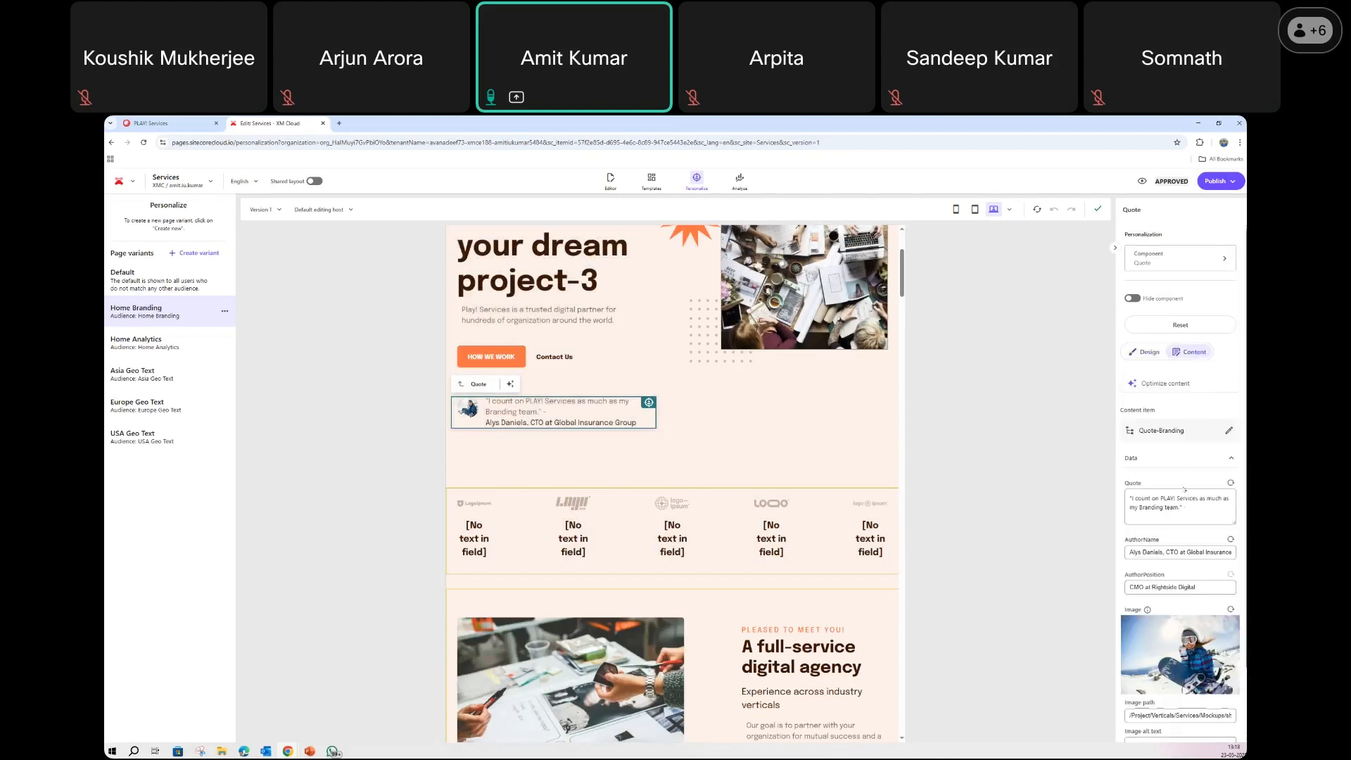
scroll(1198, 471, down, 1)
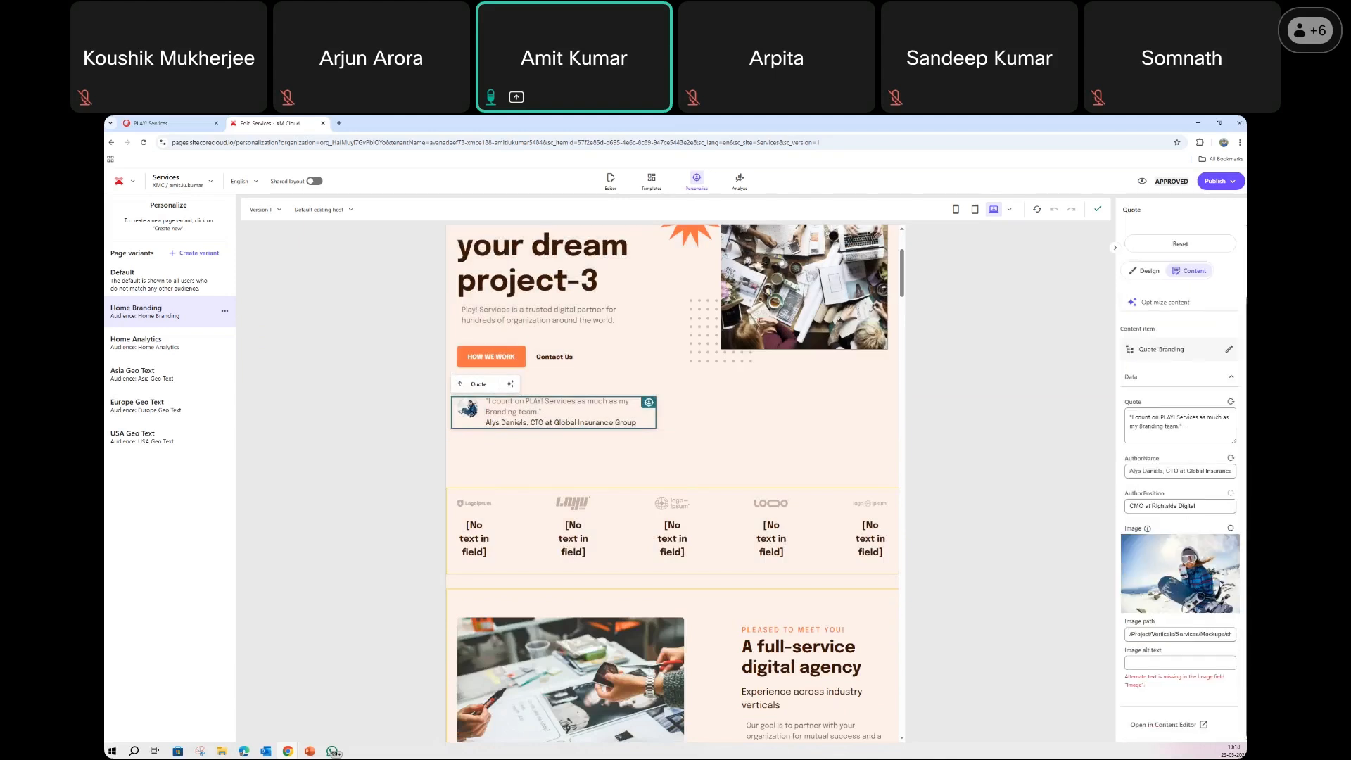
scroll(1199, 470, up, 1)
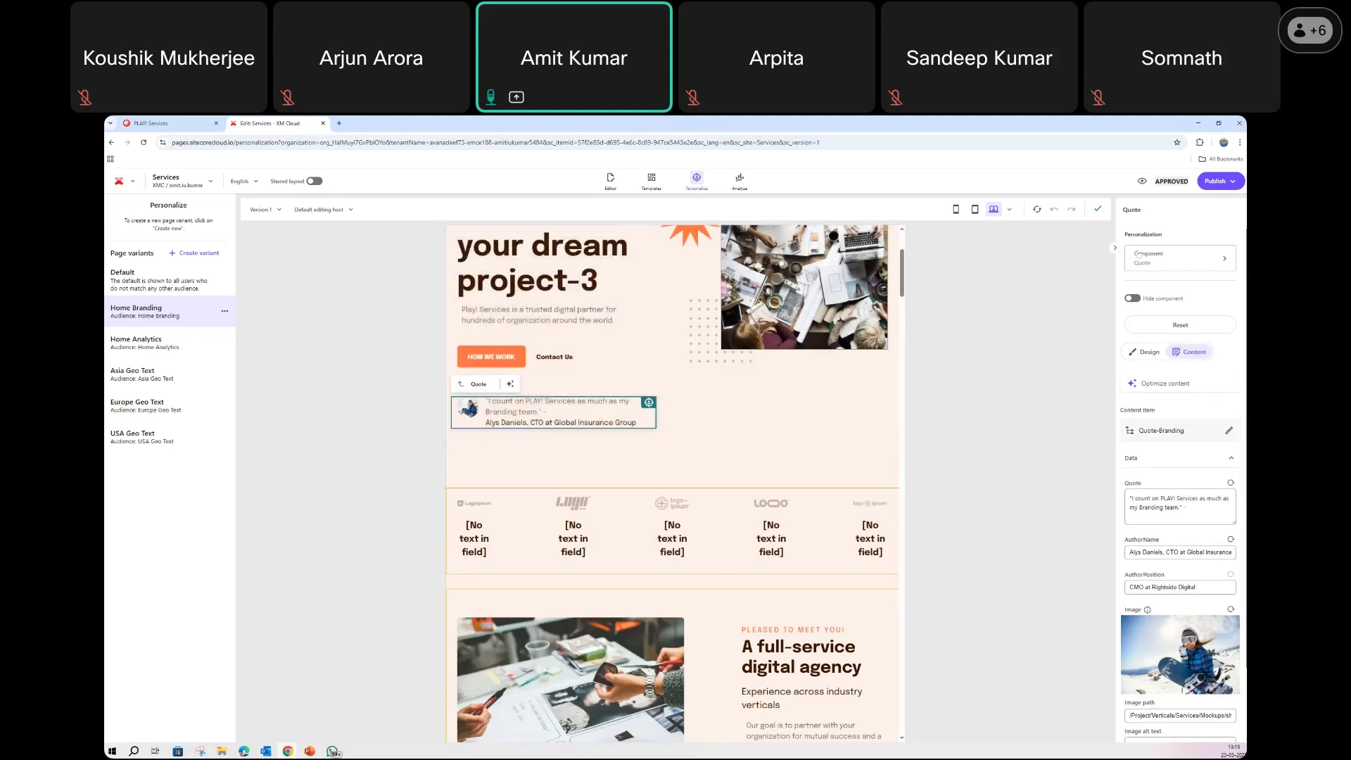
scroll(1212, 694, down, 1)
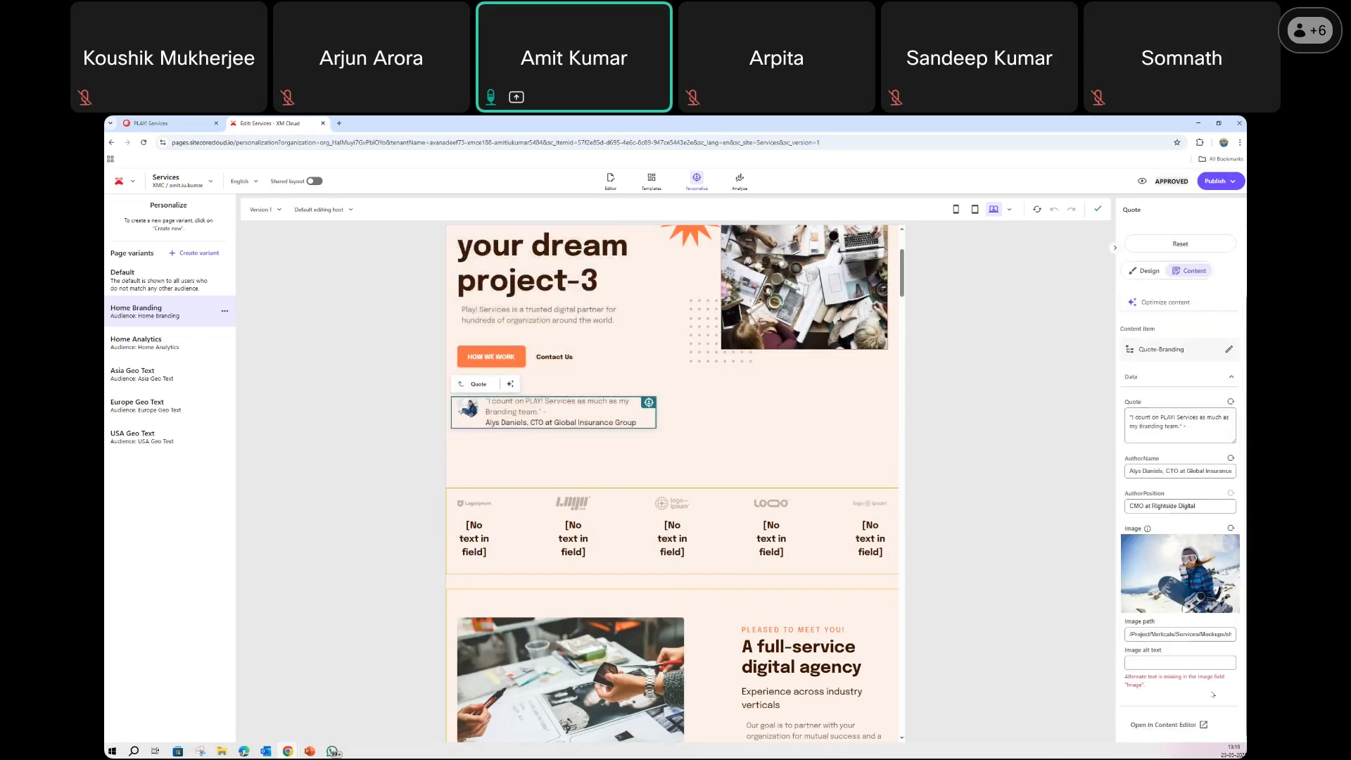
scroll(1212, 694, up, 1)
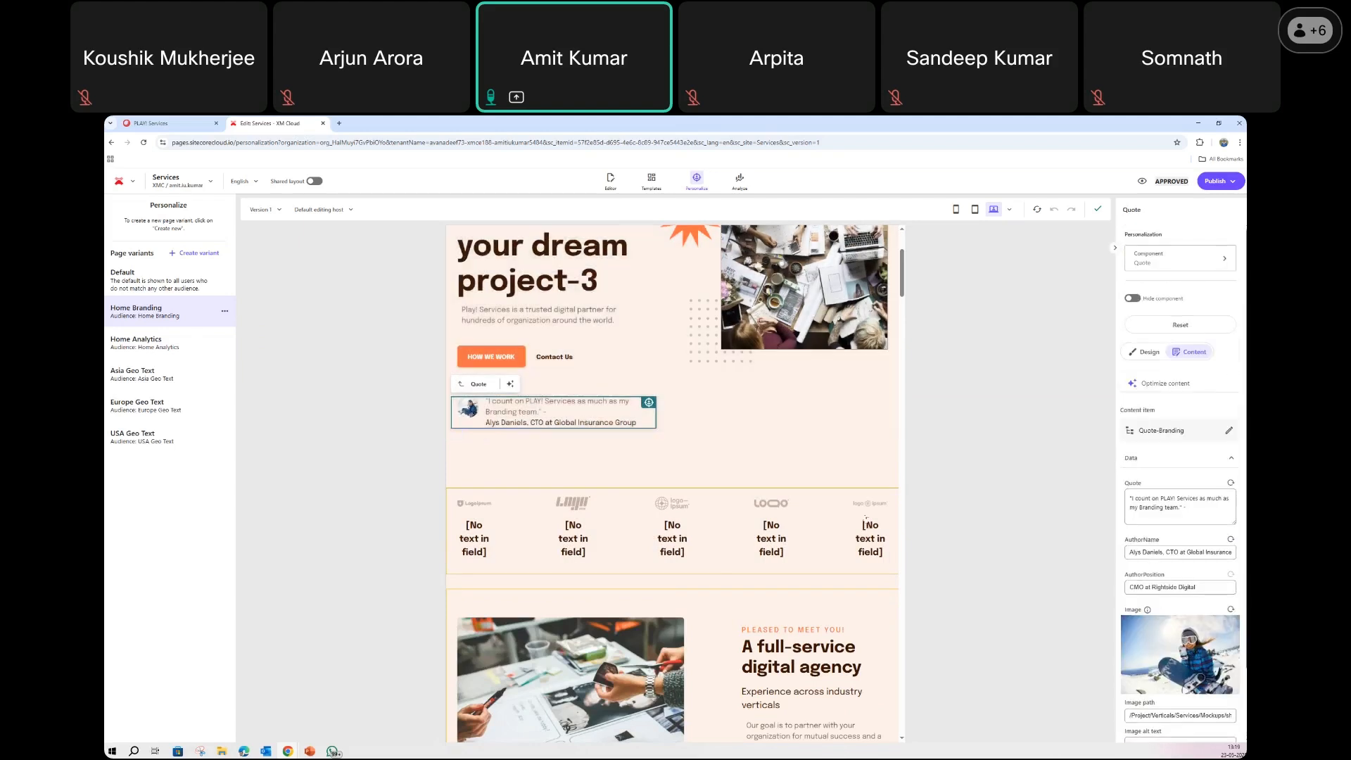
click(553, 357)
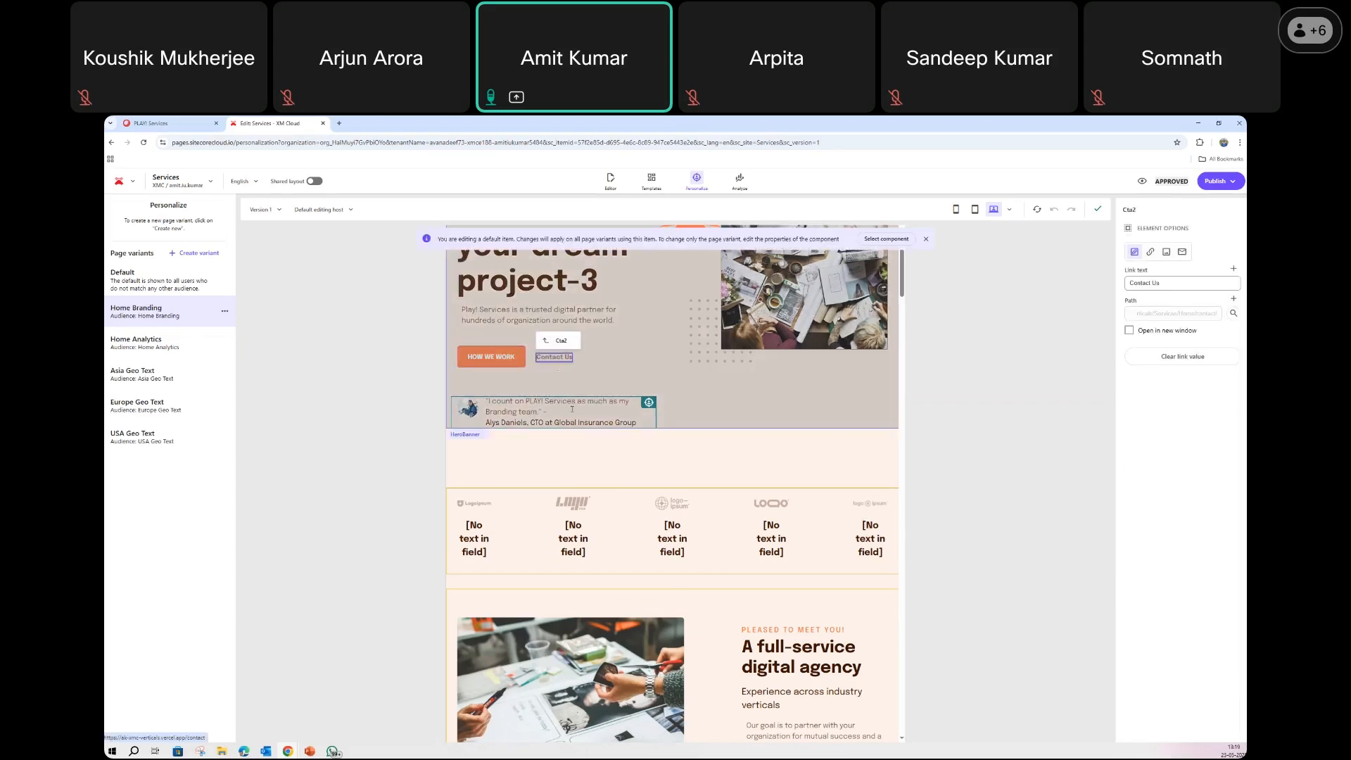
click(646, 425)
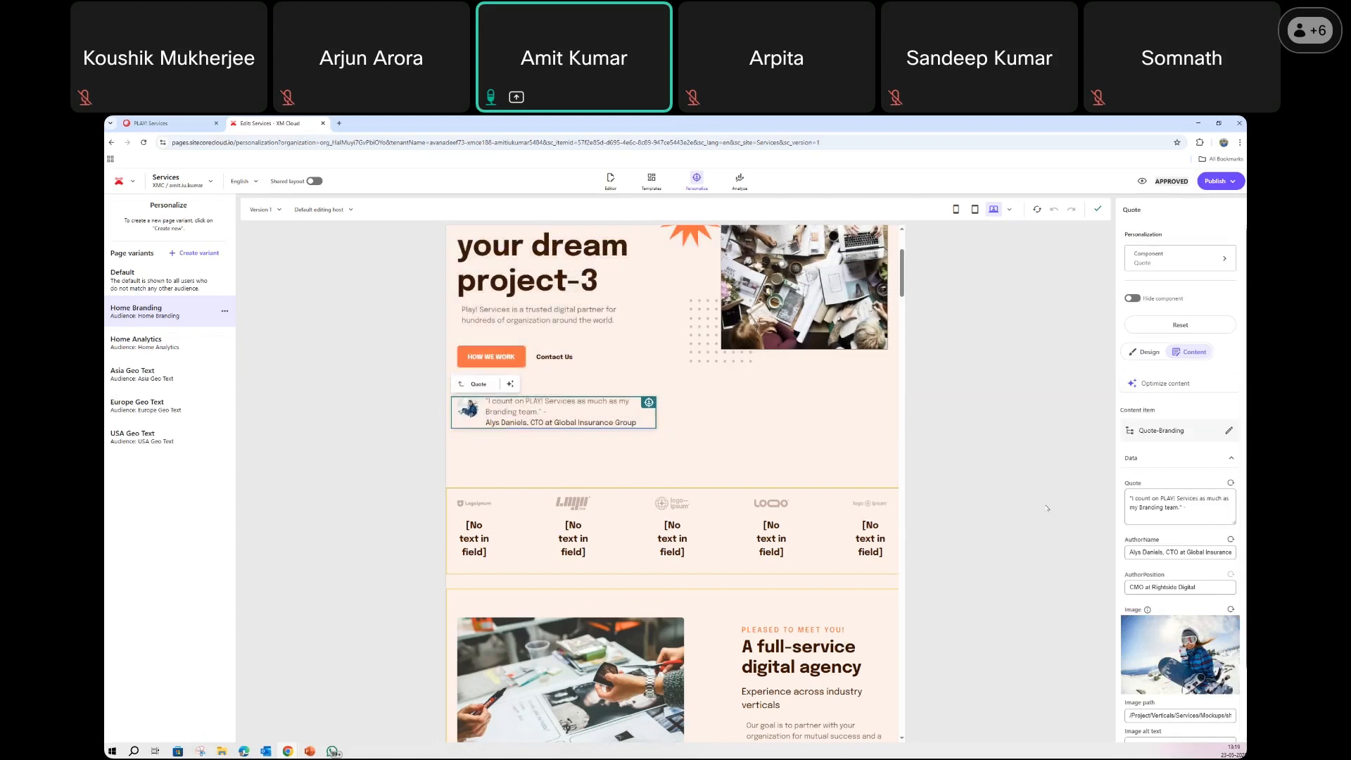
scroll(859, 513, down, 4)
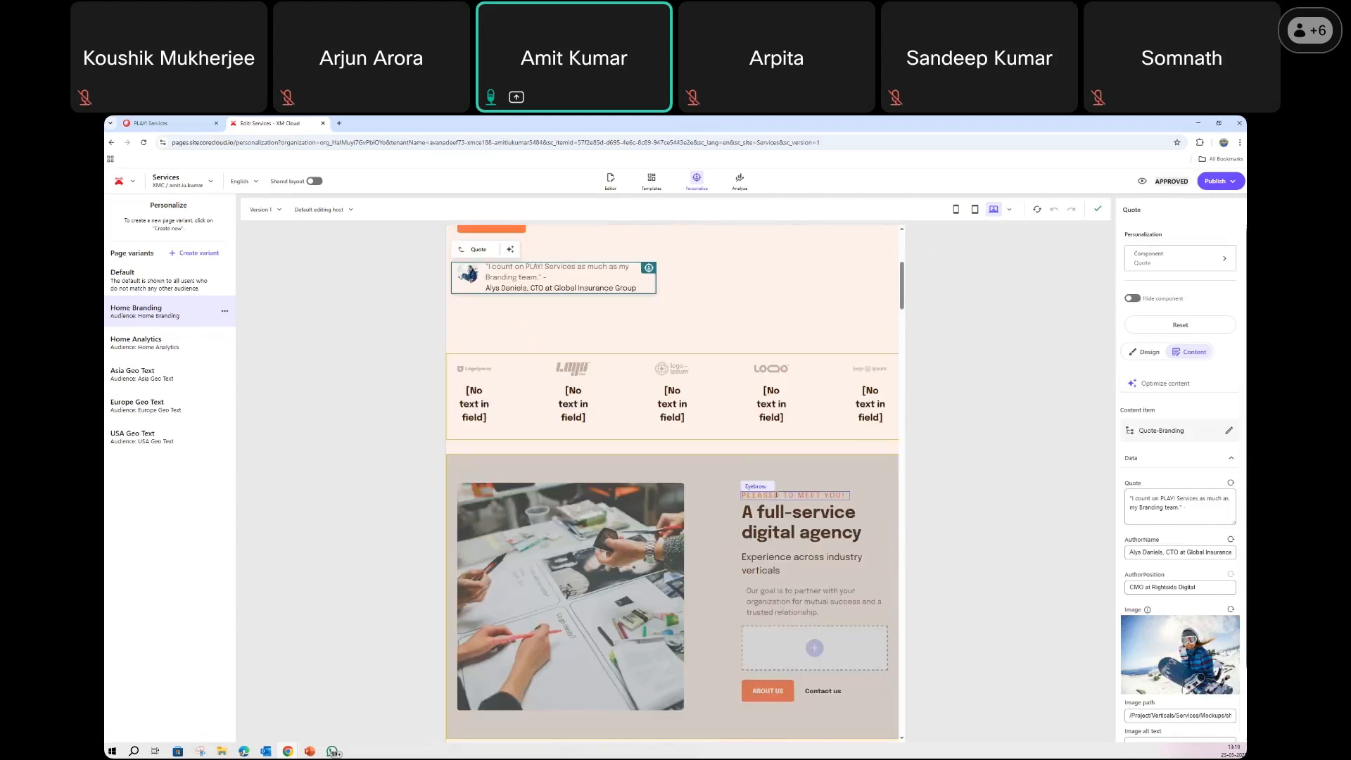
Select the Home Analytics page variant, review its audience's site and page-visit conditions, and close the audience
click(152, 343)
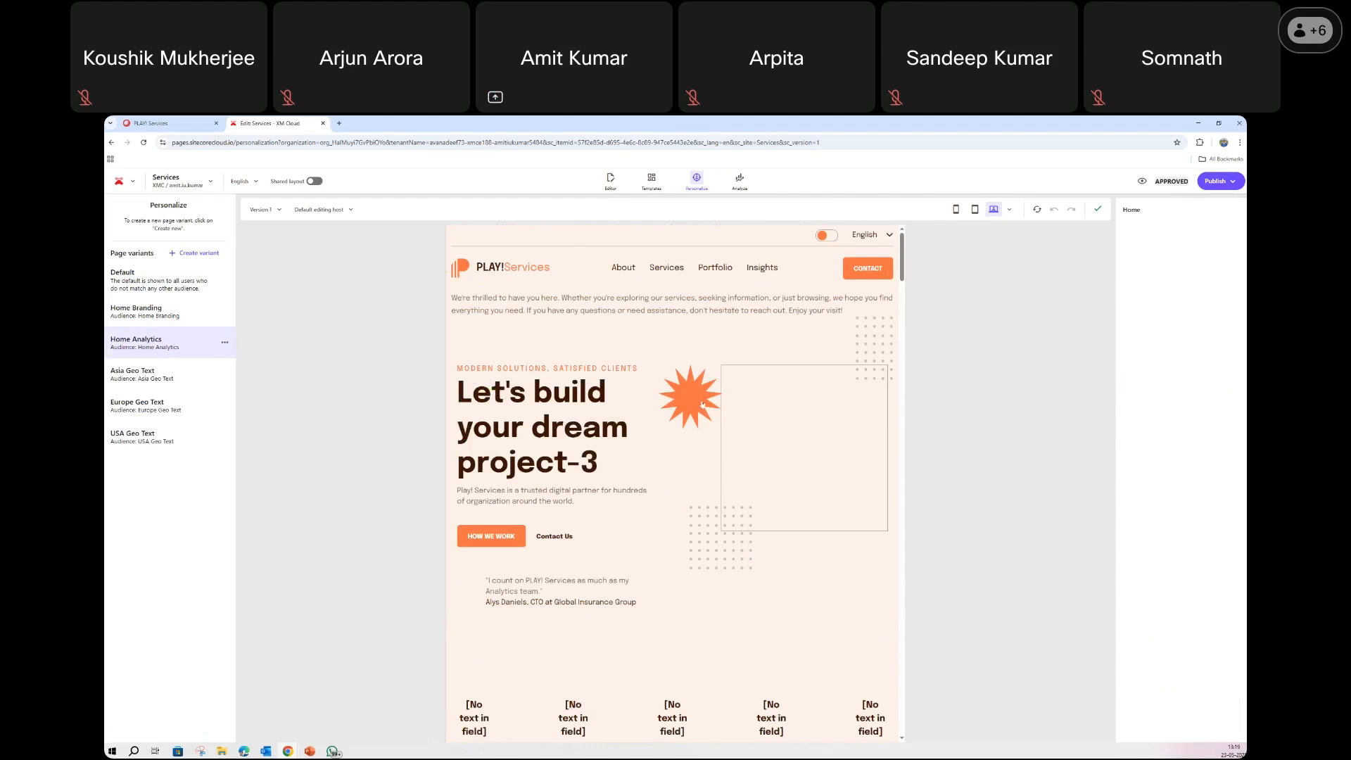
scroll(694, 489, down, 3)
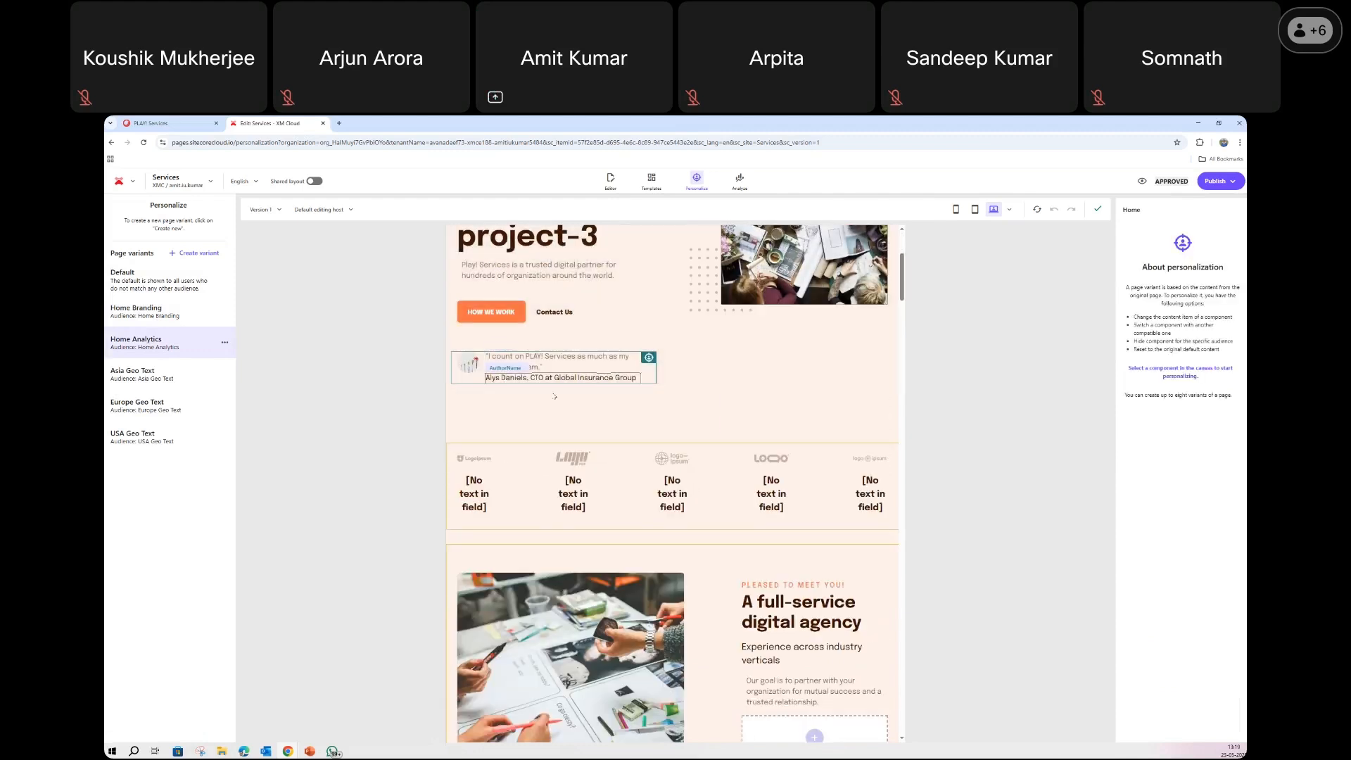
click(225, 344)
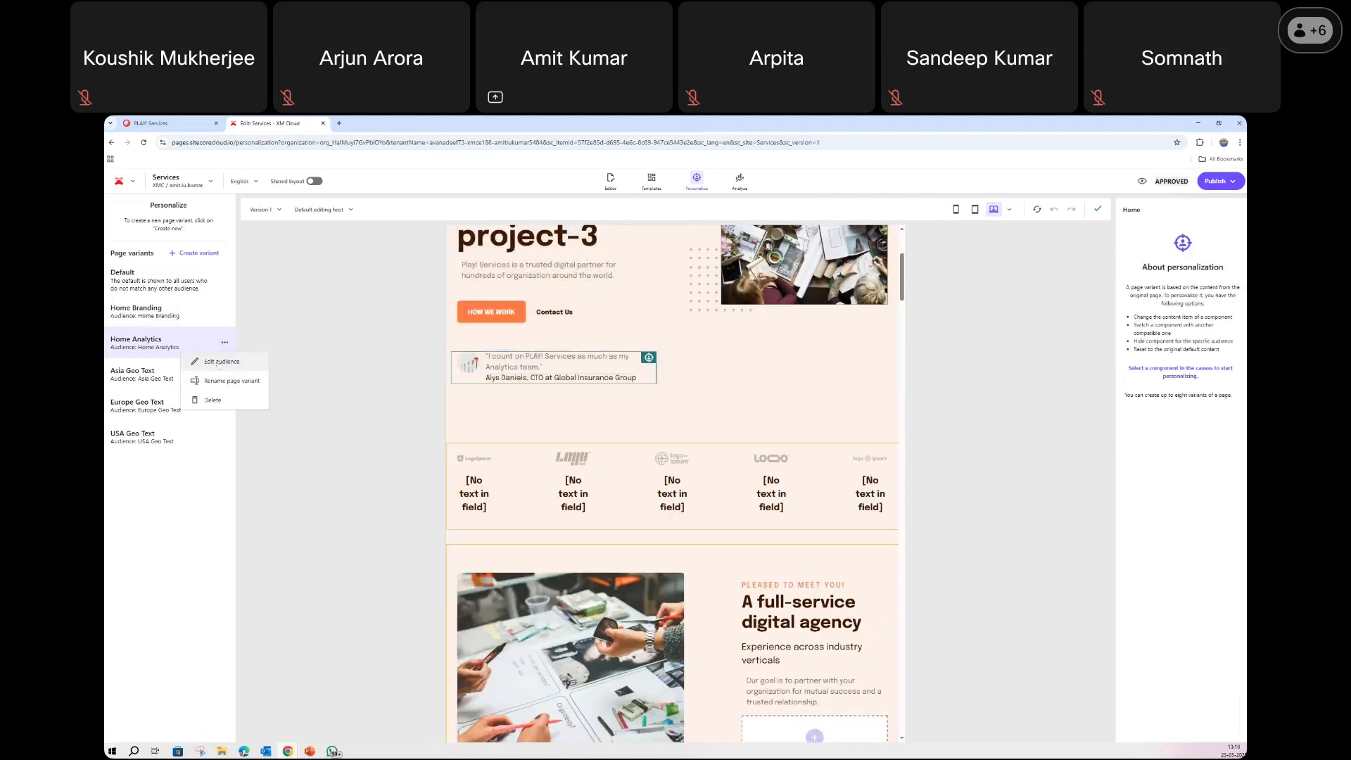
click(219, 362)
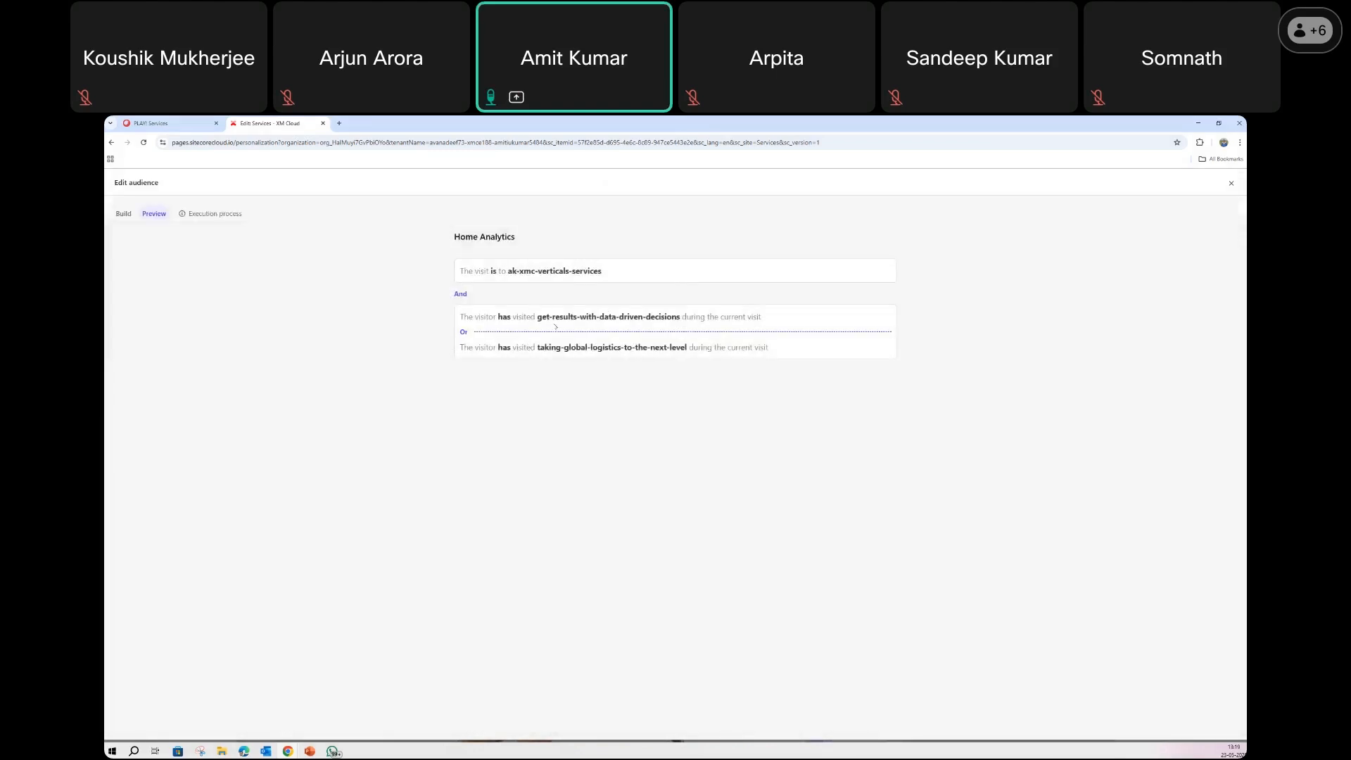
click(1231, 184)
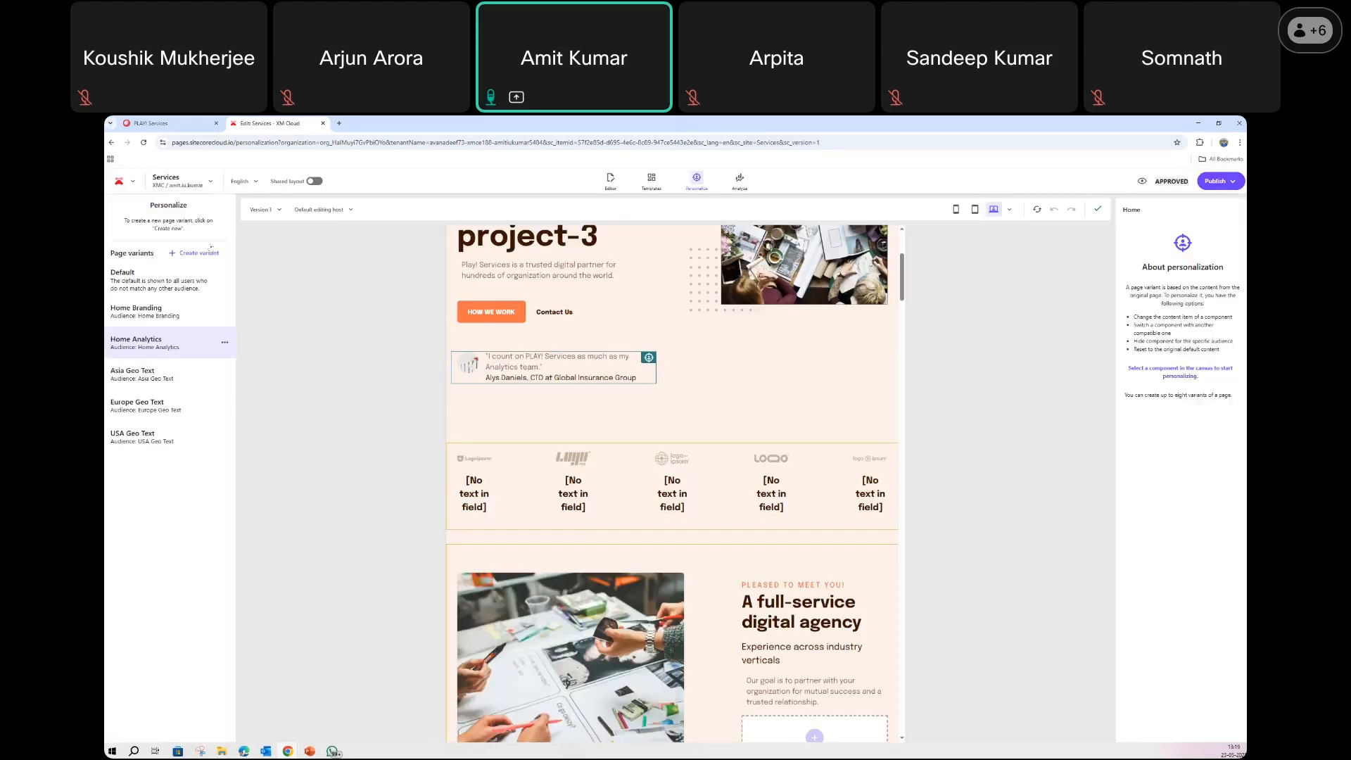
Start a new page variant named Demo and proceed to creating its audience
click(192, 254)
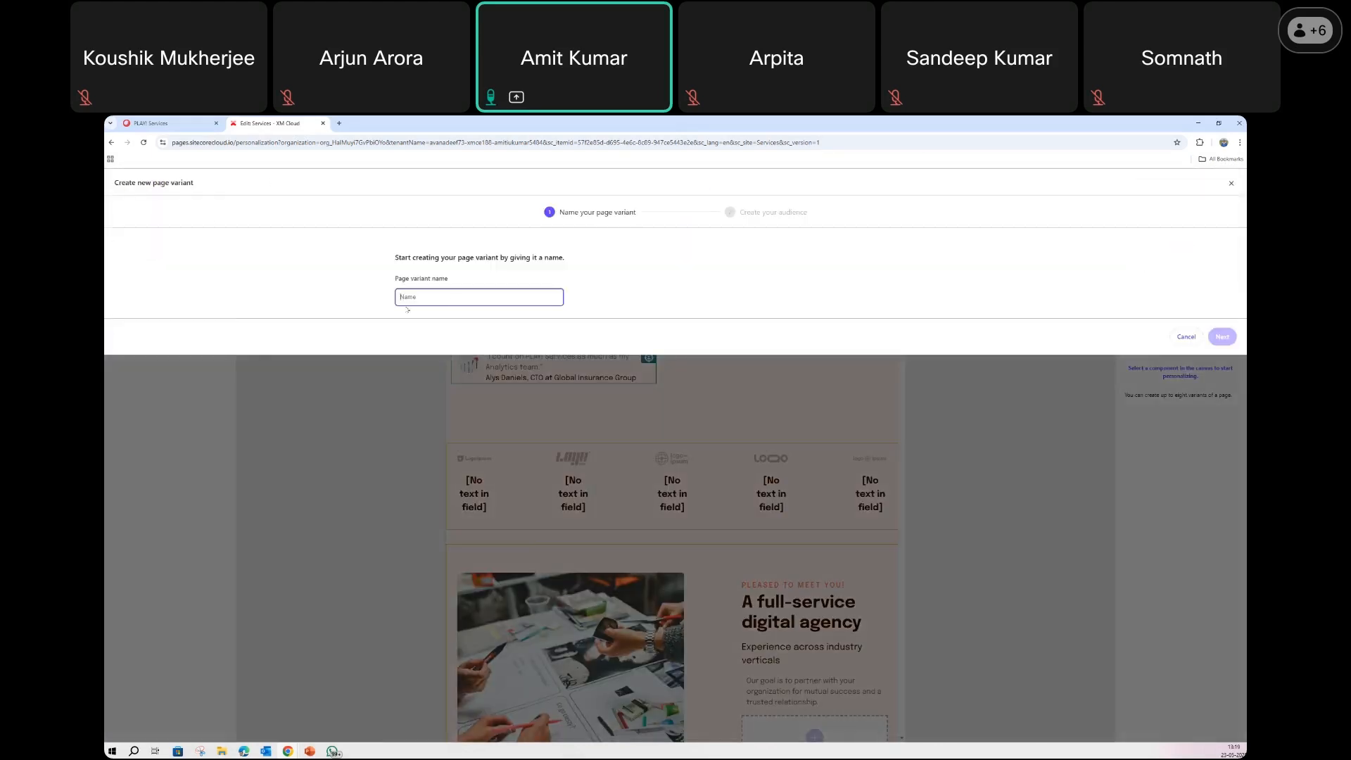
click(457, 300)
click(464, 320)
click(1223, 340)
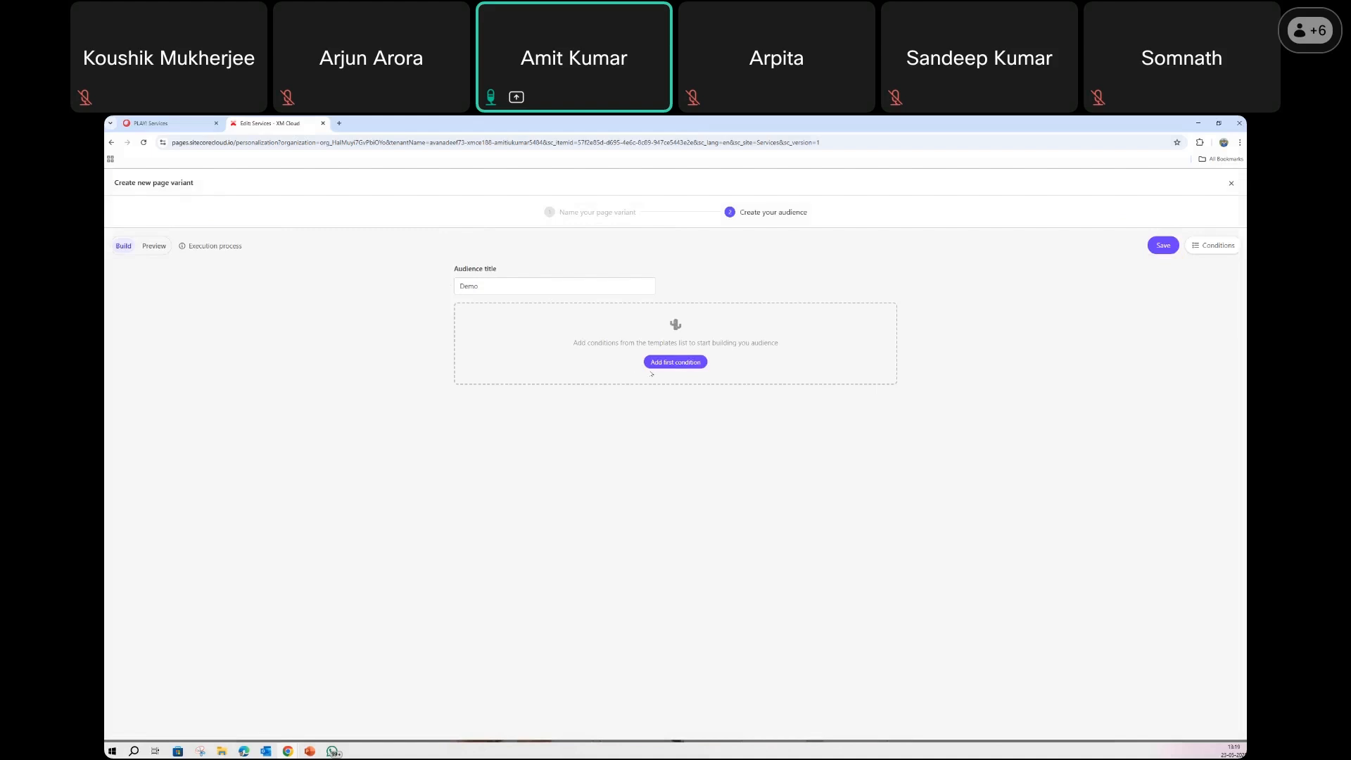
Begin adding the Demo audience's first condition and filter the condition templates by the Device tag
click(686, 363)
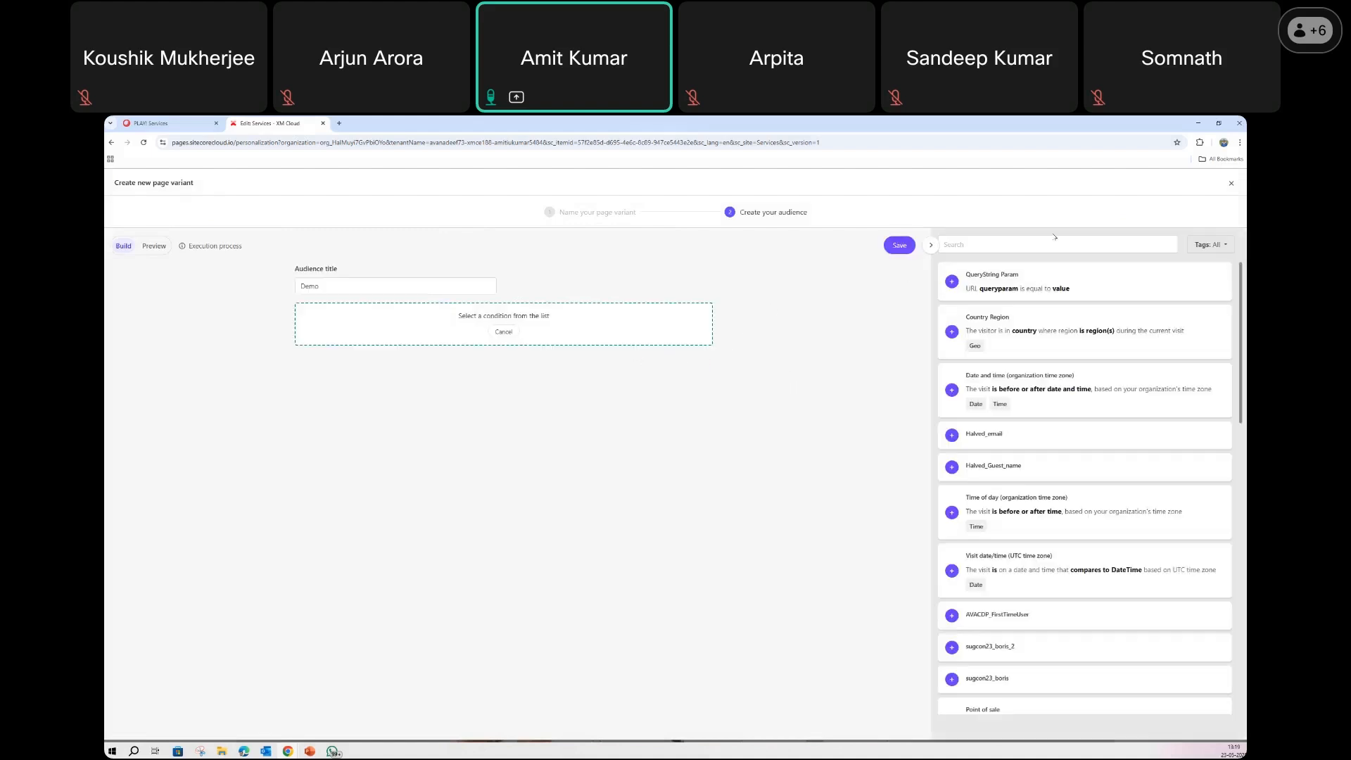
click(1222, 250)
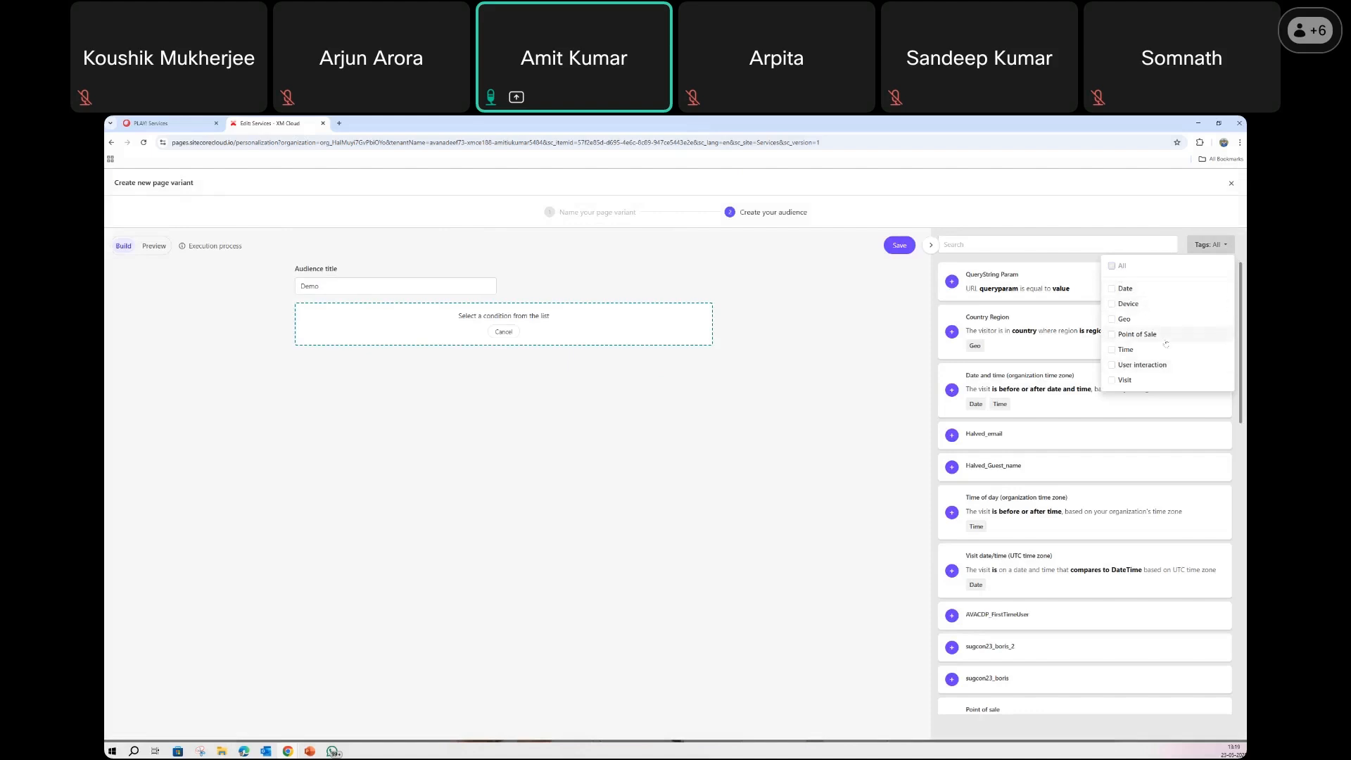
click(1112, 304)
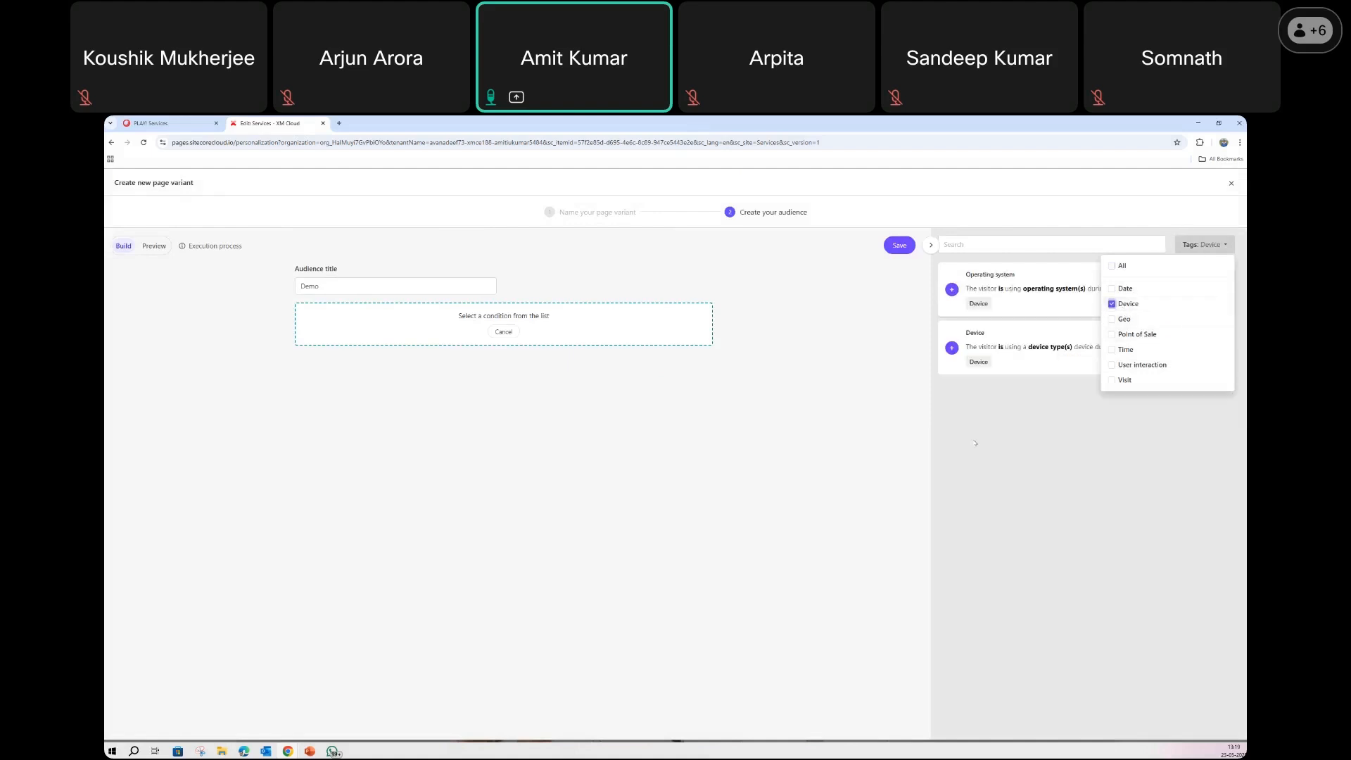
click(1133, 394)
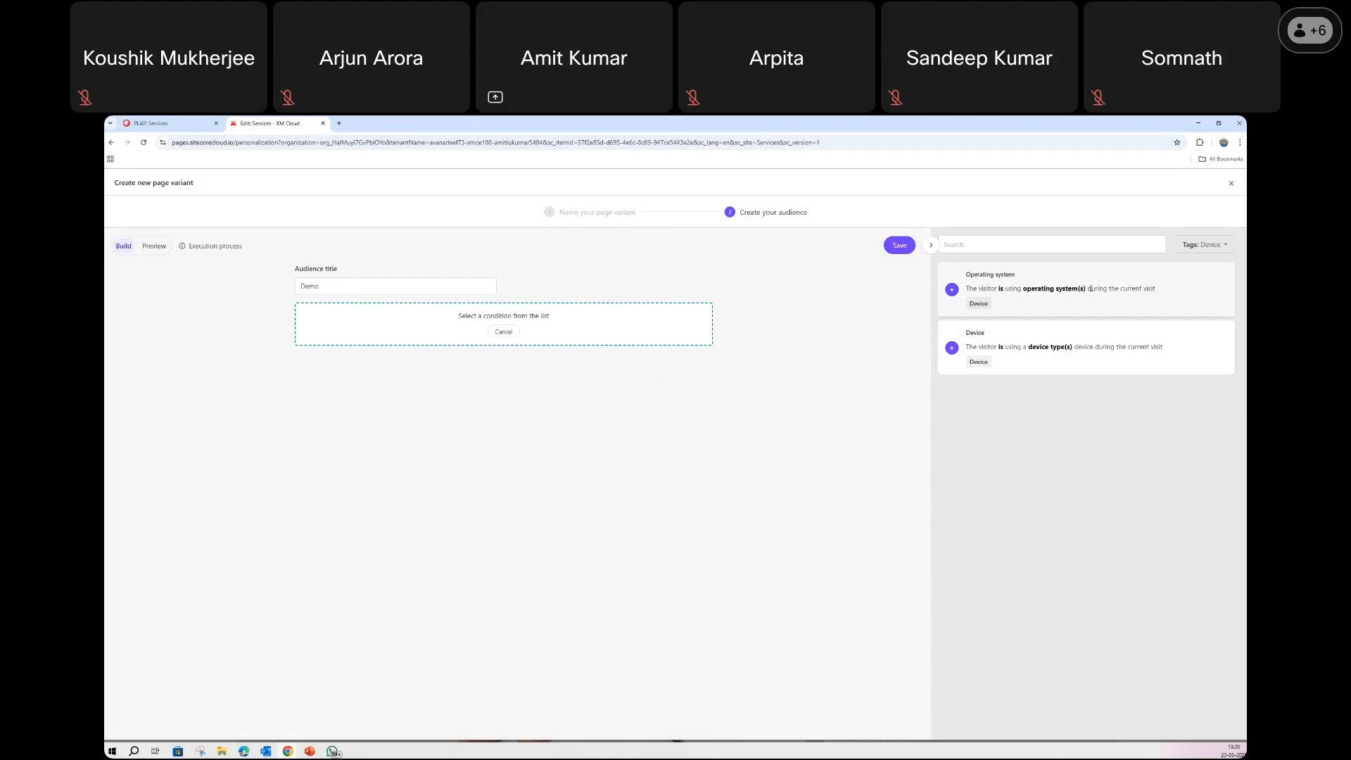
Add the Operating system condition to the Demo audience and review its operating system and is/is not options
click(951, 289)
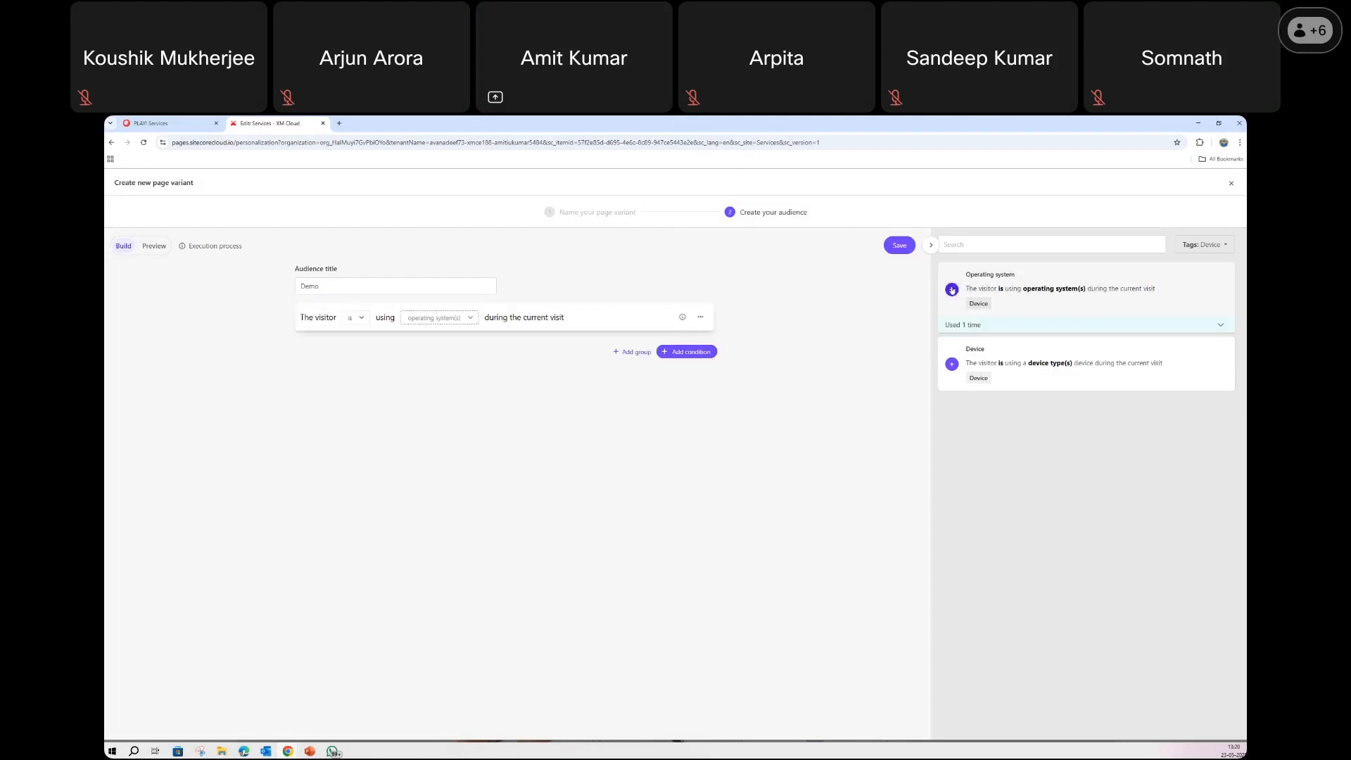
click(453, 320)
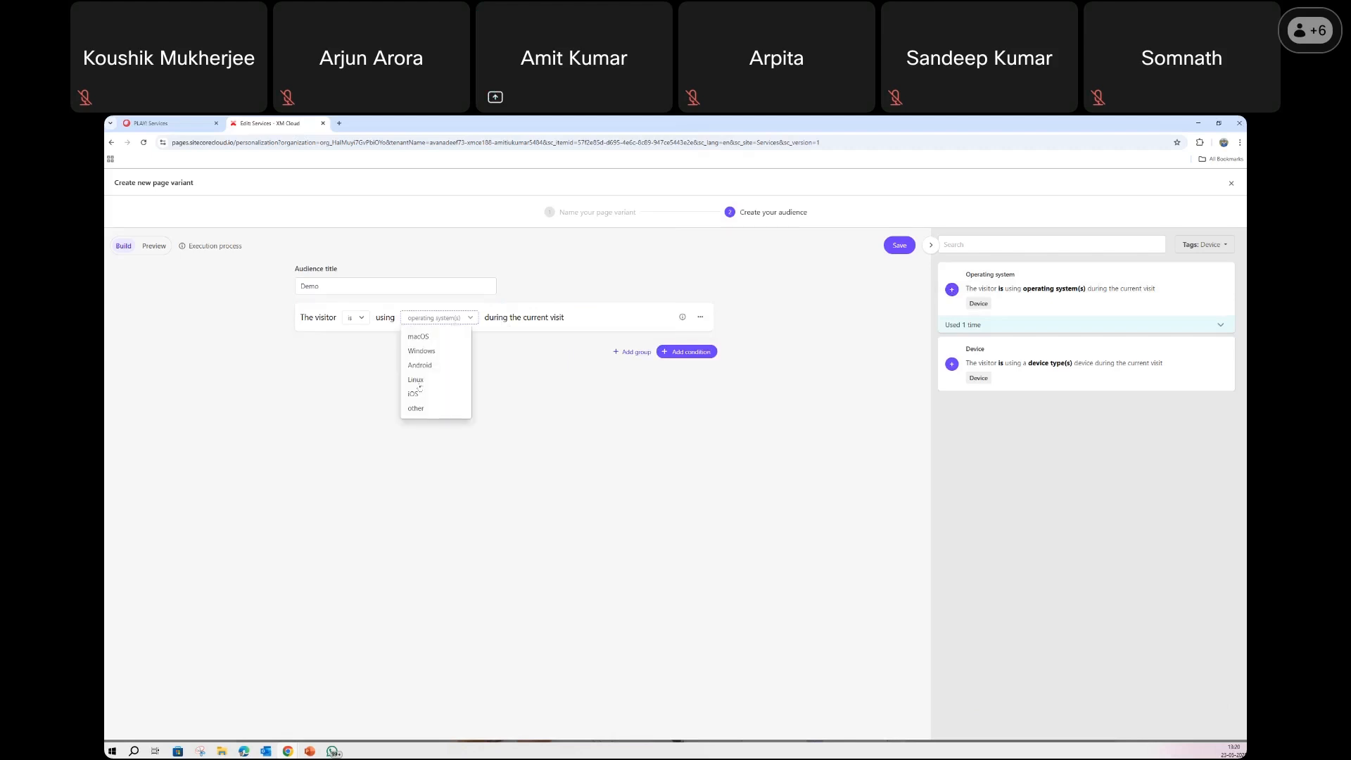
click(530, 376)
click(356, 318)
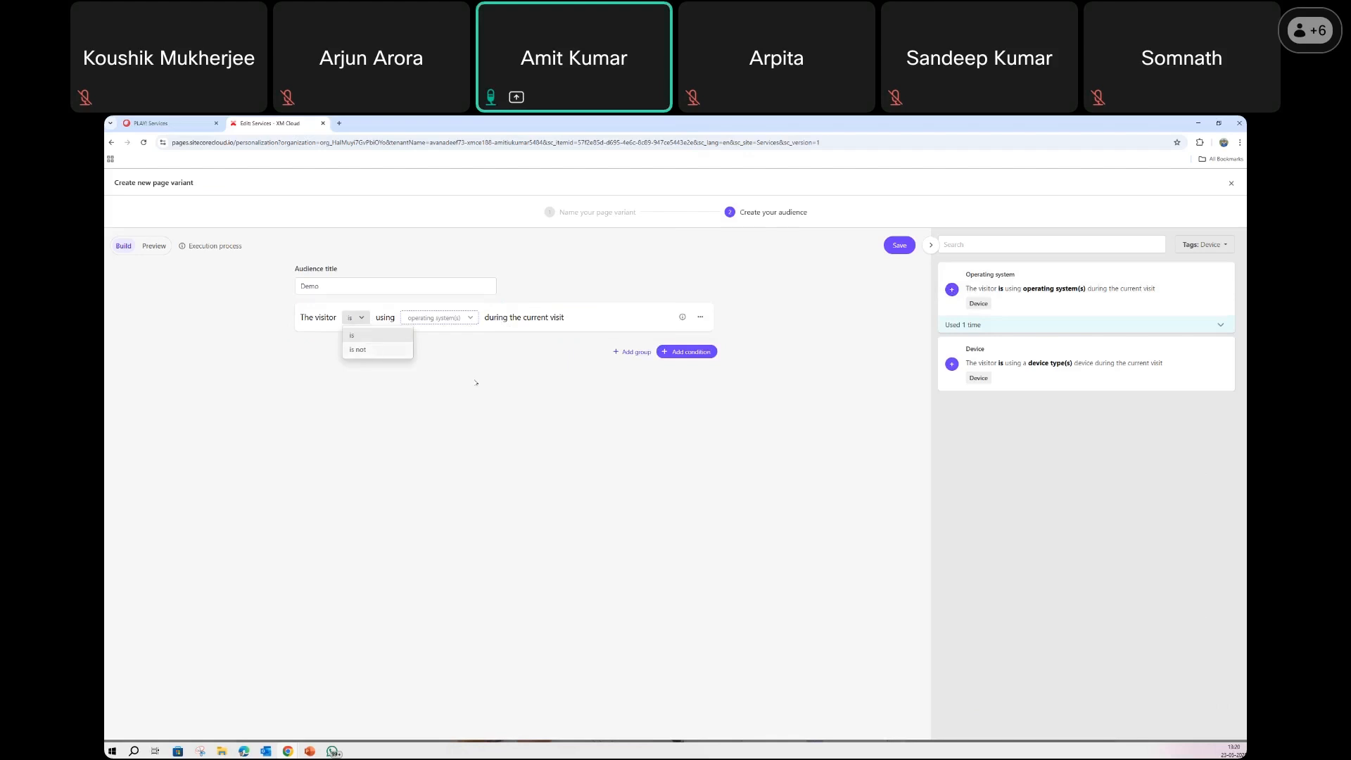
click(989, 413)
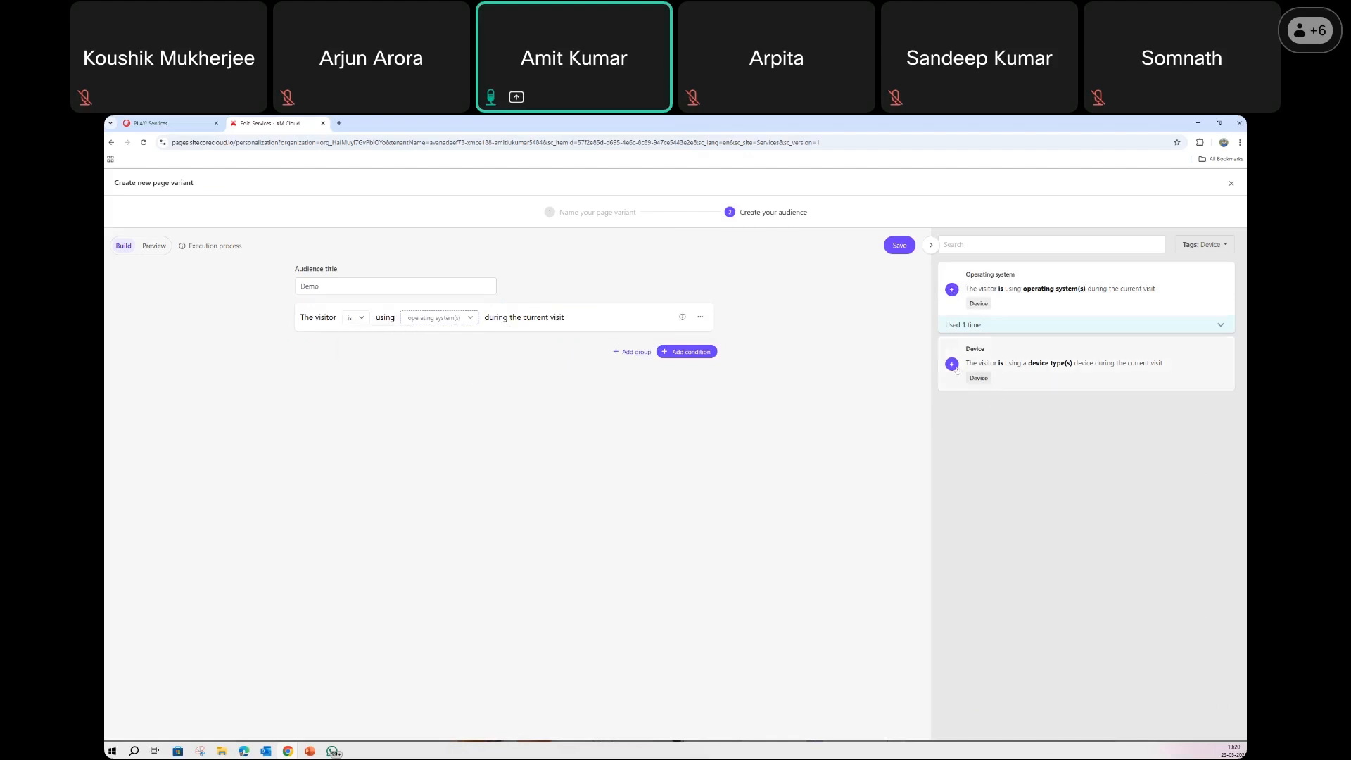
Add the Device condition, review its device type options, and discard the Demo page variant
click(952, 363)
click(451, 372)
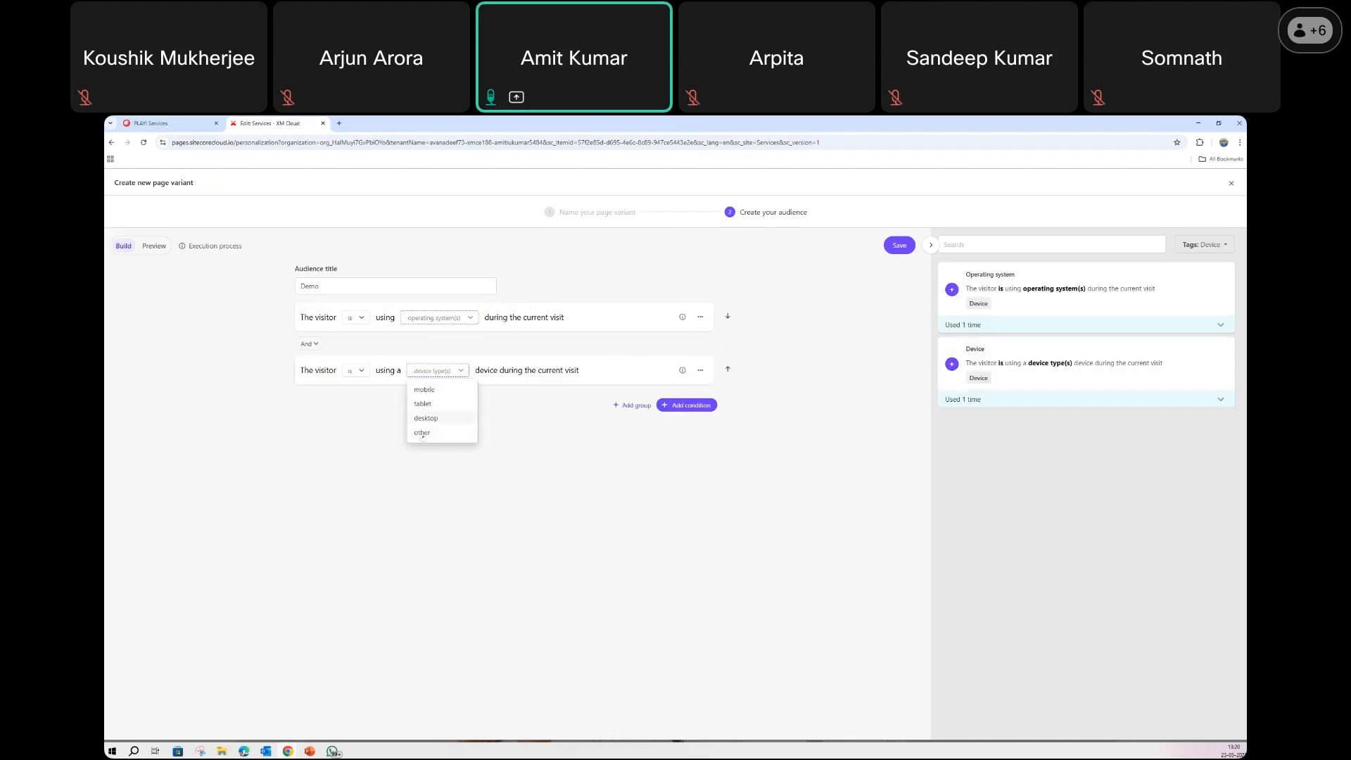
click(671, 469)
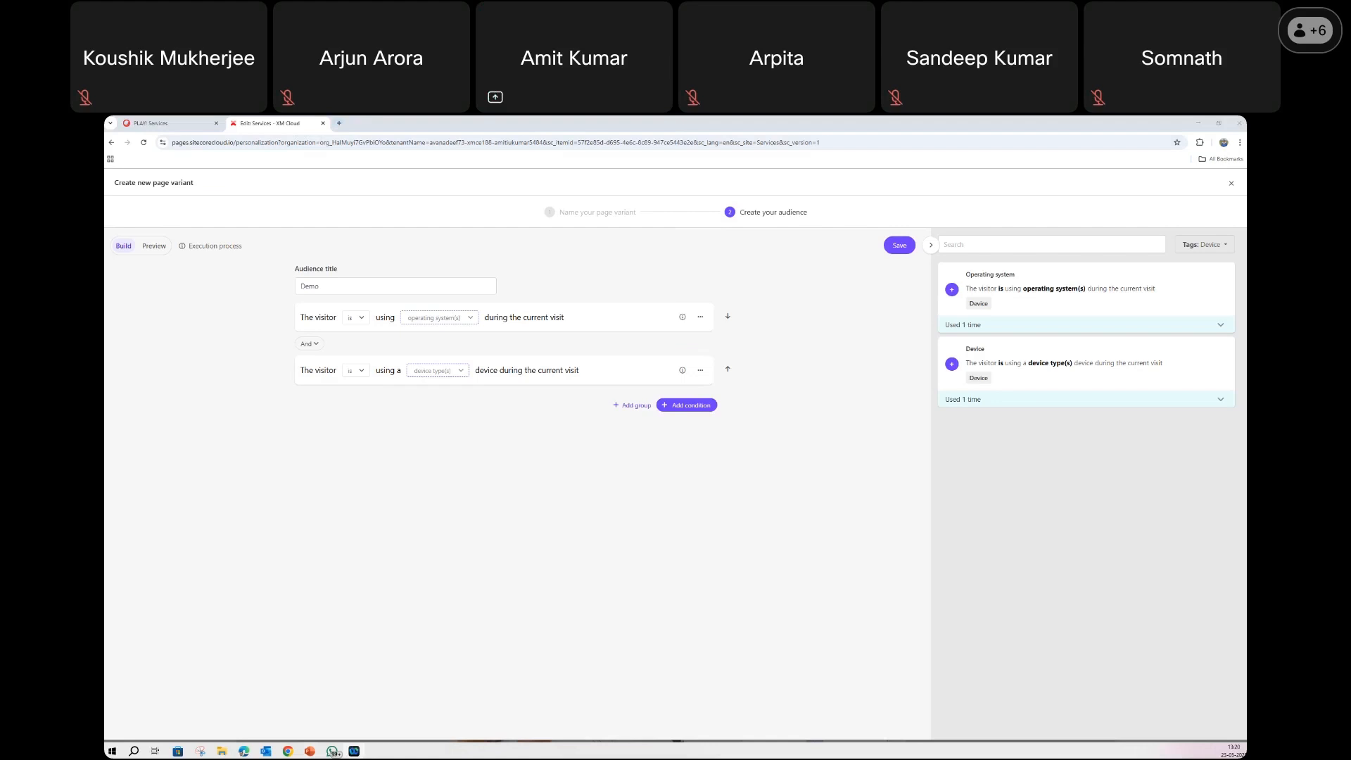
click(1230, 183)
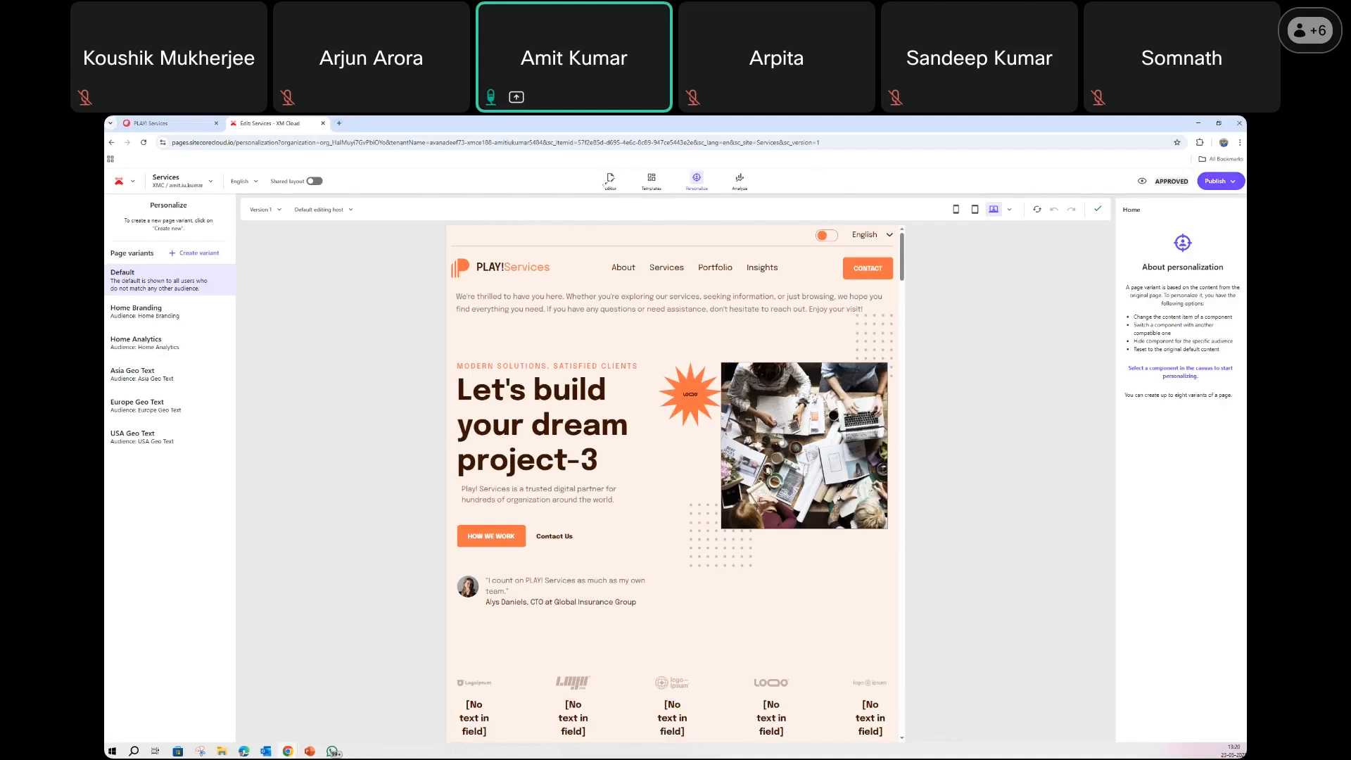
Return to the page editor, select the Contact page in the sitemap, and open its personalization
click(610, 178)
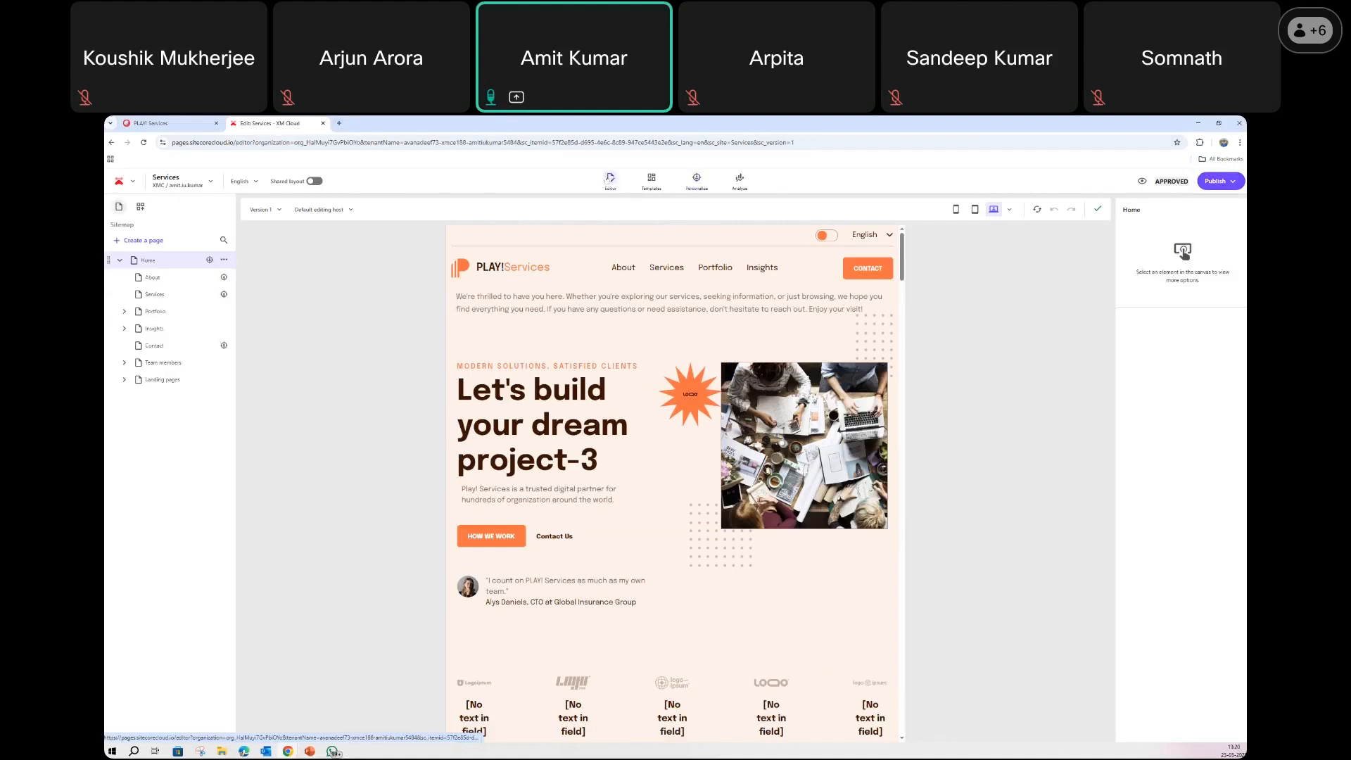
click(169, 346)
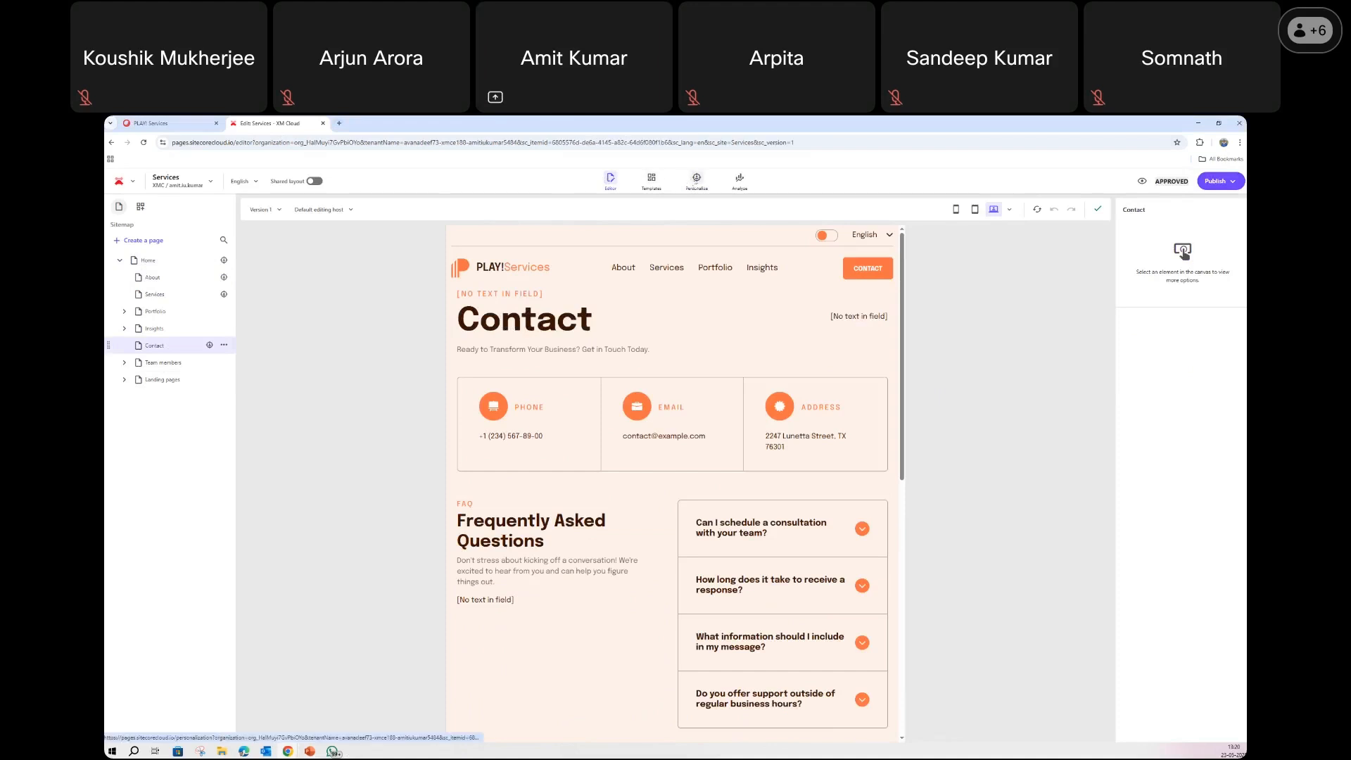
click(696, 181)
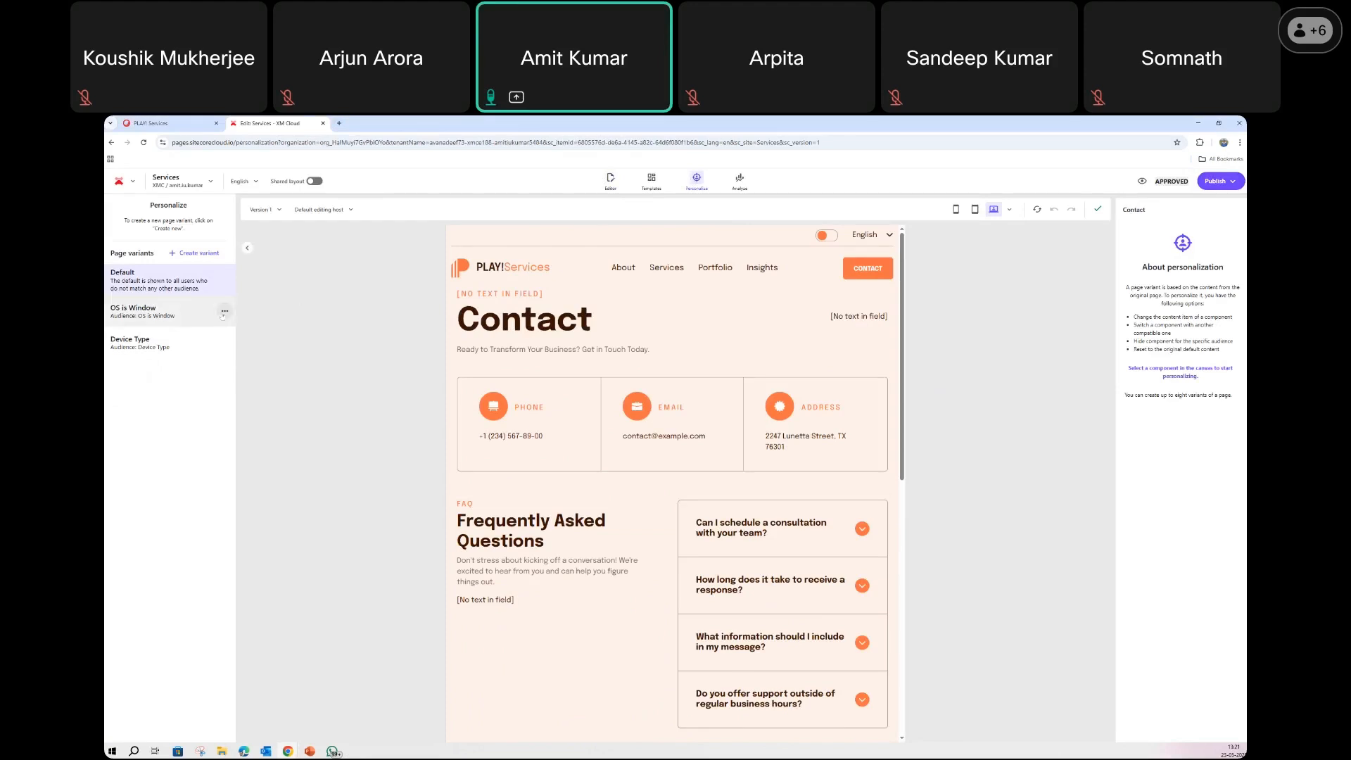
Open the OS is Window variant's audience, review its operating system condition, and close it
click(225, 312)
click(222, 331)
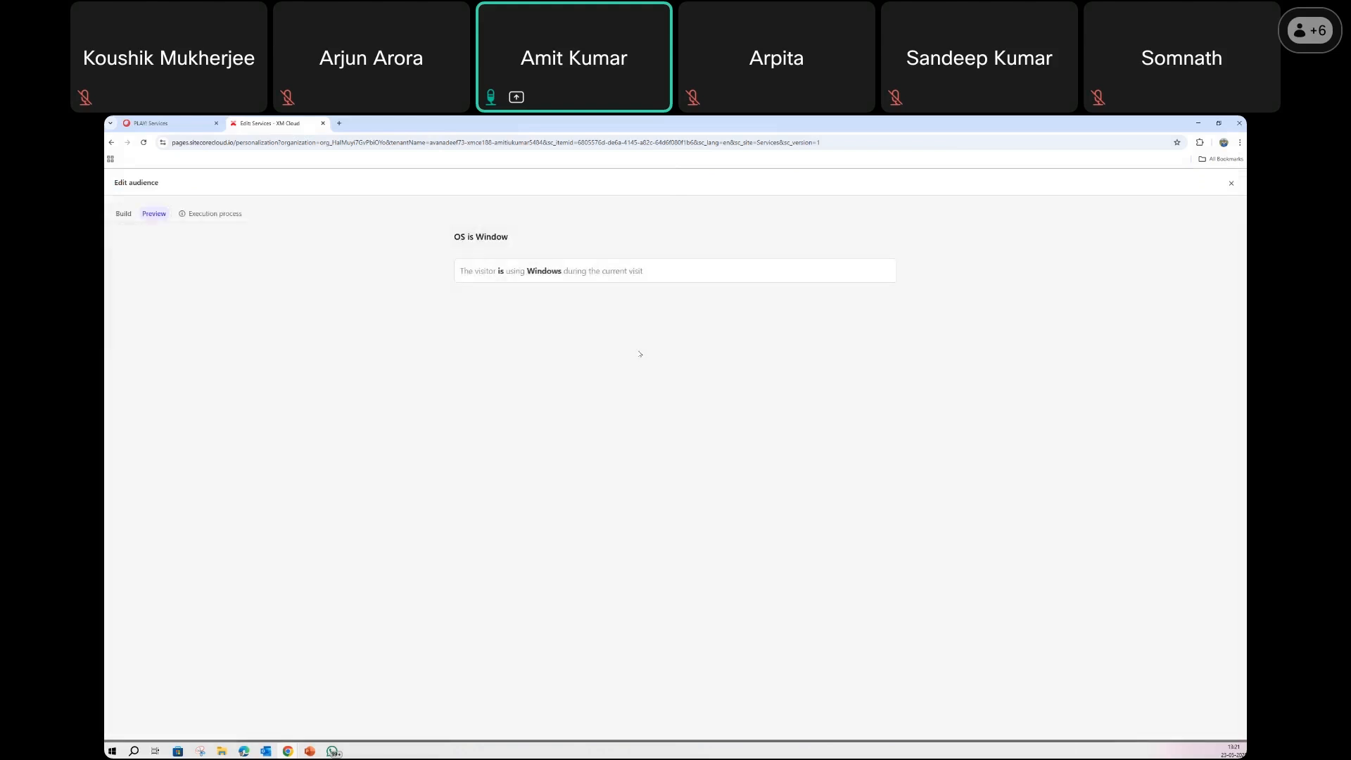
drag(461, 273, 686, 270)
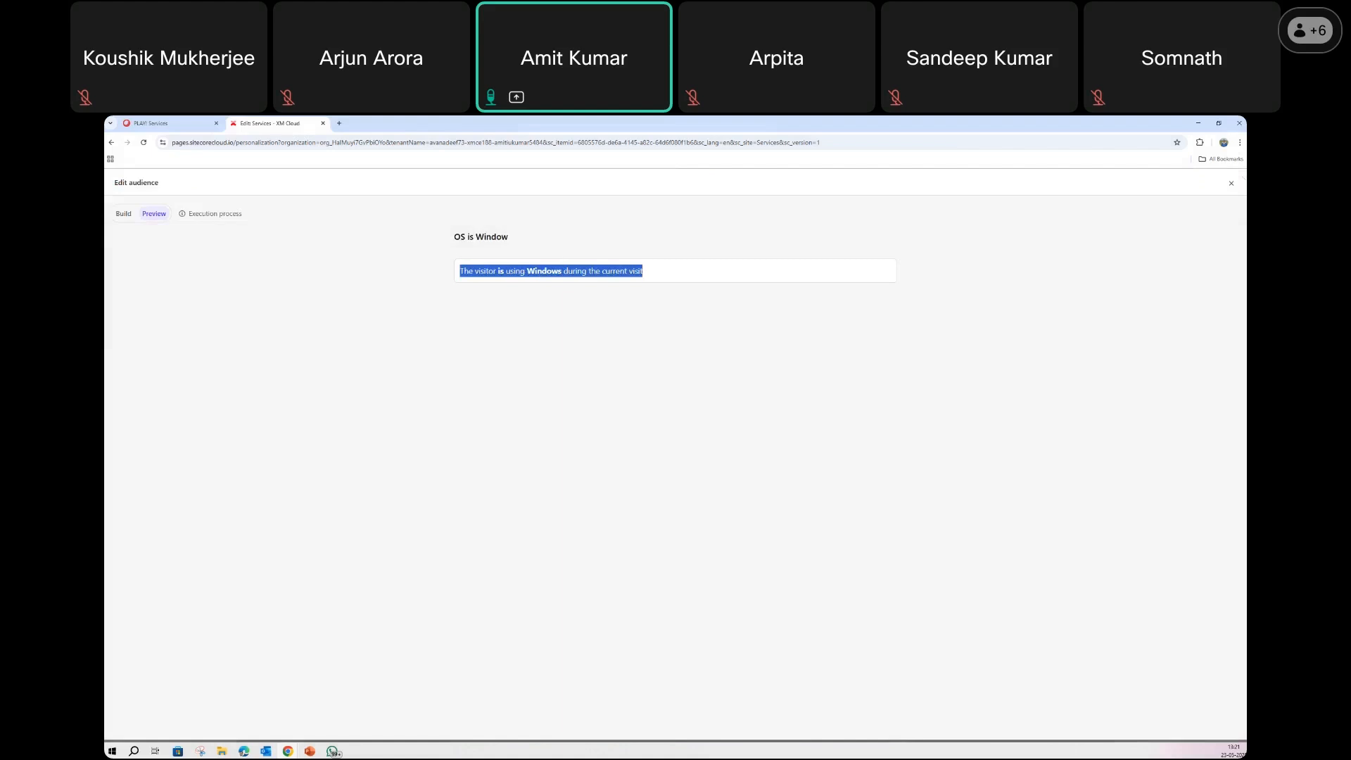
click(1230, 183)
Look through the default Contact page and select the OS is Window variant for comparison
scroll(598, 486, down, 8)
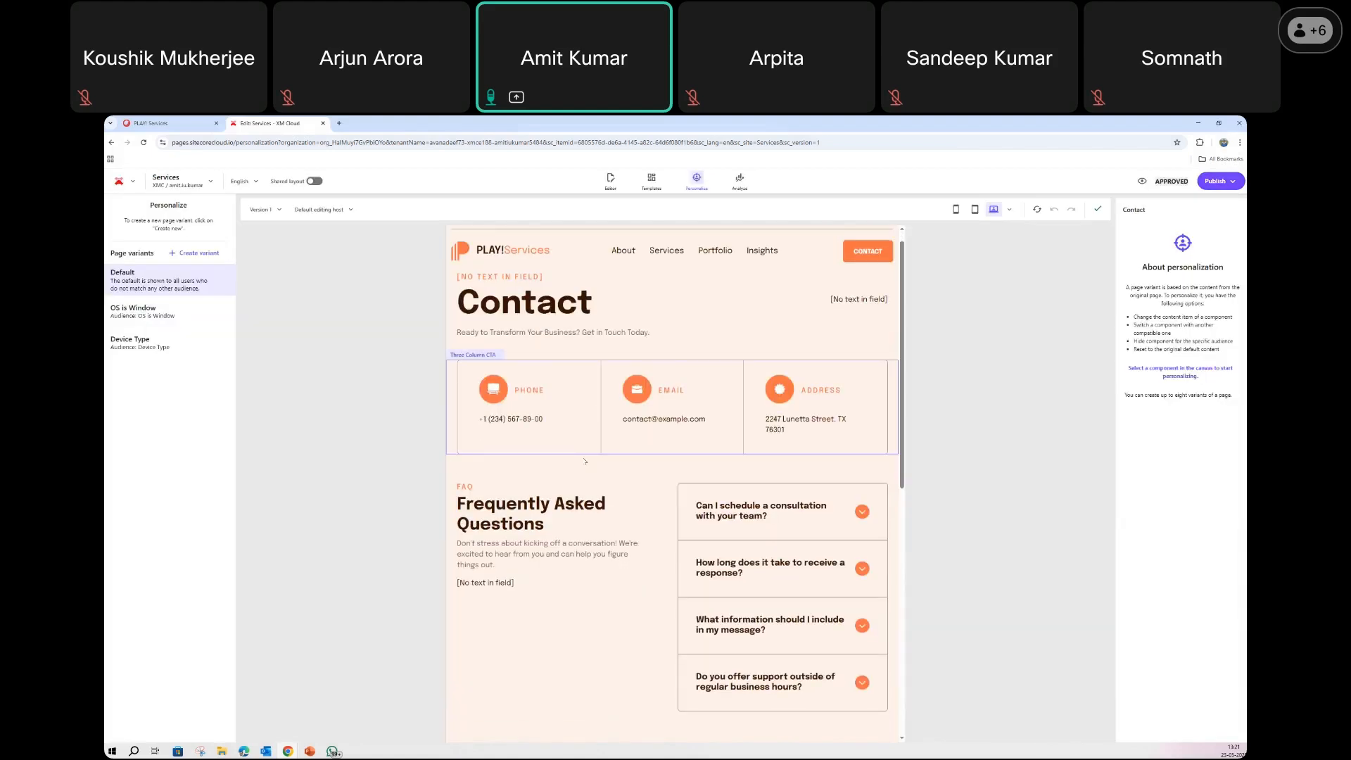
scroll(597, 486, down, 3)
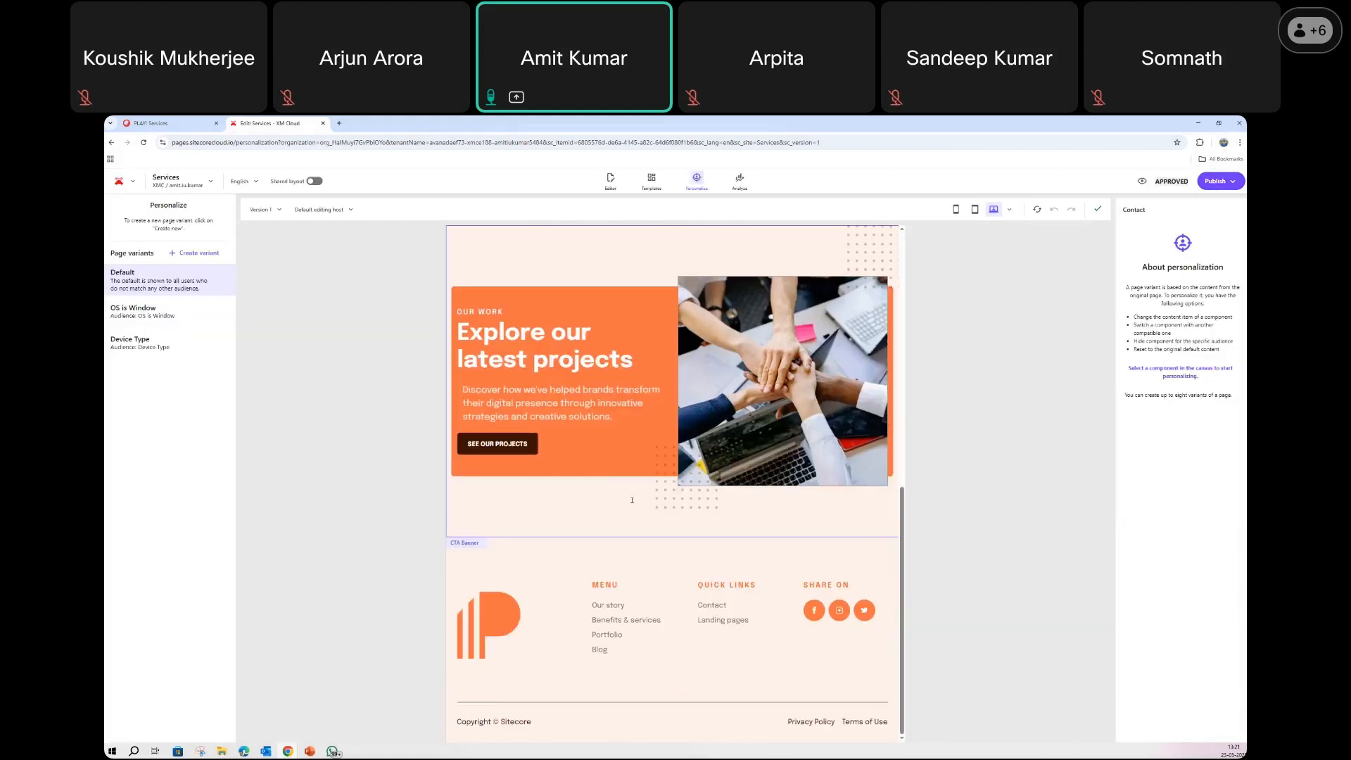
scroll(632, 500, up, 10)
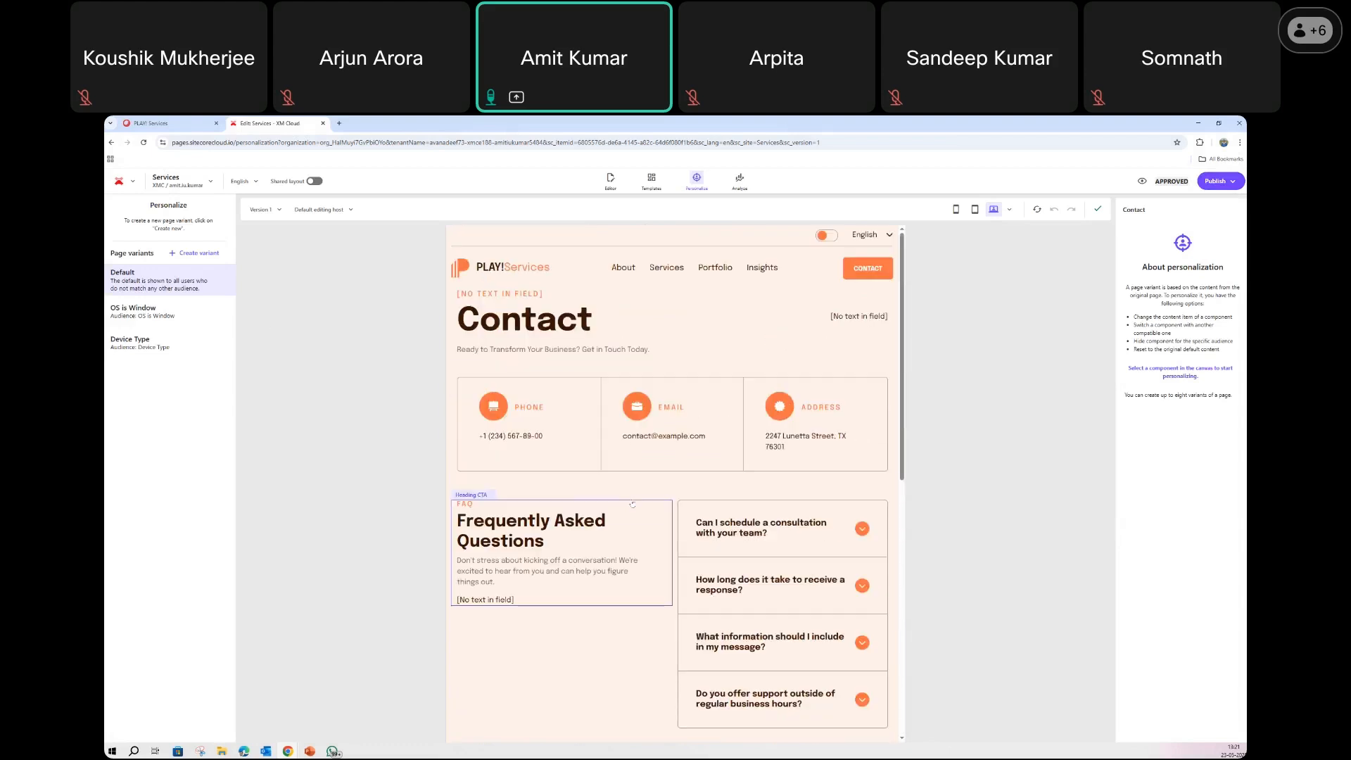
click(176, 310)
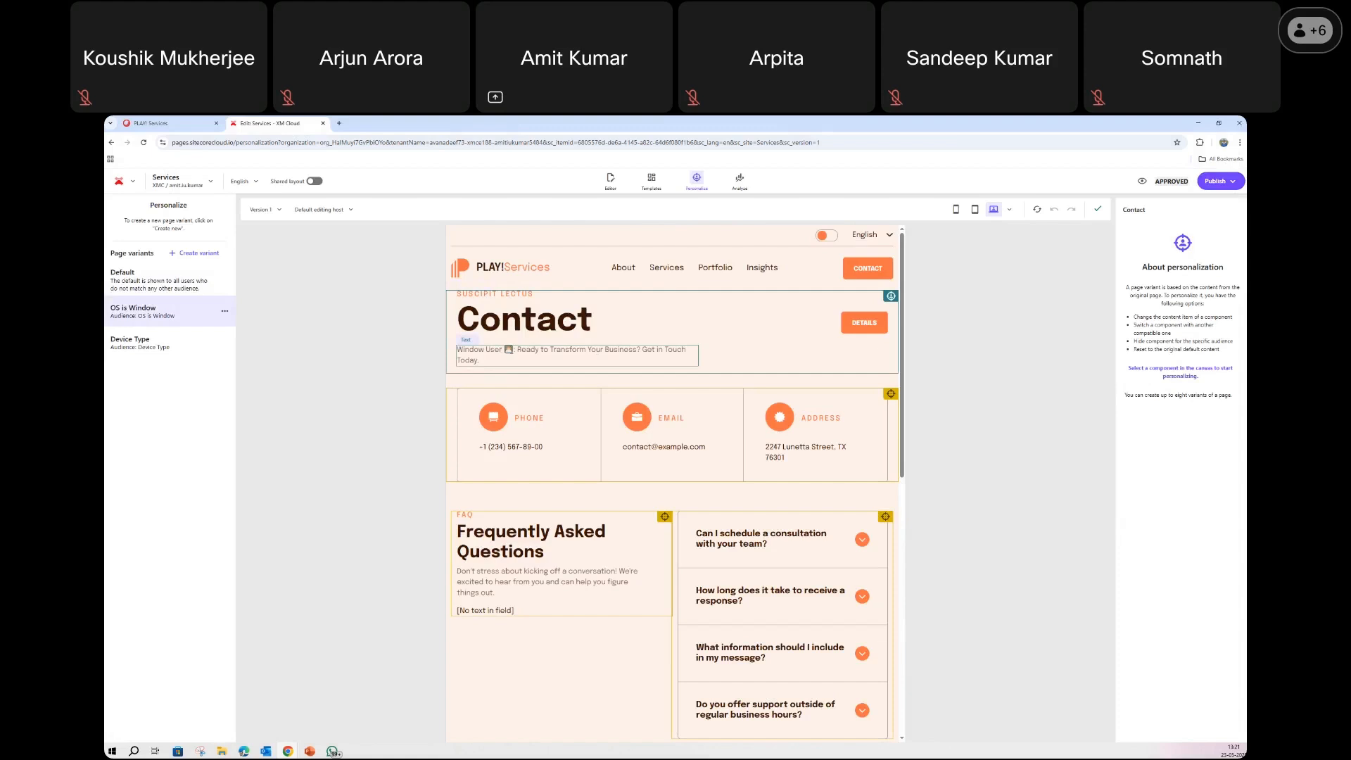
click(339, 123)
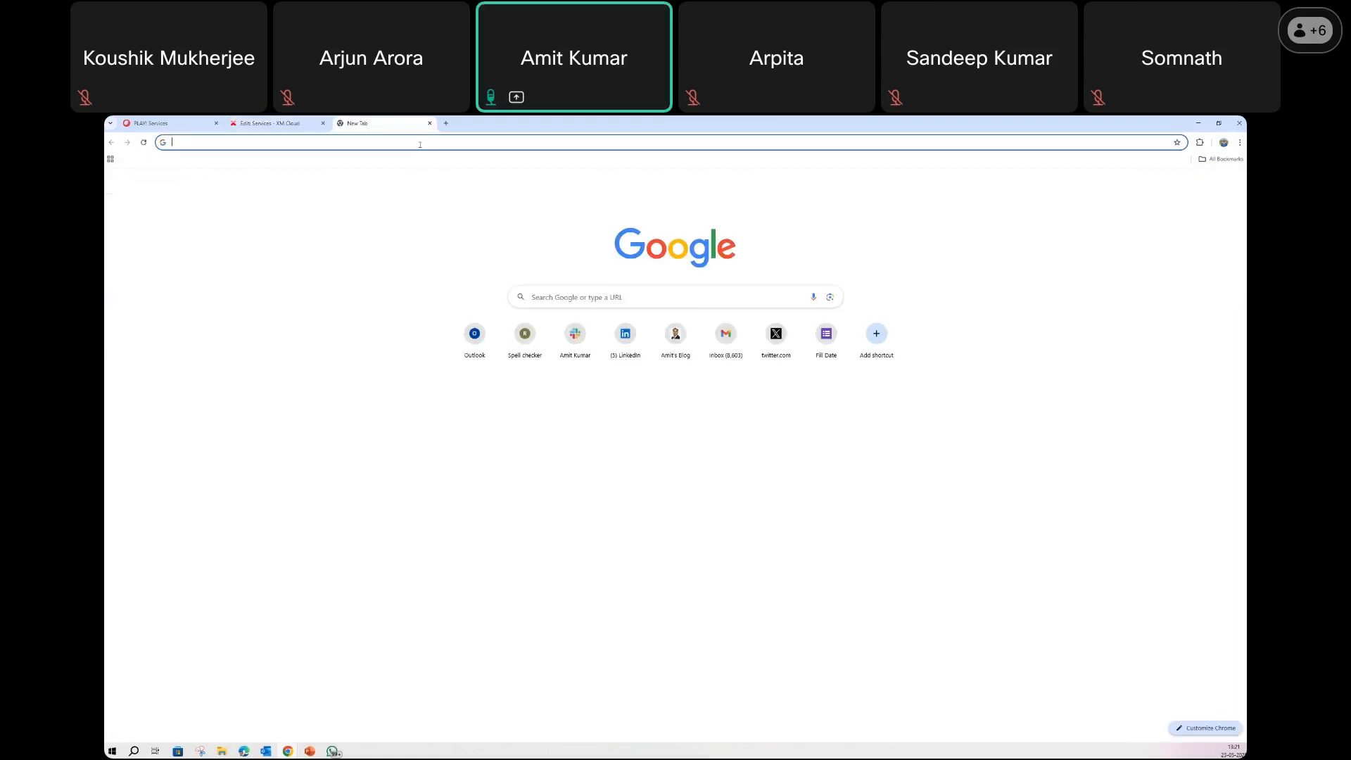
text(https://ak-xmc-verticals.vercel.app/contact)
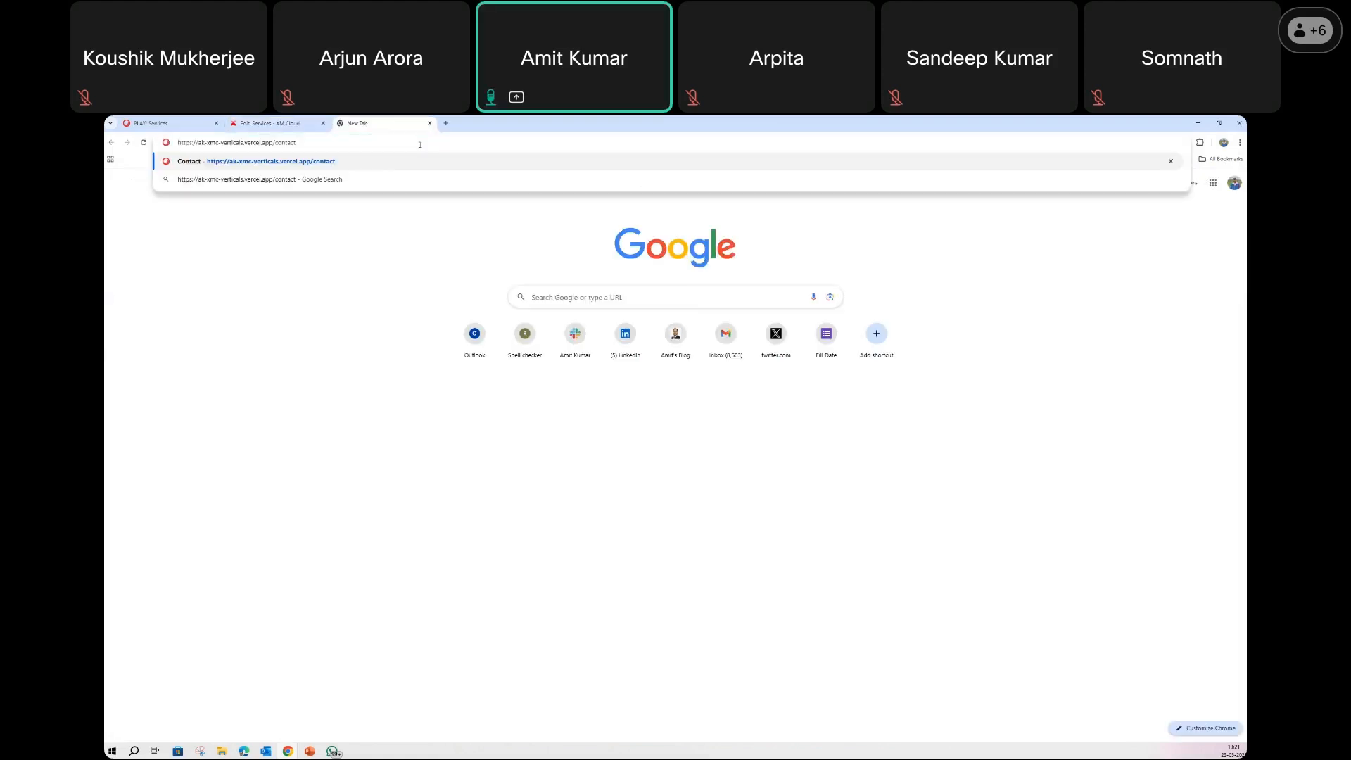
key(Return)
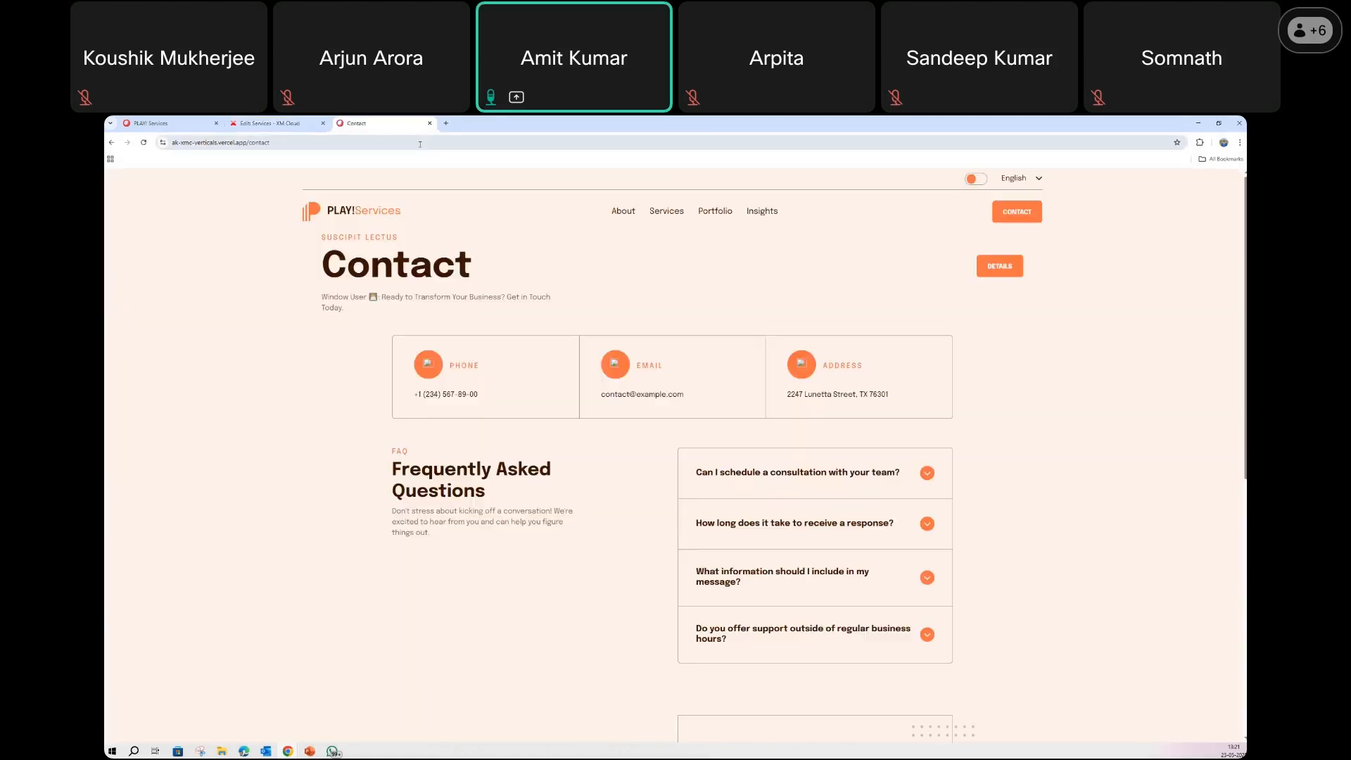
drag(323, 299, 354, 318)
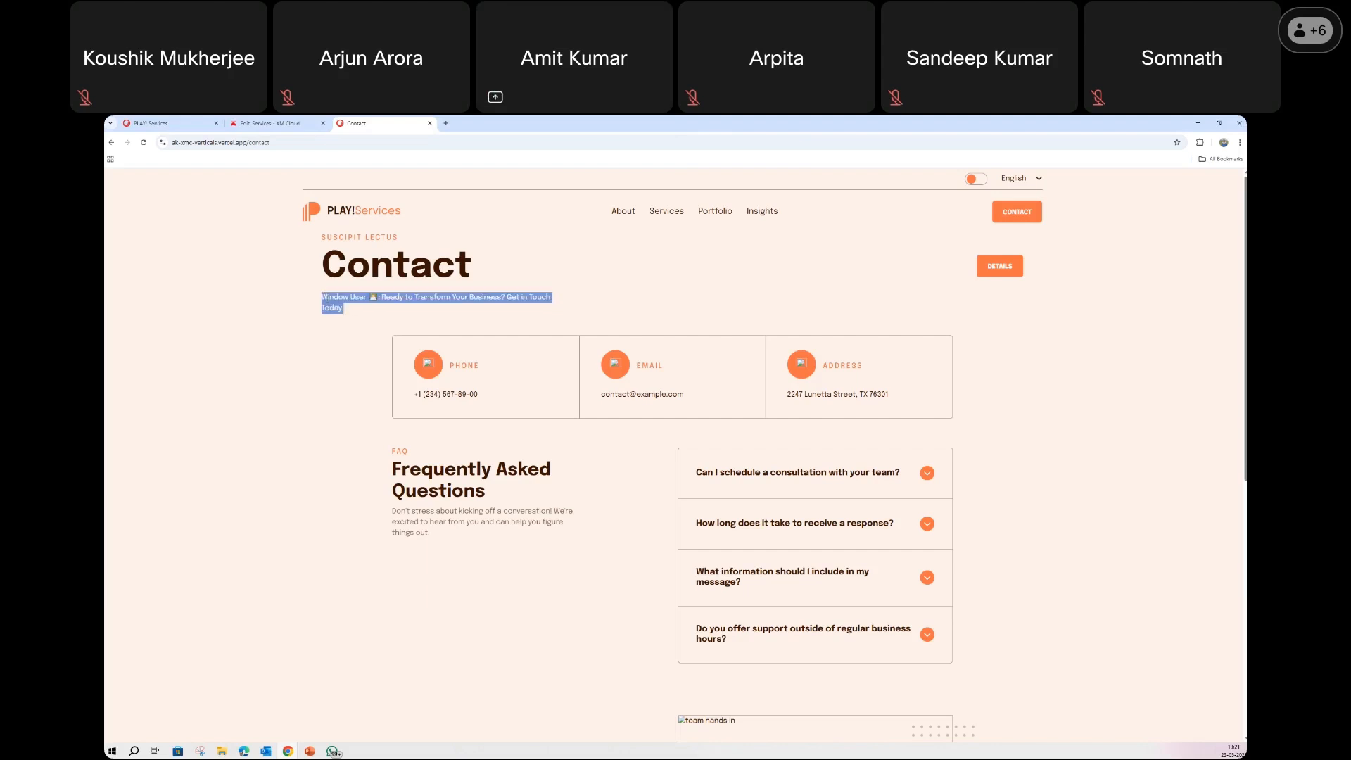
Switch back to XM Cloud, select the Contact page's Device Type variant, and open its audience to review the device condition
click(280, 125)
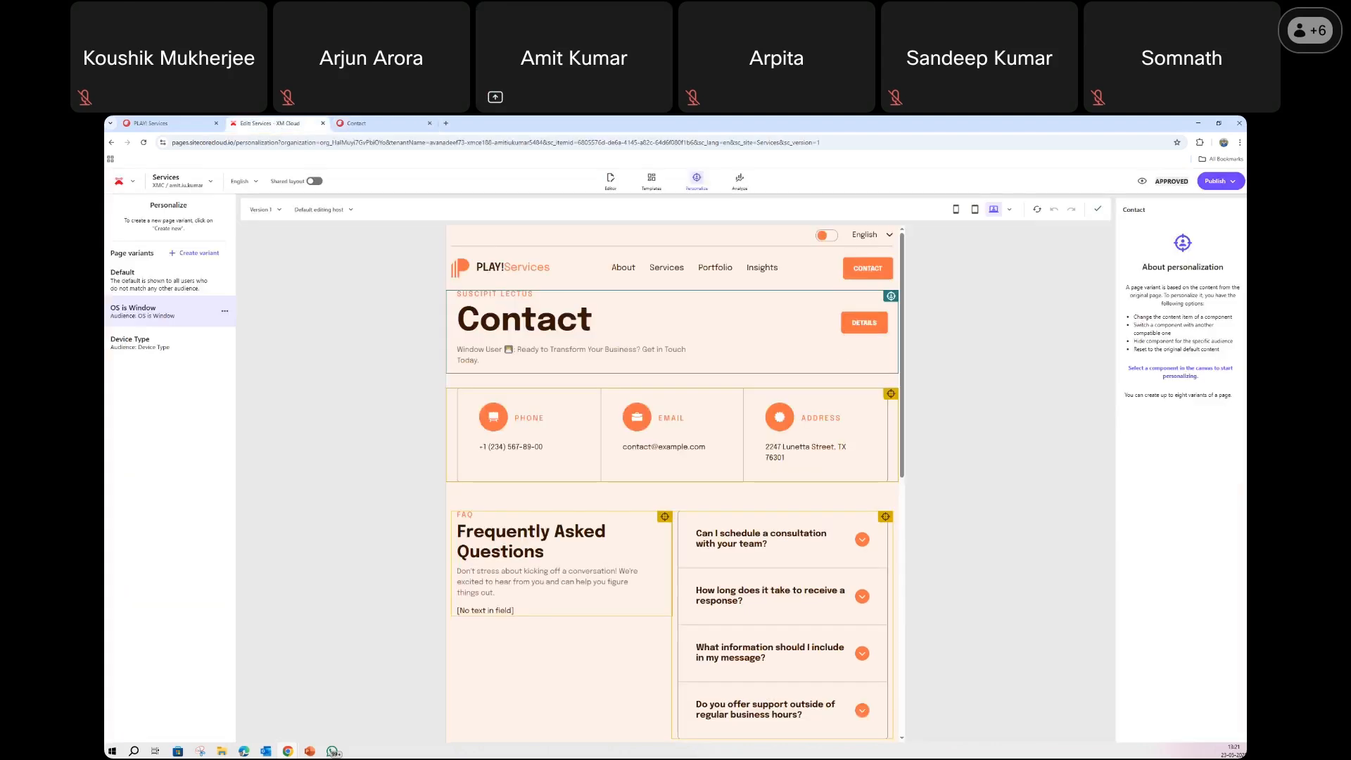
click(131, 340)
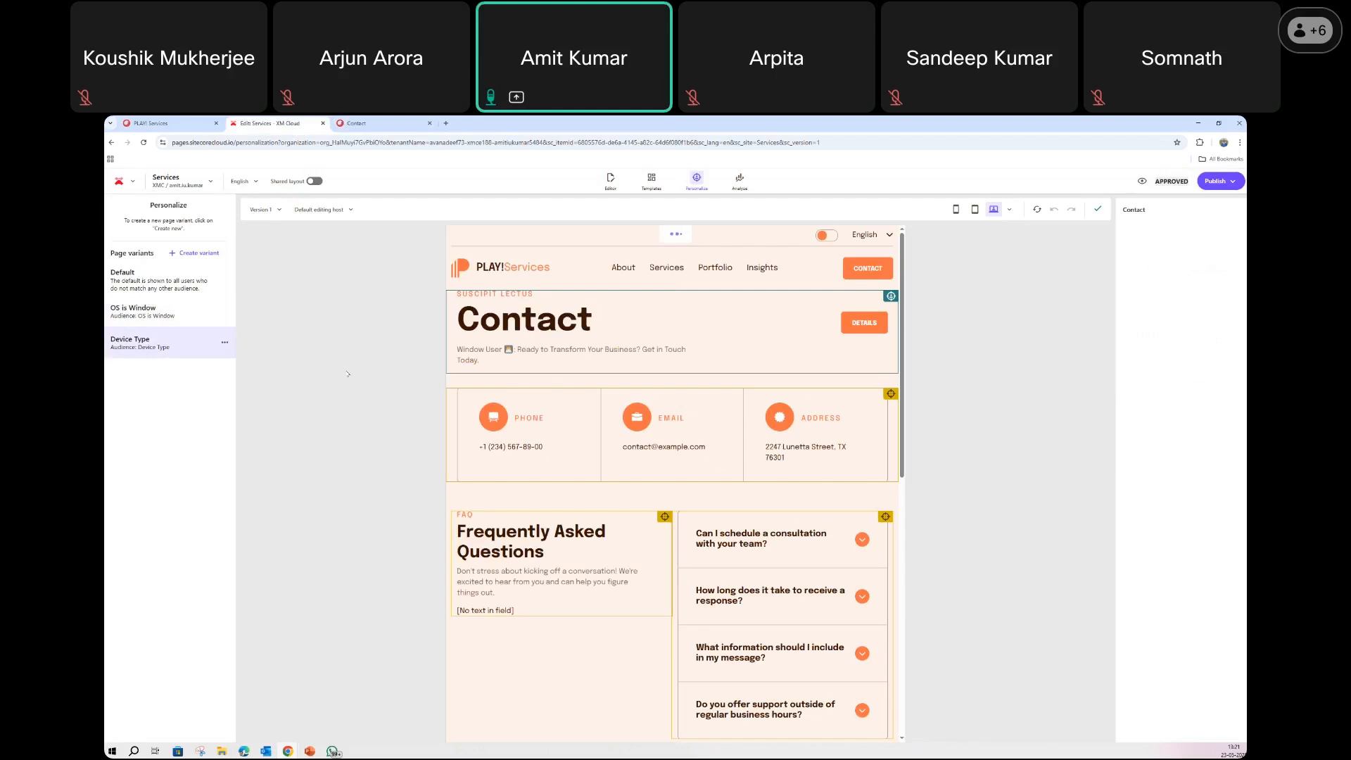
click(226, 342)
click(222, 361)
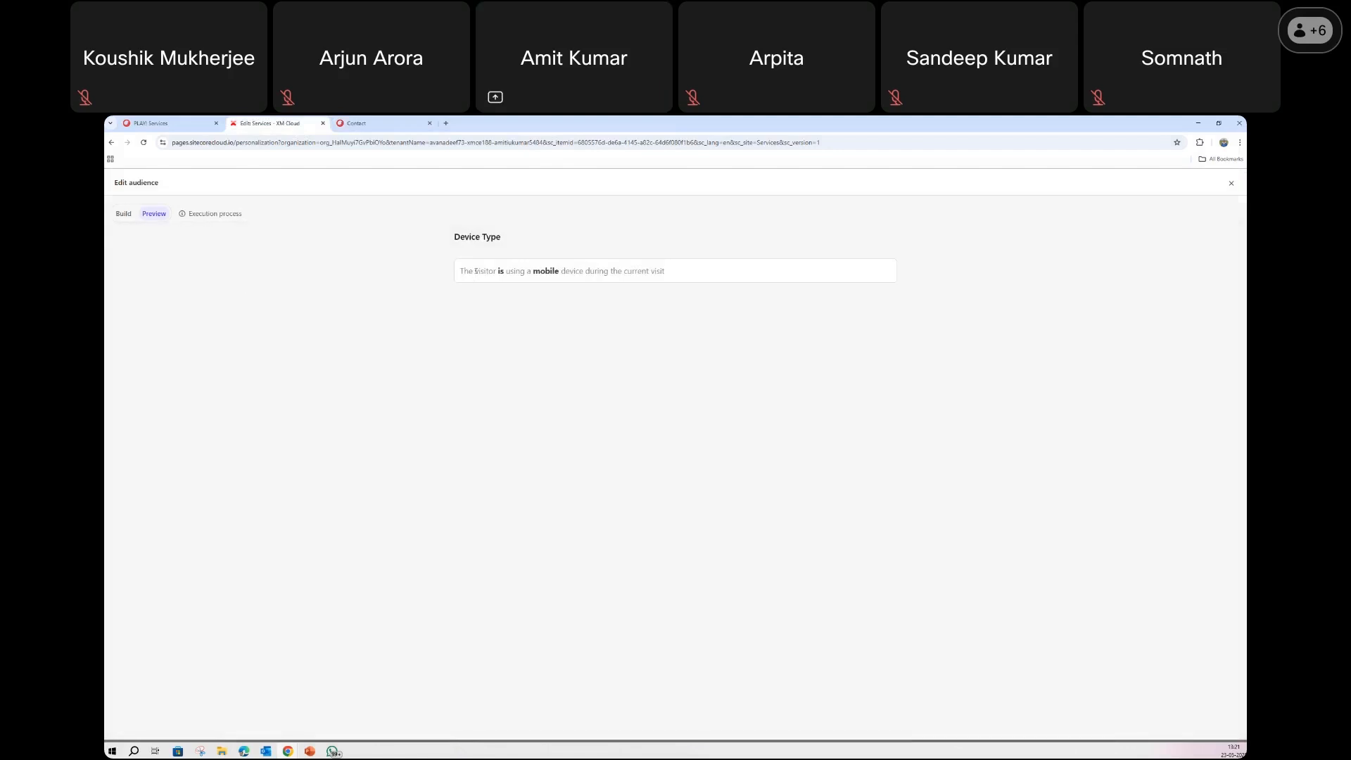
drag(463, 271, 710, 271)
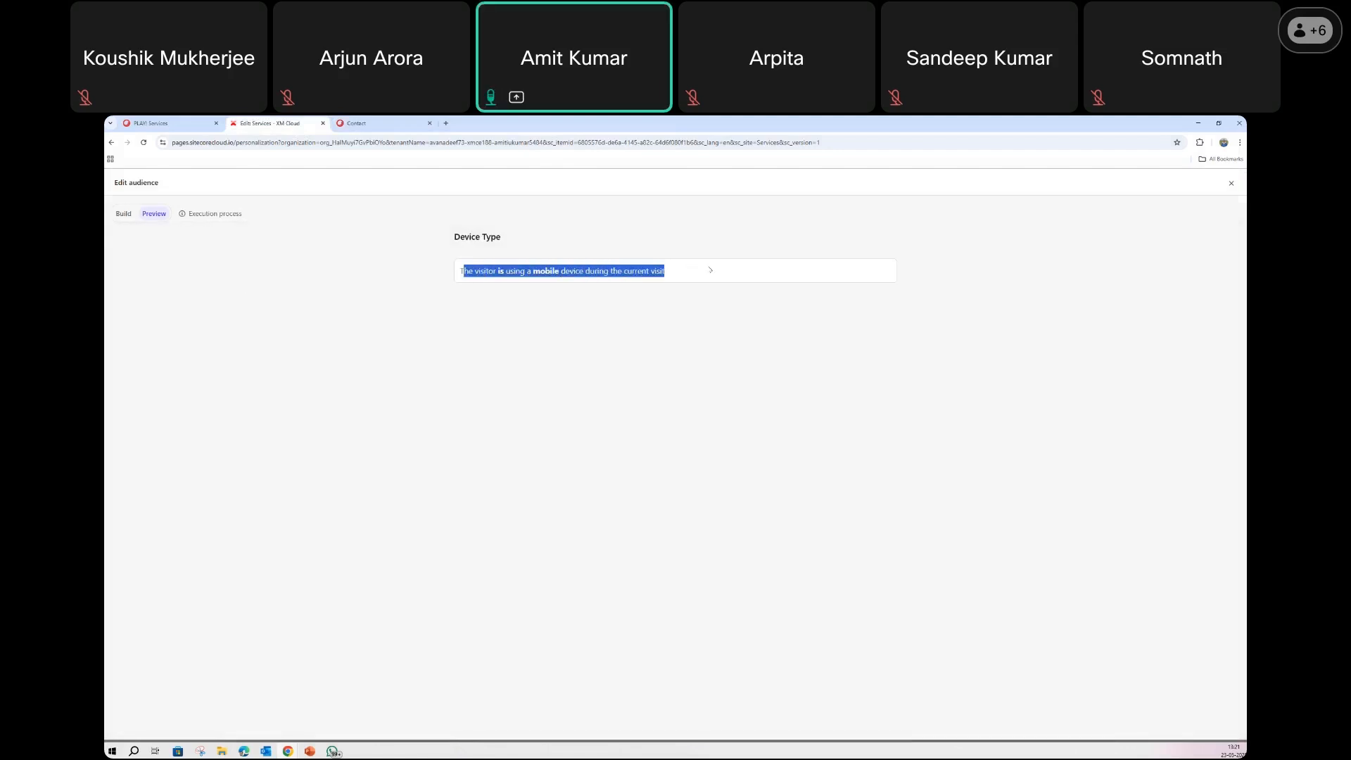
Close the audience, reload the live Contact page under iPhone 14 Pro Max emulation in developer tools, and turn the emulation off
click(1231, 183)
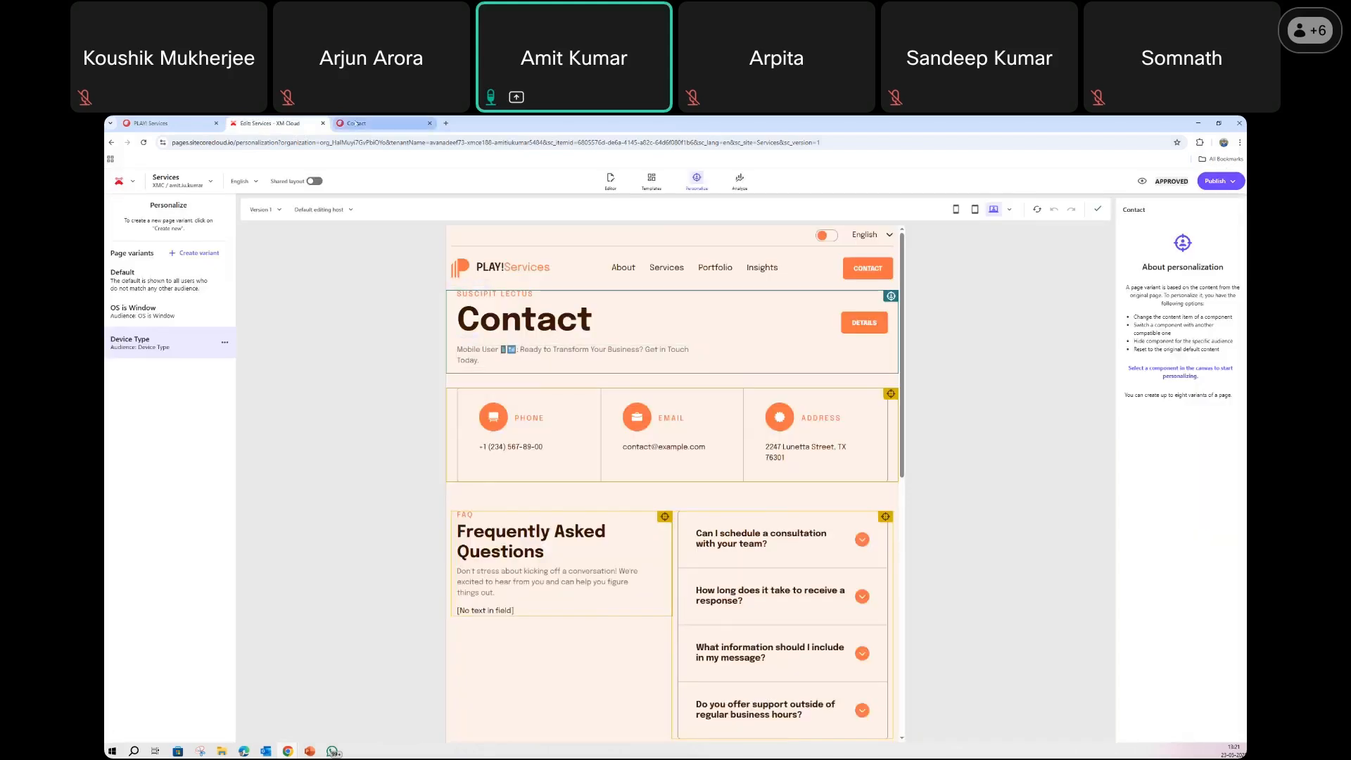
click(378, 121)
right_click(247, 331)
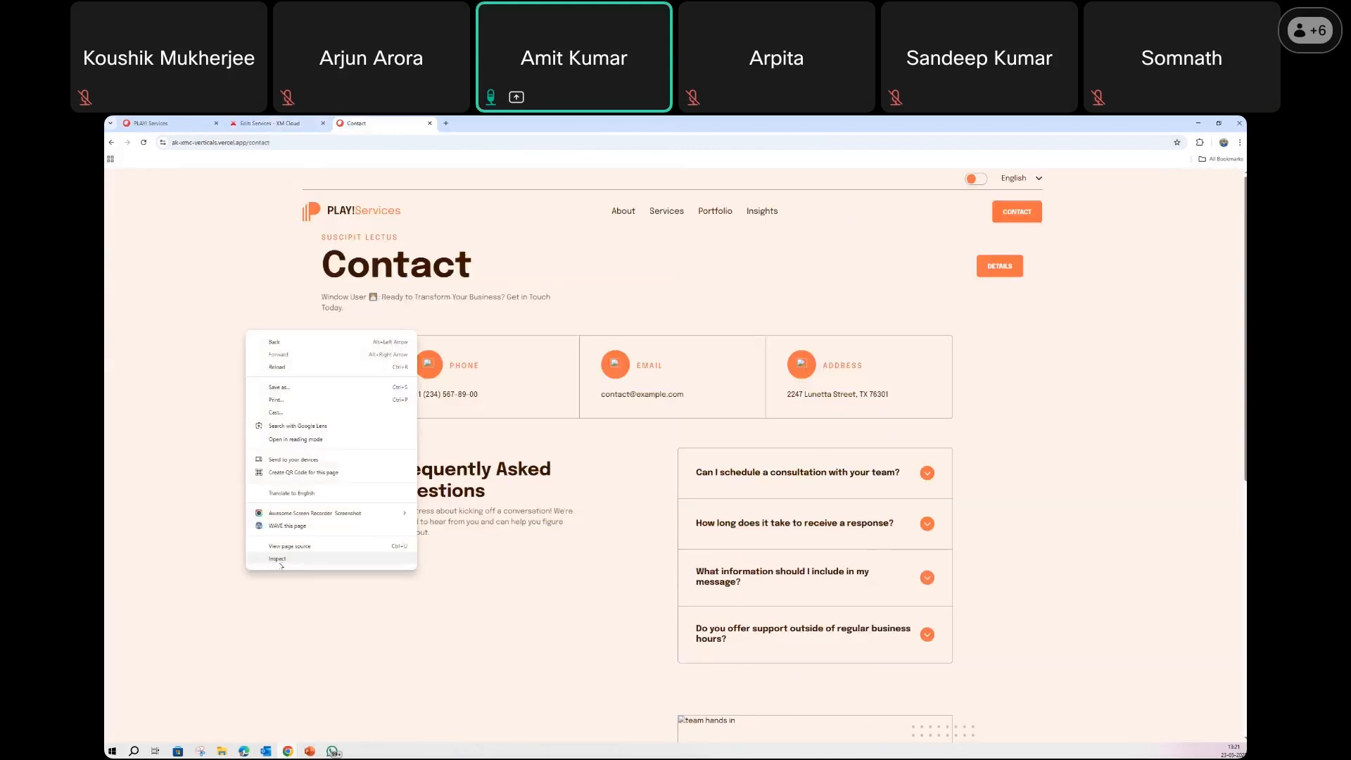
click(279, 558)
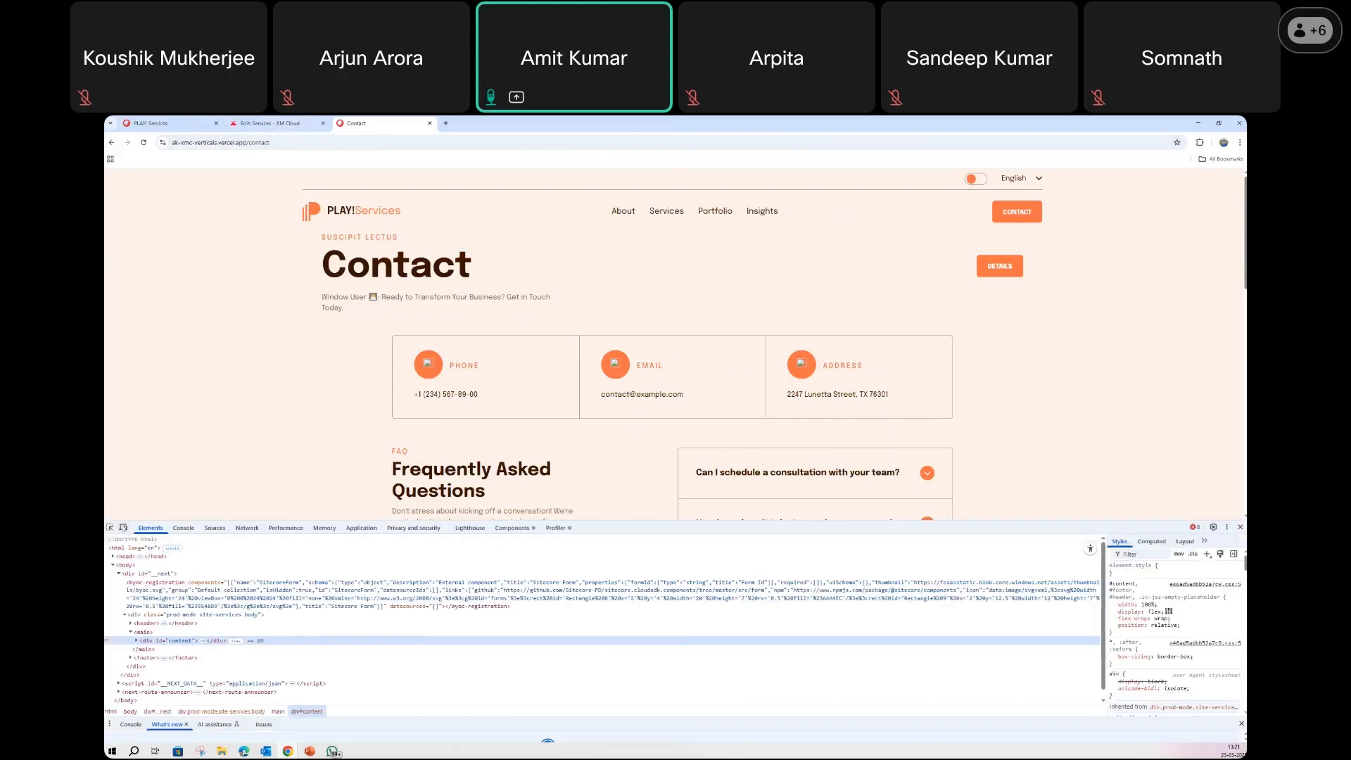
click(123, 527)
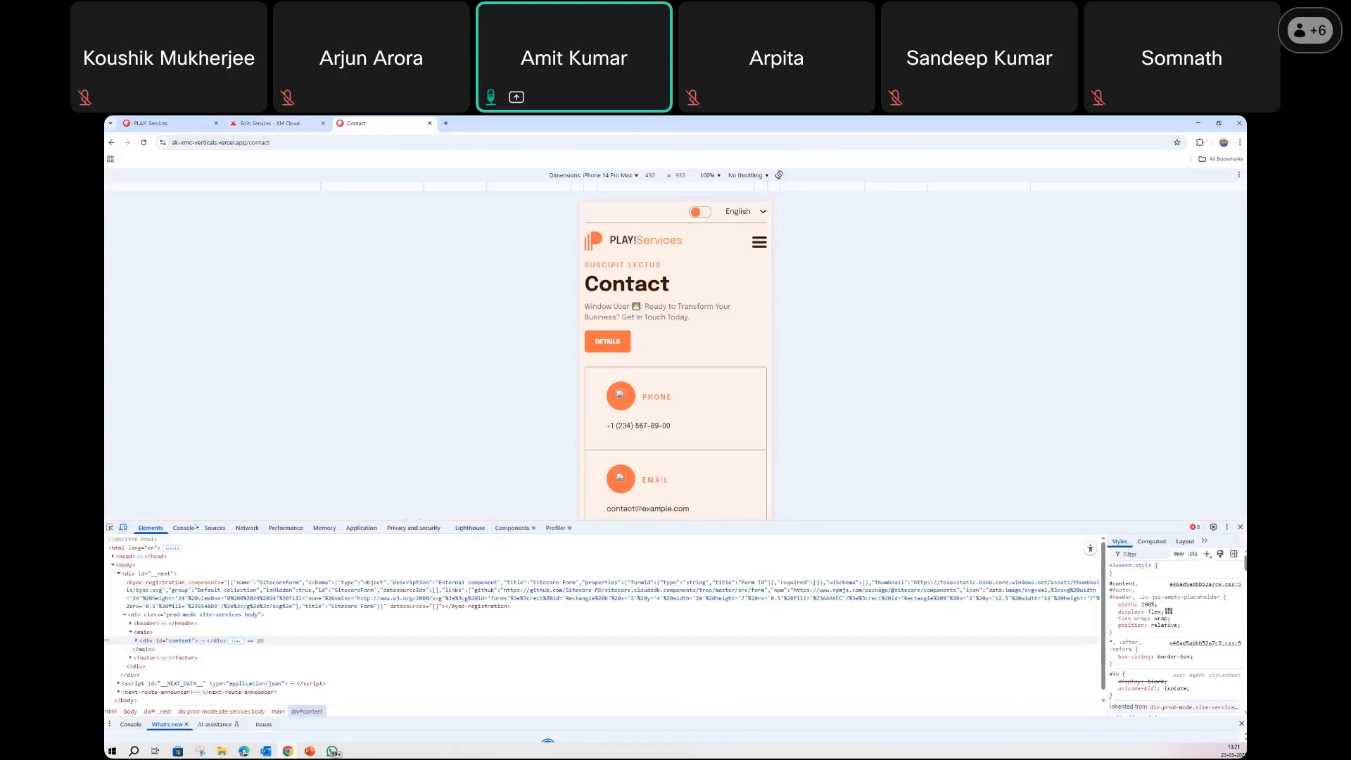
click(144, 143)
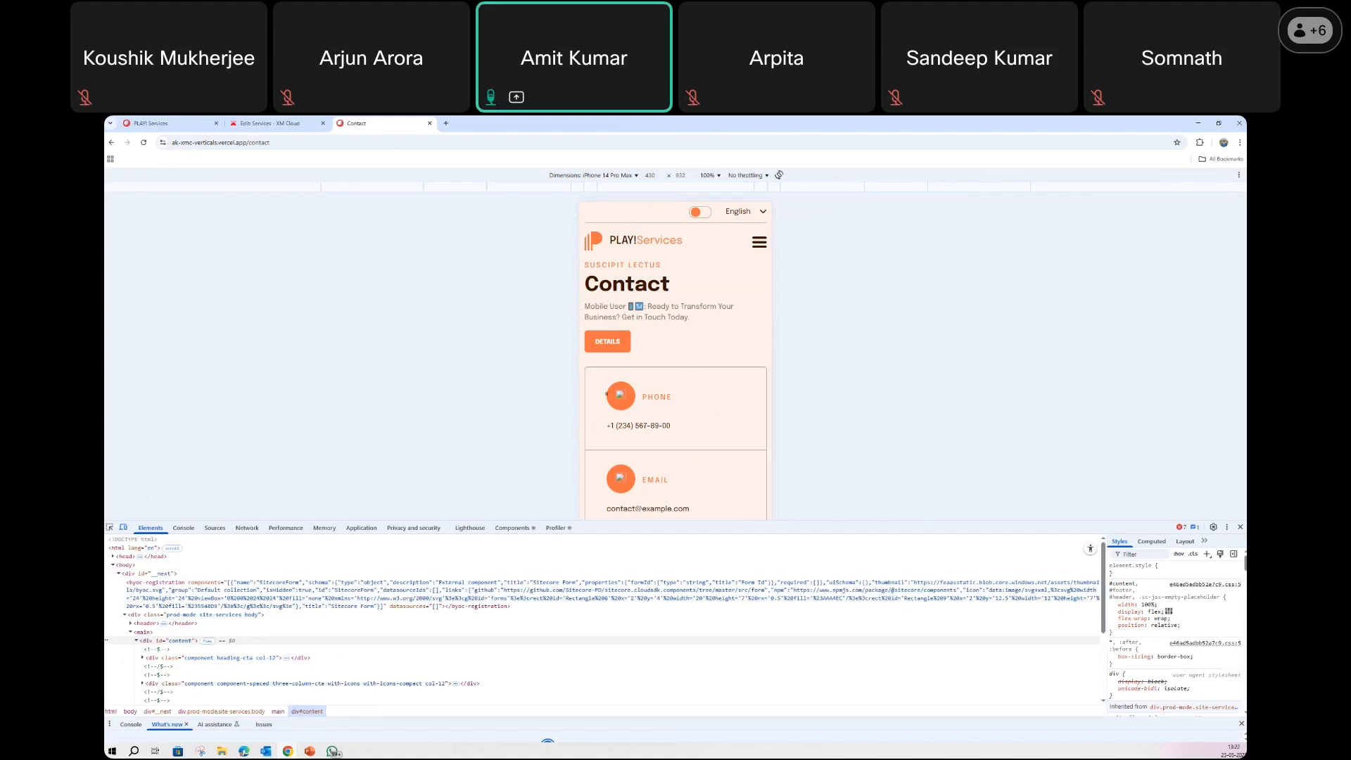
click(122, 528)
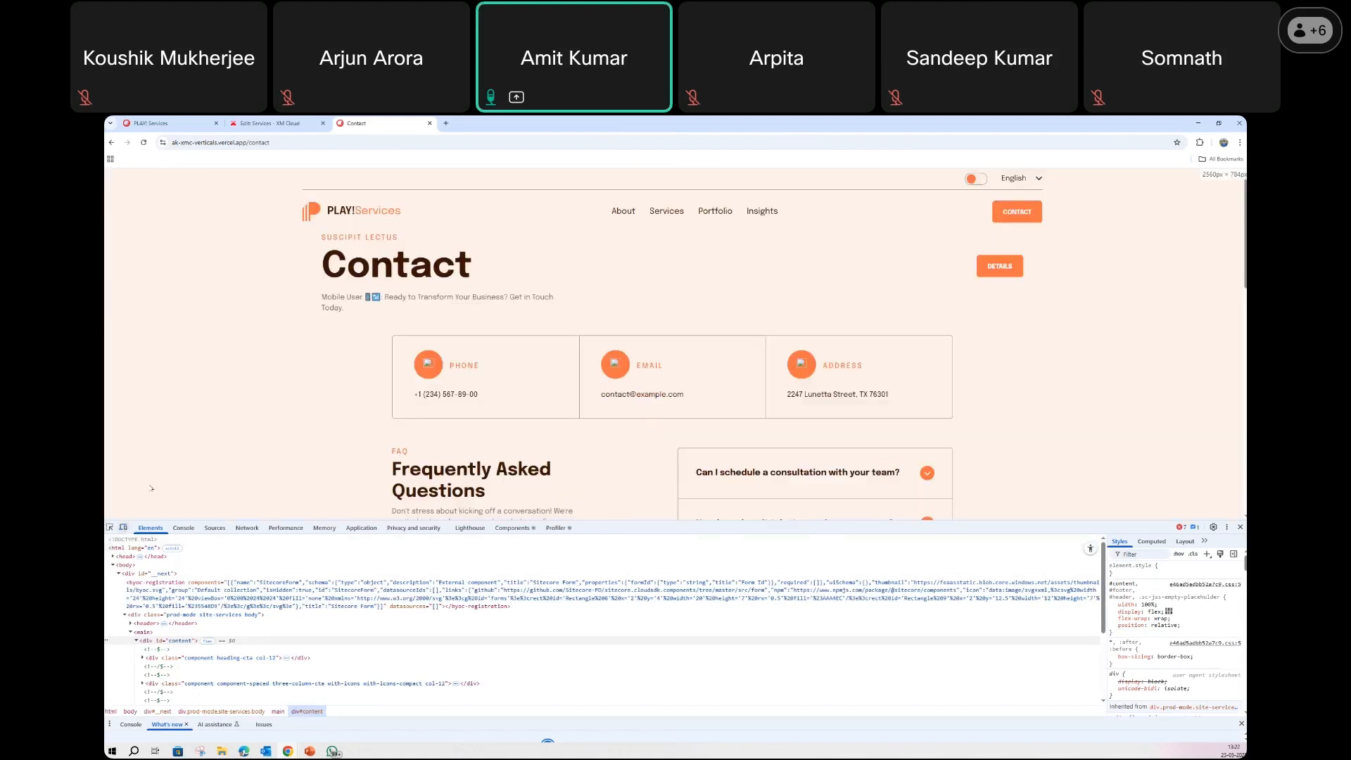
Switch back to XM Cloud, open the Services page's personalization, and select the UTM-Campaign variant
click(291, 124)
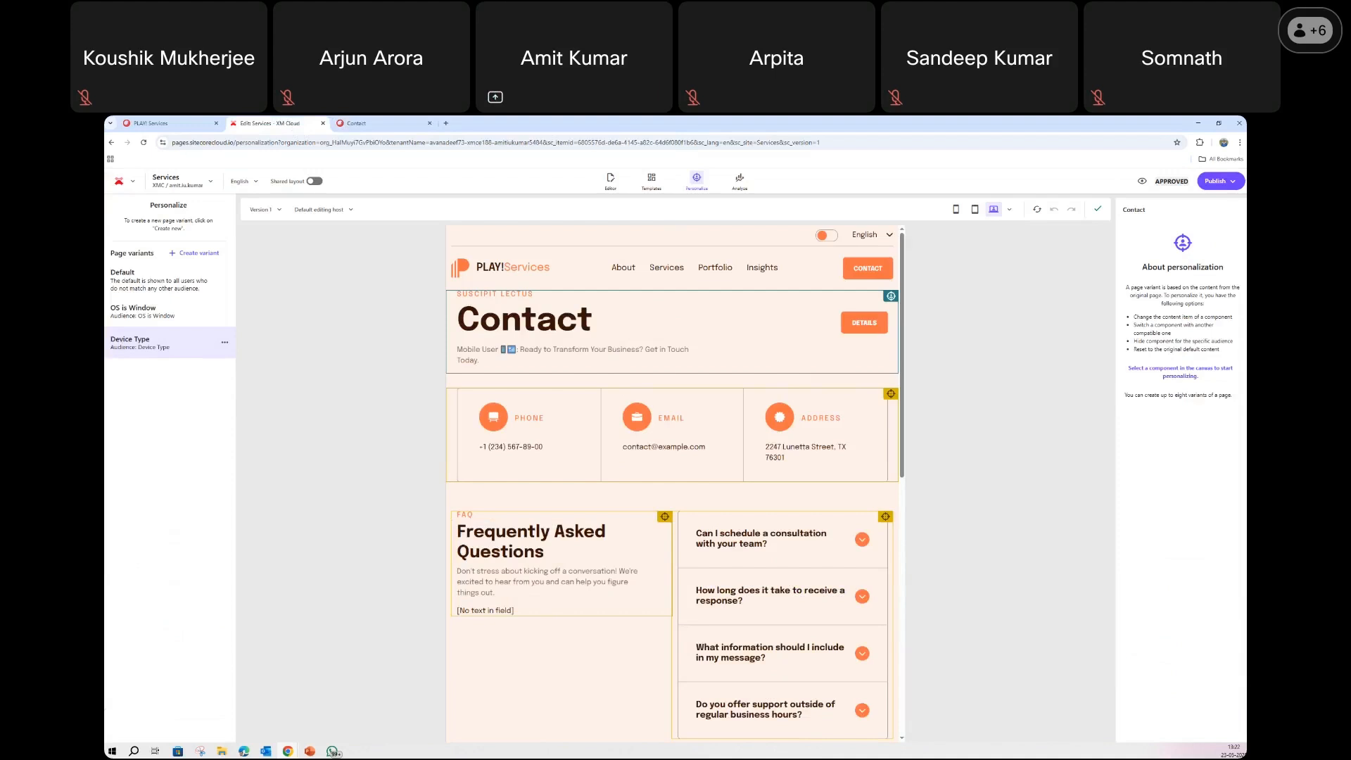
click(309, 751)
click(610, 180)
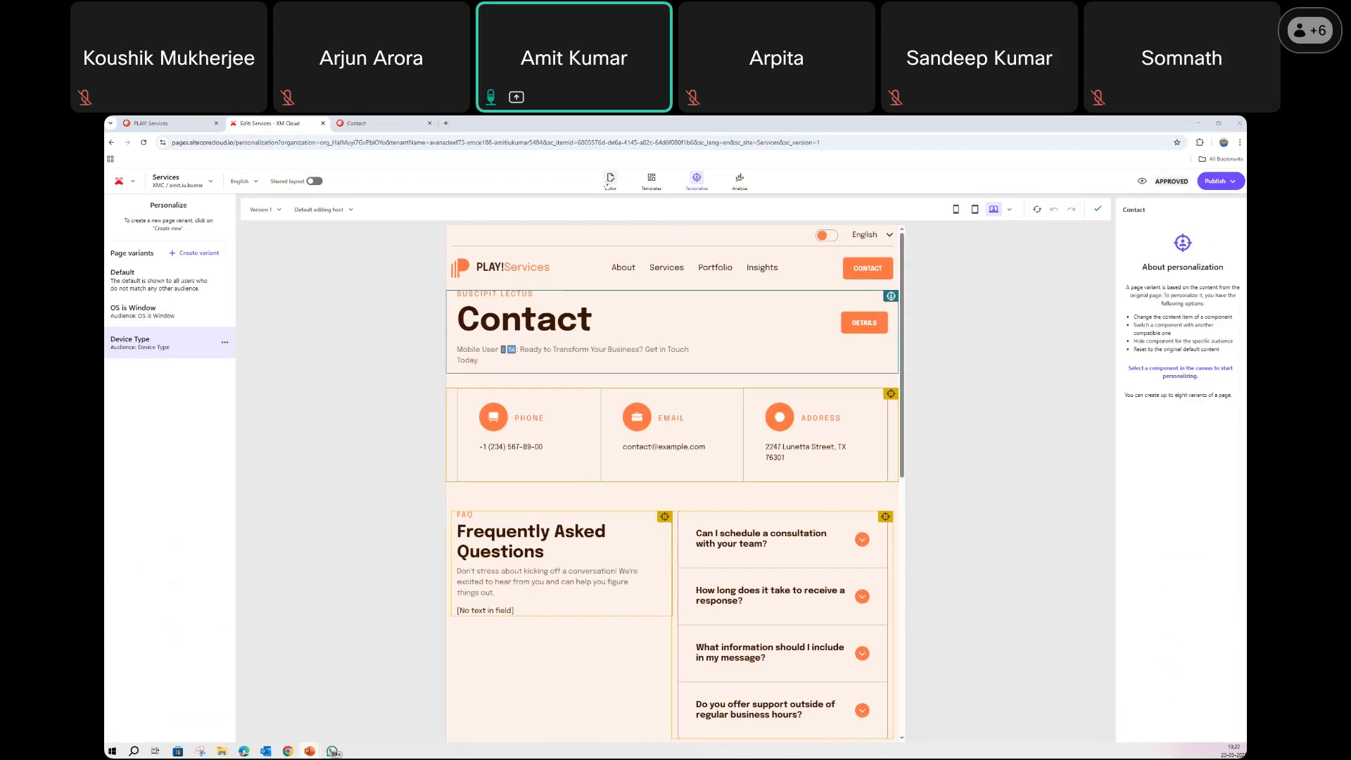
click(155, 294)
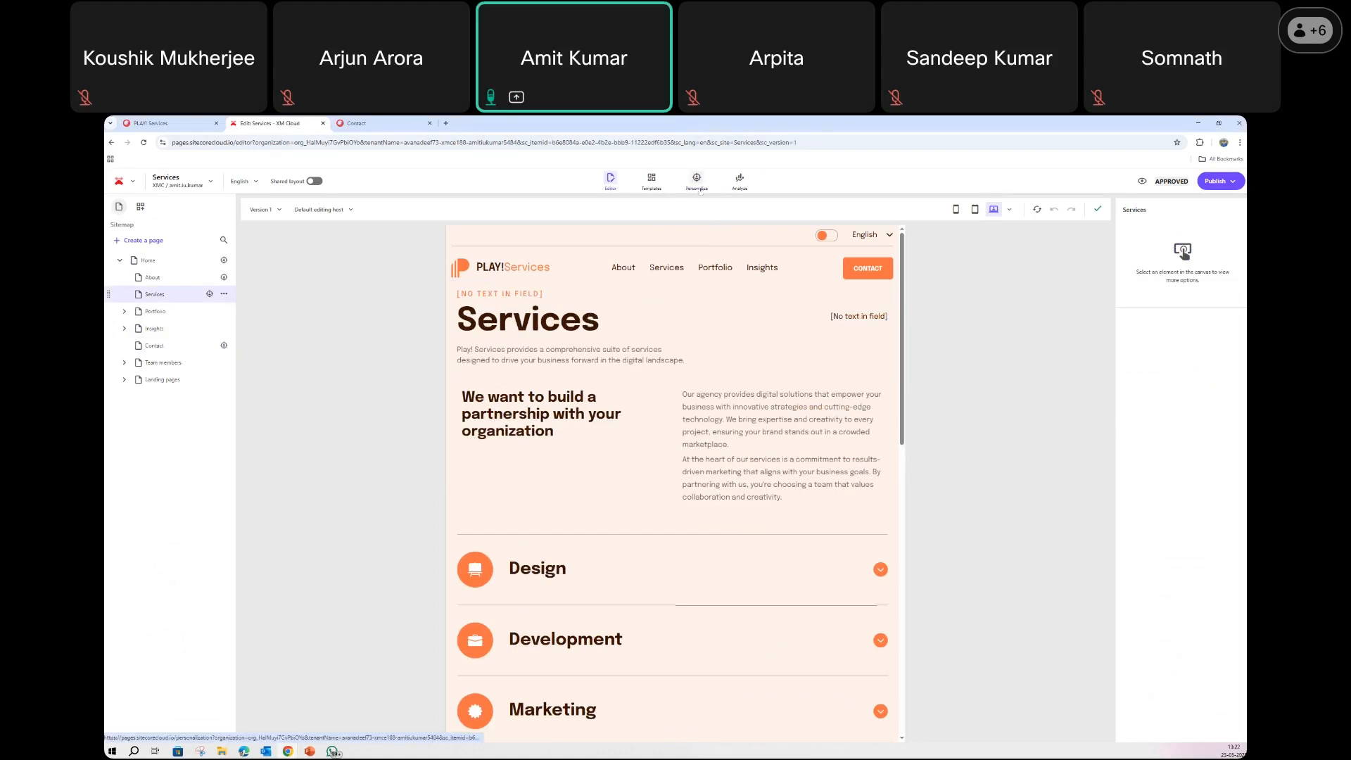
click(697, 182)
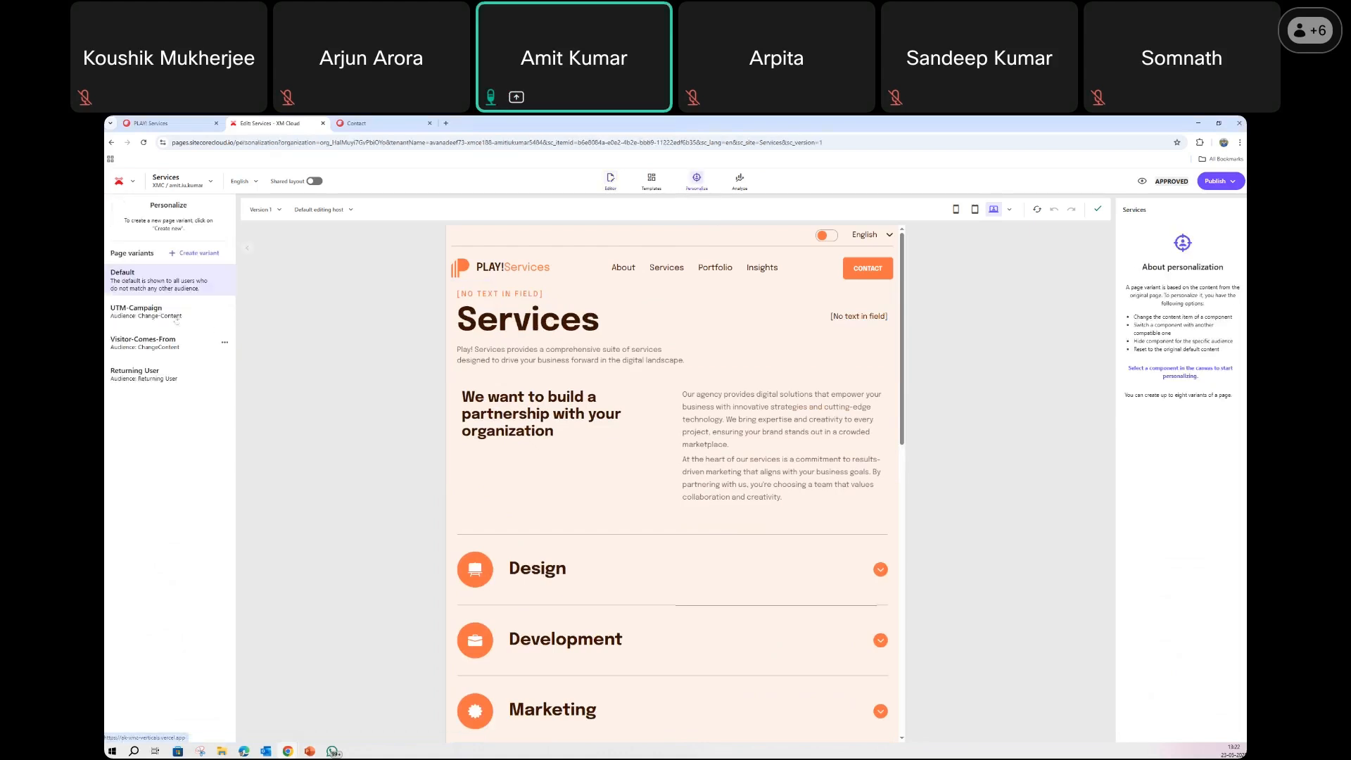
click(177, 318)
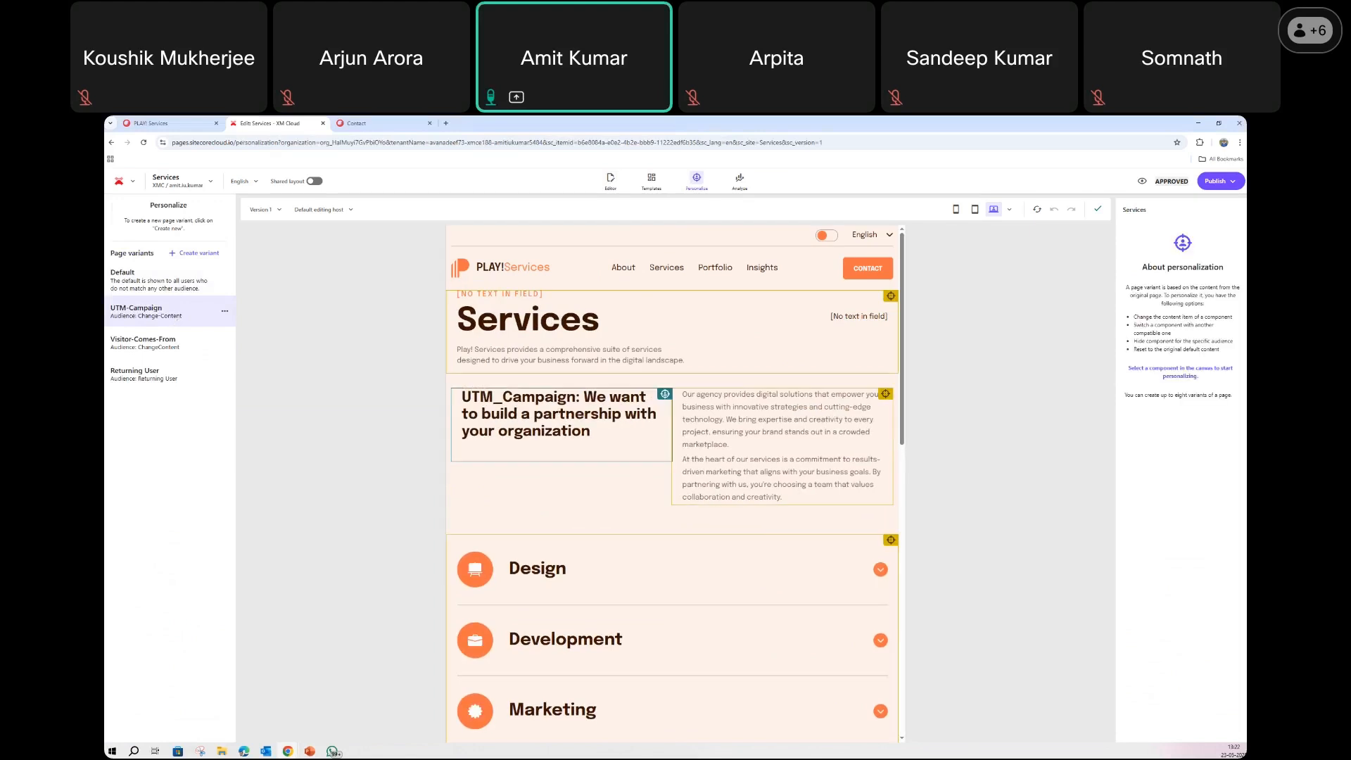
Switch to the PowerPoint presentation for the campaign link and return to the Services page's Default variant in XM Cloud
click(309, 750)
click(408, 561)
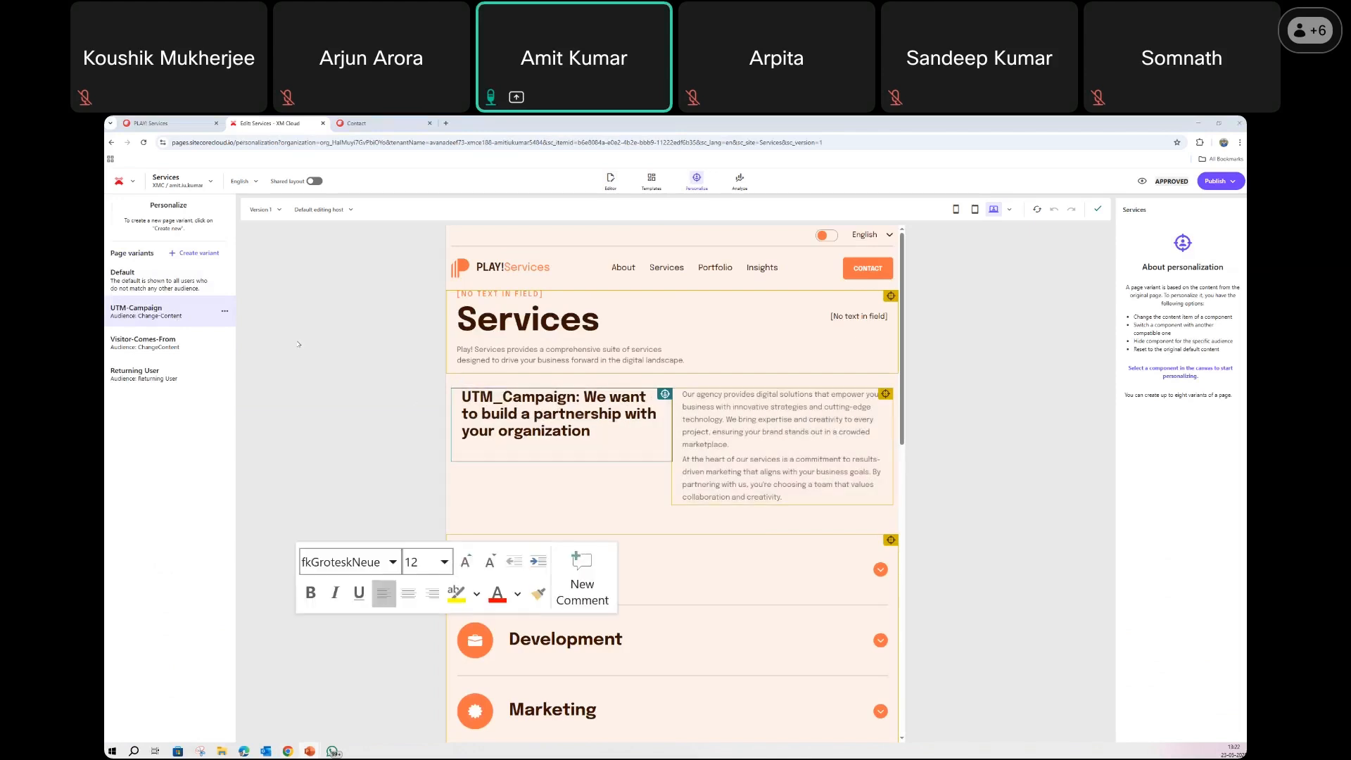
click(156, 290)
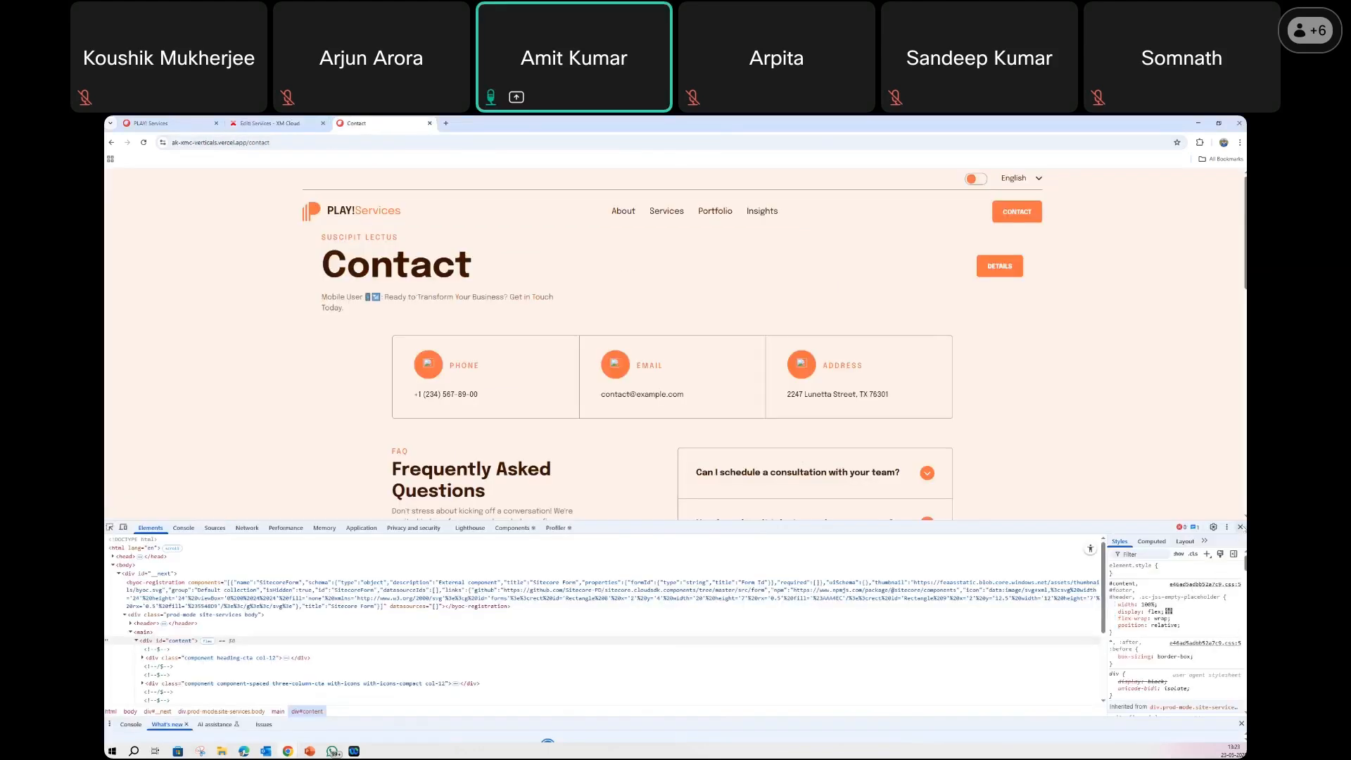
Close developer tools, open the live Services page, and compare it with the UTM-Campaign variant in XM Cloud
click(1239, 527)
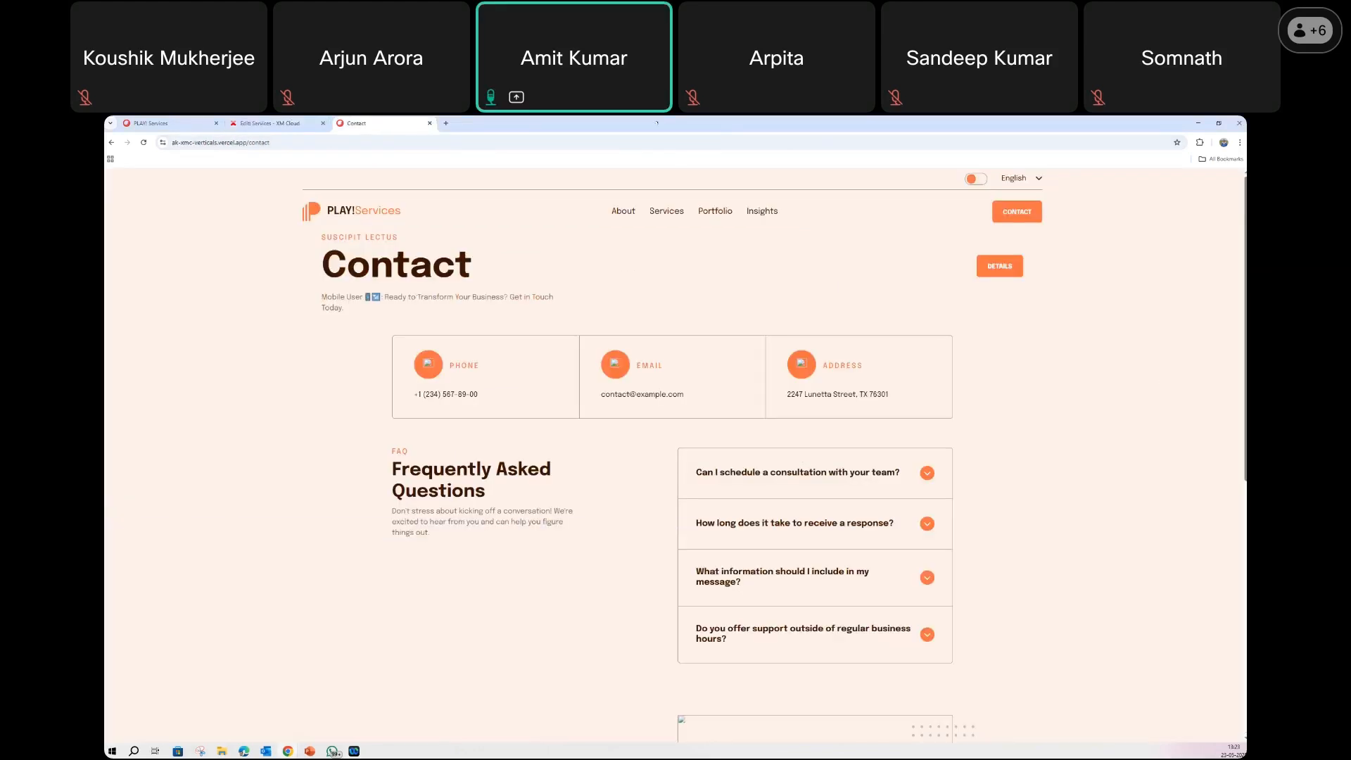
click(667, 212)
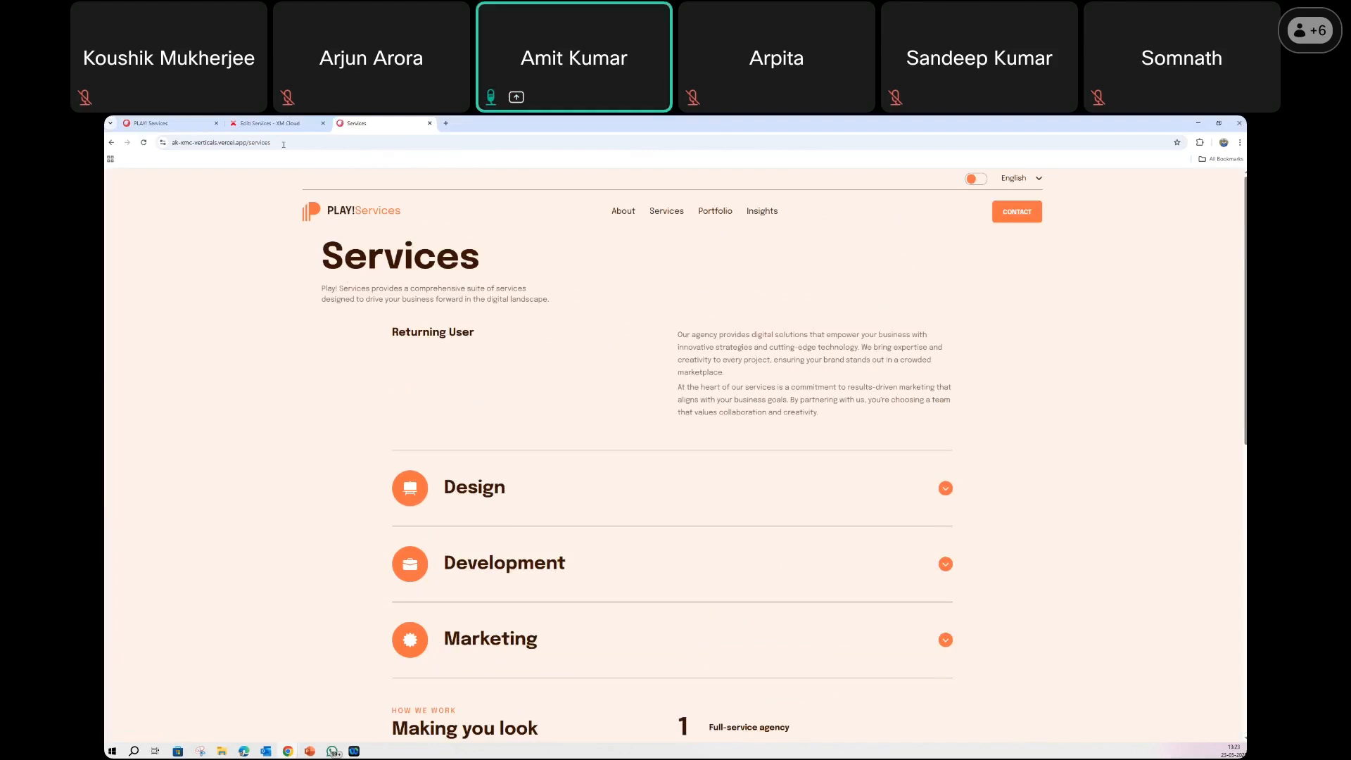
click(274, 123)
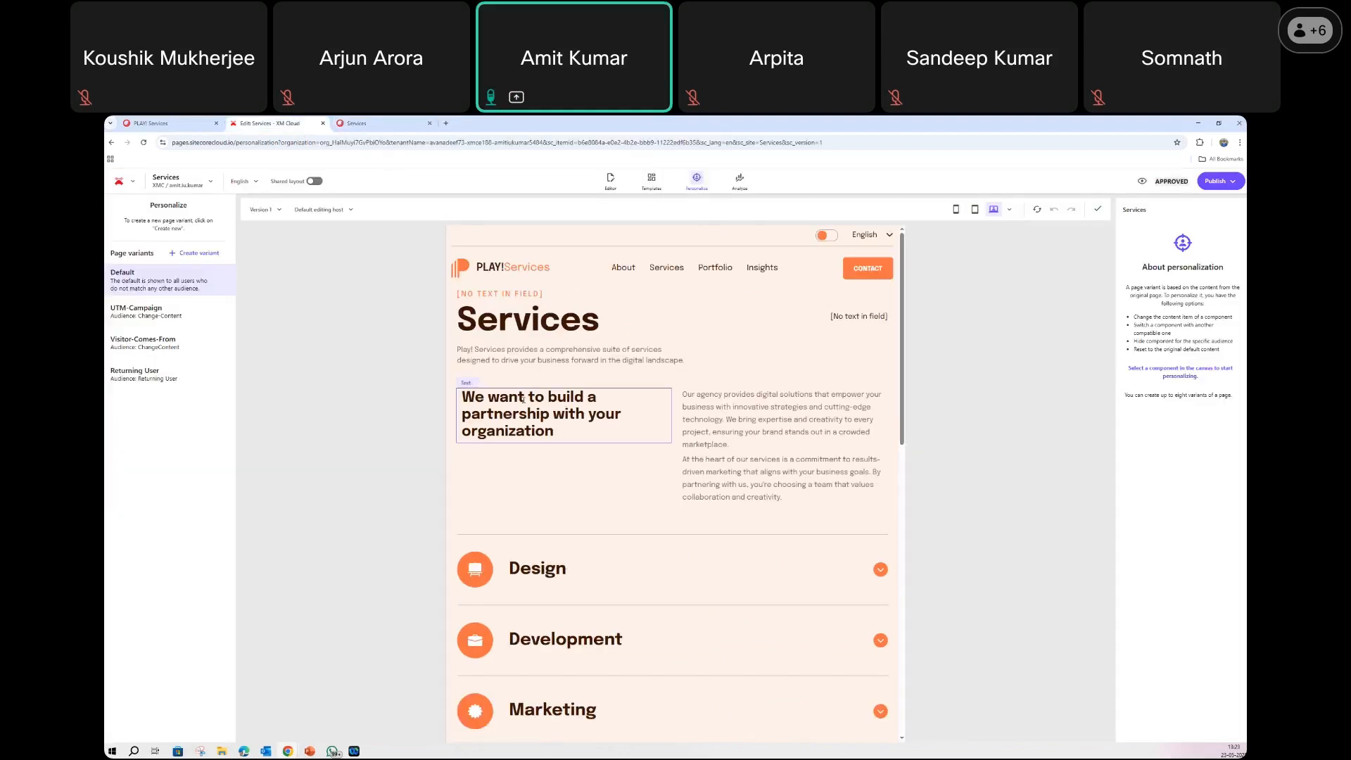
click(154, 315)
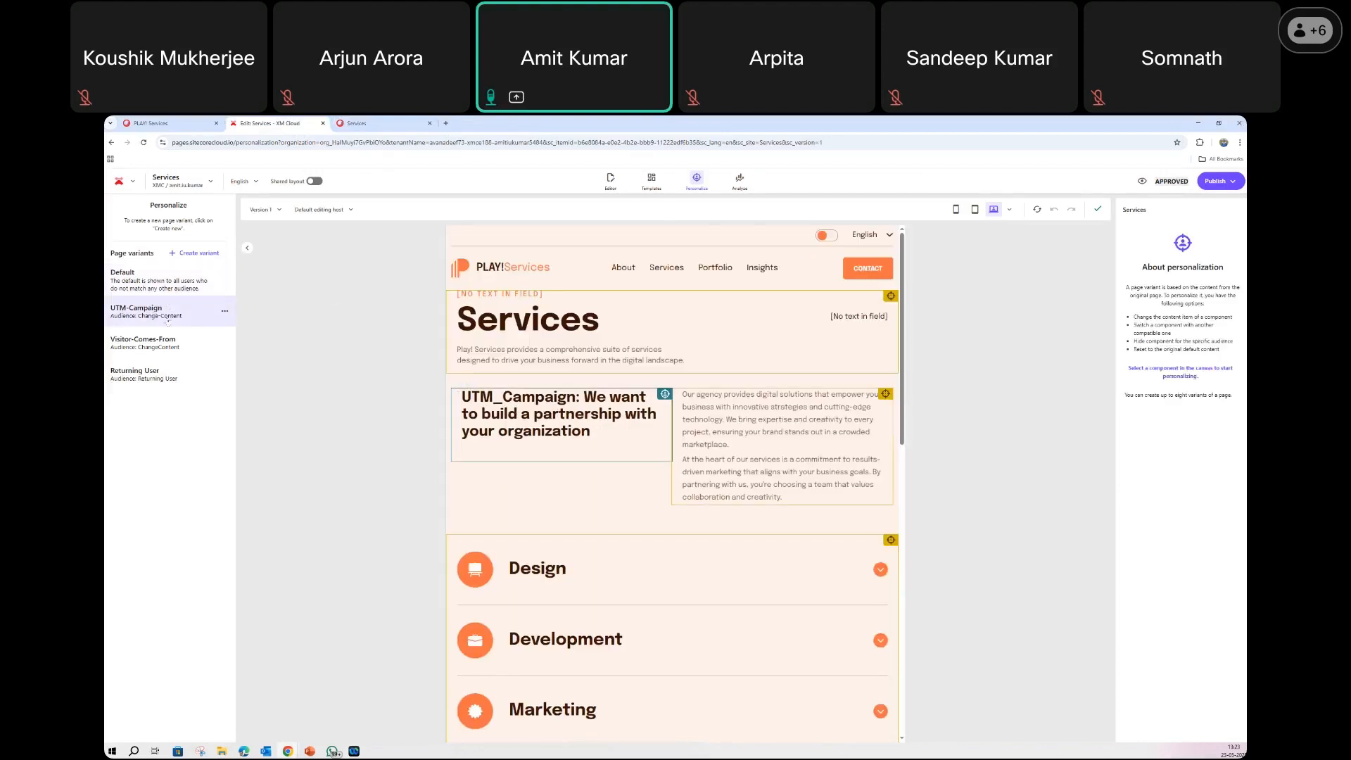
click(384, 125)
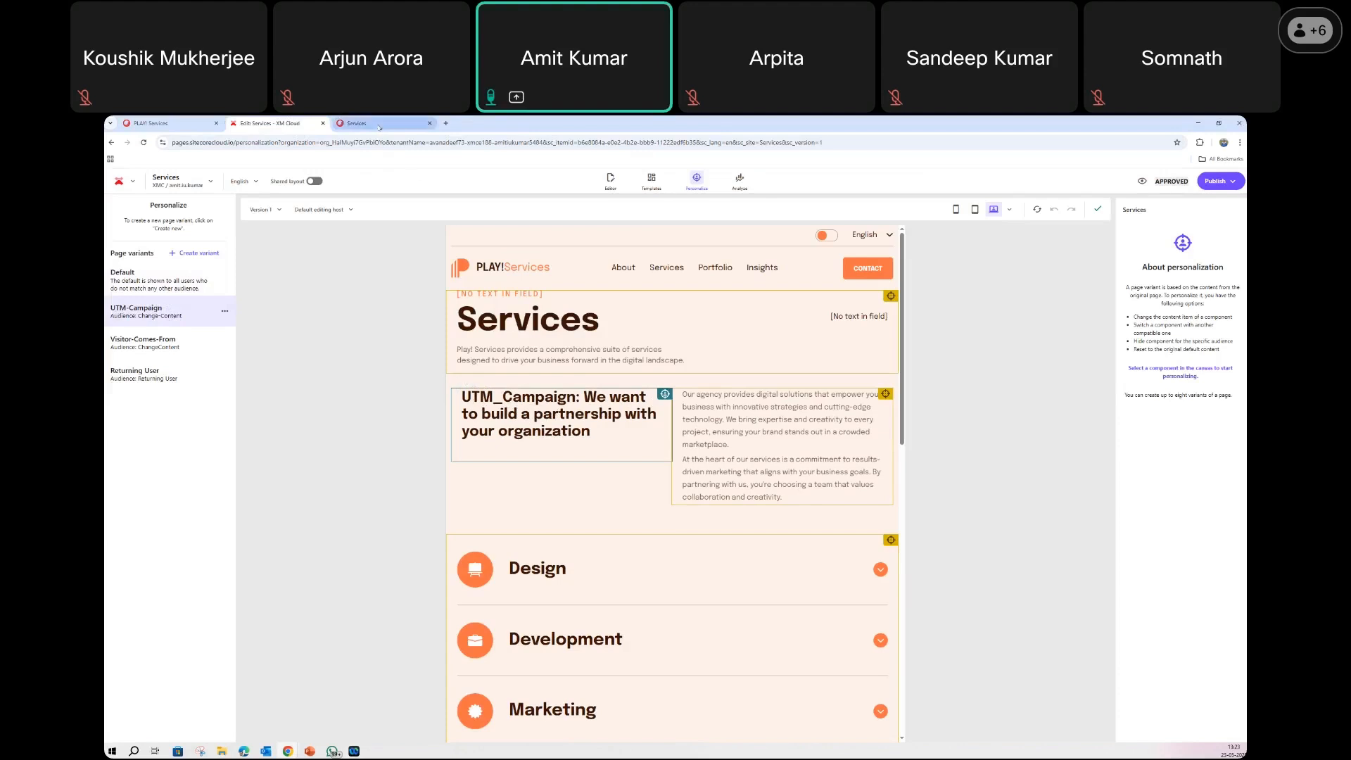
click(363, 144)
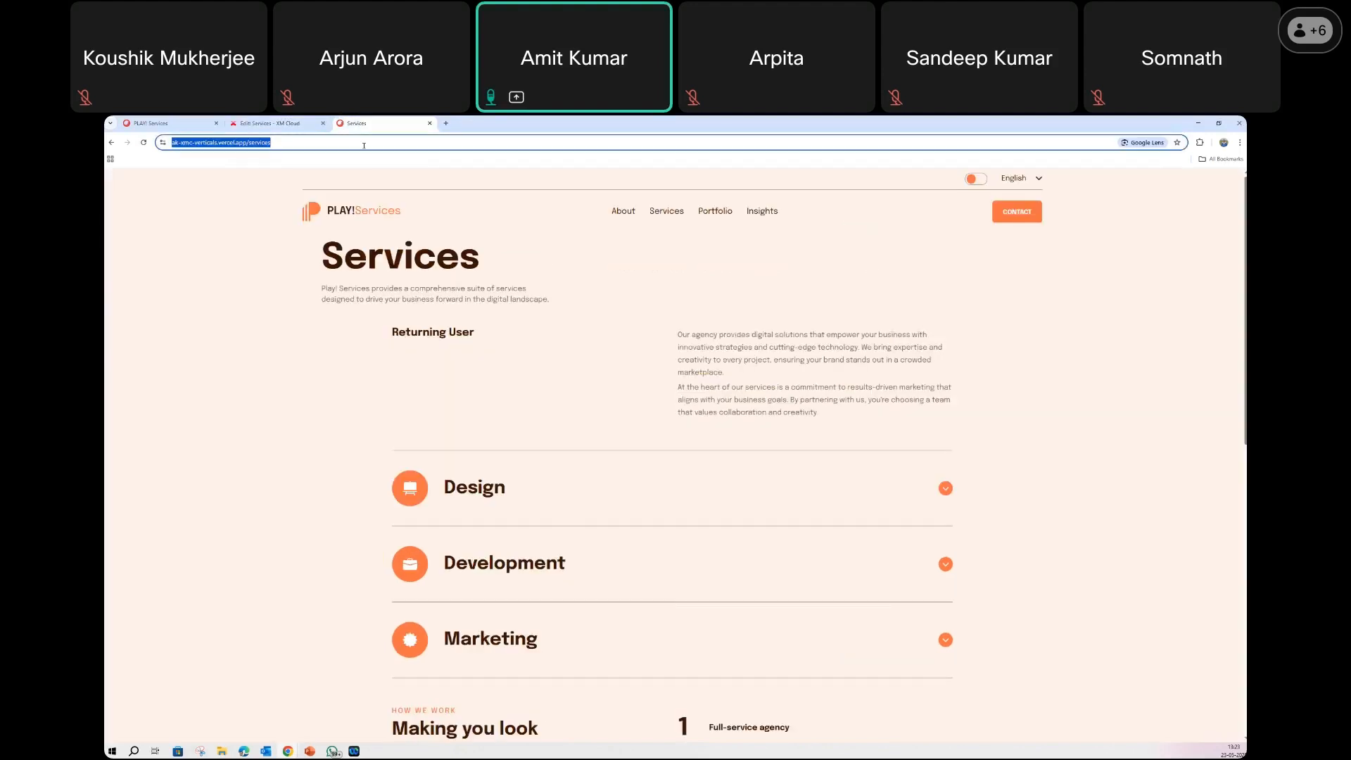
text(https://ak-xmc-verticals.vercel.app/services?utm_campaign=sale)
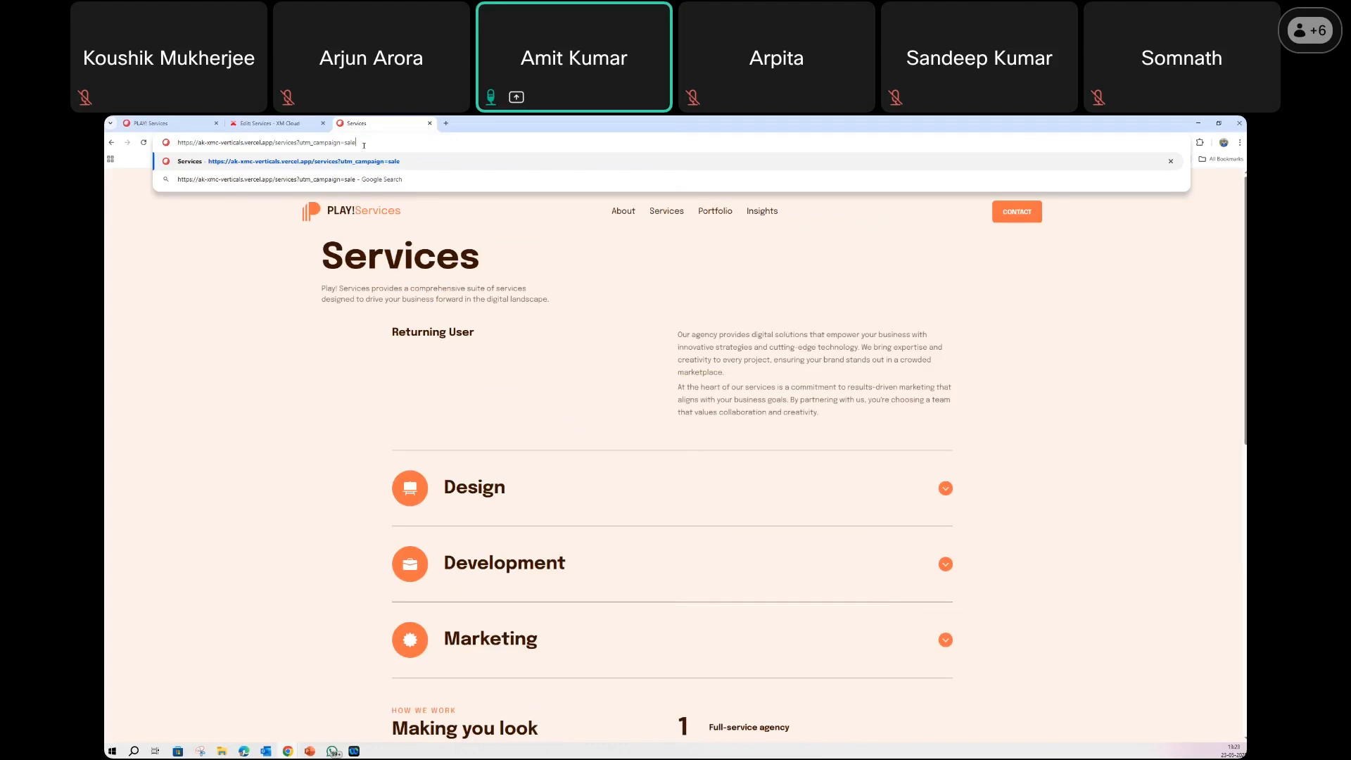
key(Return)
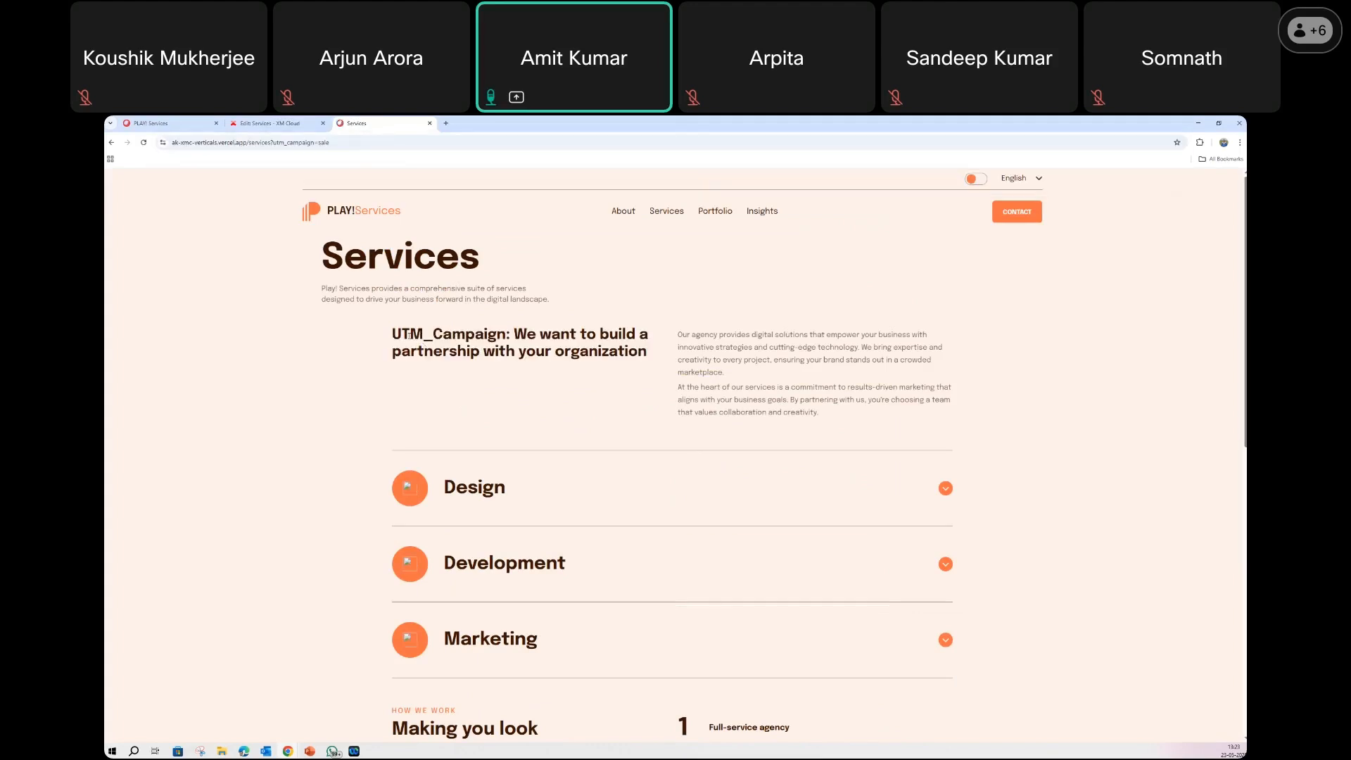
drag(391, 333, 647, 352)
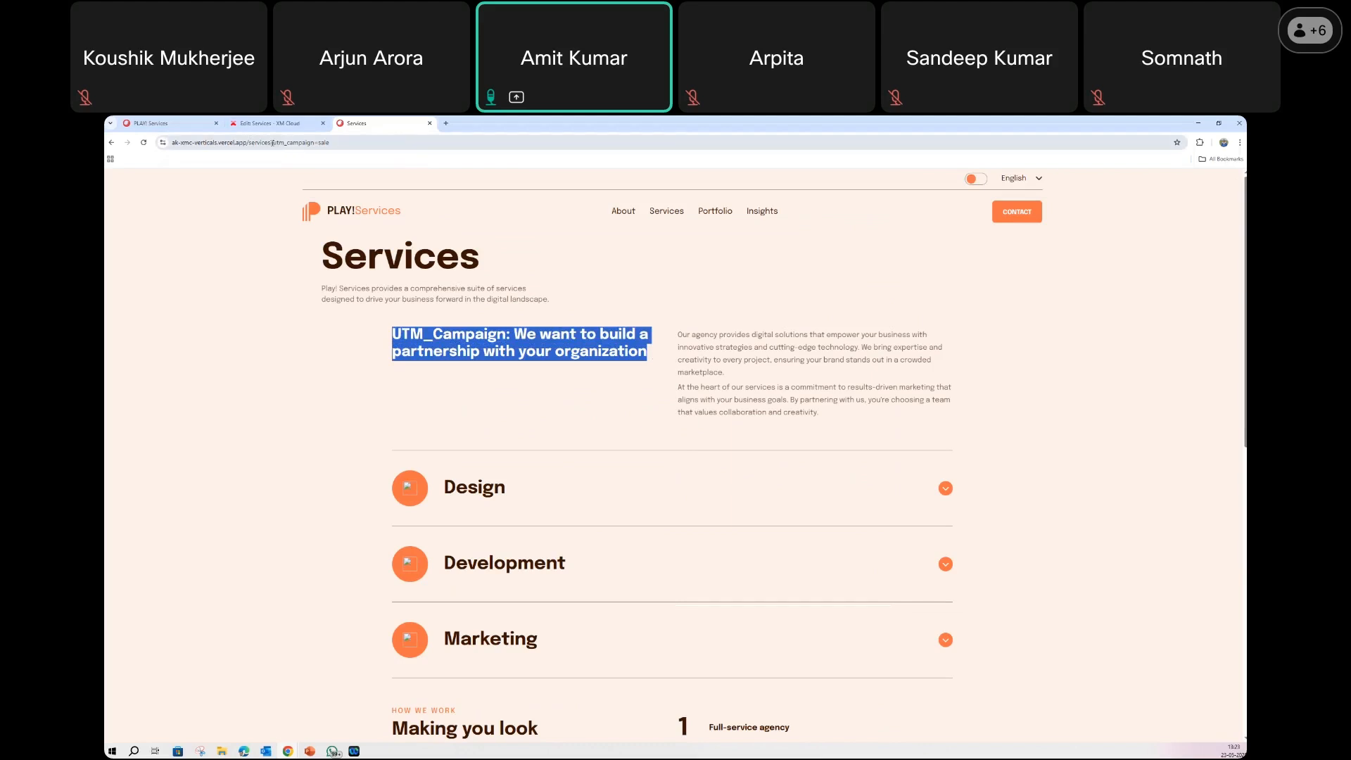
drag(273, 143, 362, 140)
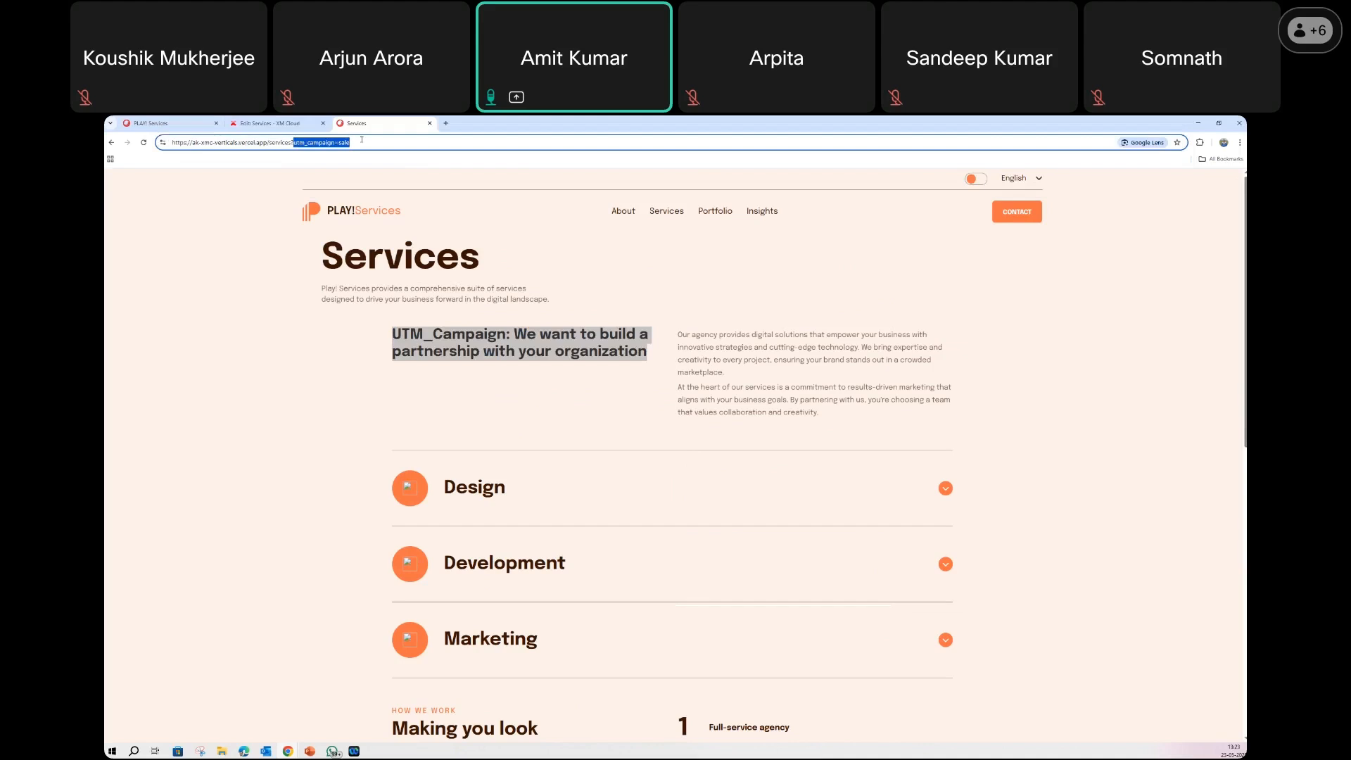
Open the UTM-Campaign variant's audience in XM Cloud and highlight its campaign condition
click(271, 123)
click(224, 312)
click(211, 332)
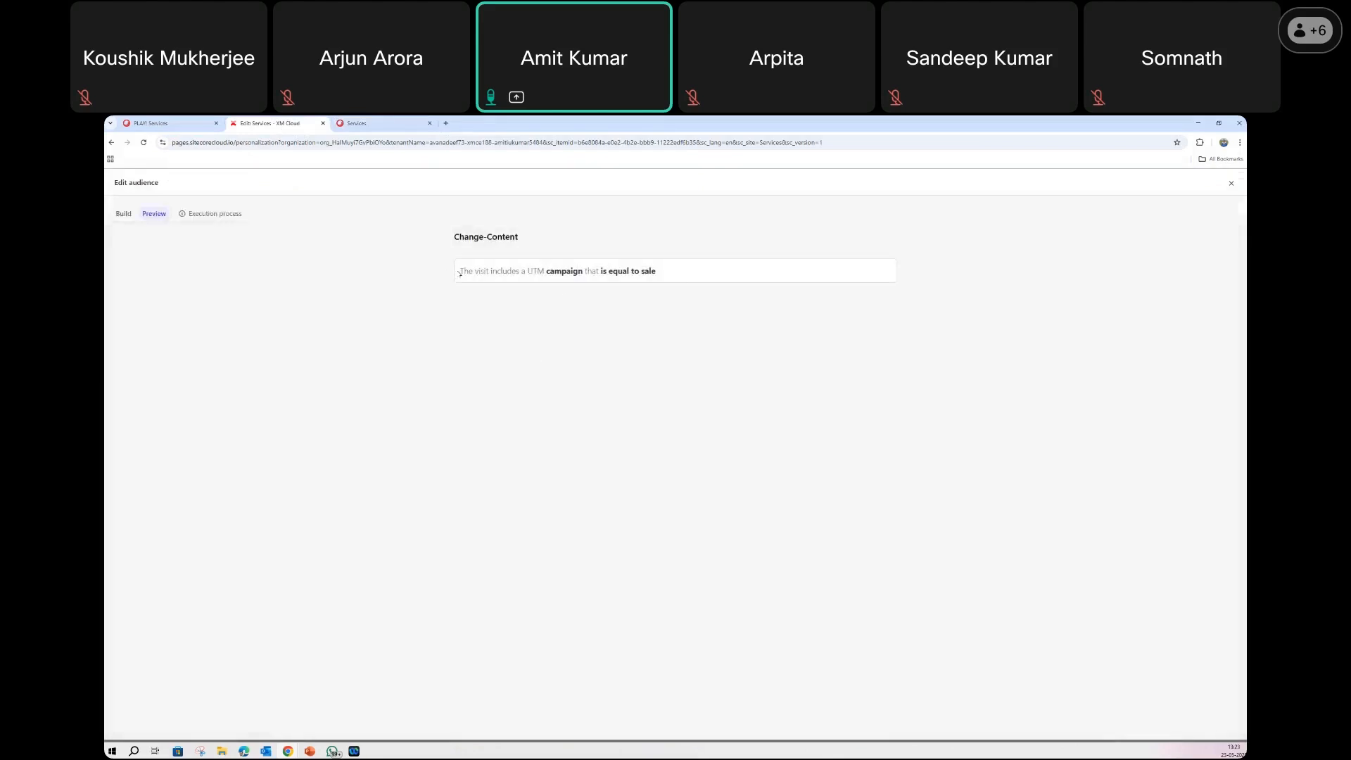
drag(462, 271, 664, 271)
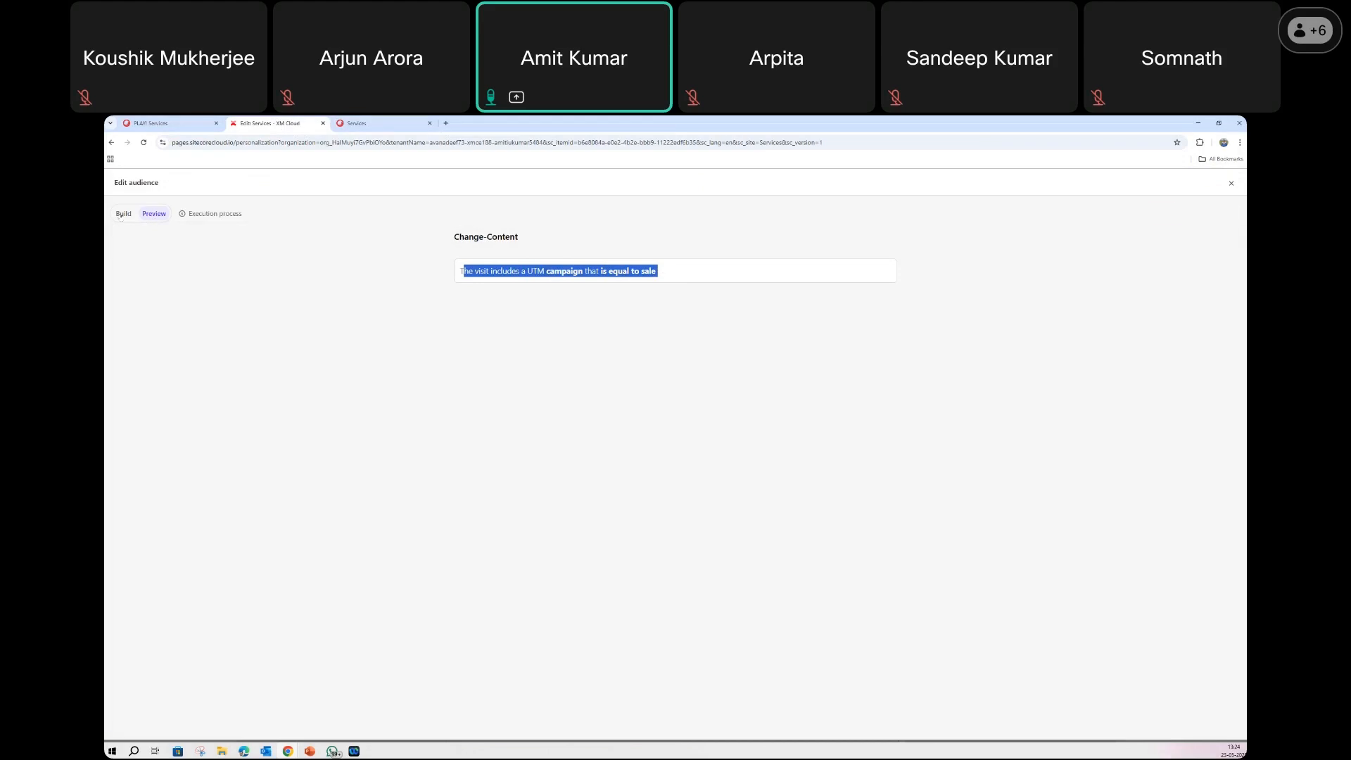
Switch the Change-Content audience to build mode, start adding a condition, and filter the available conditions by the User interaction tag
click(122, 214)
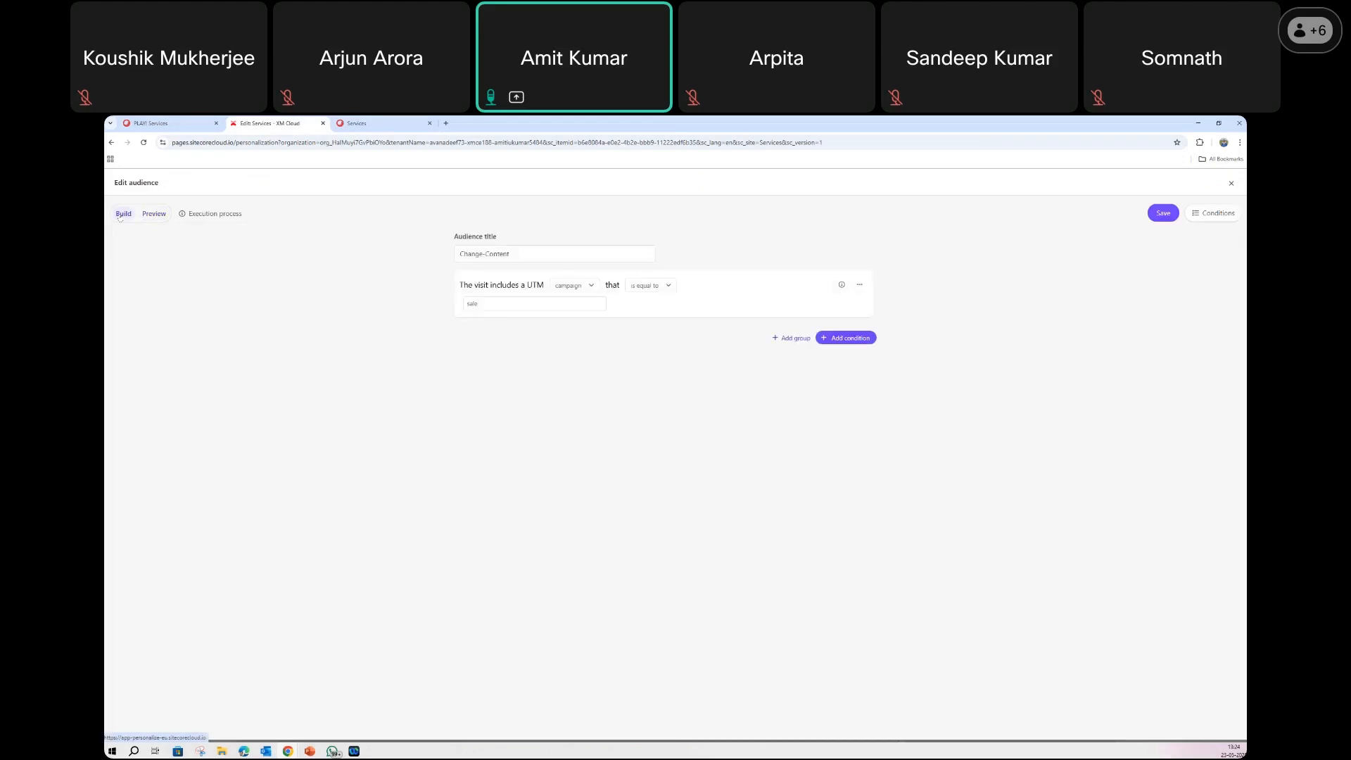
click(857, 339)
click(1211, 212)
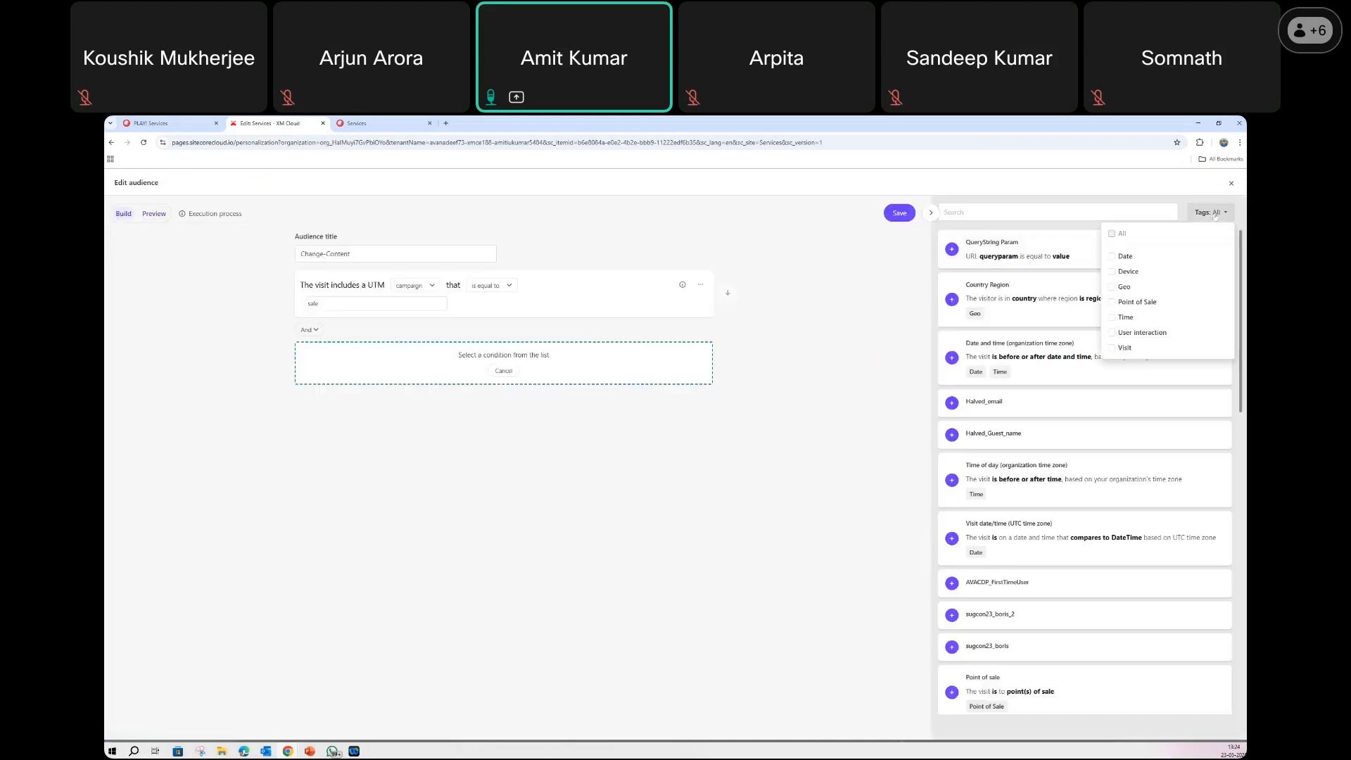
click(1112, 333)
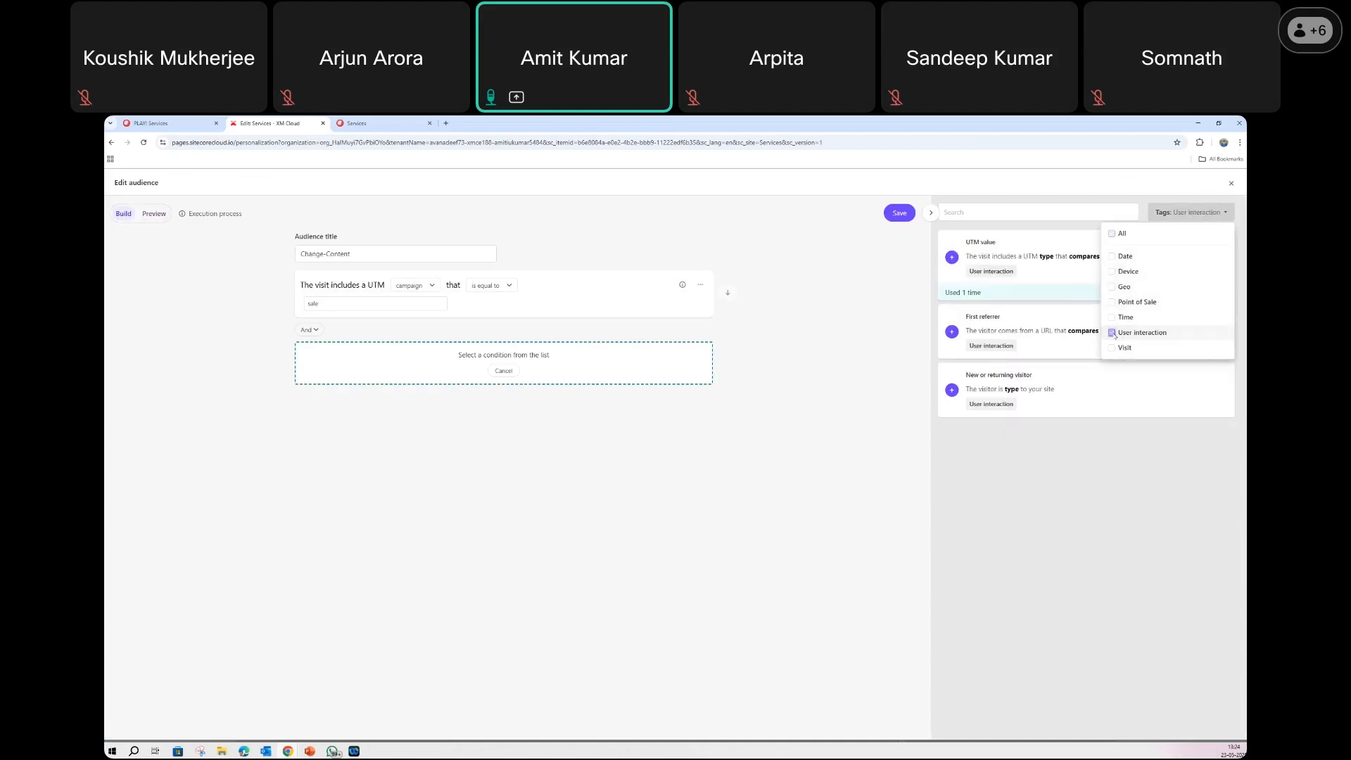
click(882, 327)
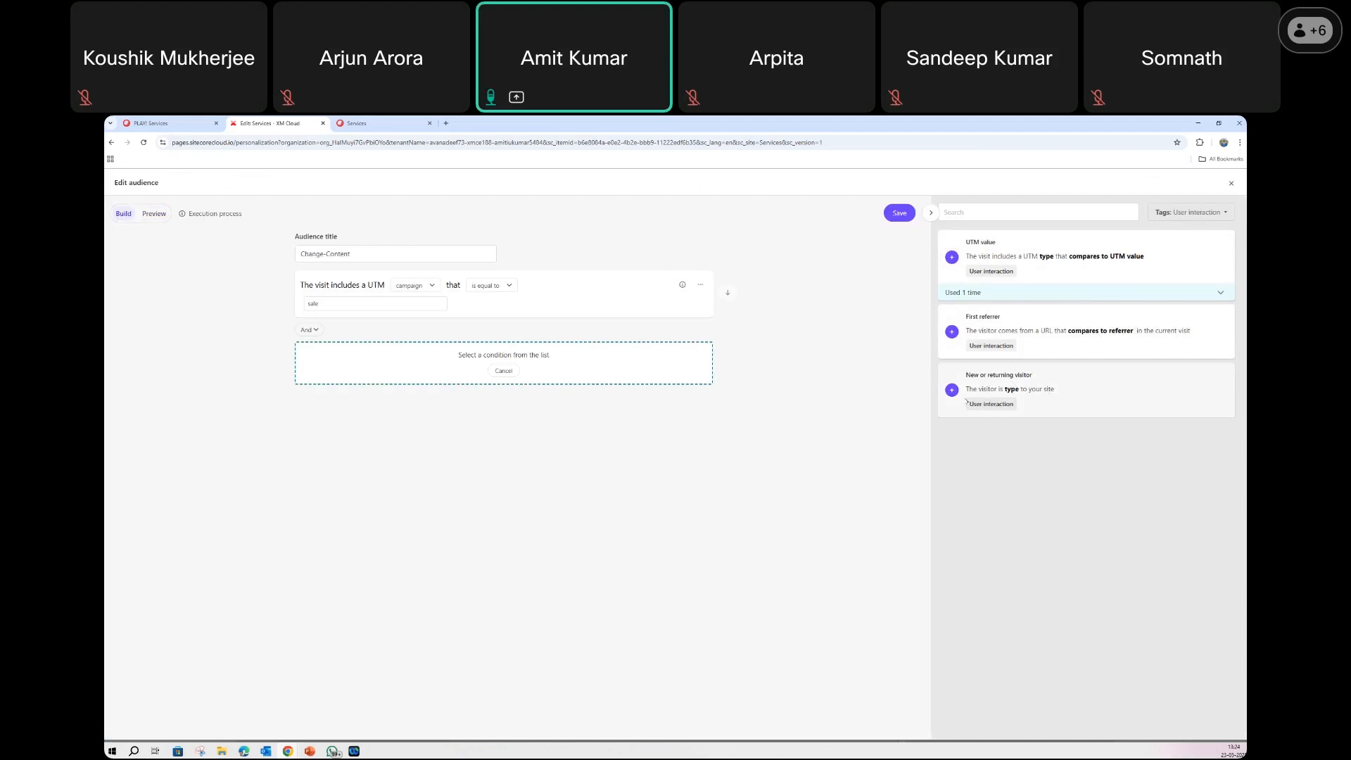
Try adding the New or returning visitor condition to the audience and close it without saving
click(951, 390)
click(375, 357)
click(1082, 229)
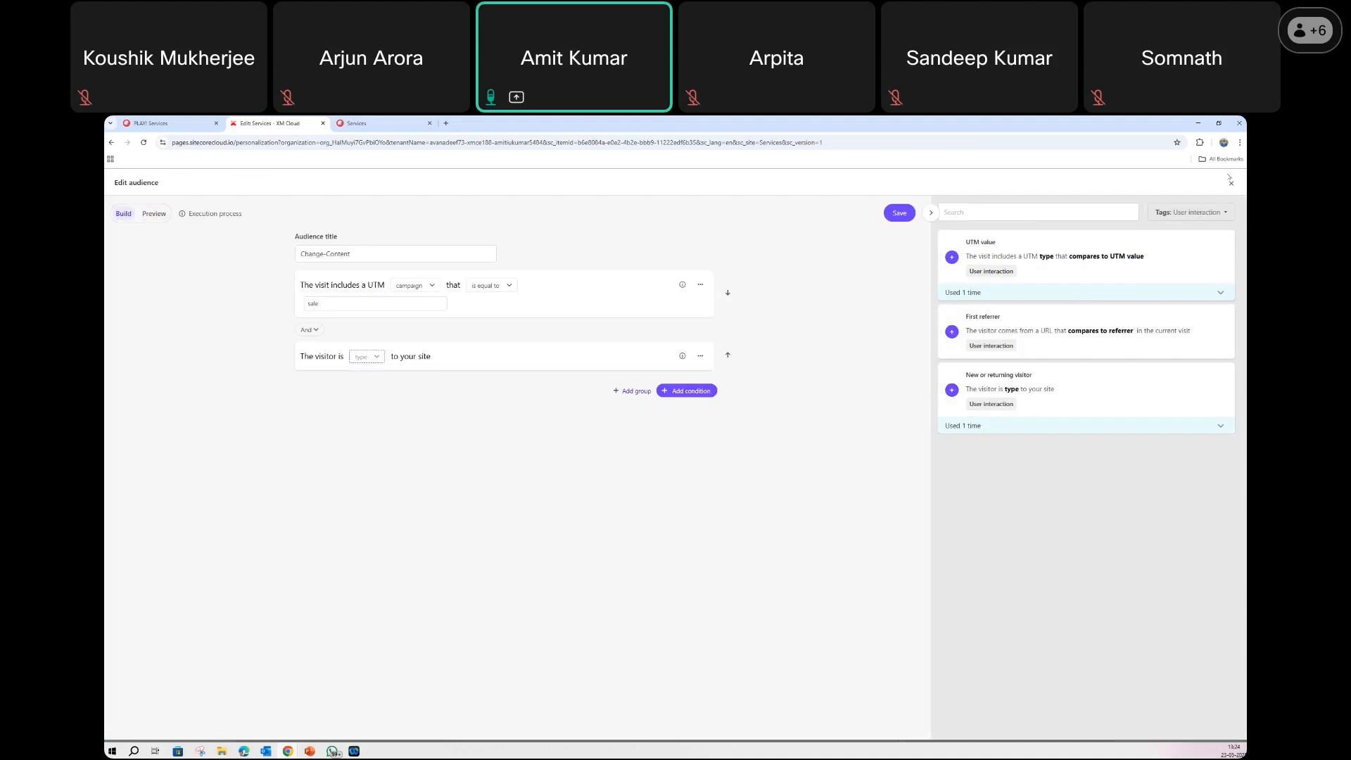
click(1231, 184)
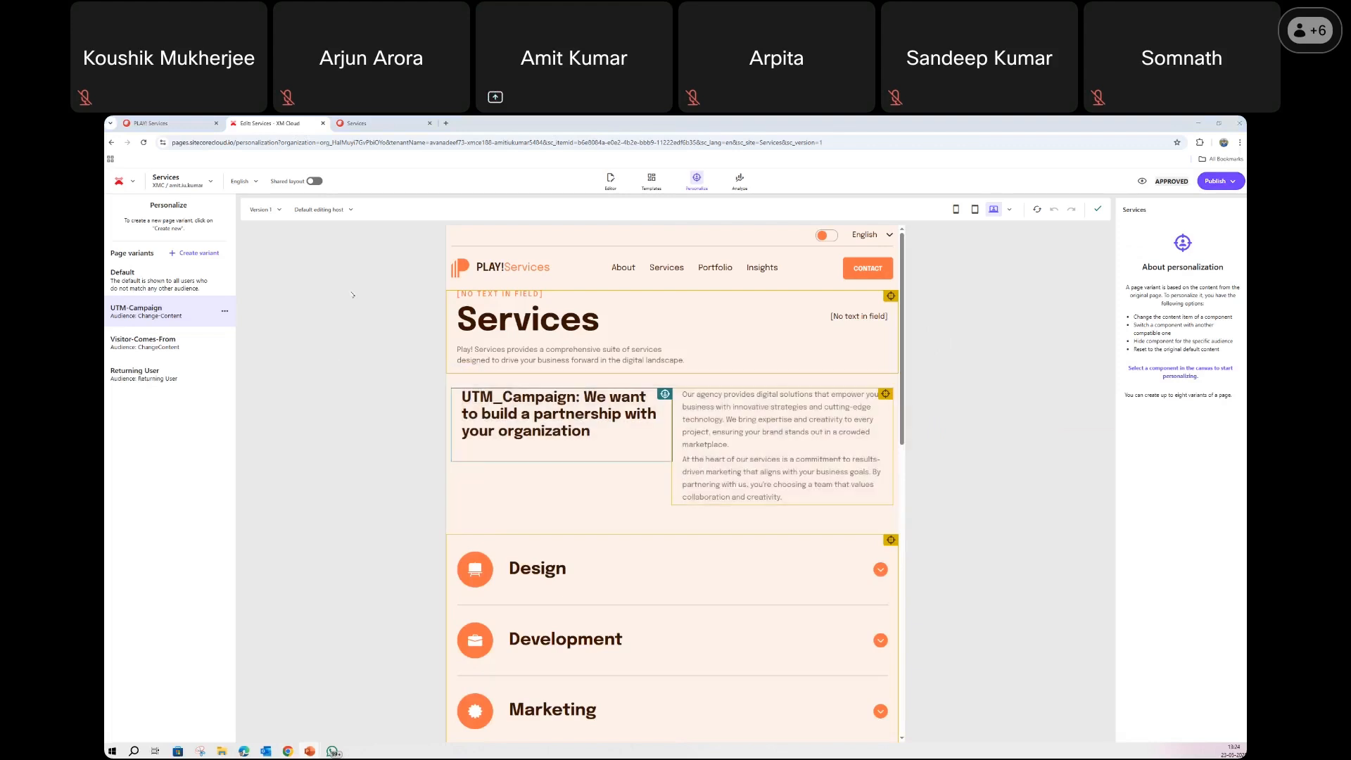
Open the personalization view of the page The next evolution of eCommerce under Portfolio
click(611, 181)
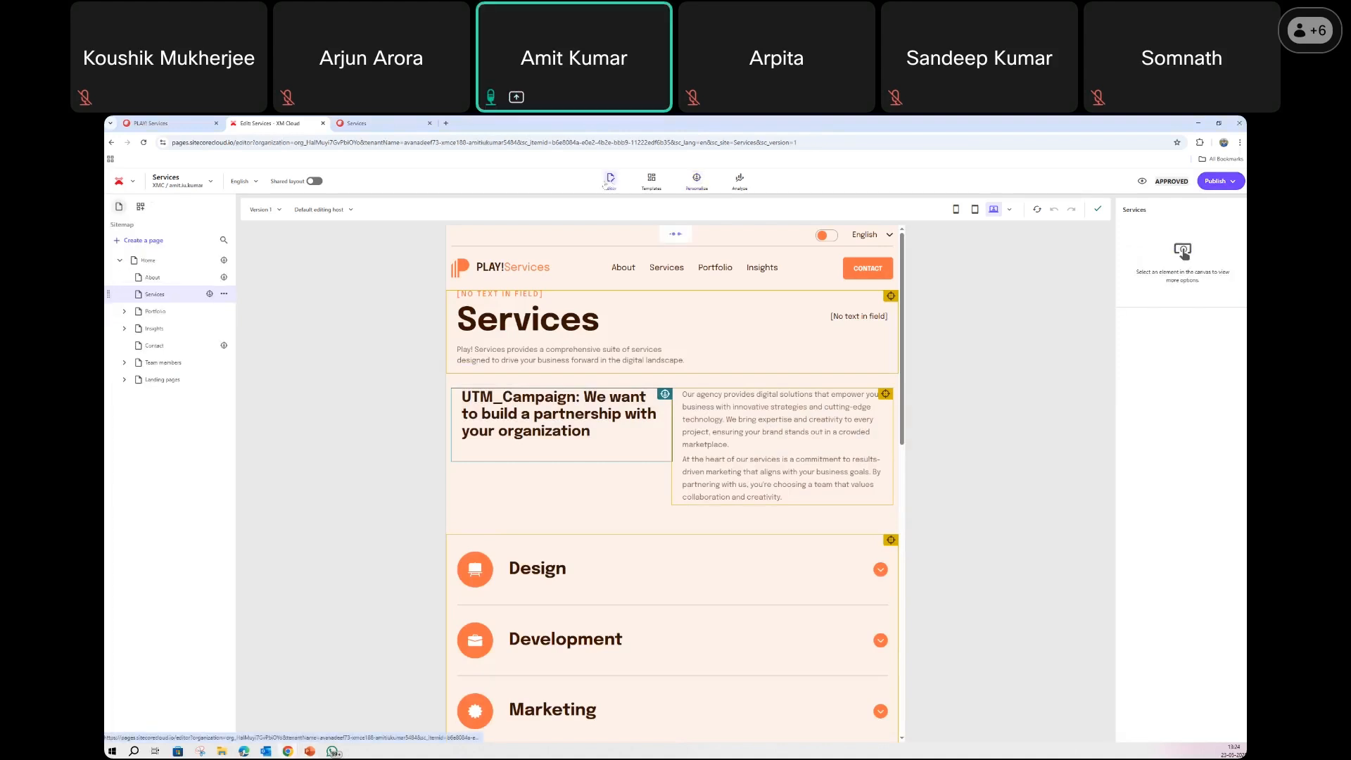
click(124, 312)
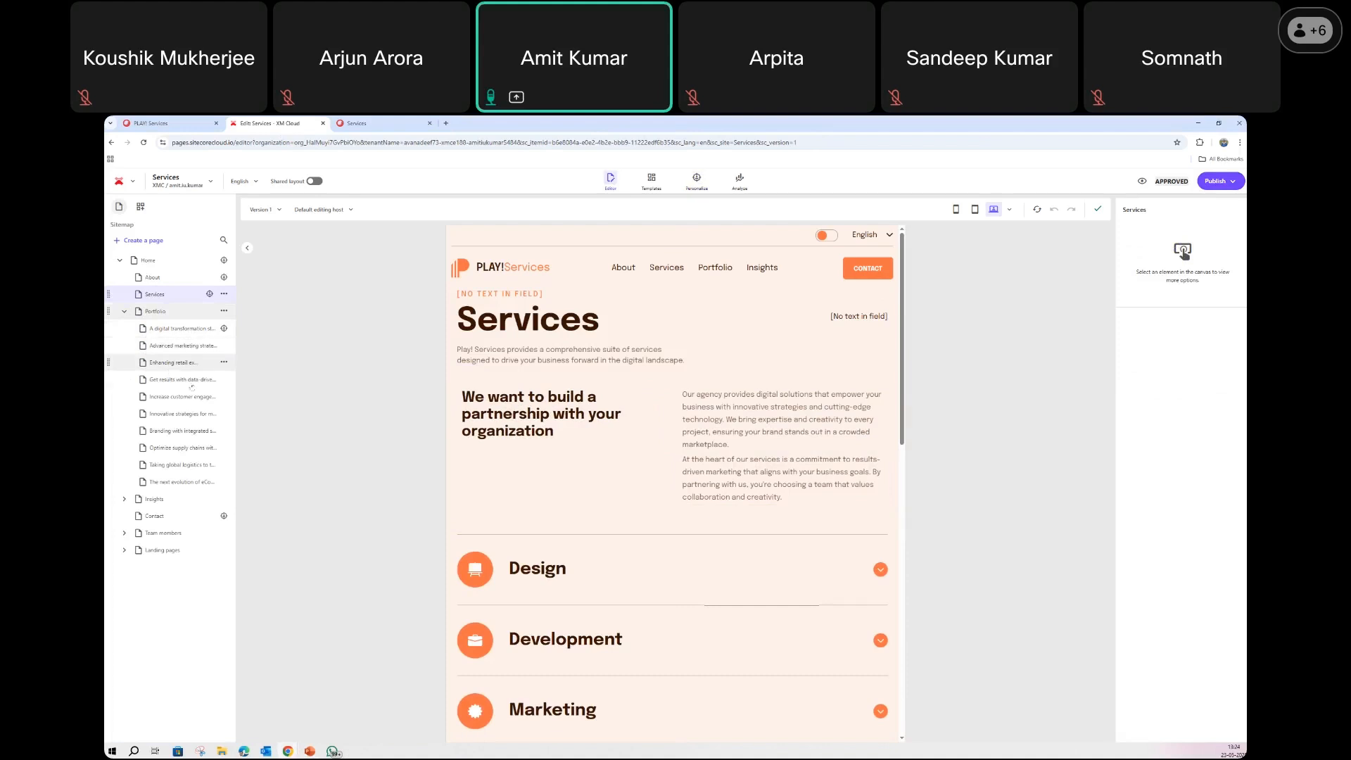
click(182, 483)
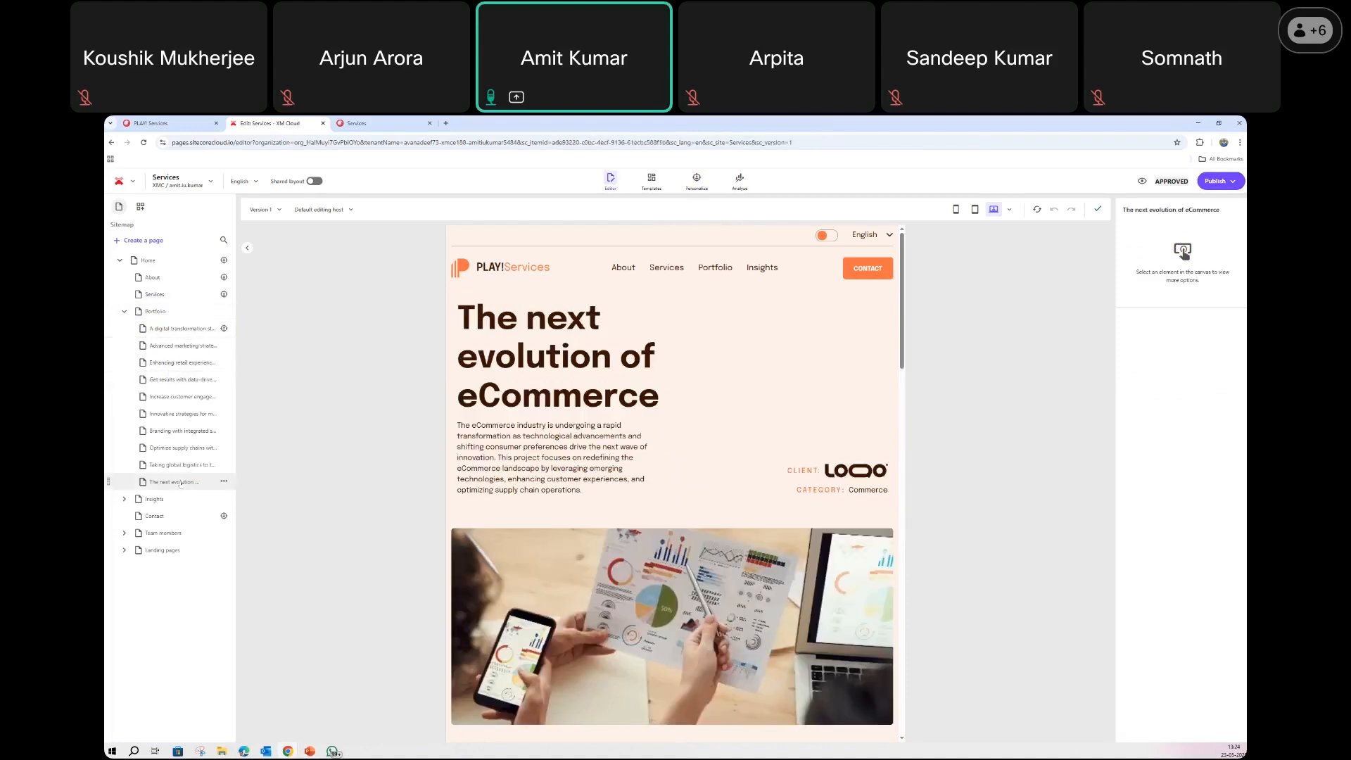
click(698, 180)
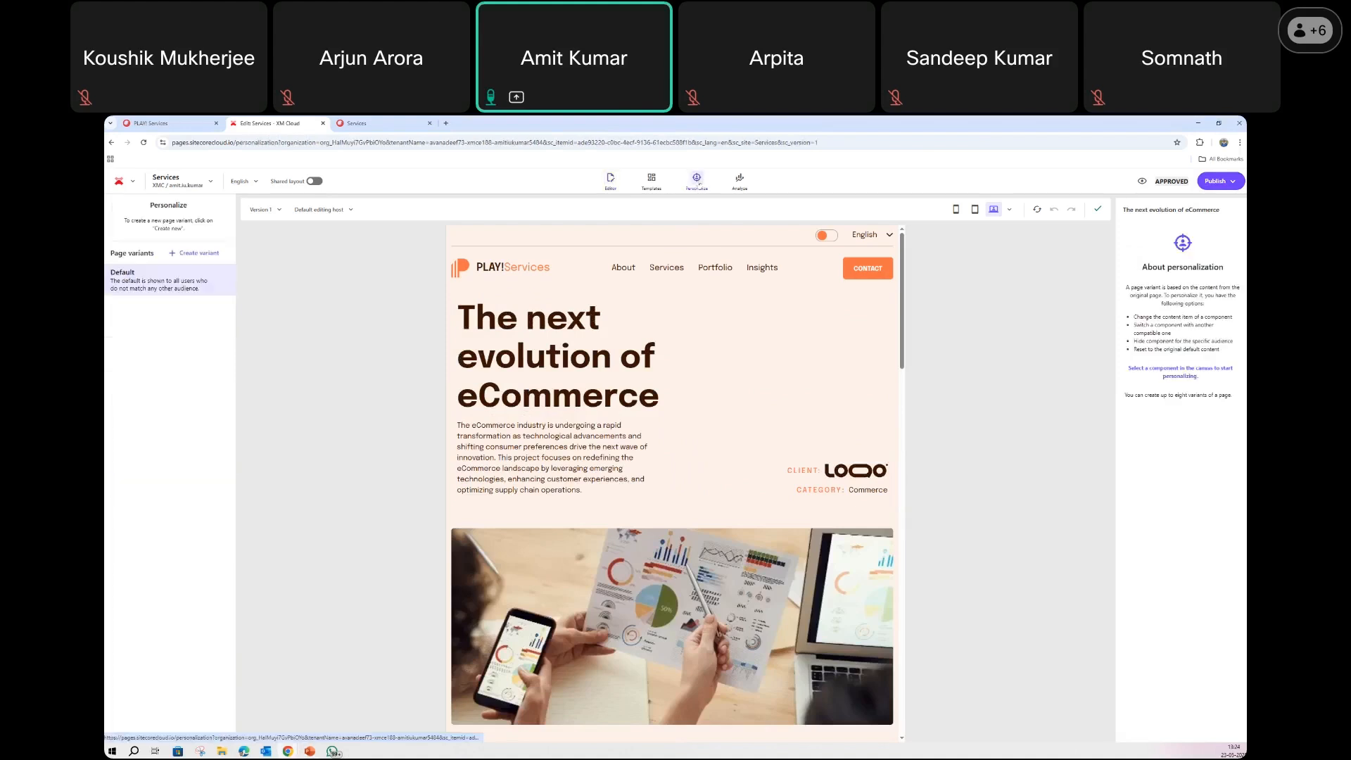
click(610, 181)
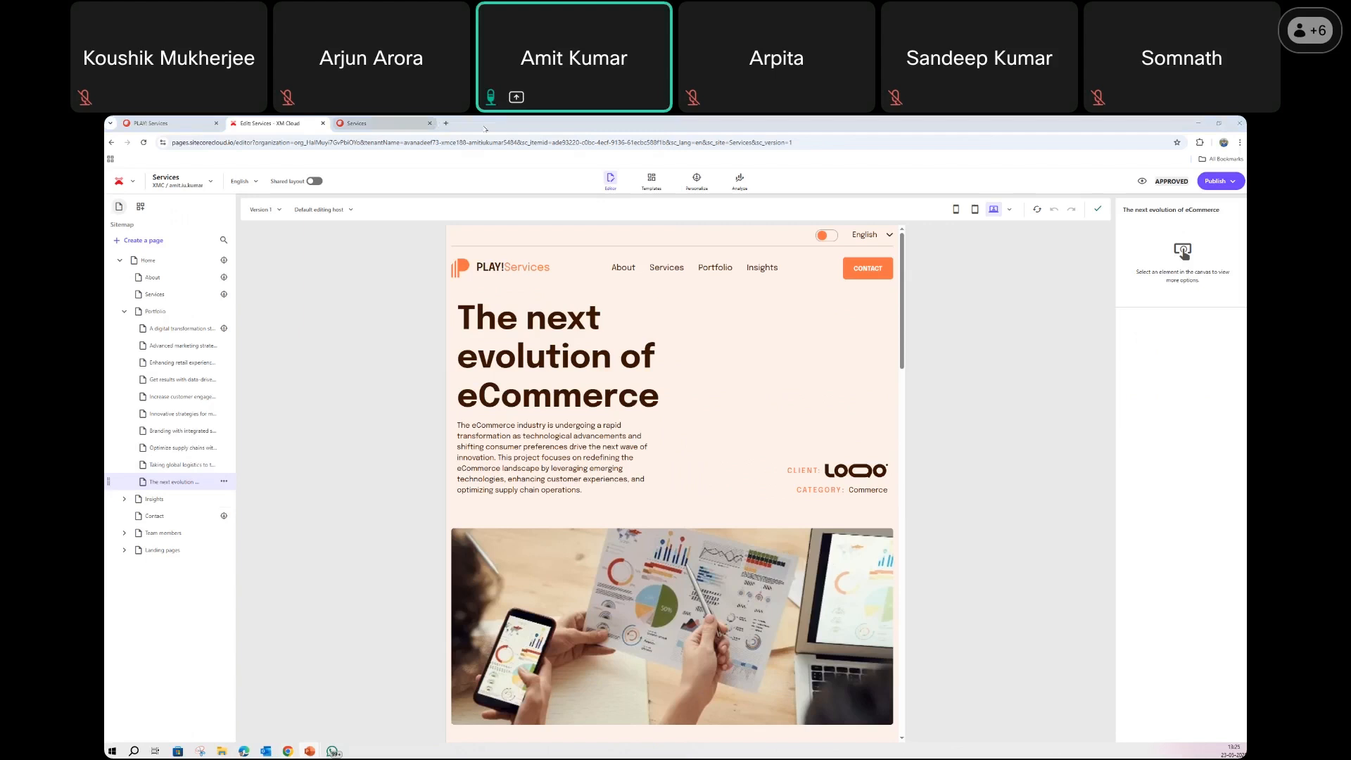
click(445, 123)
text(https://ak-xmc-verticals.vercel.app/portfolio/the-next-evolution-of-ecommerce)
key(Return)
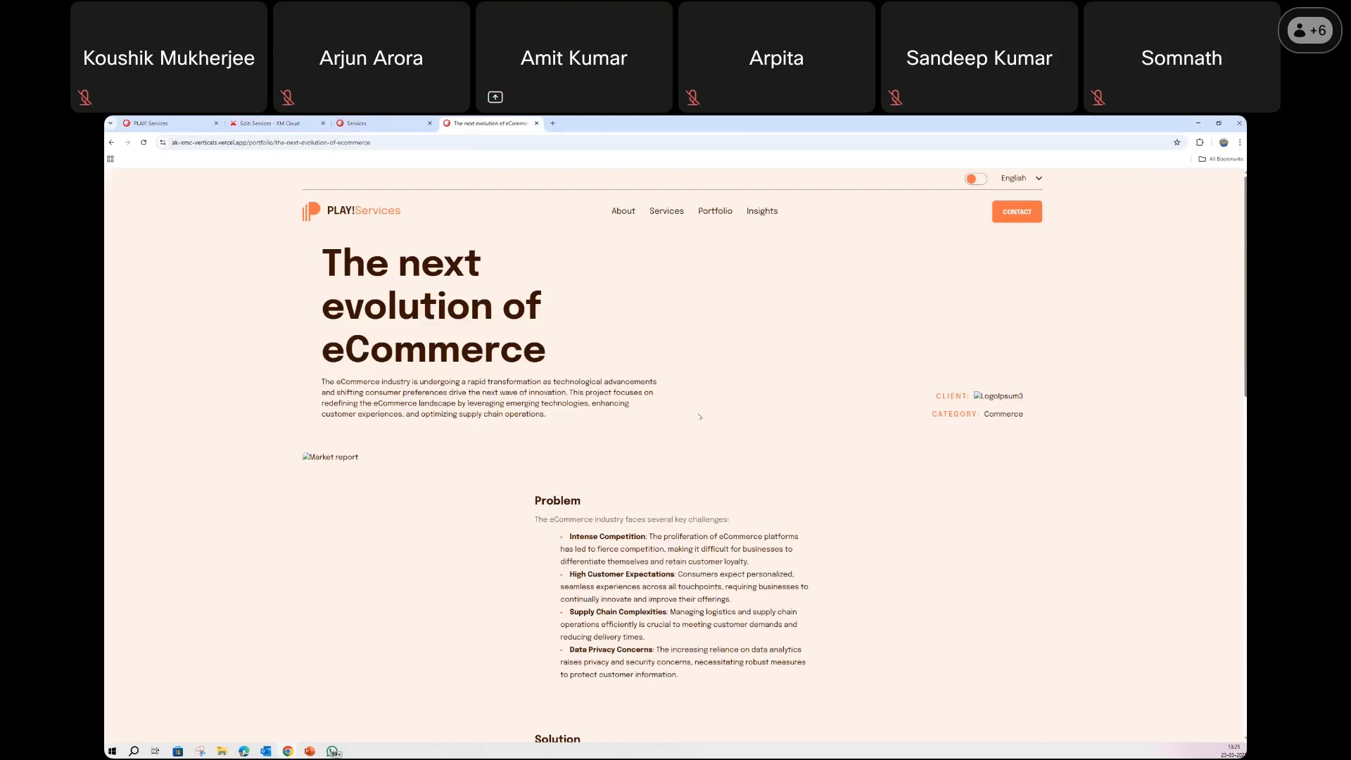
scroll(701, 416, down, 20)
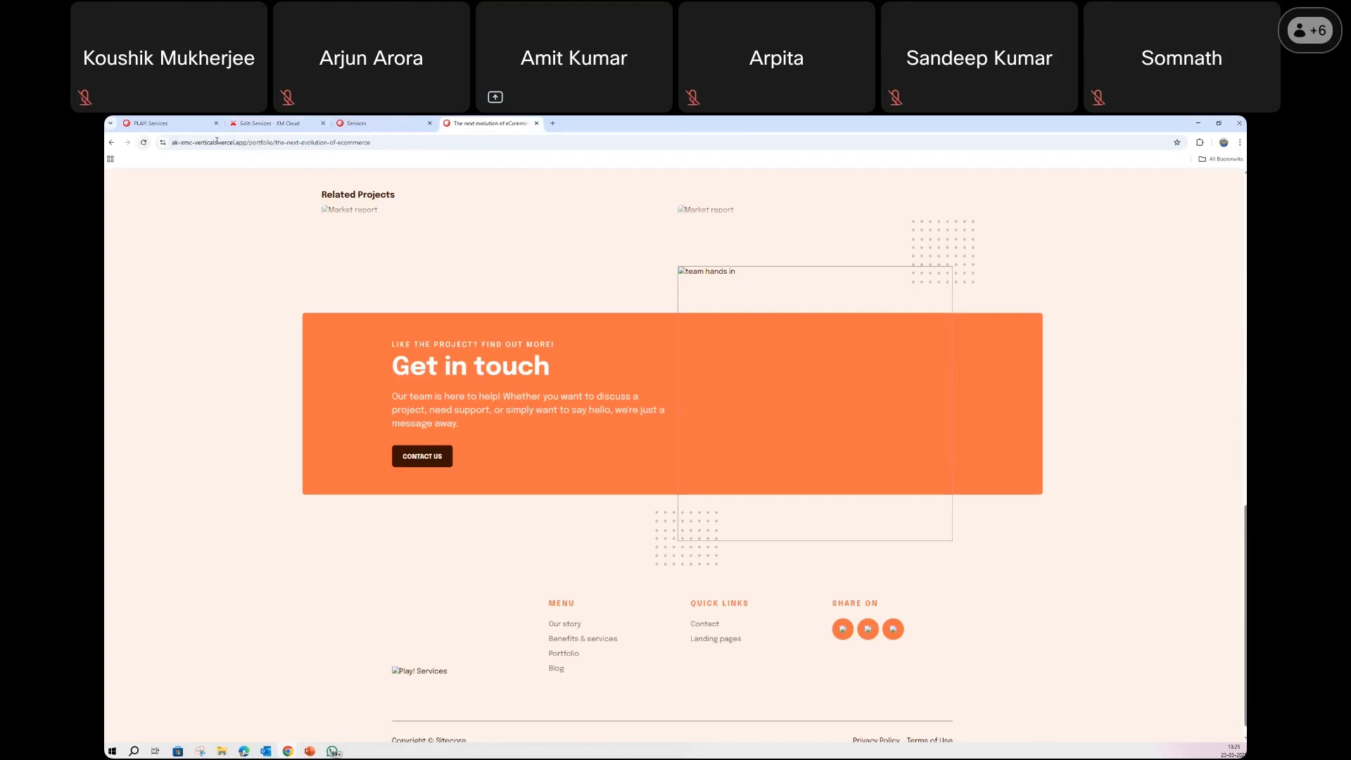
Return to XM Cloud and reopen the personalization view of the page The next evolution of eCommerce
click(359, 123)
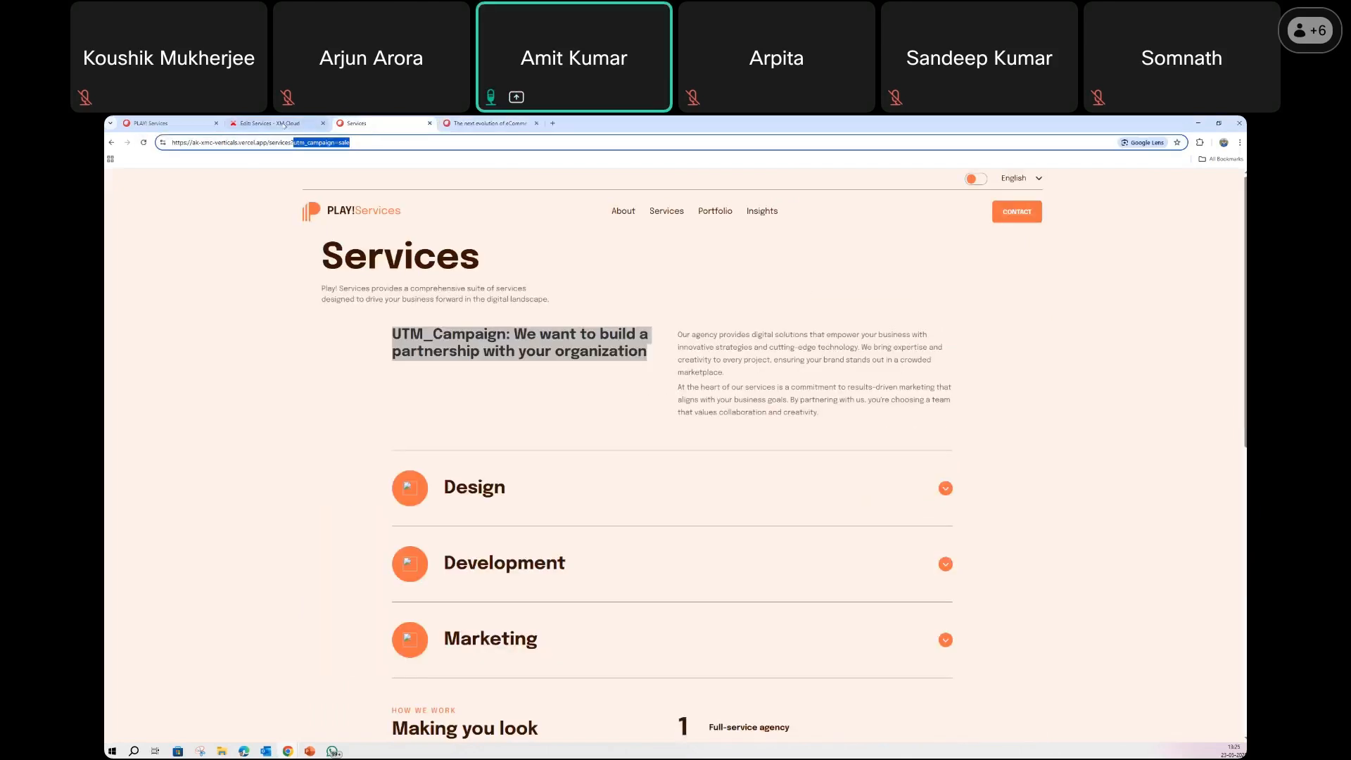
click(285, 125)
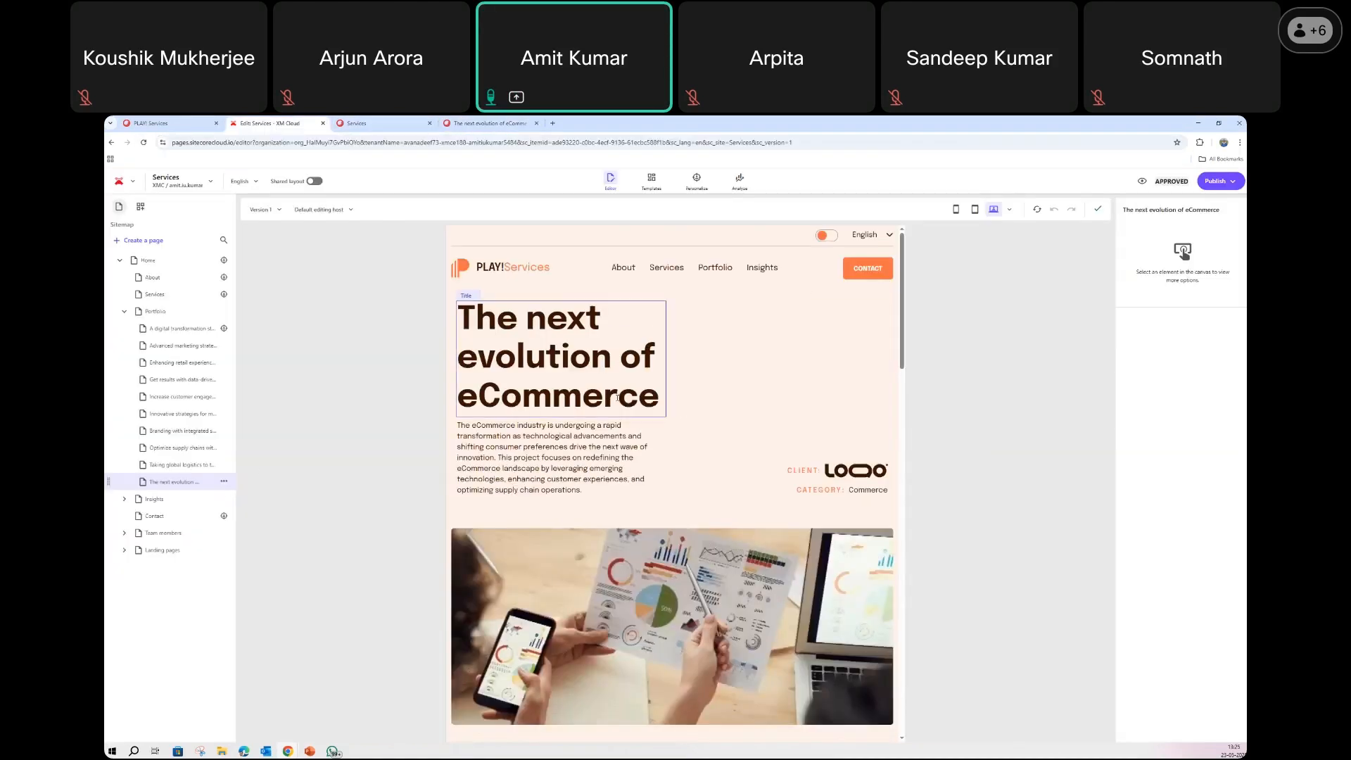
click(696, 181)
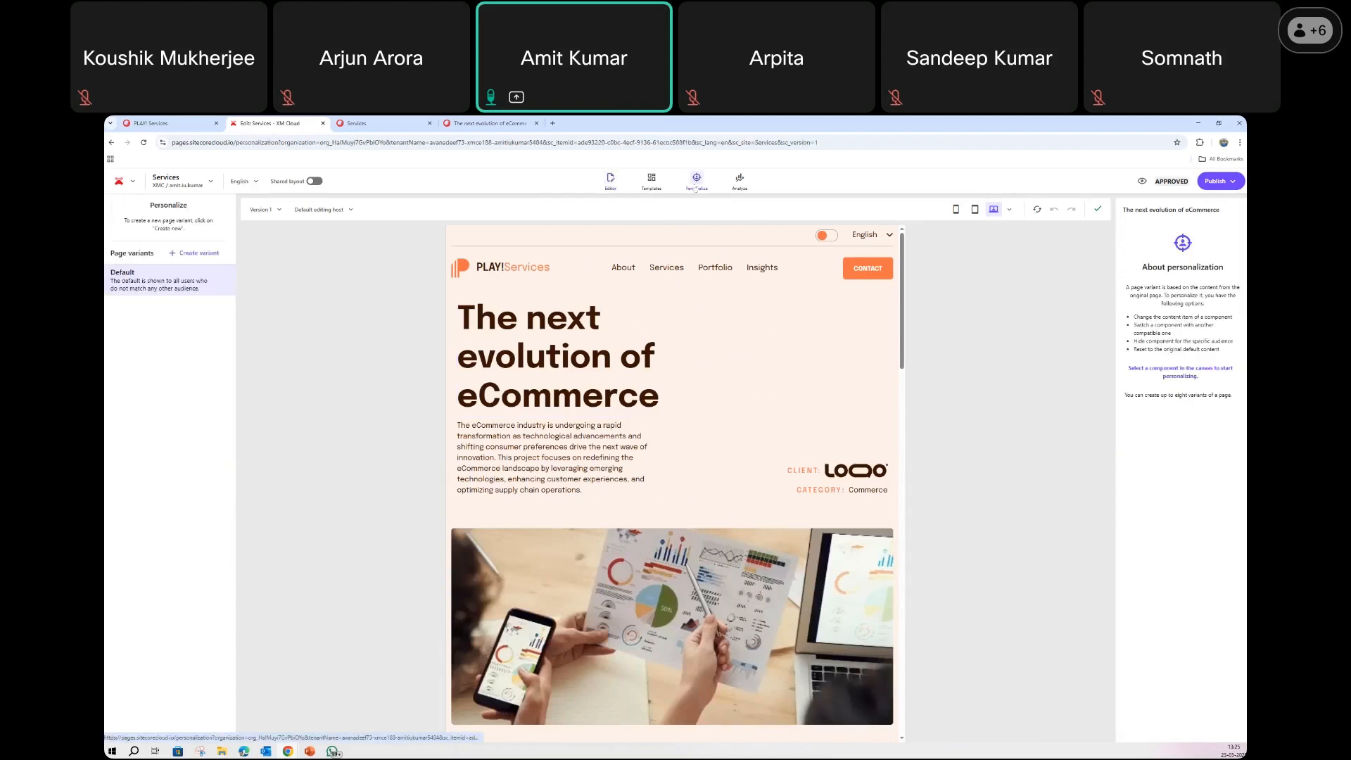
click(610, 180)
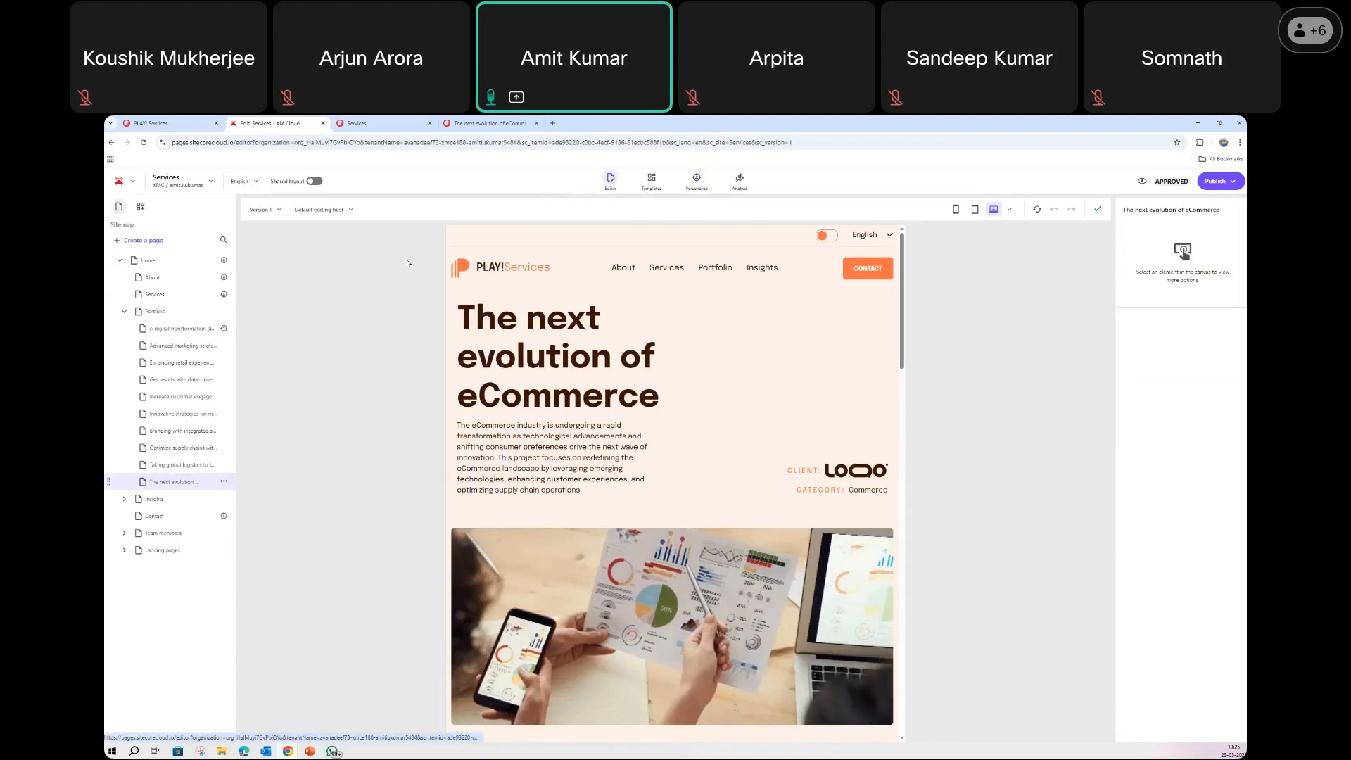
click(170, 465)
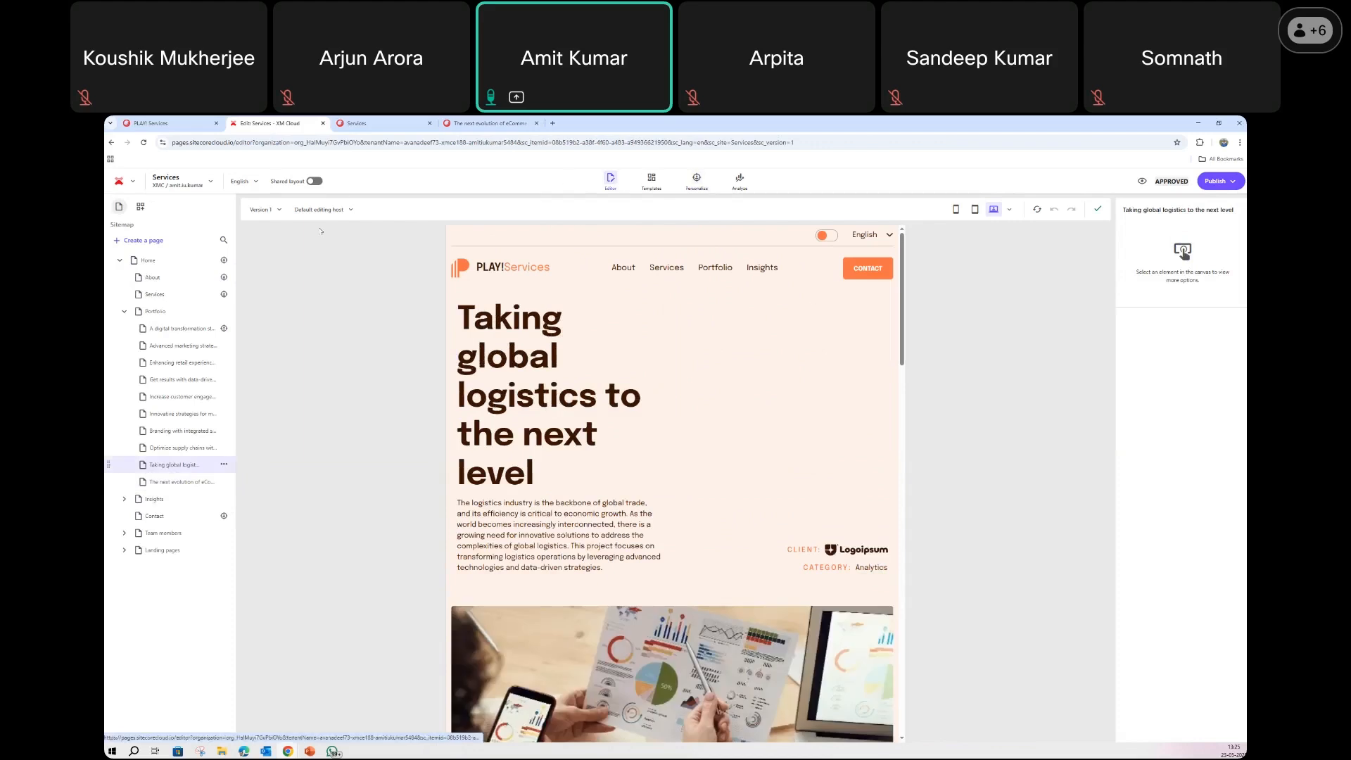
click(199, 481)
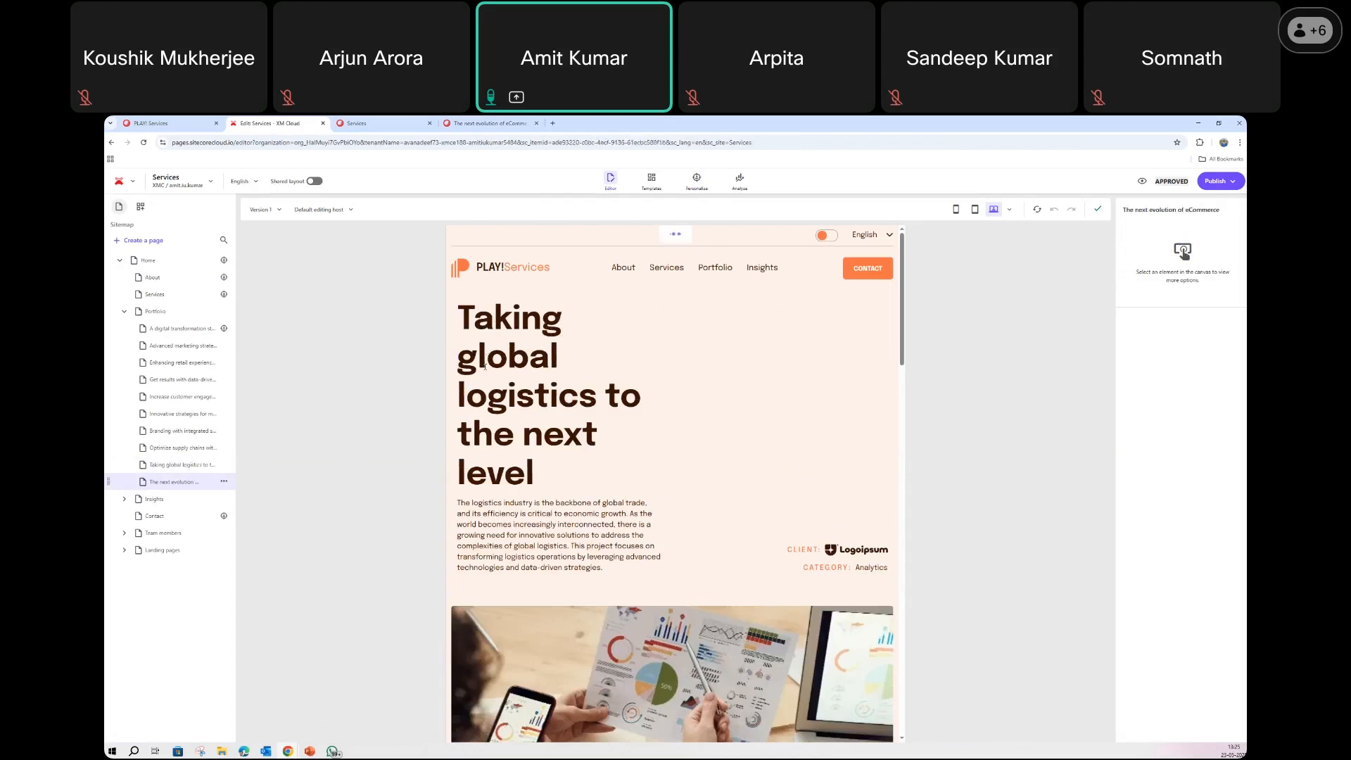
click(696, 181)
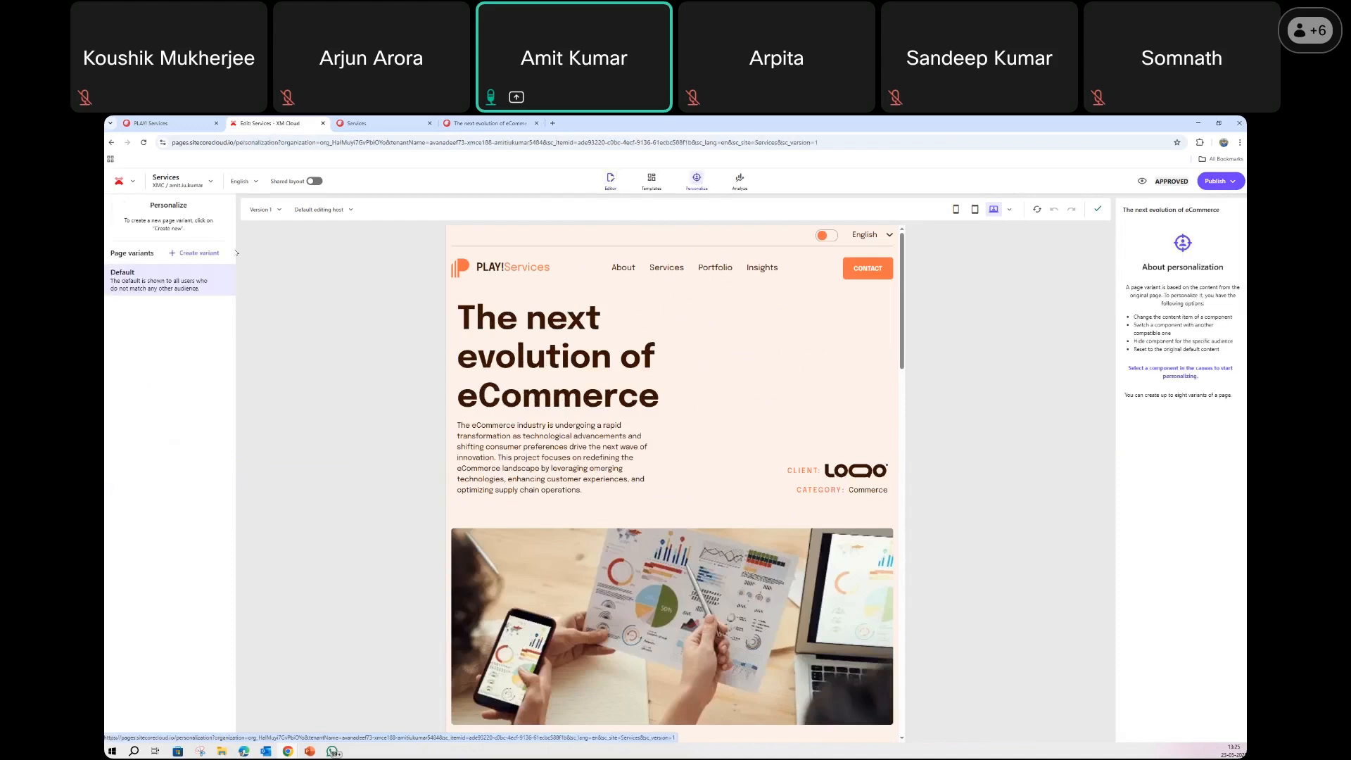
Create a page variant named Returning User and proceed to its audience definition
click(196, 253)
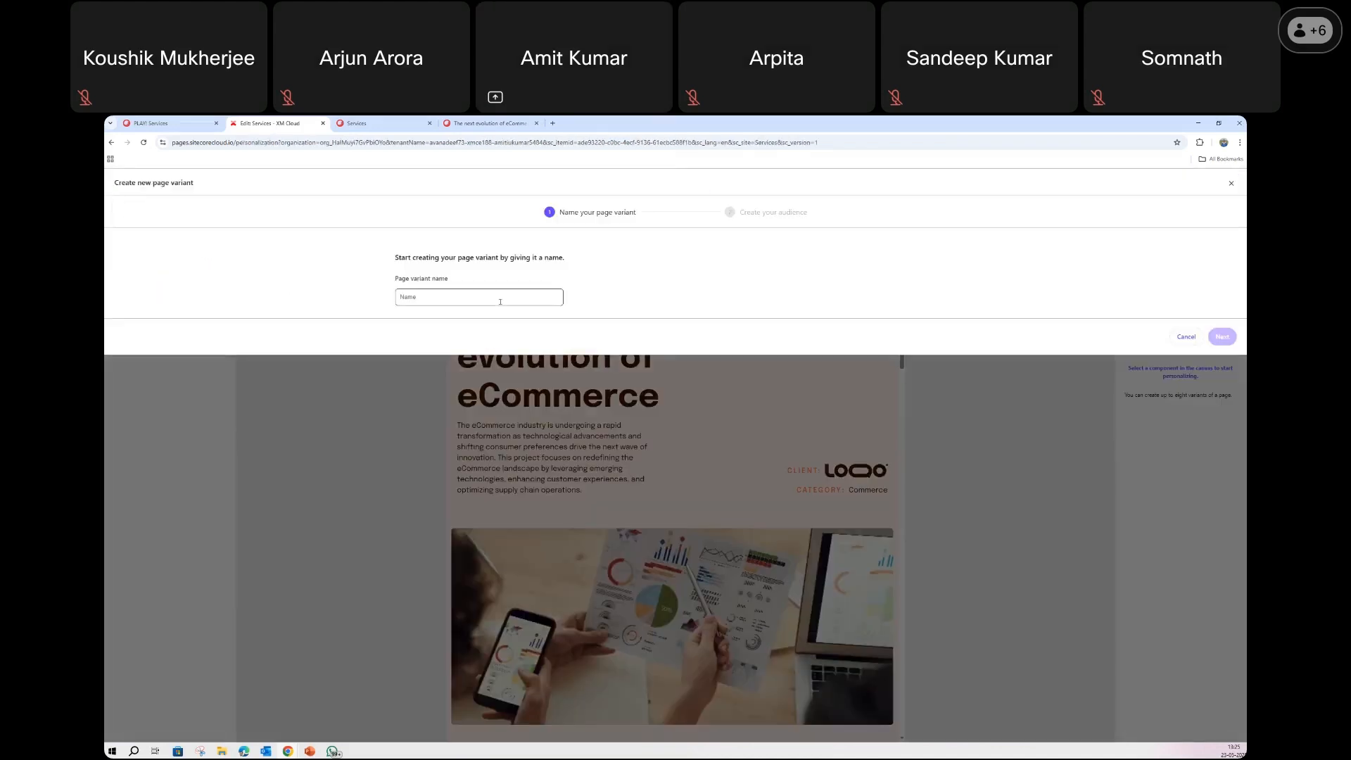
click(500, 301)
text(aret)
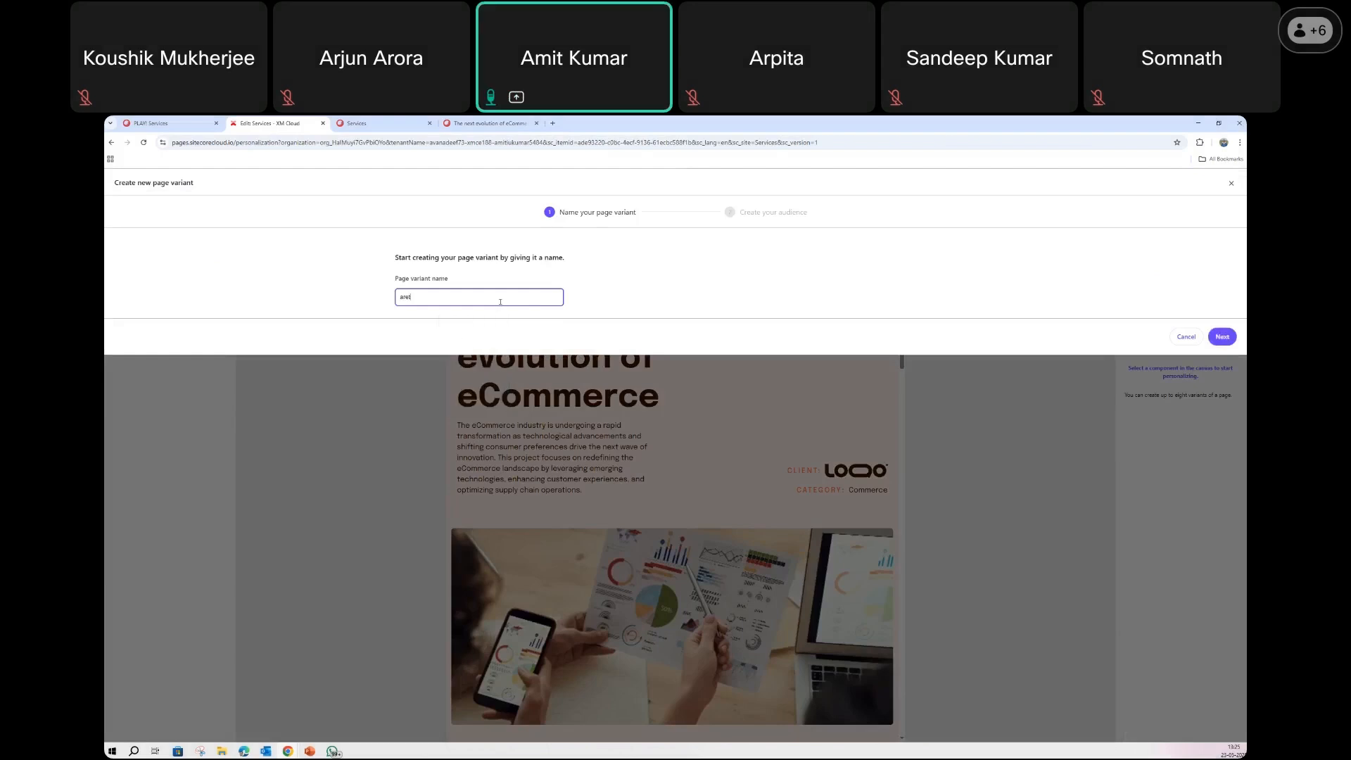
key(BackSpace)
text(ret)
key(Down)
key(Return)
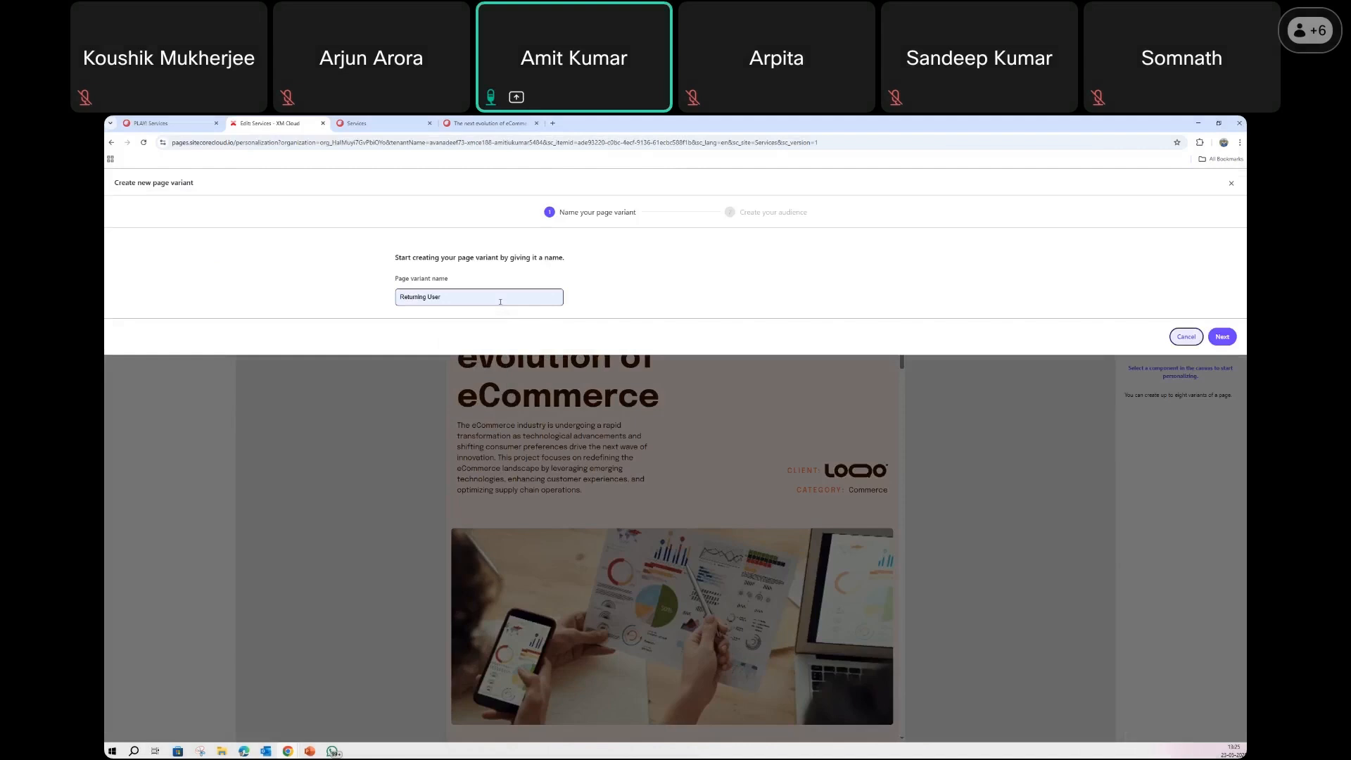
click(1222, 337)
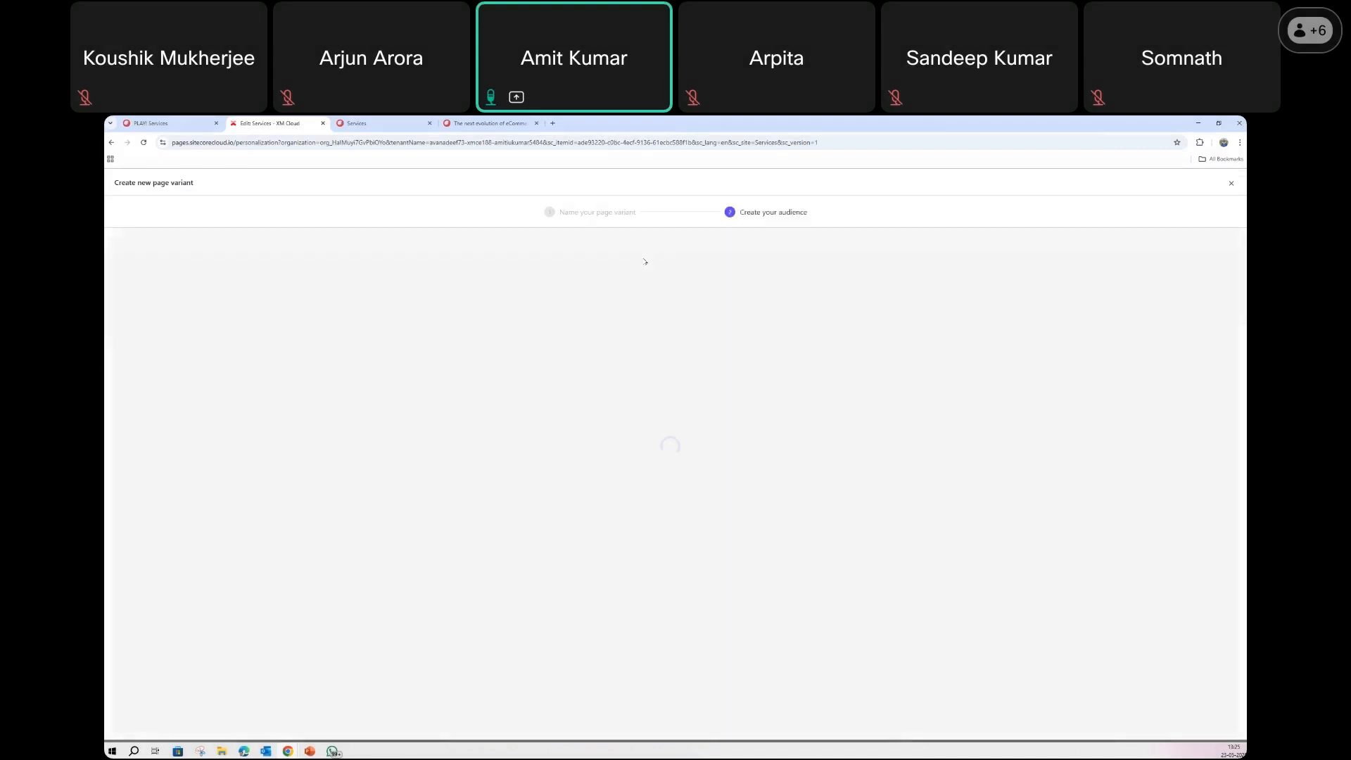
Filter the audience conditions by the User interaction tag and add the New or returning visitor condition
click(682, 368)
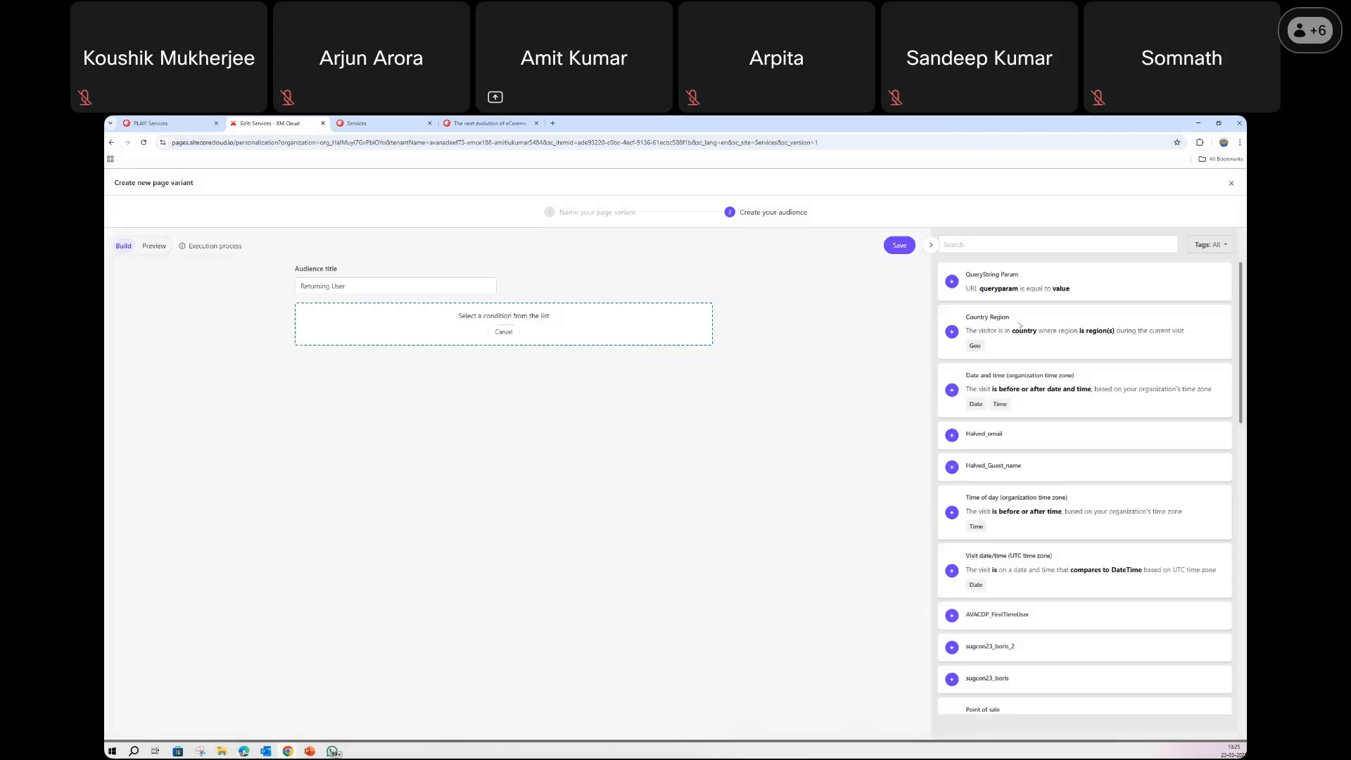
click(1210, 244)
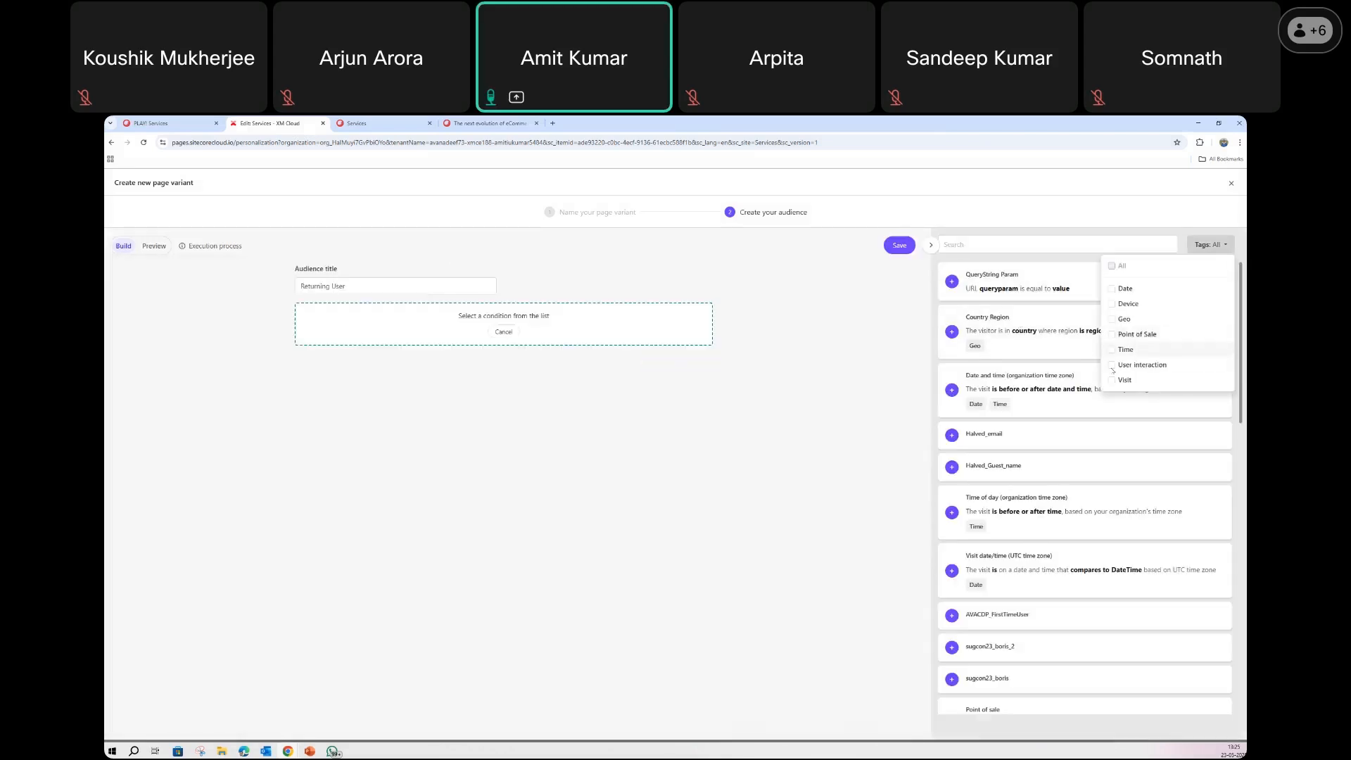
click(1112, 365)
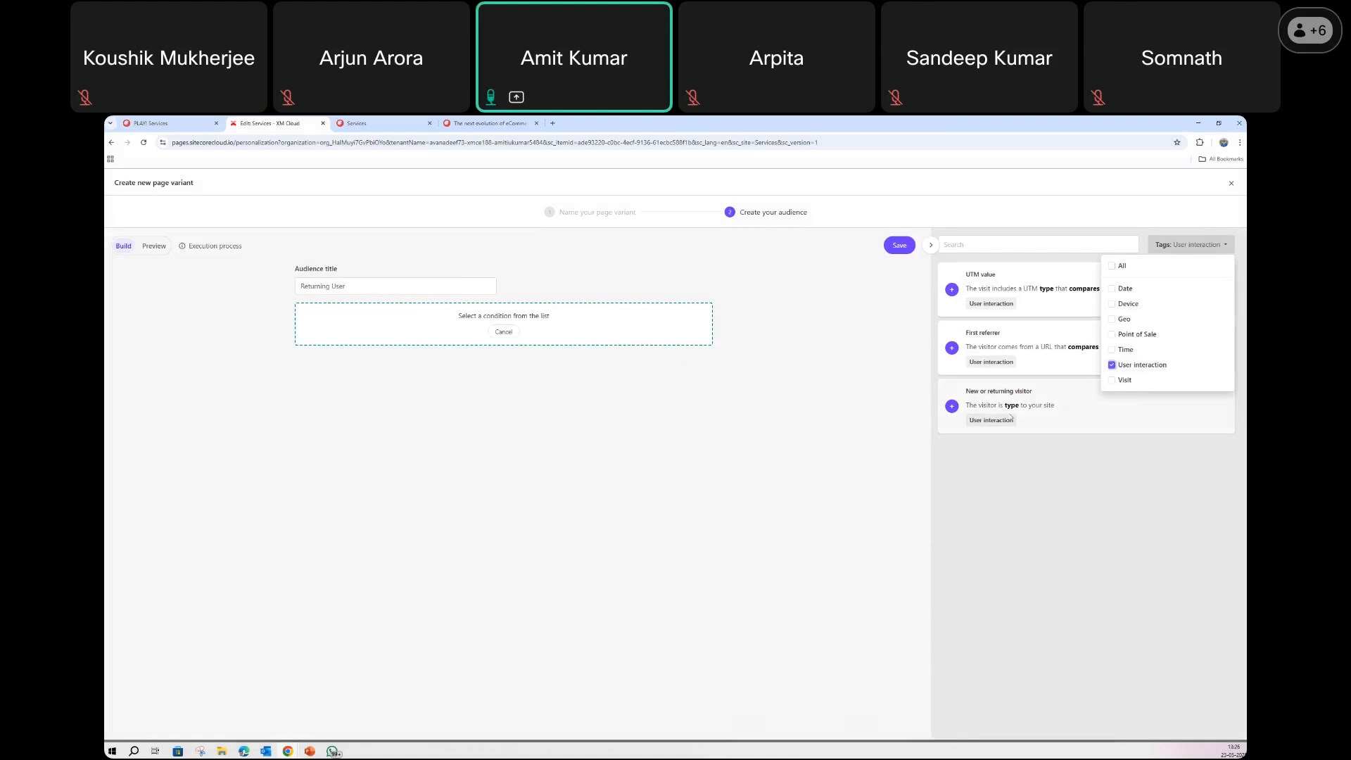
click(952, 406)
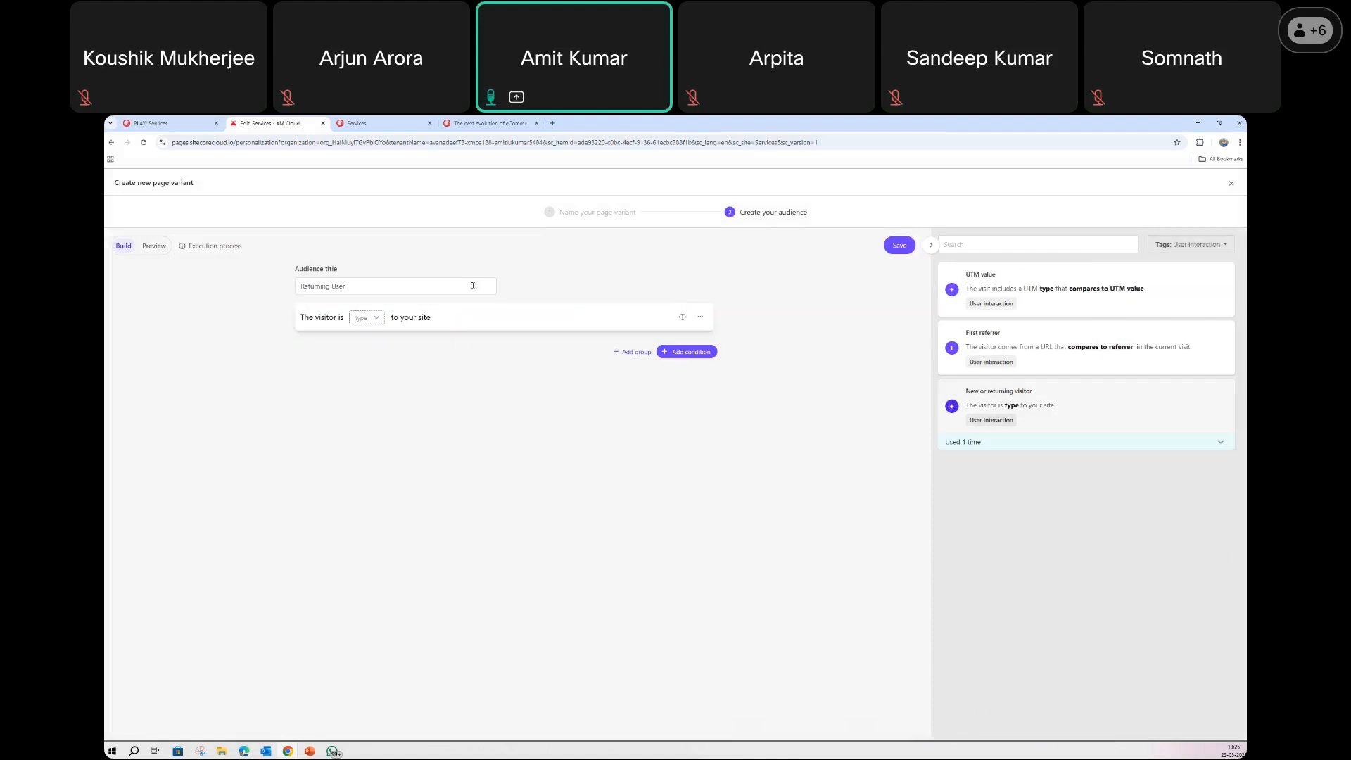
Set the condition's visitor type to returning, save the audience and close the variant setup
click(367, 318)
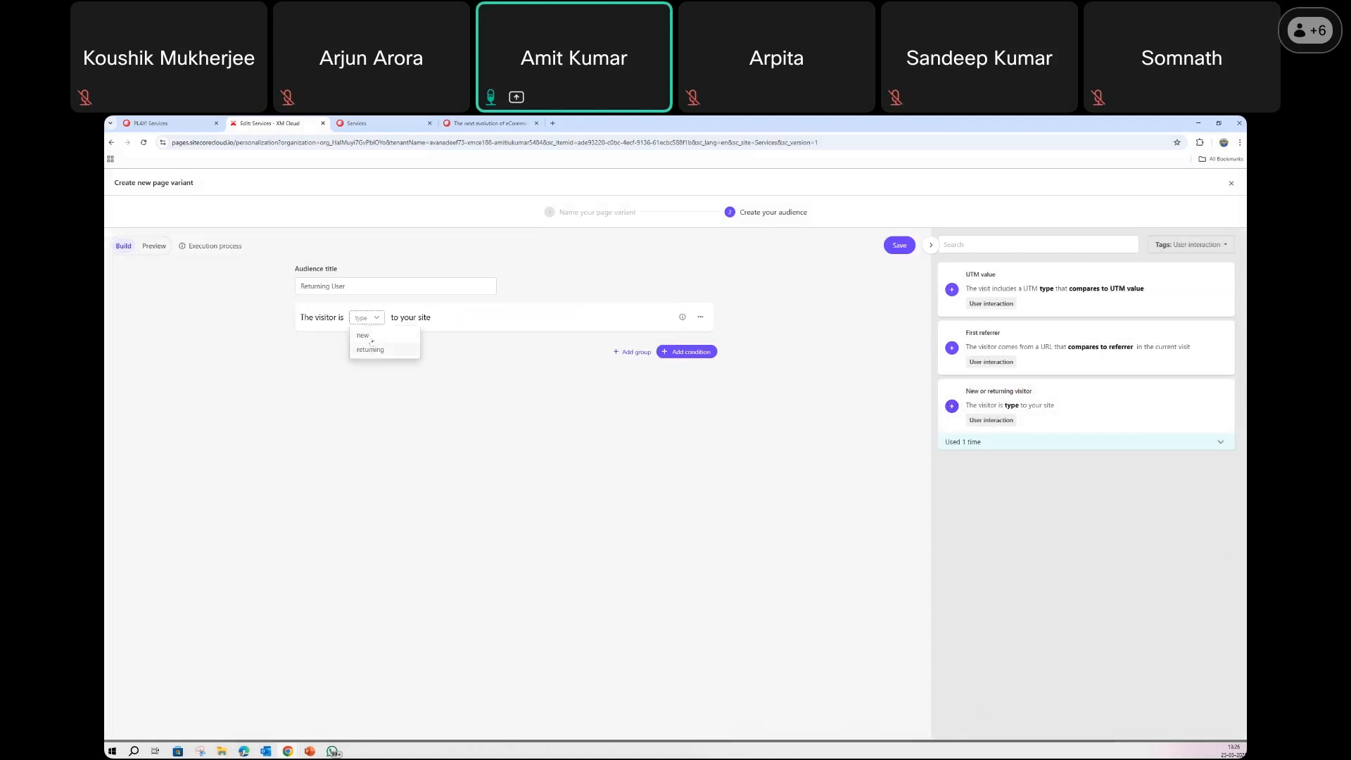
click(372, 349)
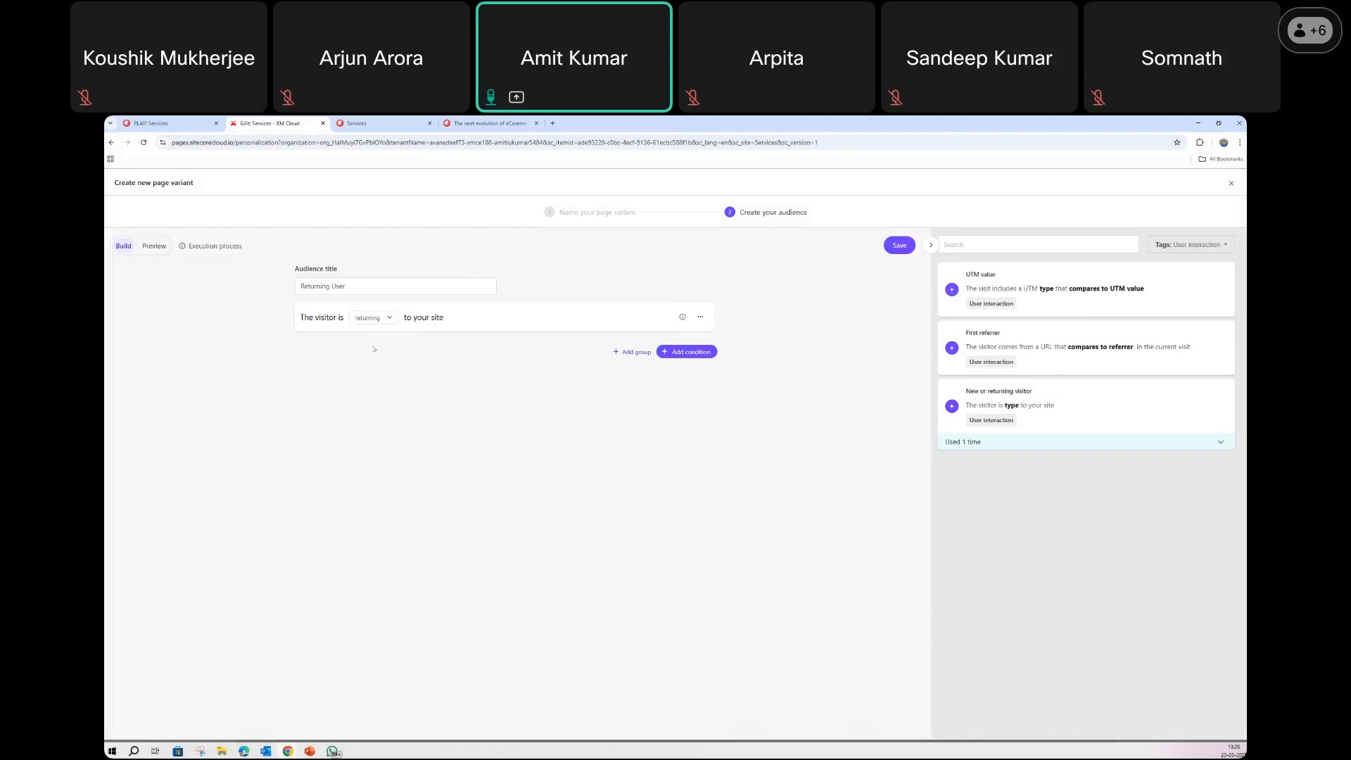
click(900, 245)
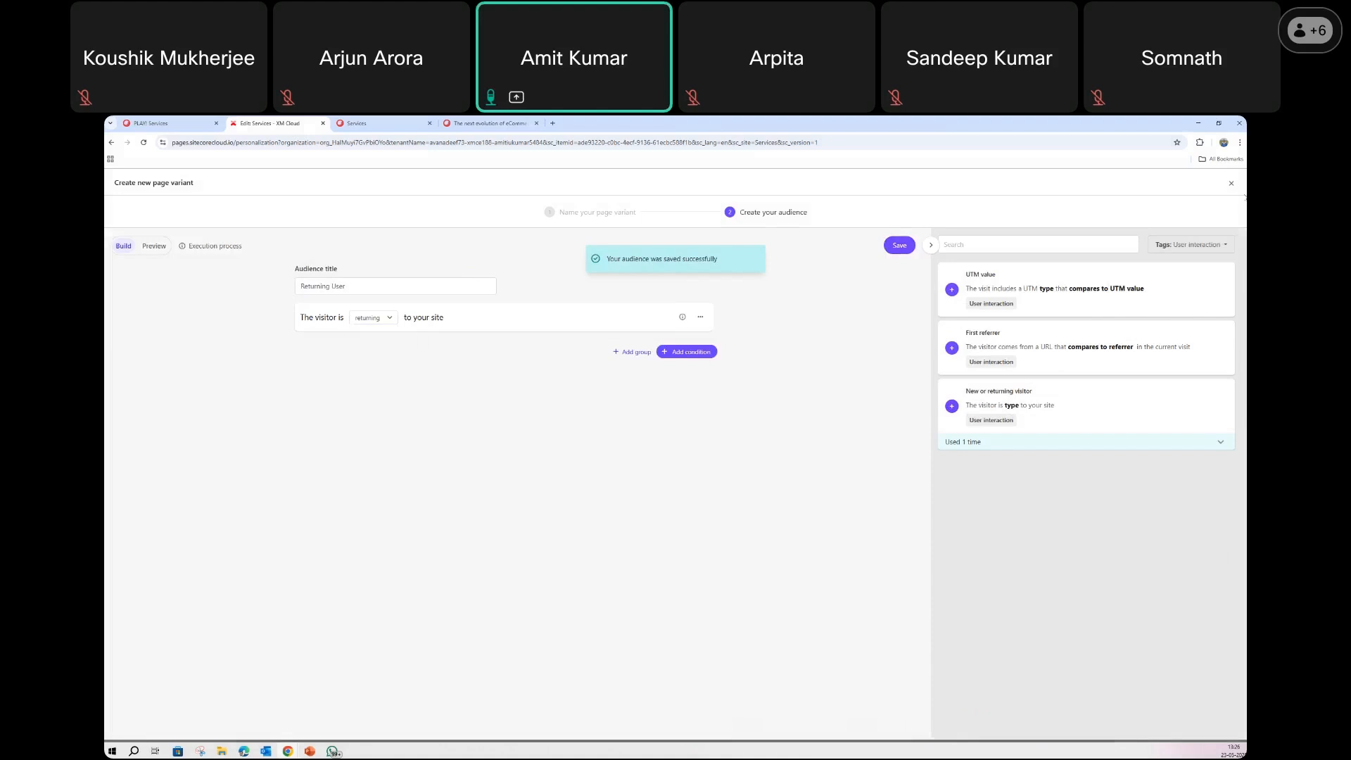
click(1232, 183)
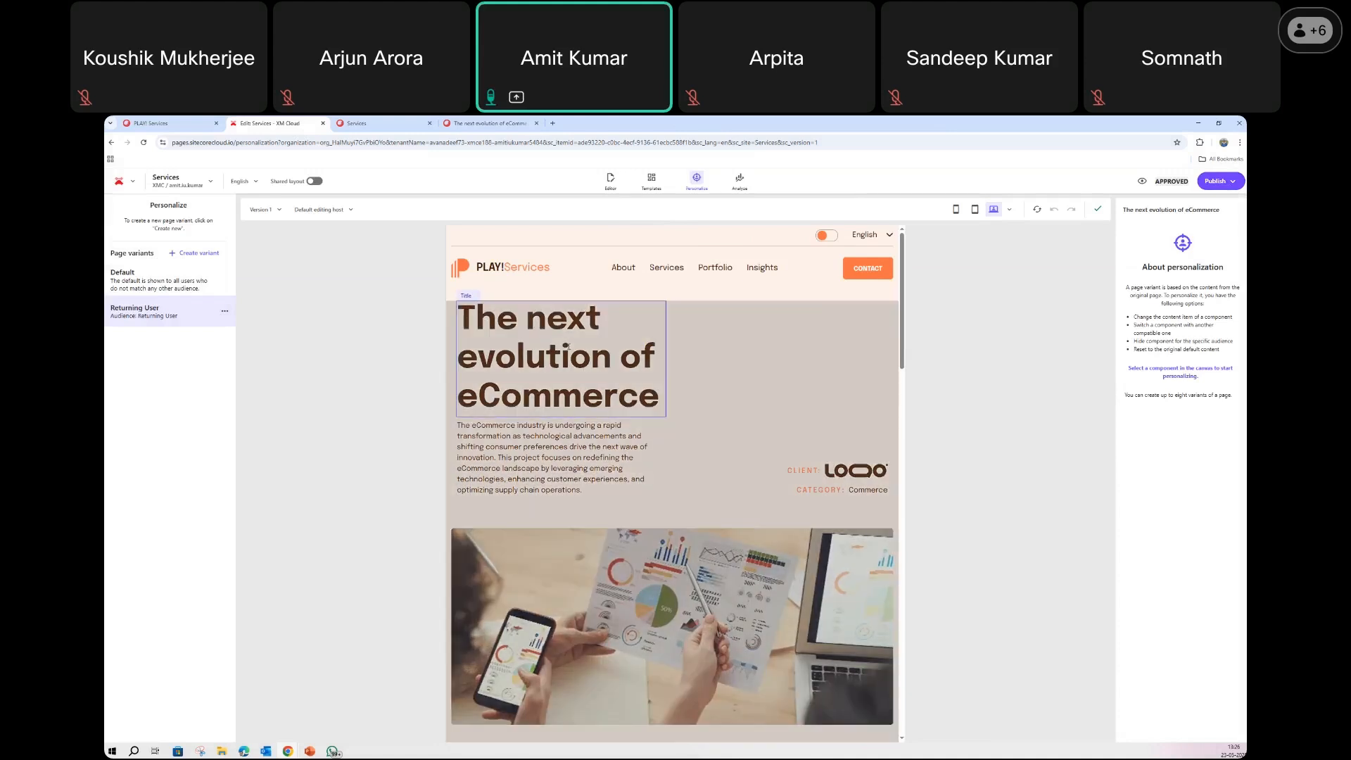
Check which component contains the variant's title and abstract by selecting each text's parent, Project Details
click(584, 371)
scroll(661, 514, down, 3)
scroll(662, 513, down, 10)
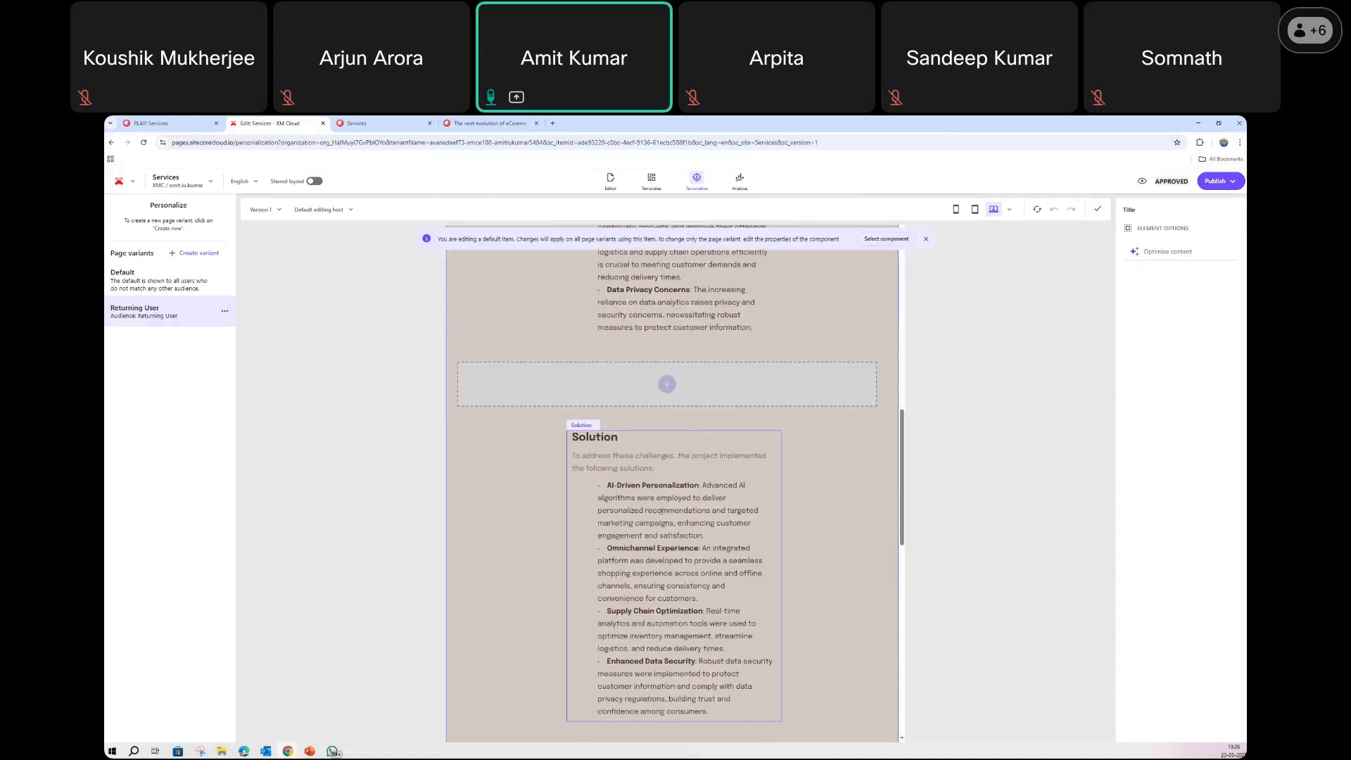
scroll(664, 502, up, 15)
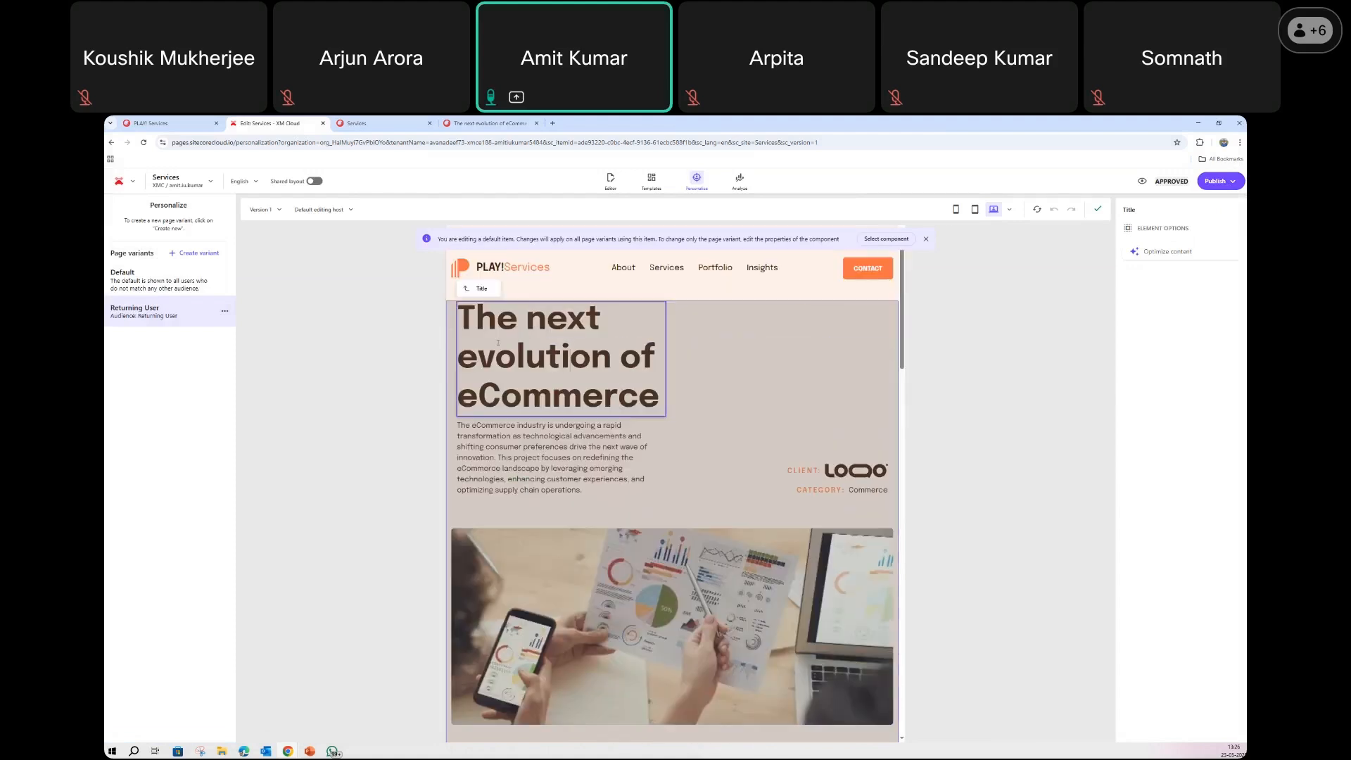
click(468, 288)
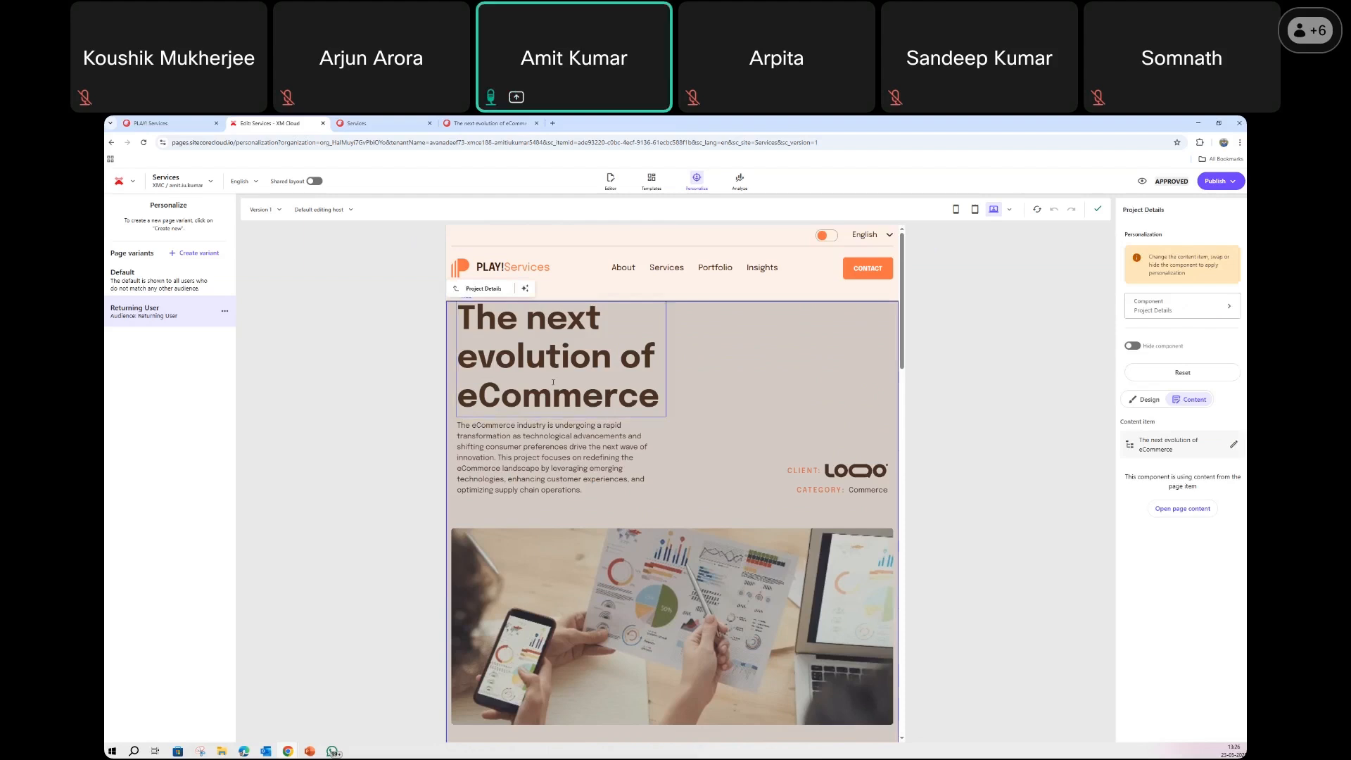
scroll(567, 359, down, 1)
click(568, 359)
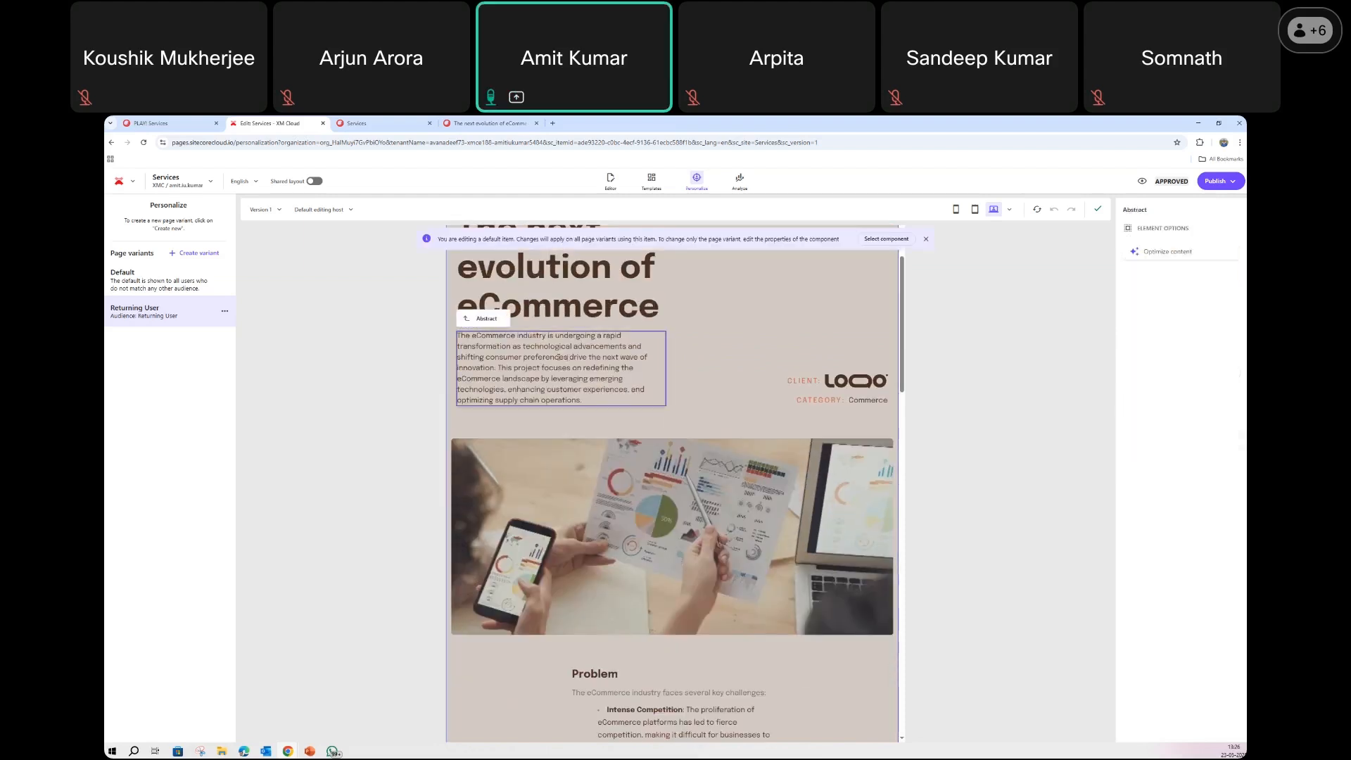
click(467, 318)
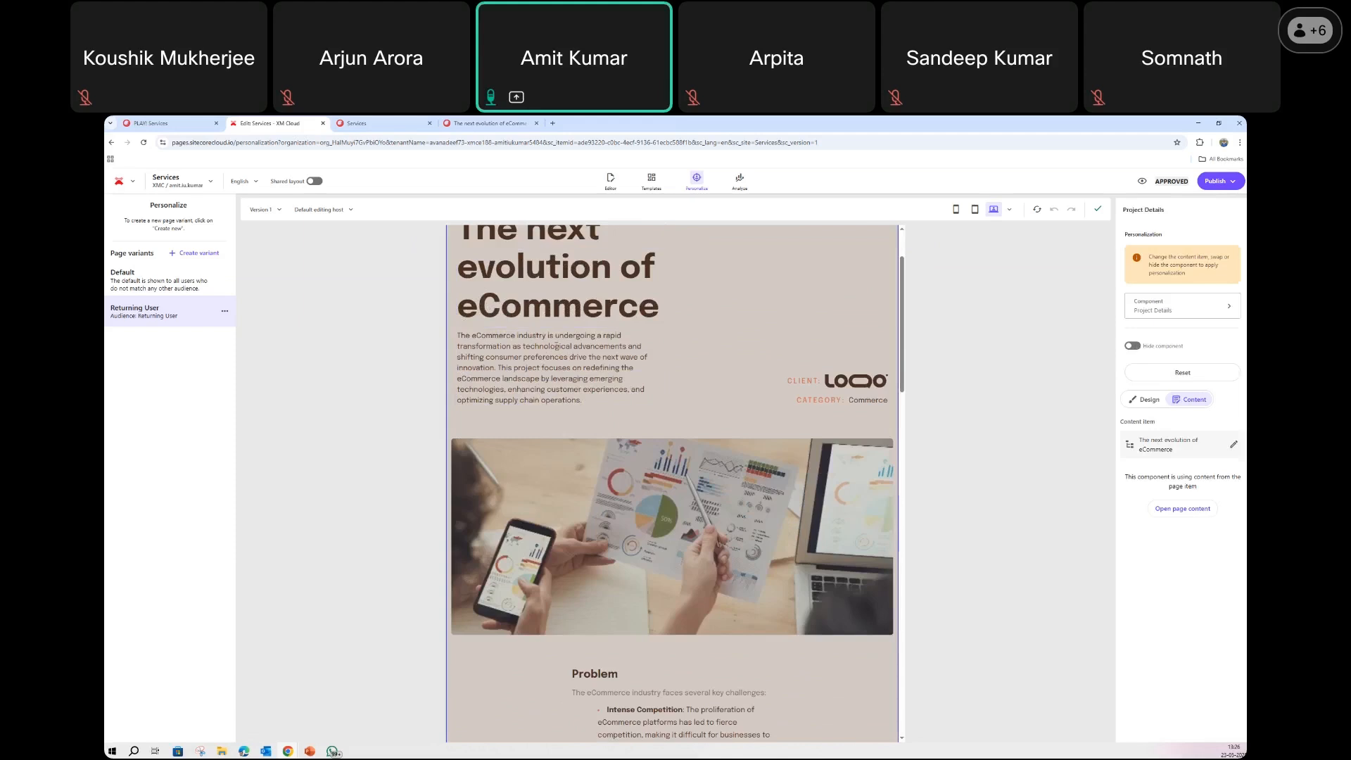
Examine the remaining sections of the Returning User variant and select the parent component of the Solution text
scroll(556, 347, down, 5)
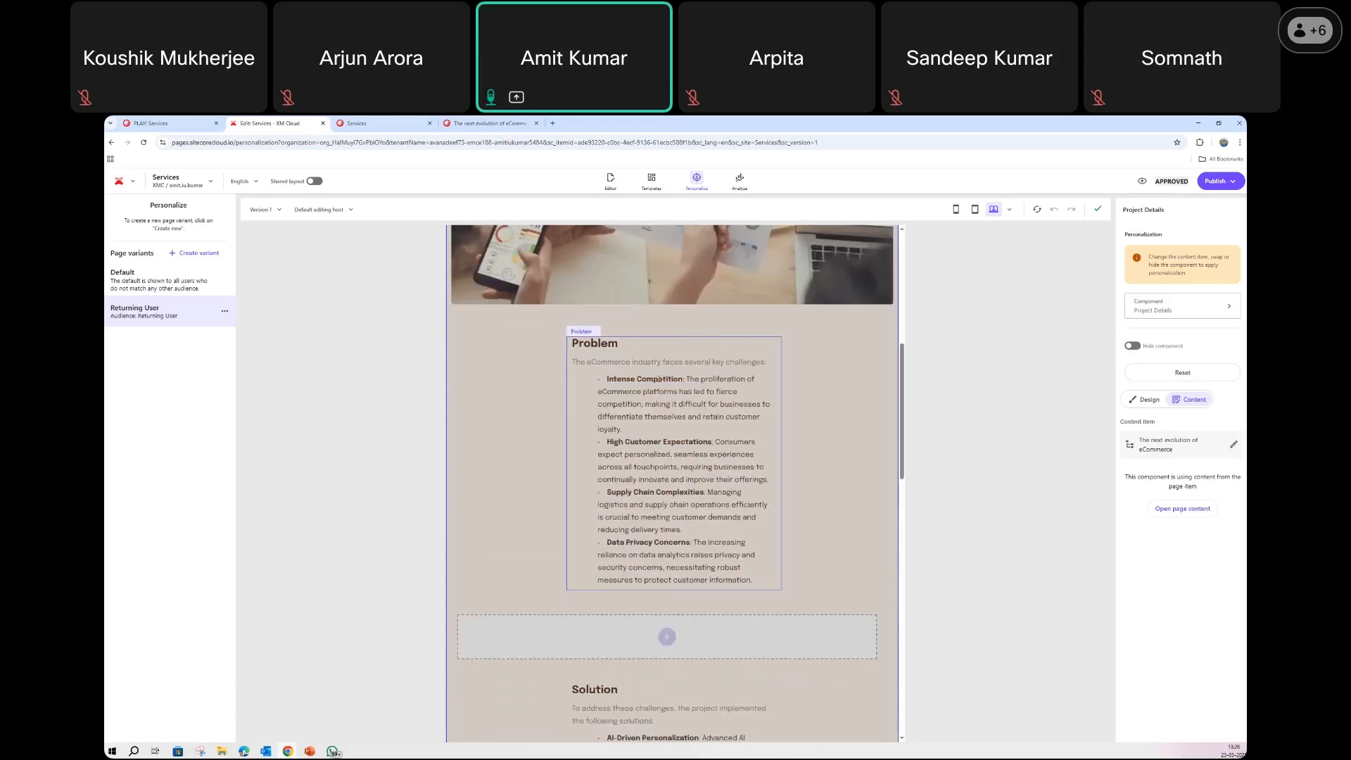
scroll(659, 379, down, 10)
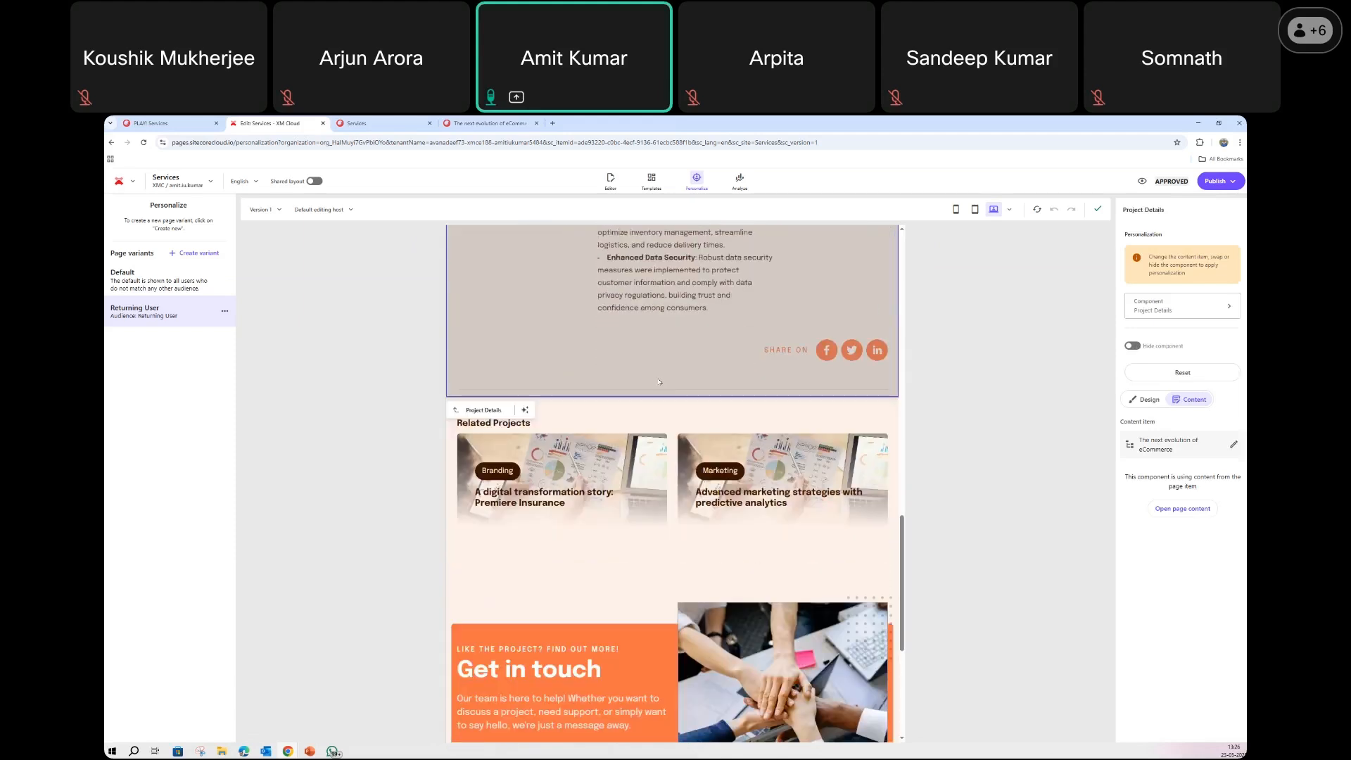
scroll(659, 382, down, 5)
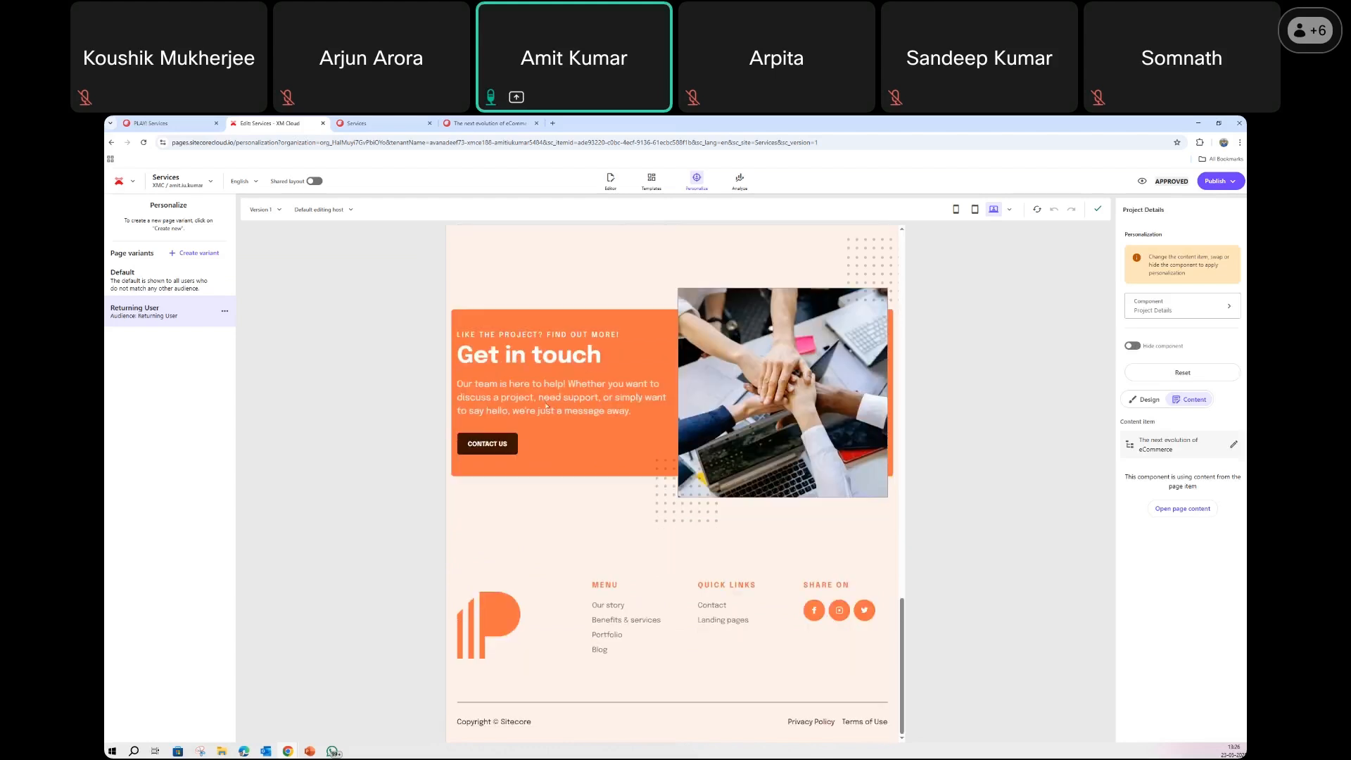
scroll(547, 406, up, 7)
click(706, 420)
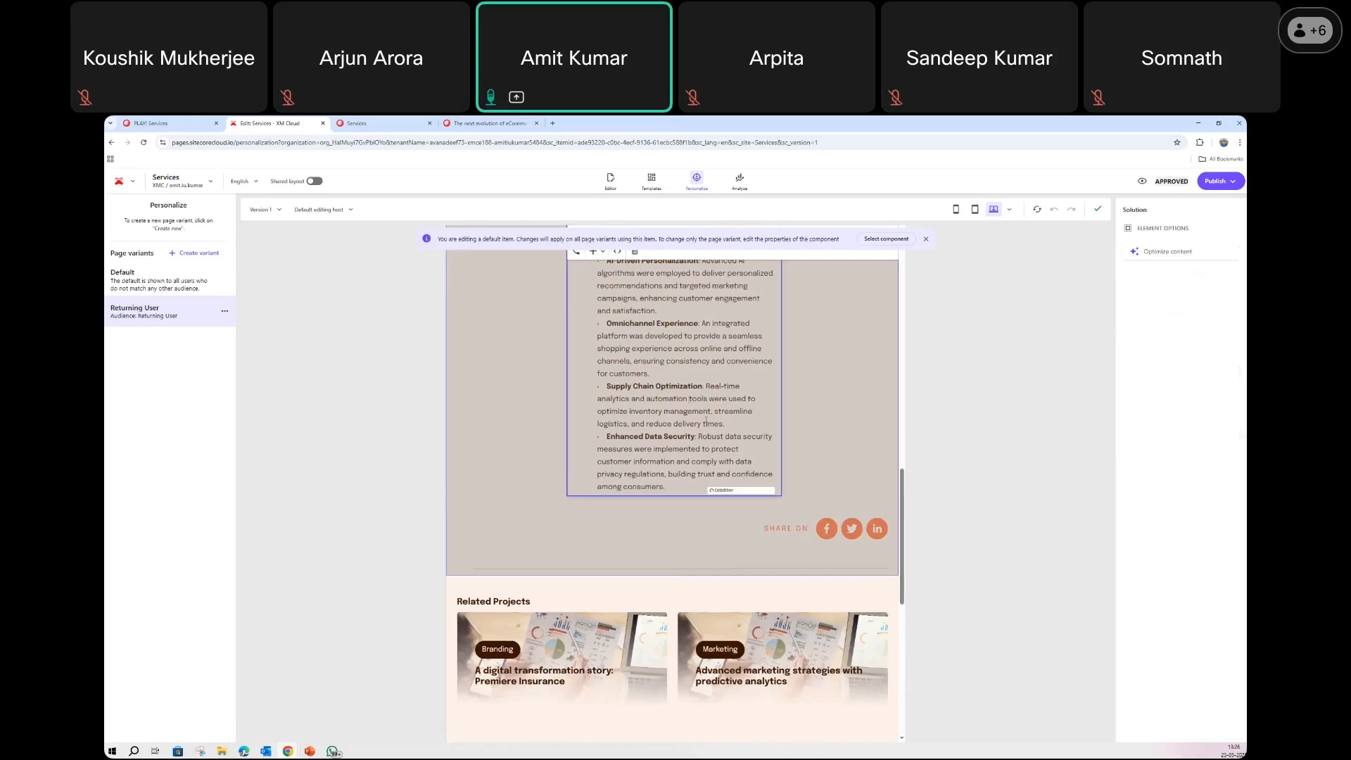
scroll(706, 420, up, 3)
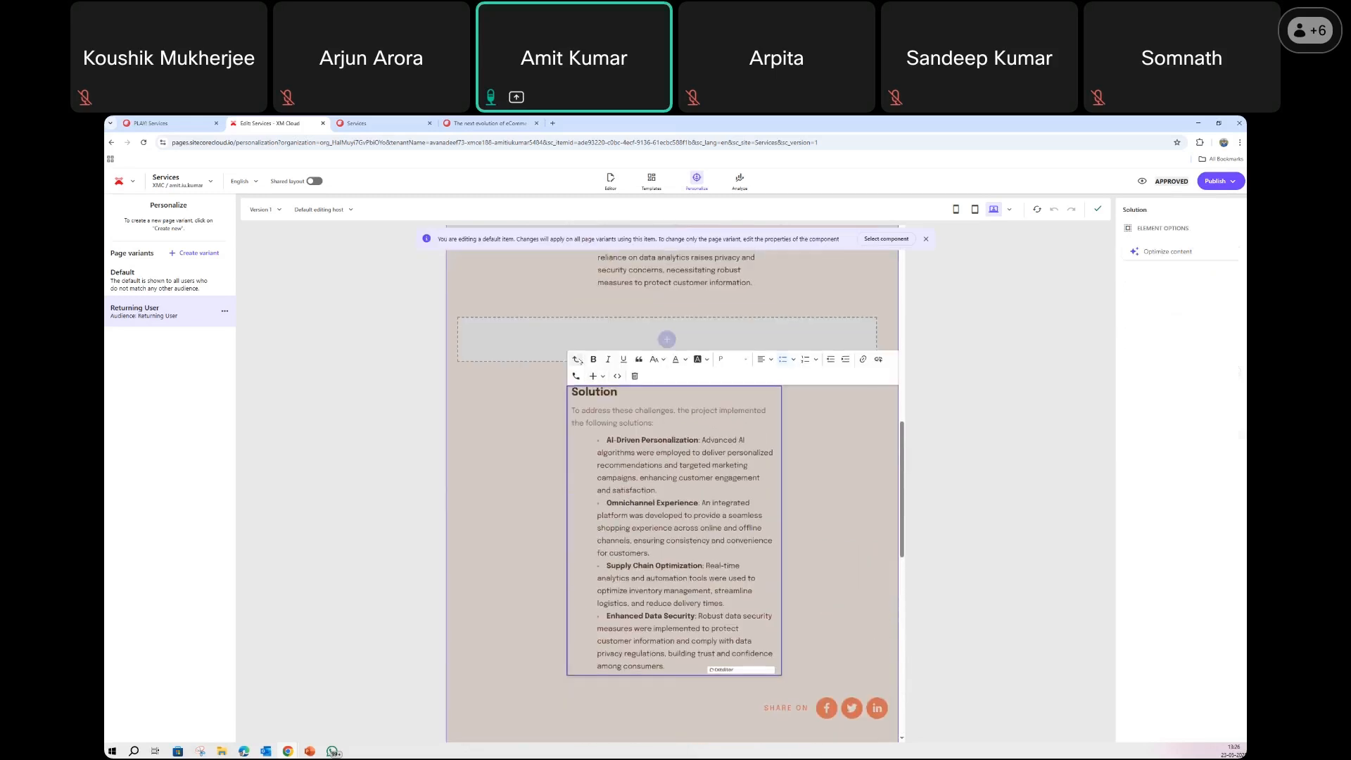
scroll(582, 406, up, 2)
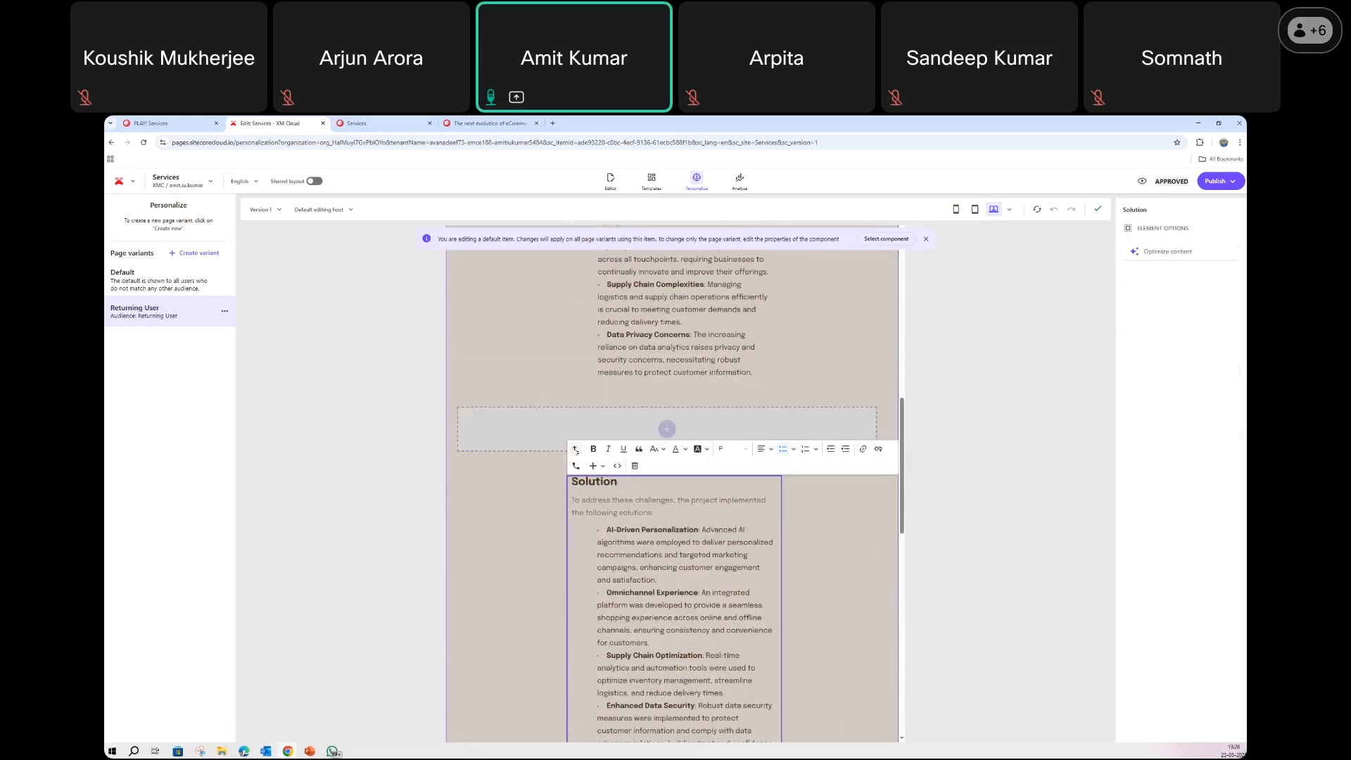
click(576, 449)
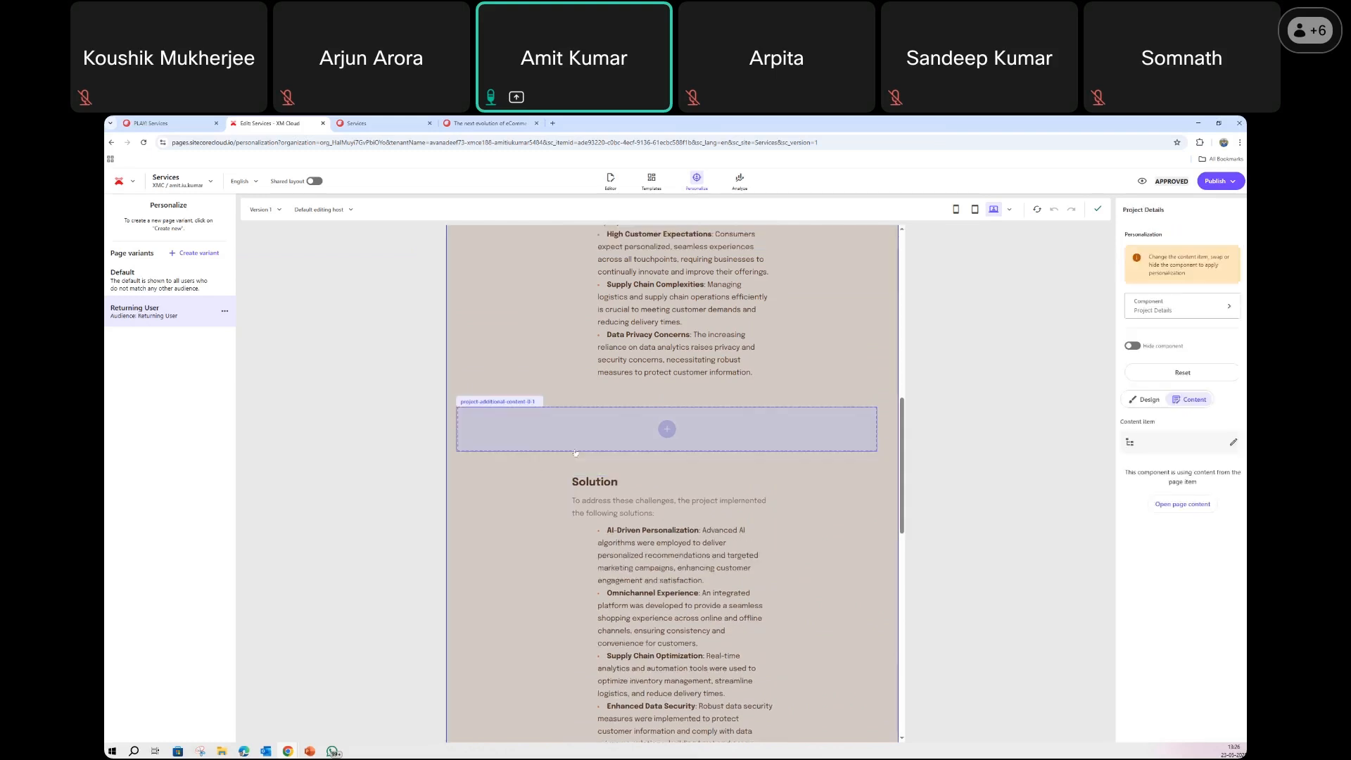
scroll(597, 308, up, 4)
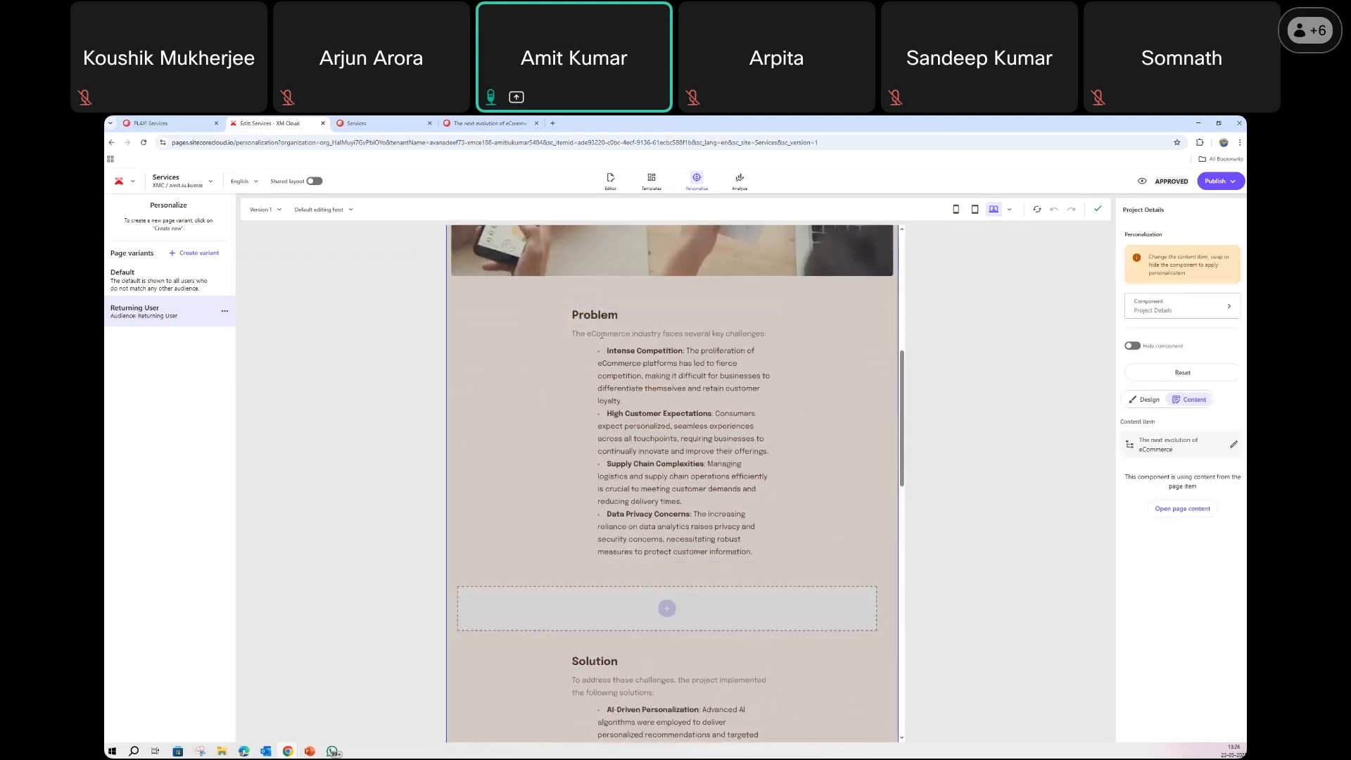
Check the Problem, Thumbnail and Title elements of the Returning User variant and select the title's parent component, Project Details
click(600, 333)
scroll(675, 427, up, 4)
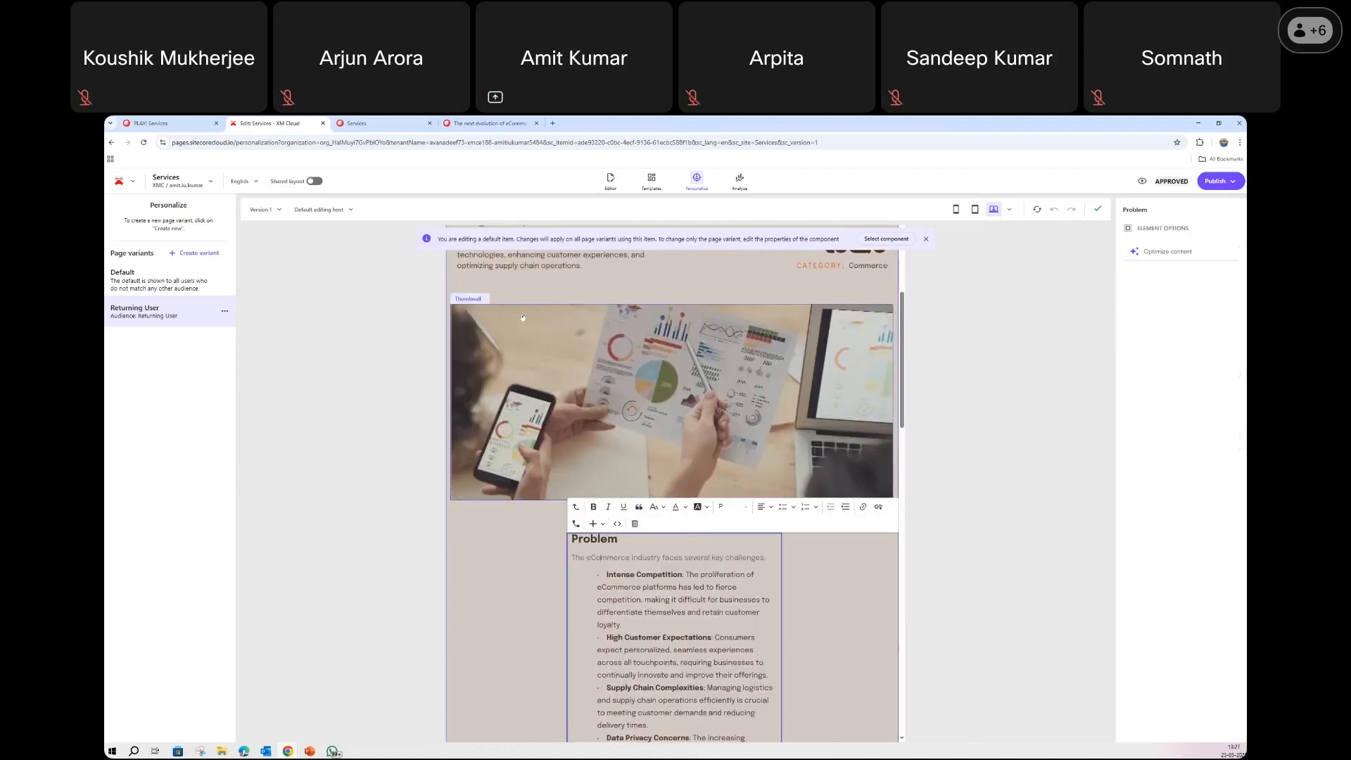
click(522, 319)
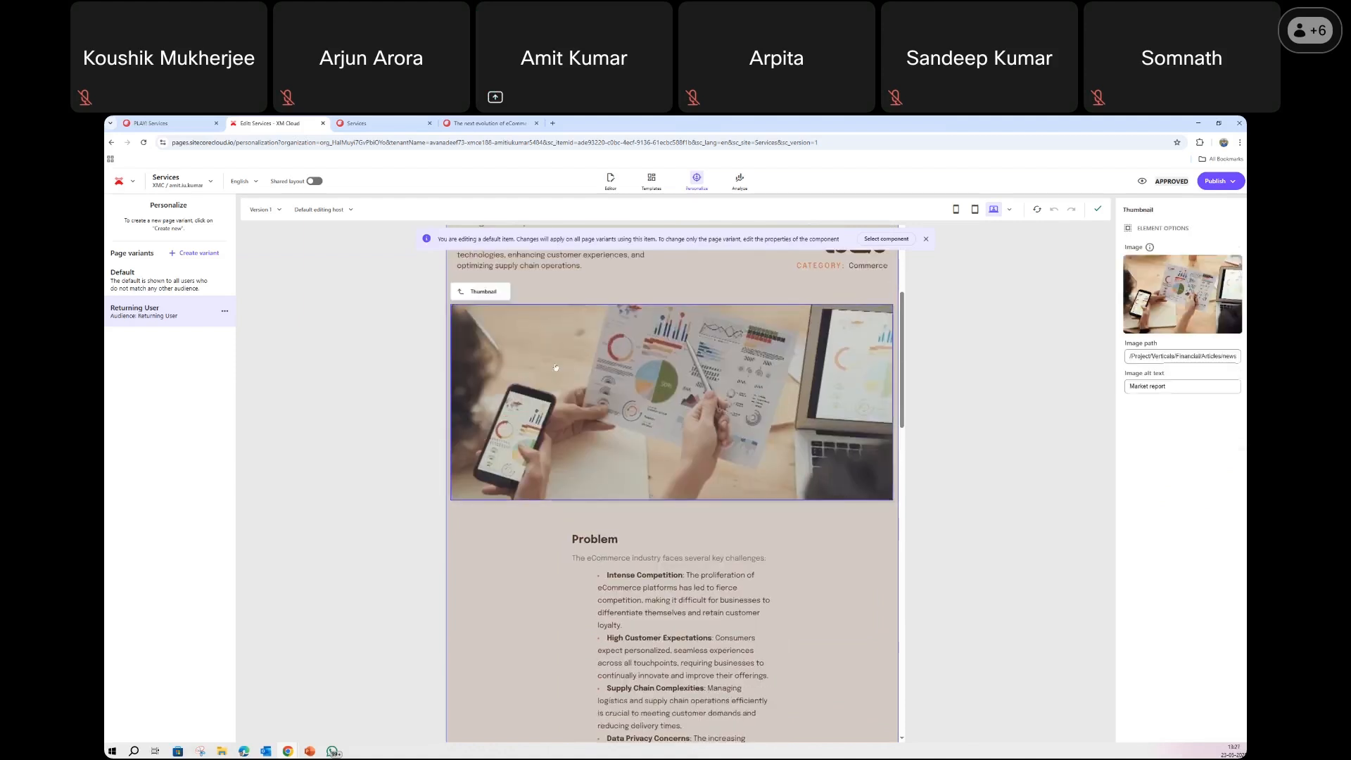
scroll(556, 367, up, 4)
click(555, 446)
click(557, 382)
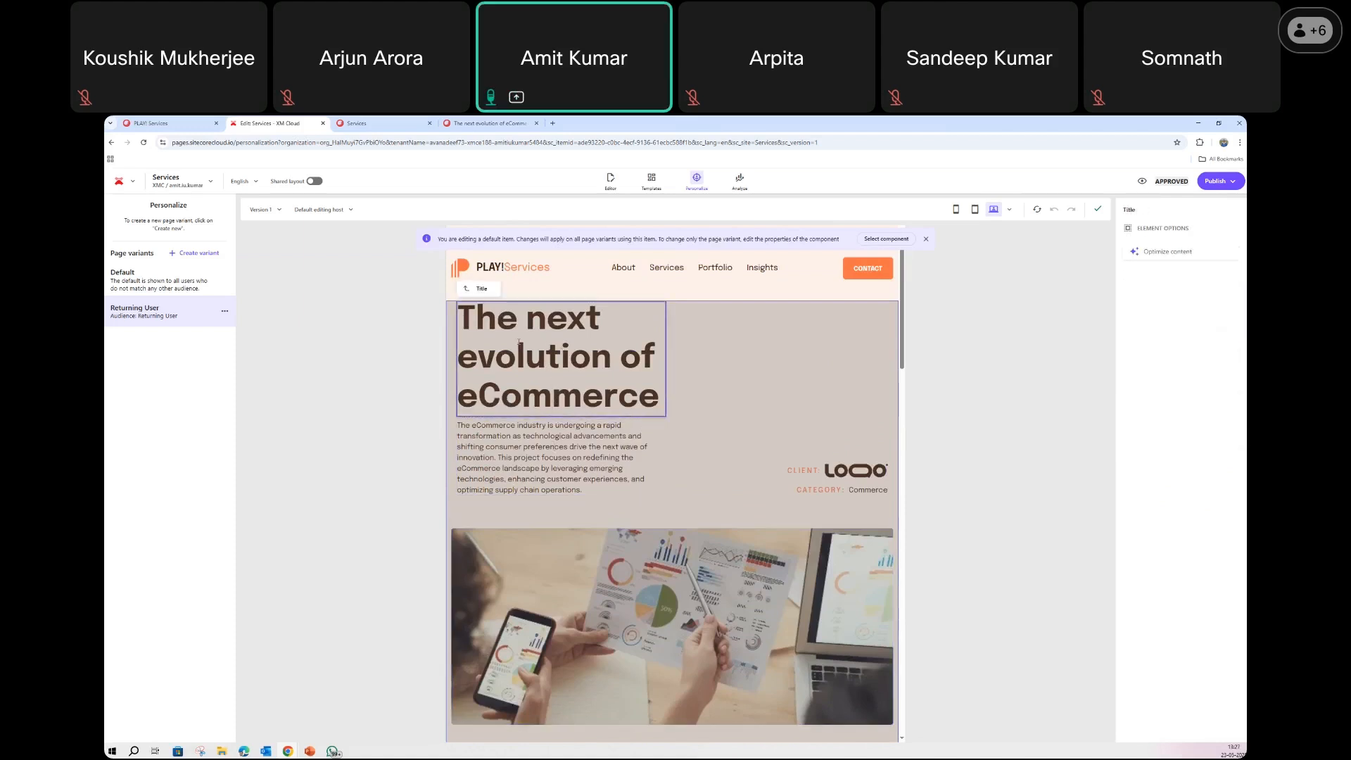
click(466, 289)
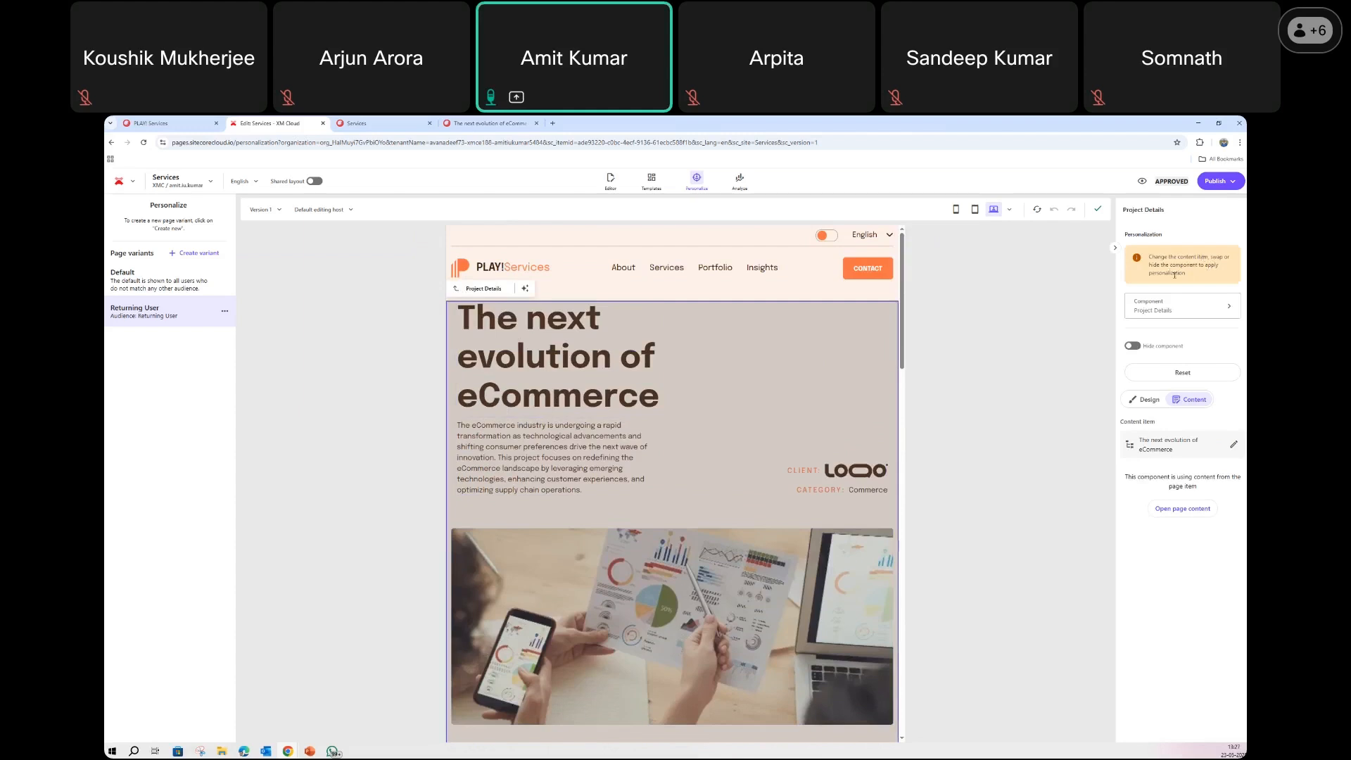
Highlight the personalization instructions for the Project Details component and select the page's Abstract text
drag(1150, 256, 1233, 285)
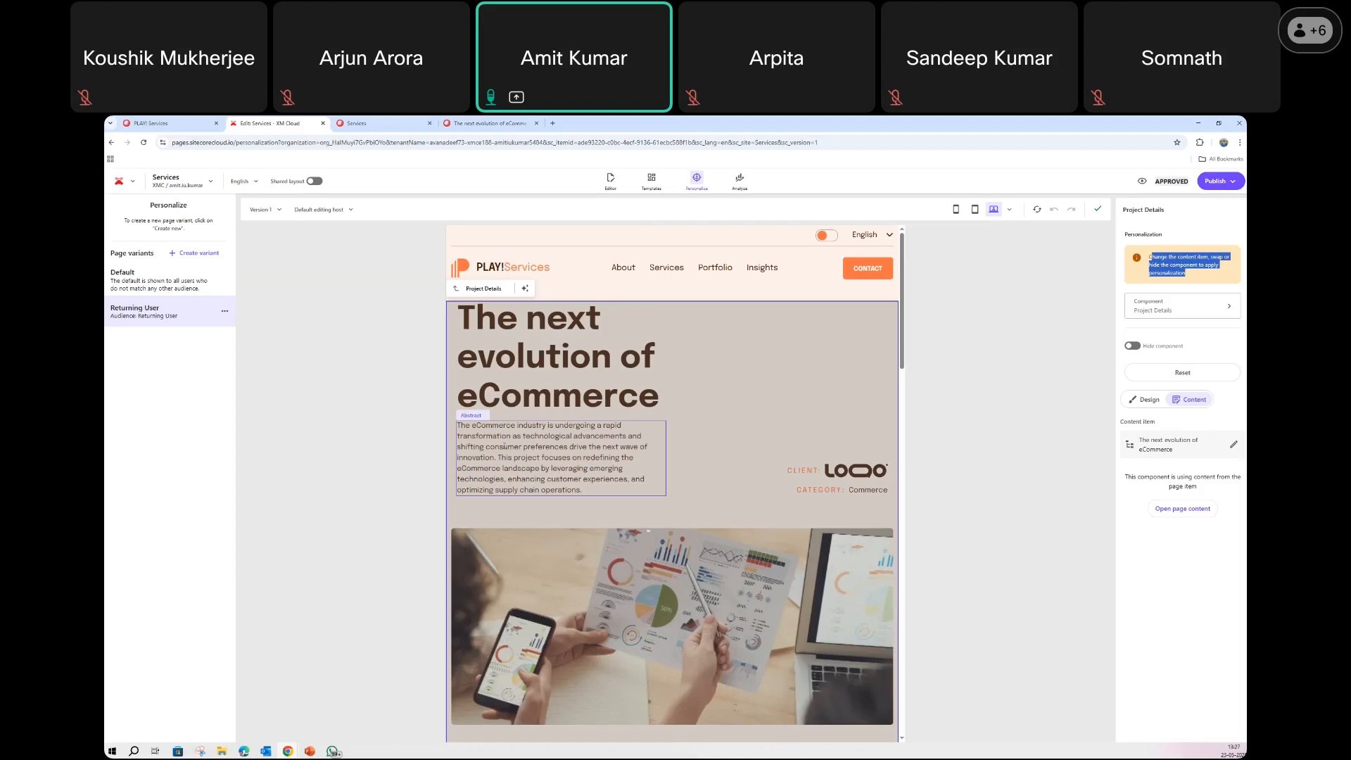
click(479, 443)
triple_click(479, 442)
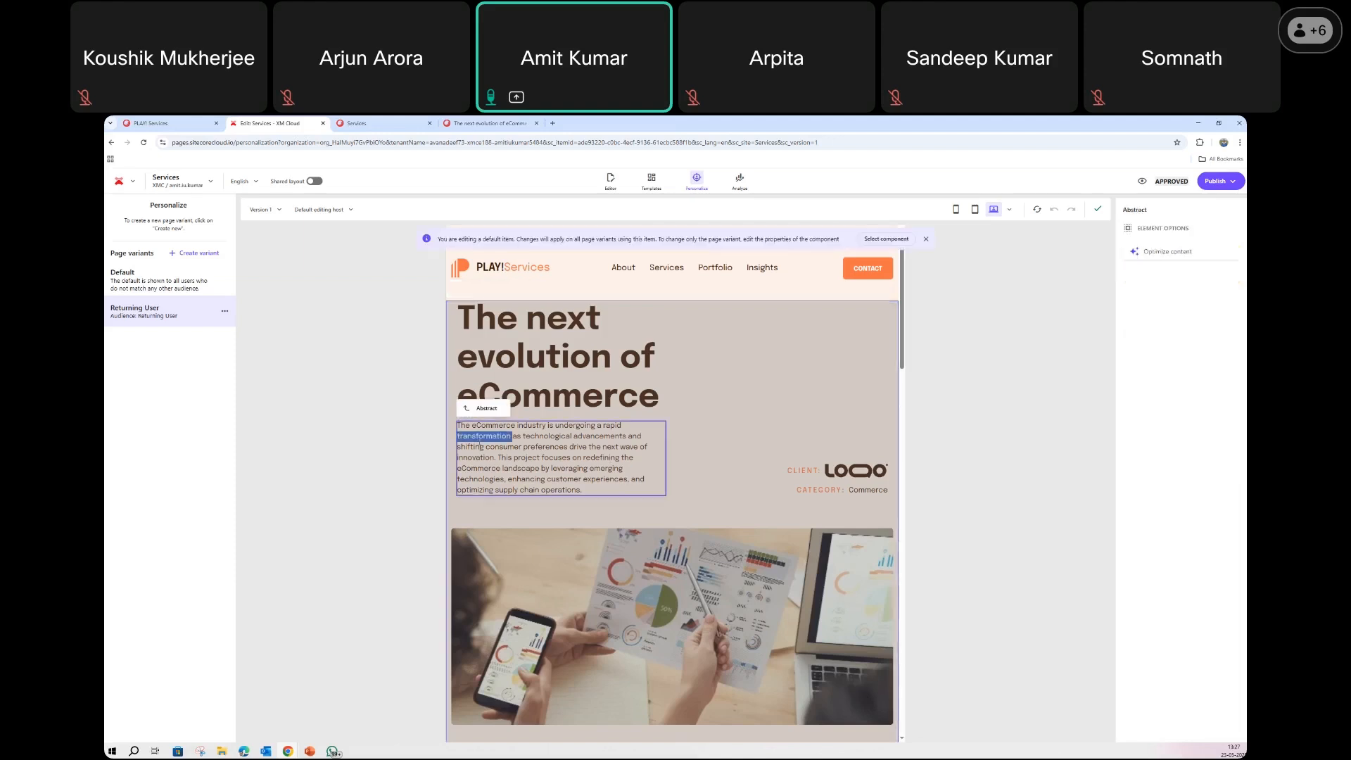
click(598, 488)
key(alt+Tab)
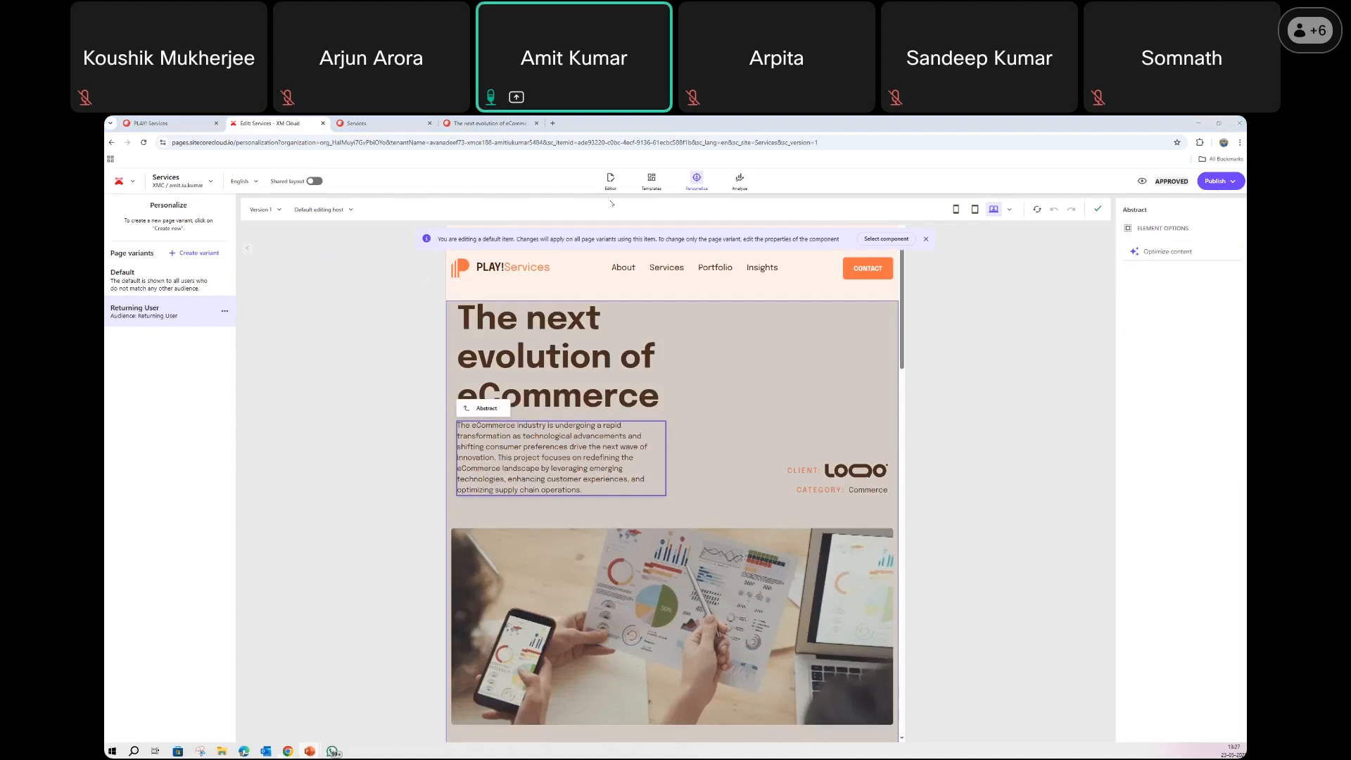
View the Home page's Asia Geo Text and USA Geo Text variants and open the USA Geo Text audience for editing
click(610, 178)
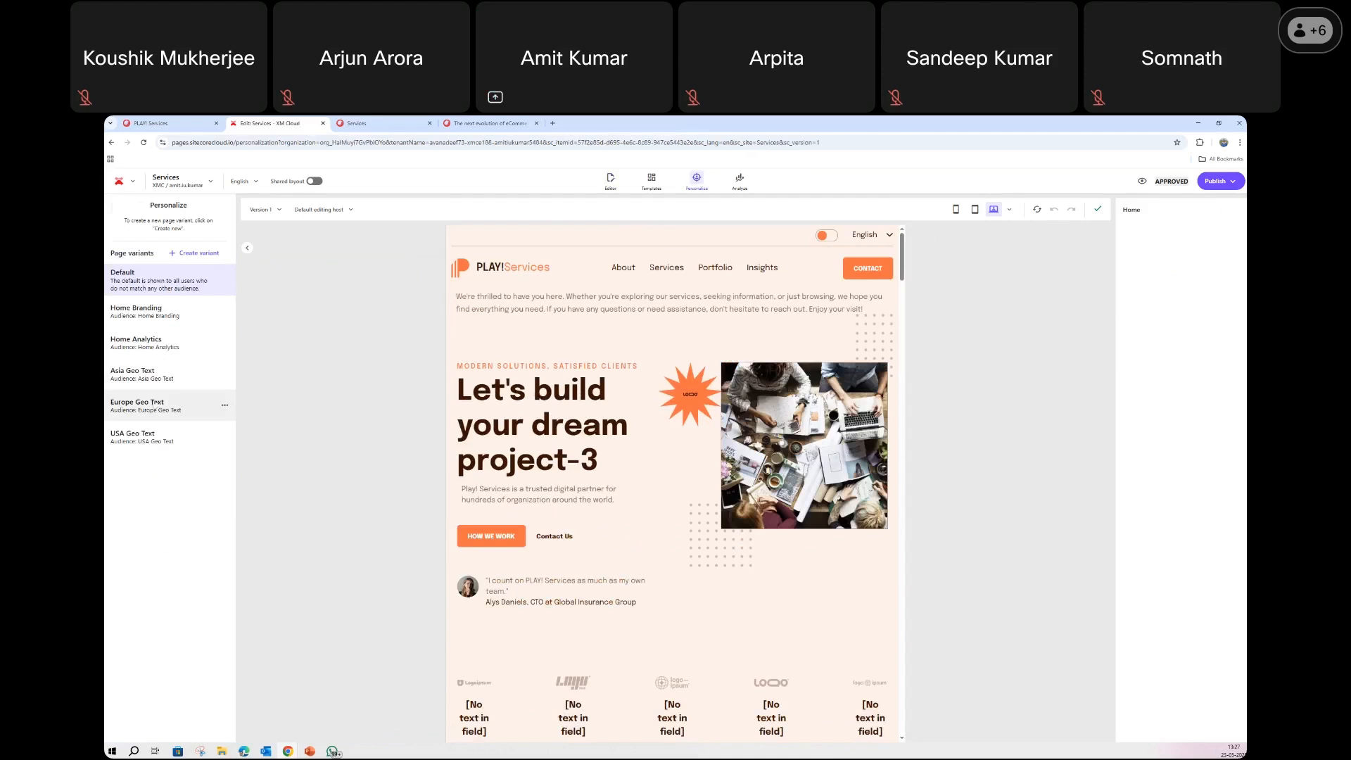
click(148, 381)
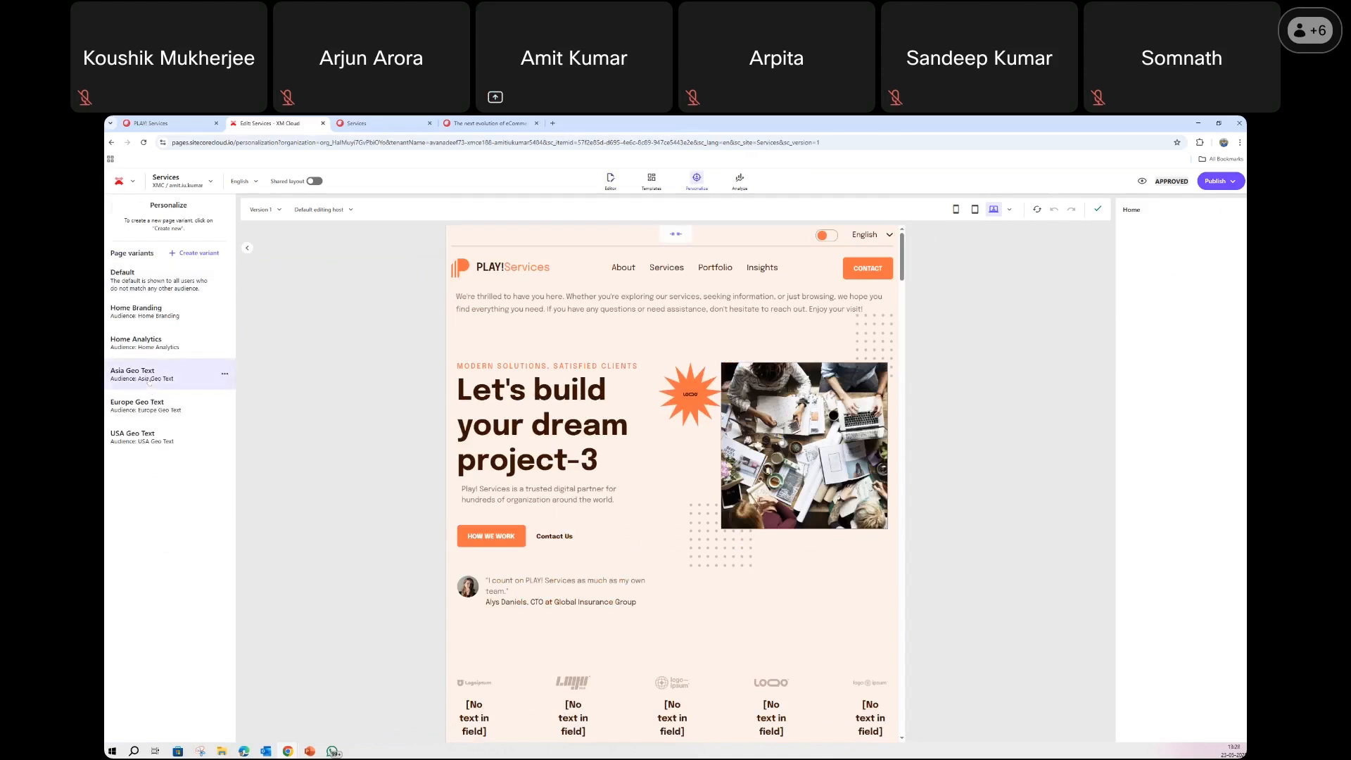
click(163, 432)
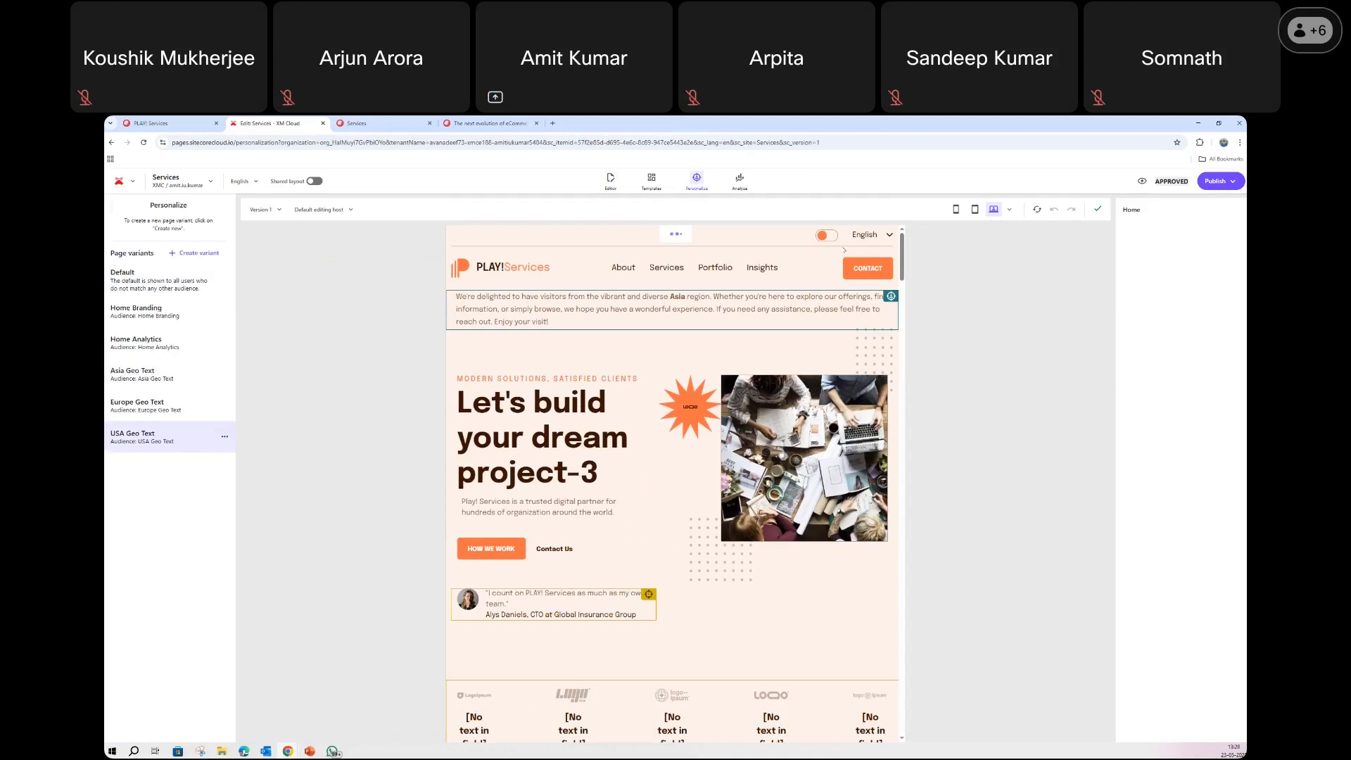
click(225, 438)
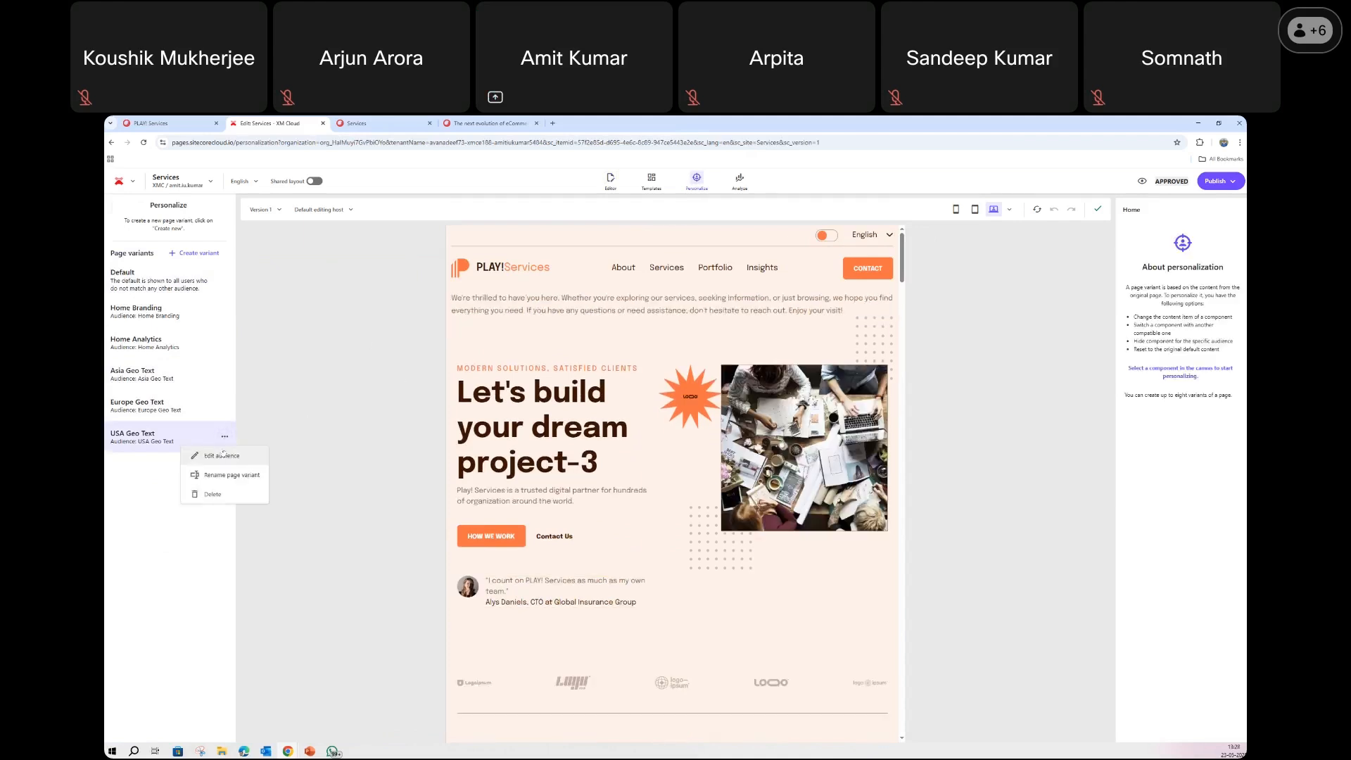
click(217, 457)
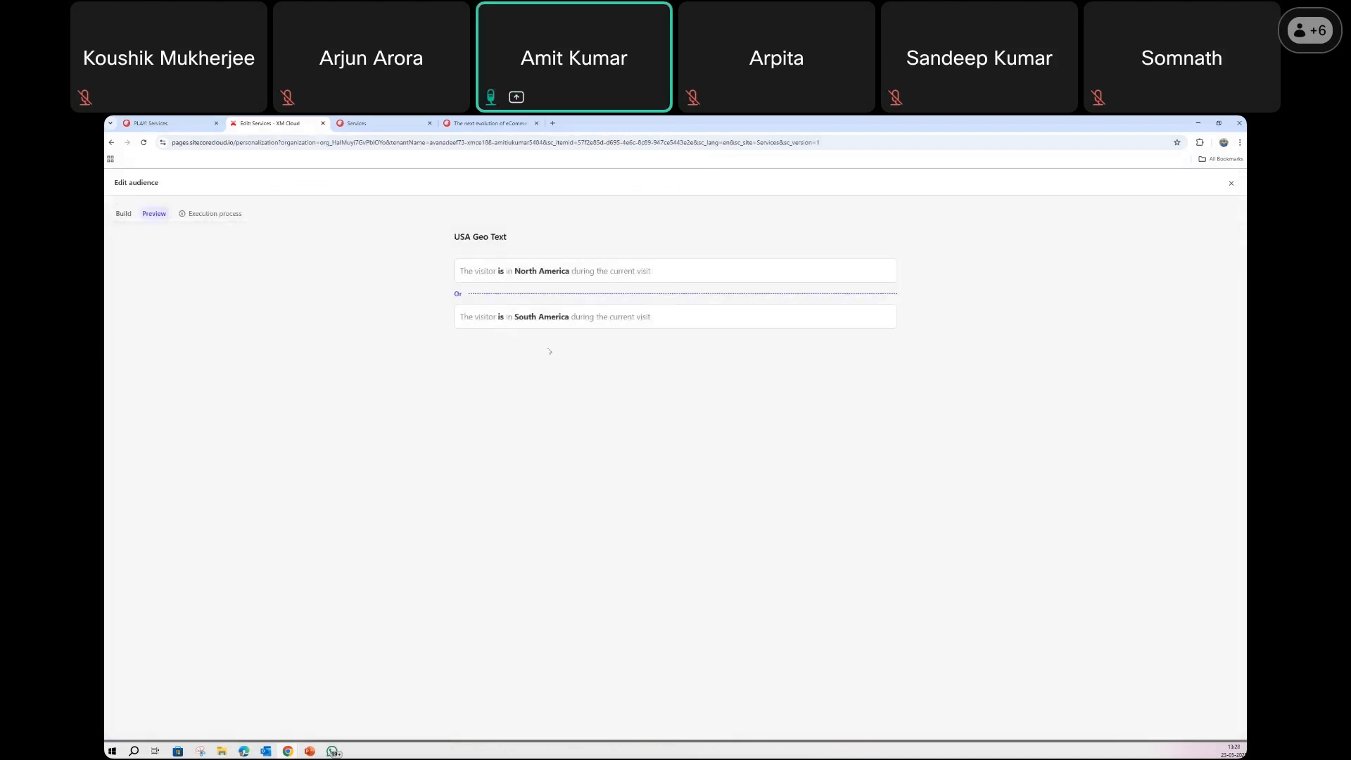
Show the USA Geo Text audience in build mode and filter the available conditions by the Geo tag
click(120, 214)
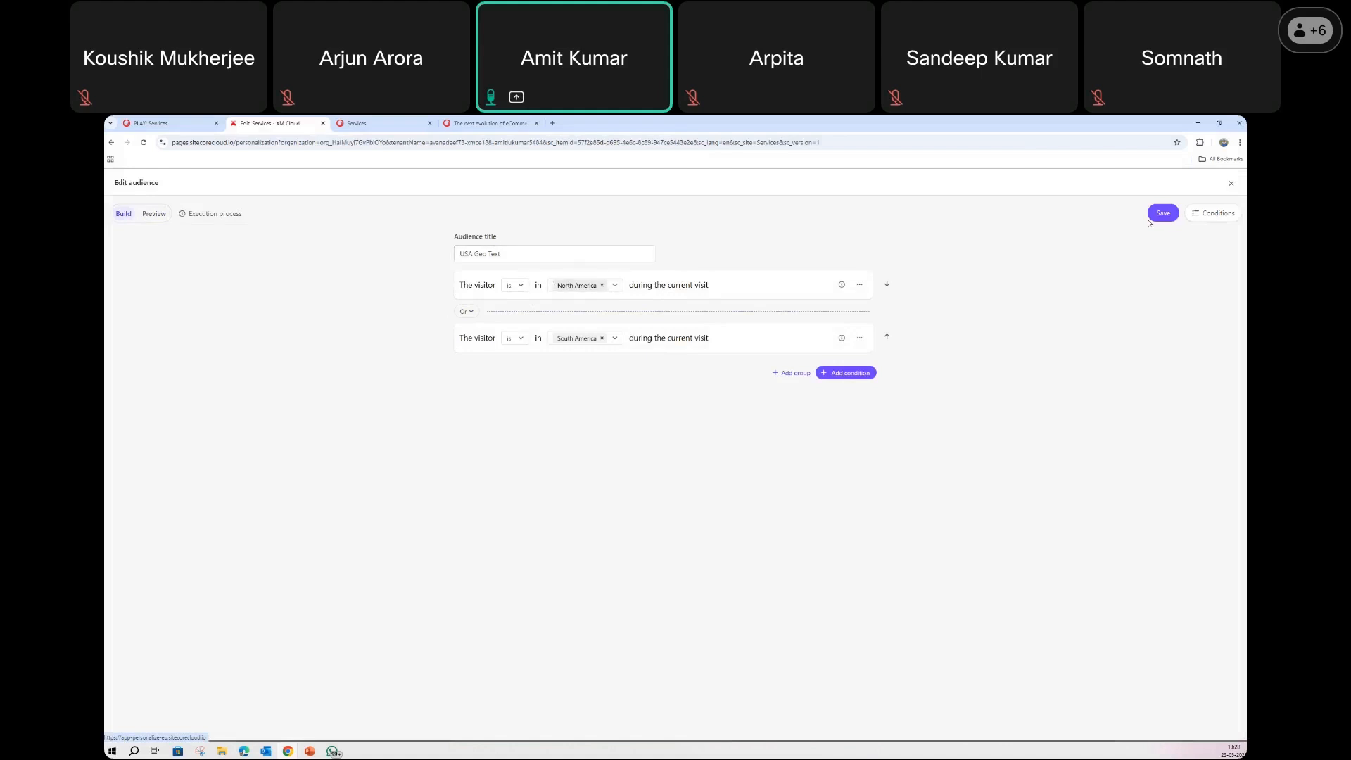
click(1207, 213)
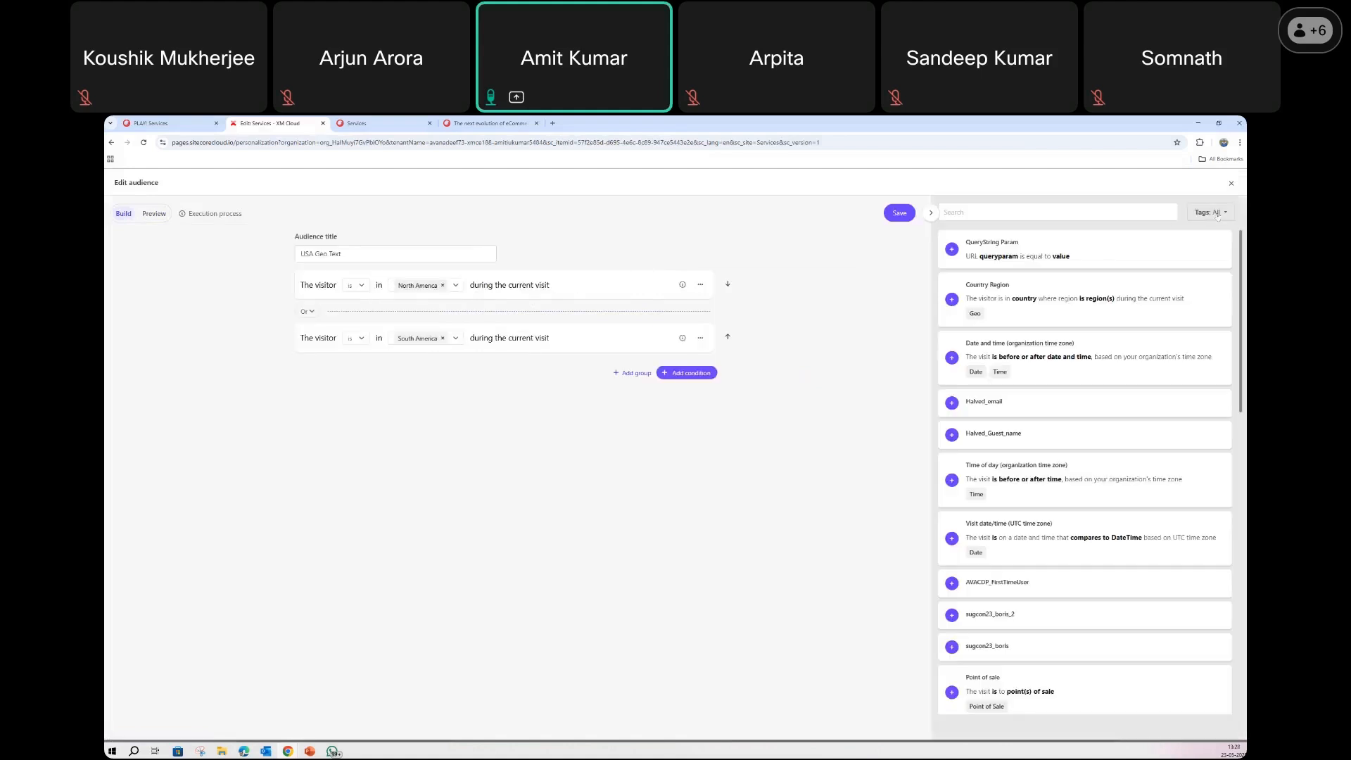
click(1211, 212)
click(1112, 288)
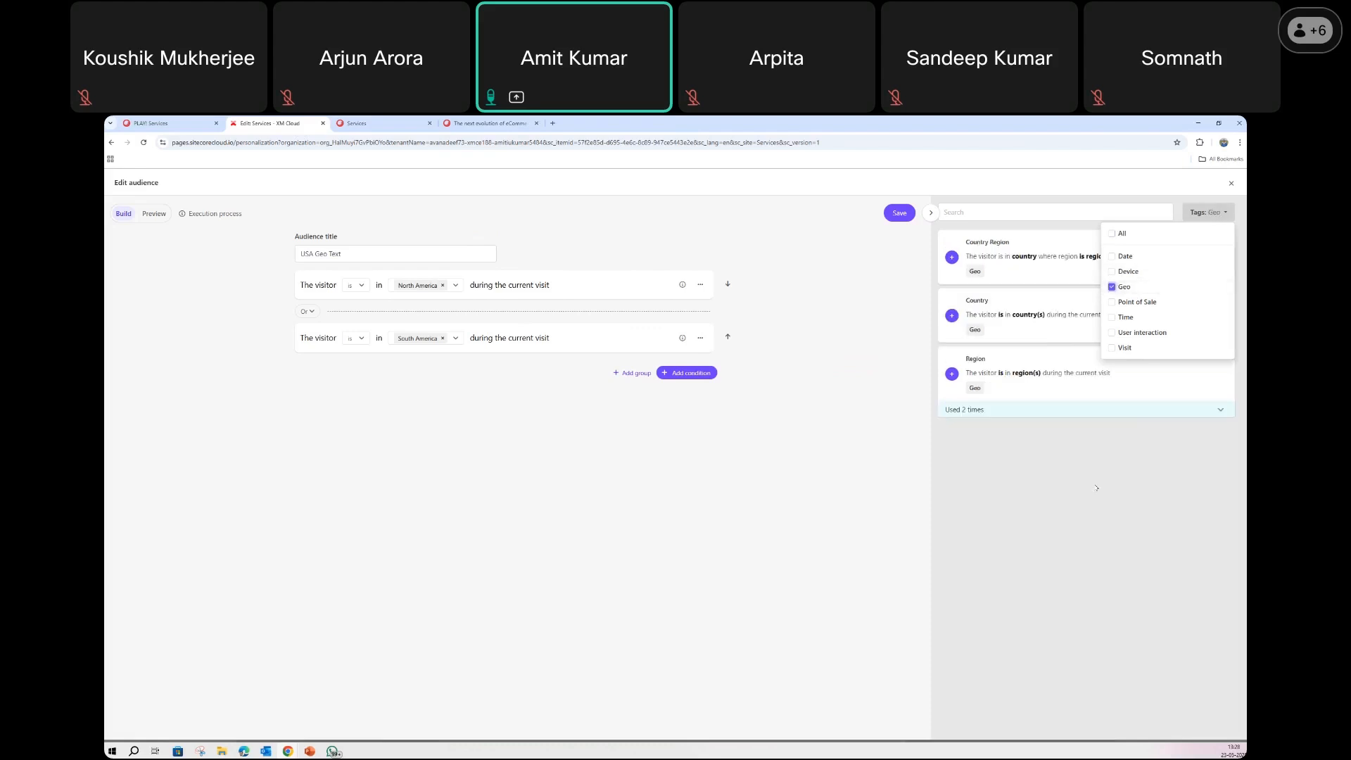
click(965, 434)
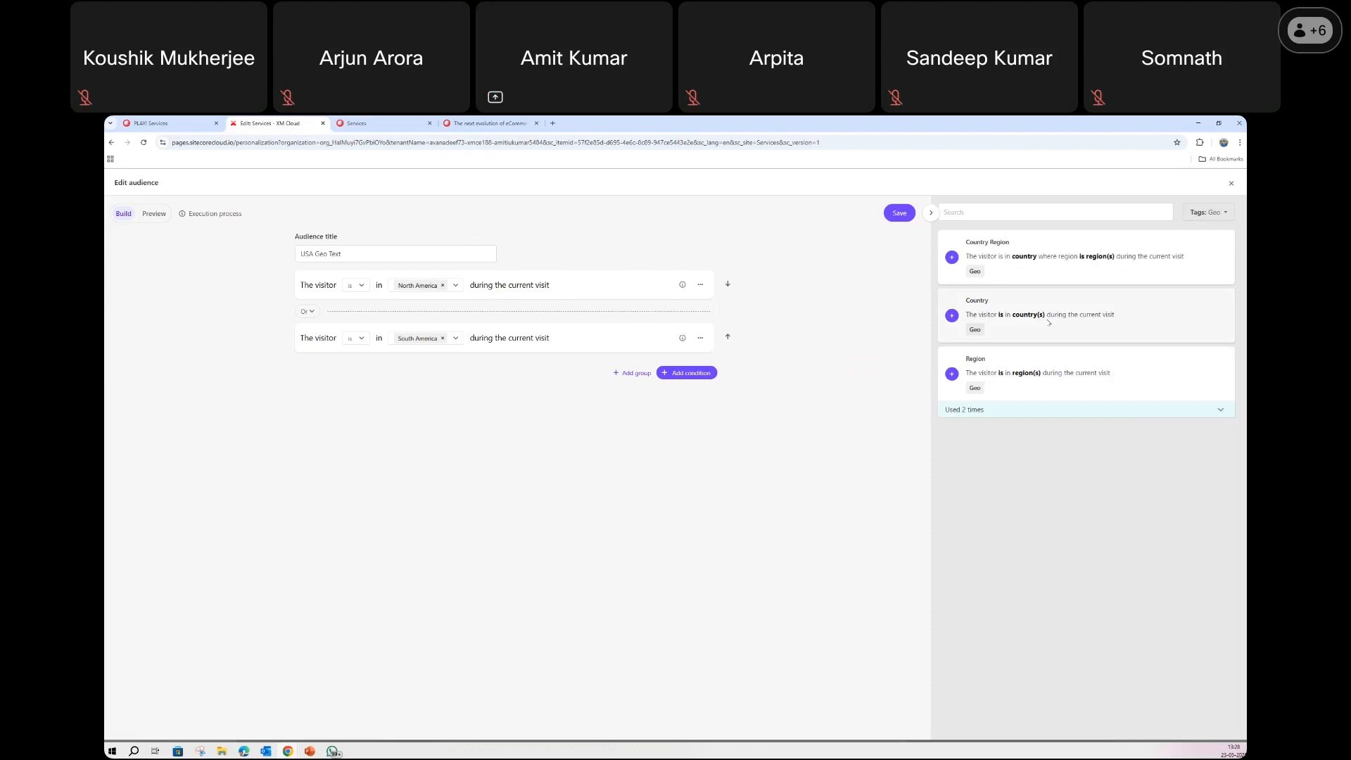
Remove North America from the audience's first region condition and add a Country Region condition
click(442, 285)
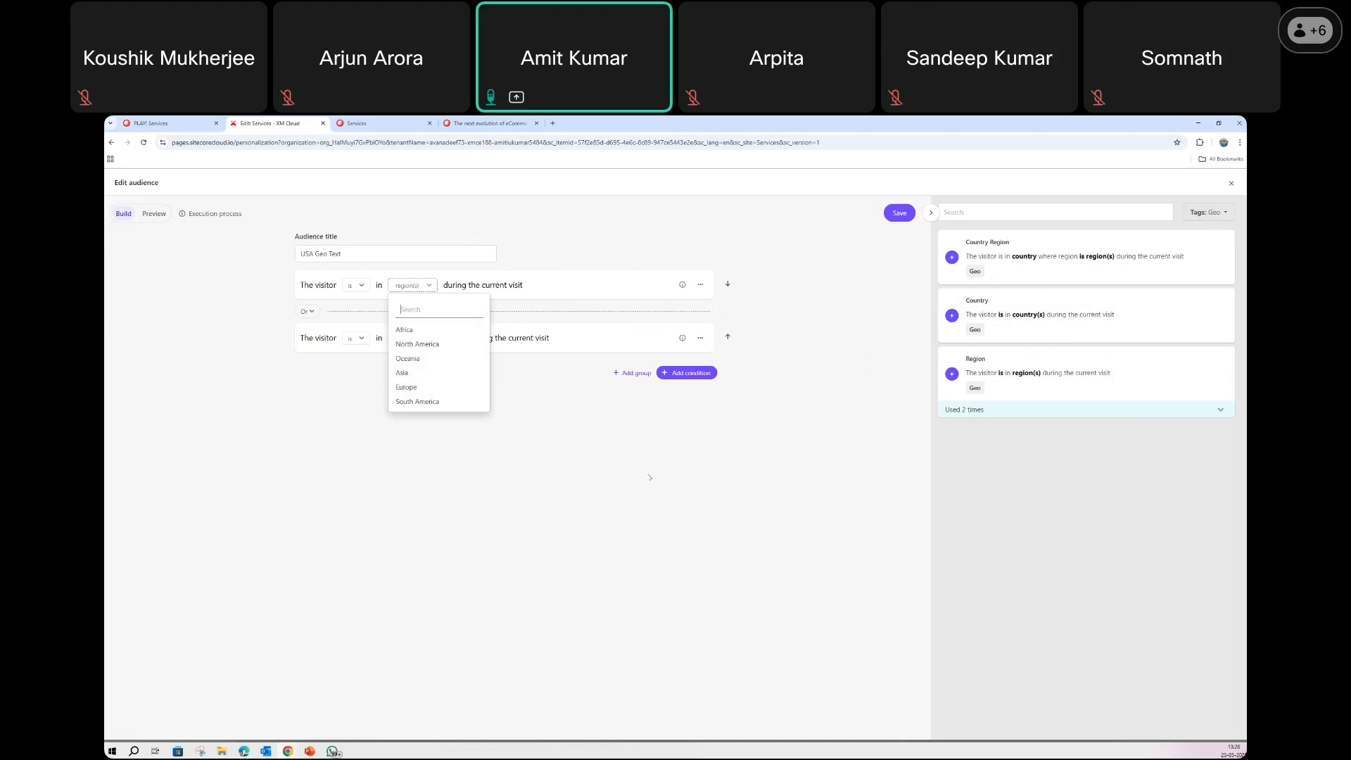
click(665, 456)
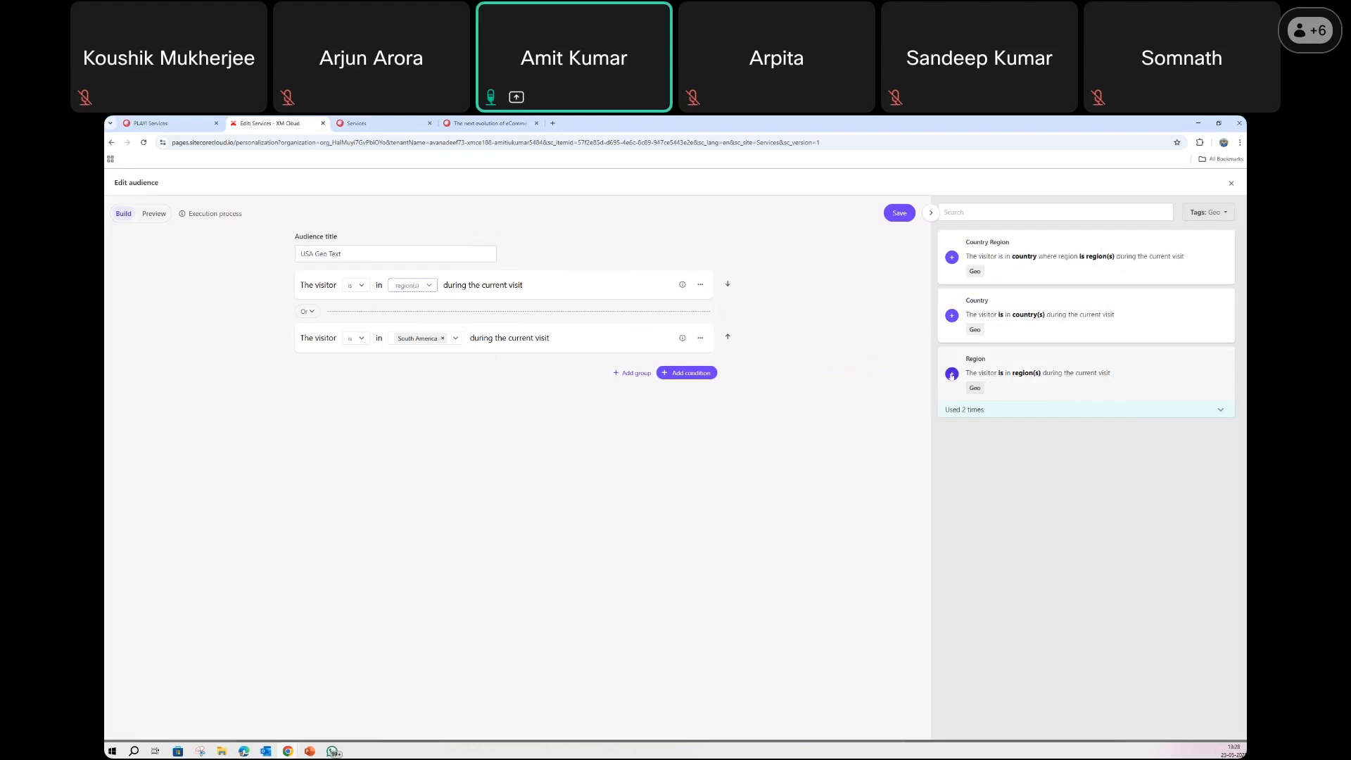
click(951, 257)
Examine the country and region choices of the Country Region condition and close the audience editor without saving
click(396, 401)
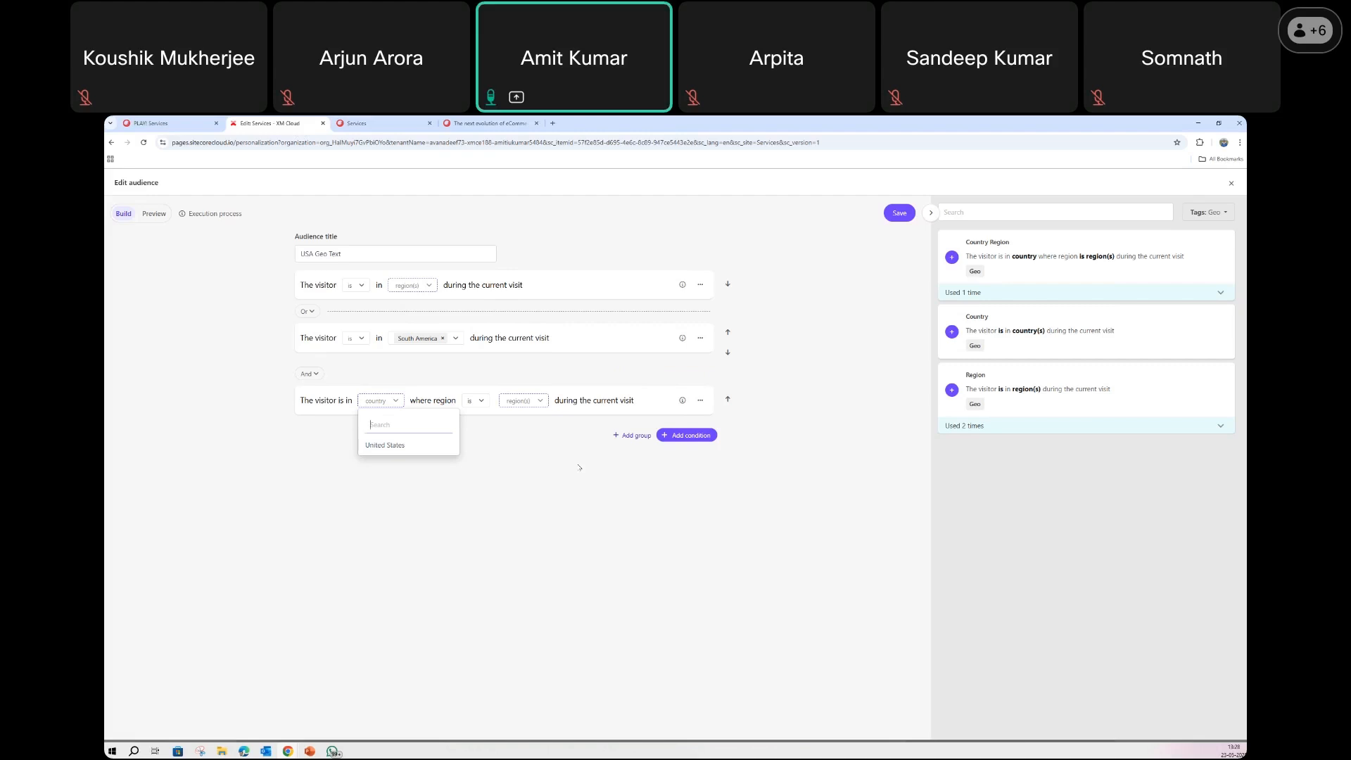
click(536, 401)
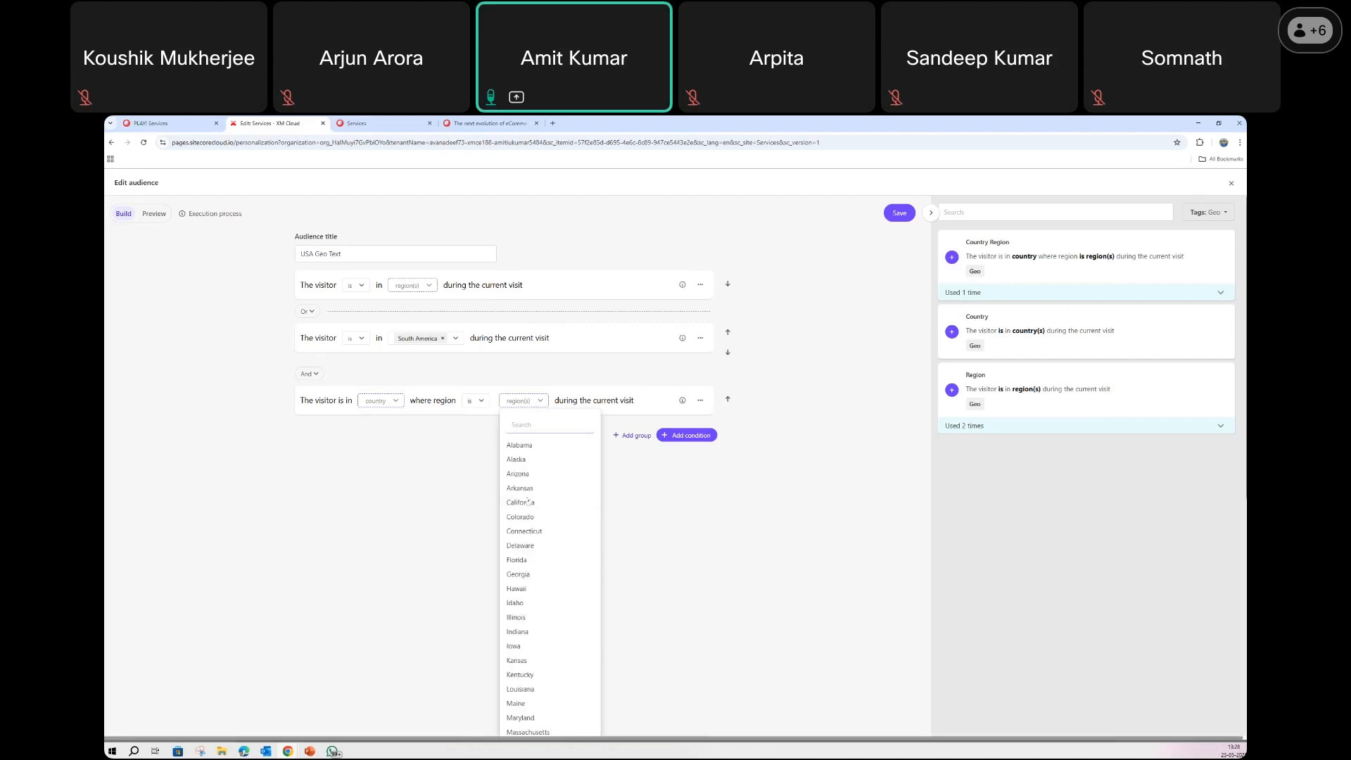
scroll(534, 507, down, 6)
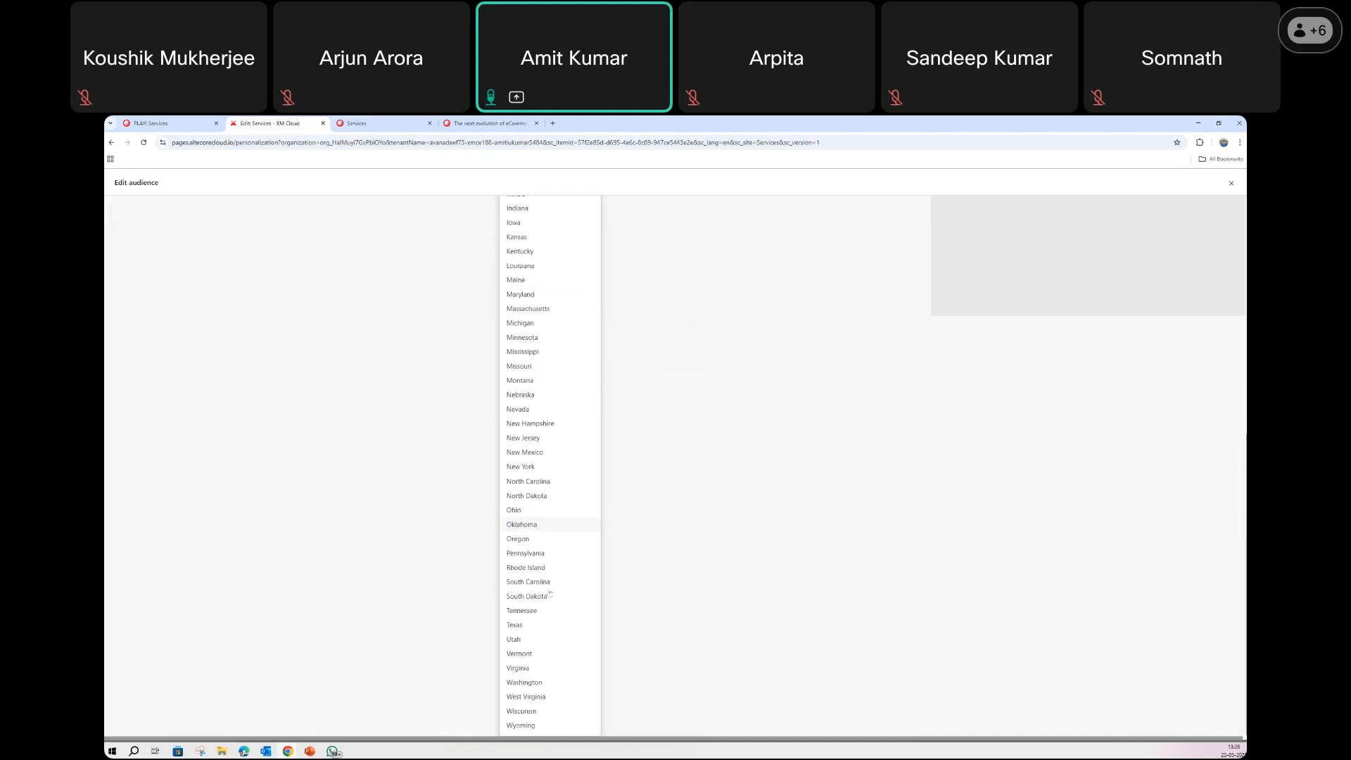
scroll(551, 595, up, 6)
click(444, 492)
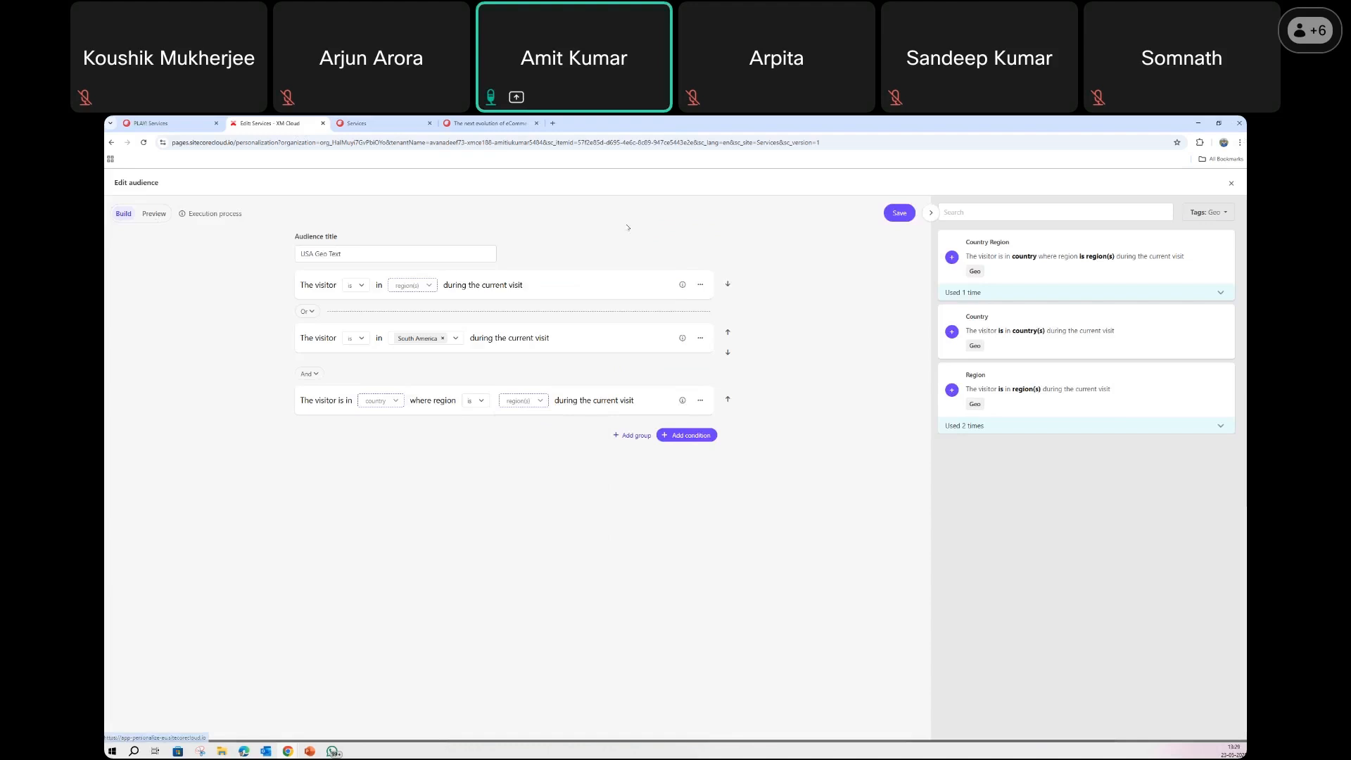
click(1232, 184)
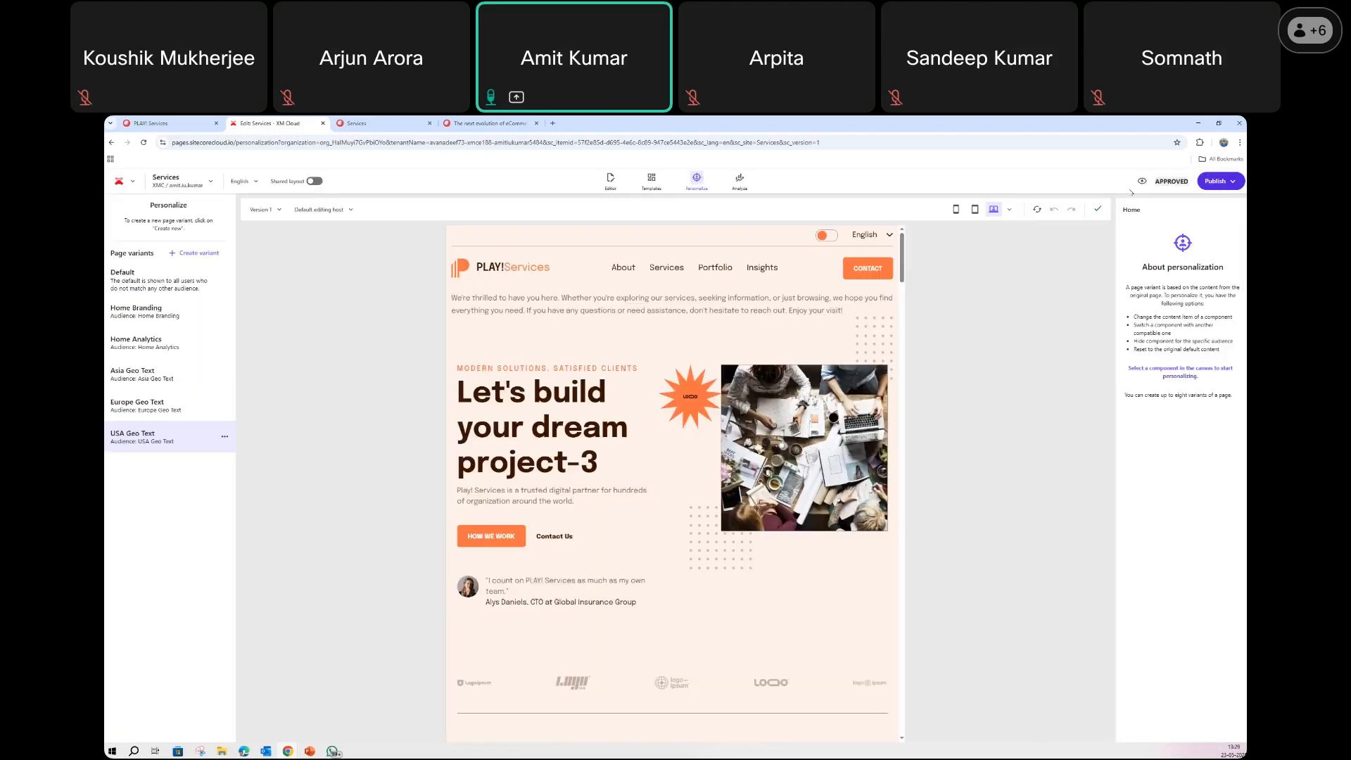
click(1197, 124)
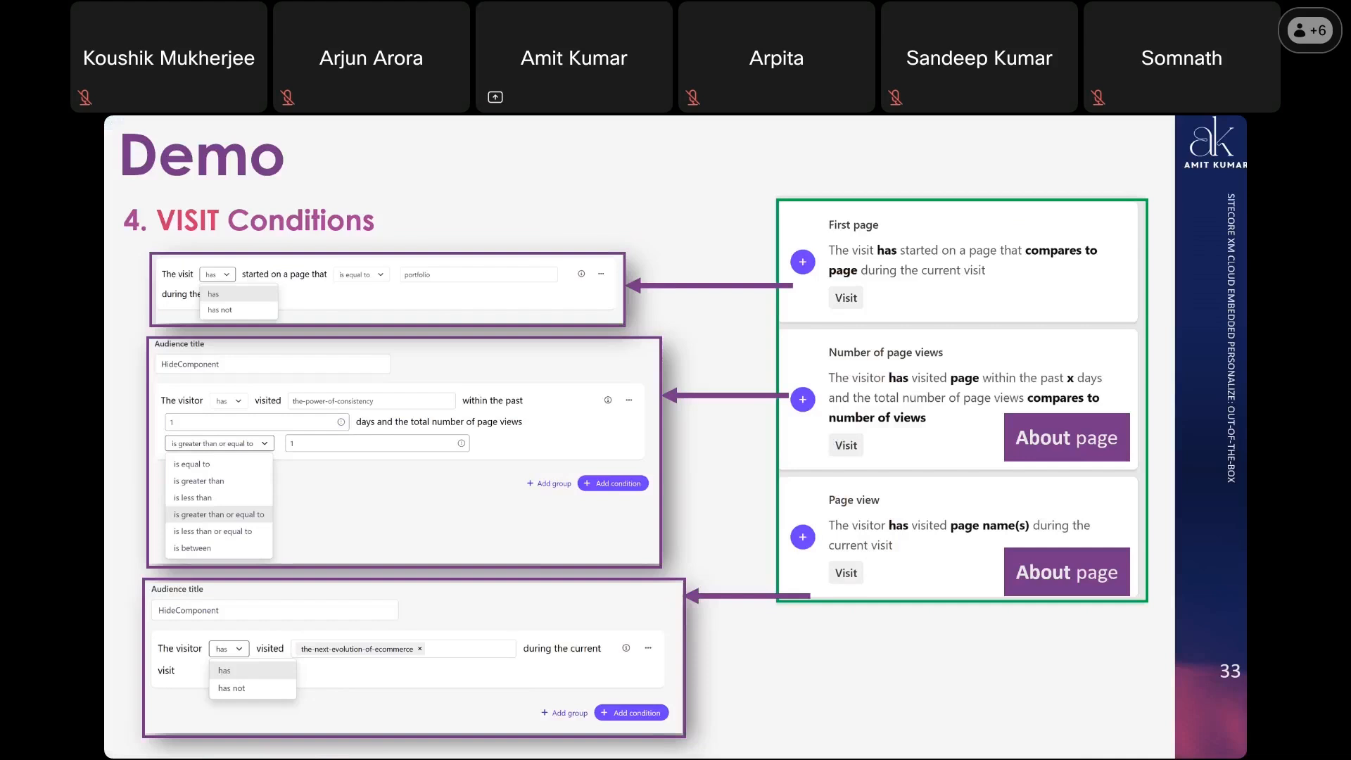
key(Right)
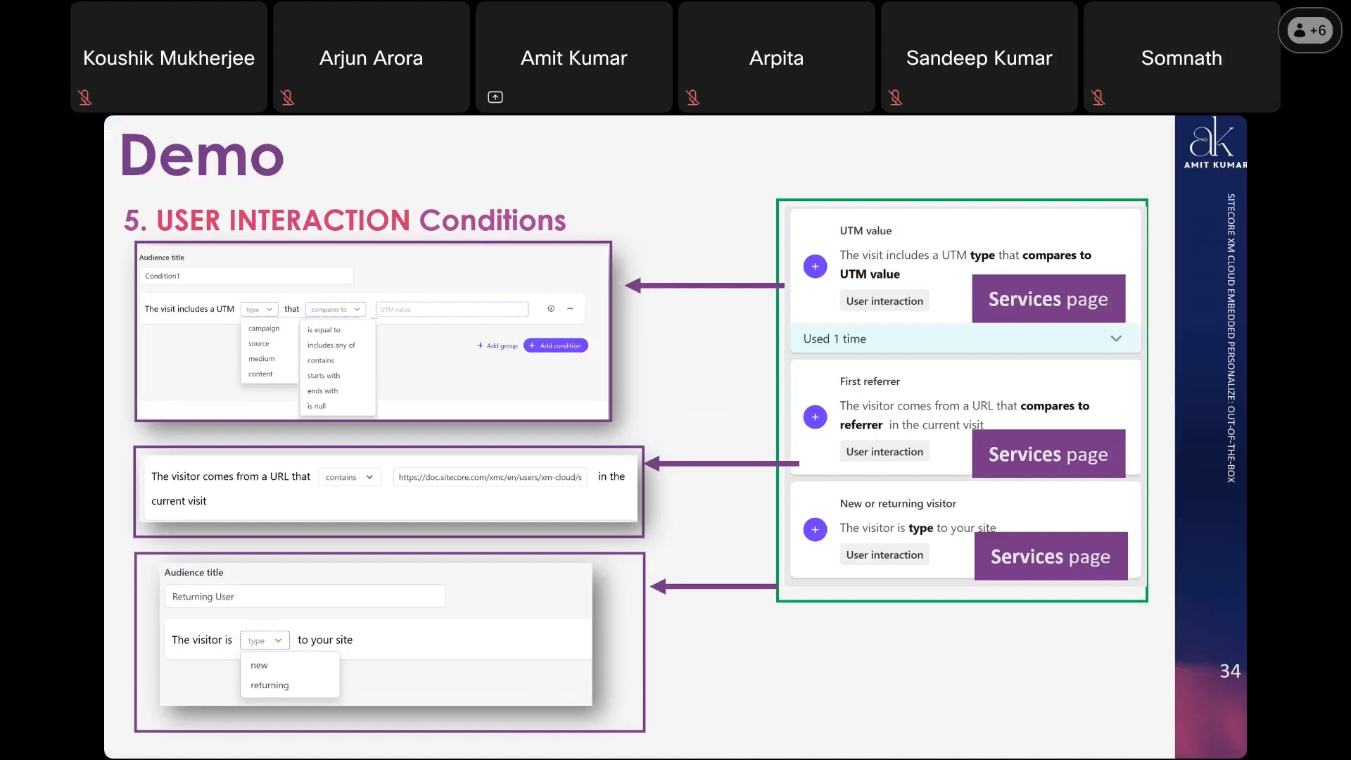
key(Right)
key(Right)
key(Right)
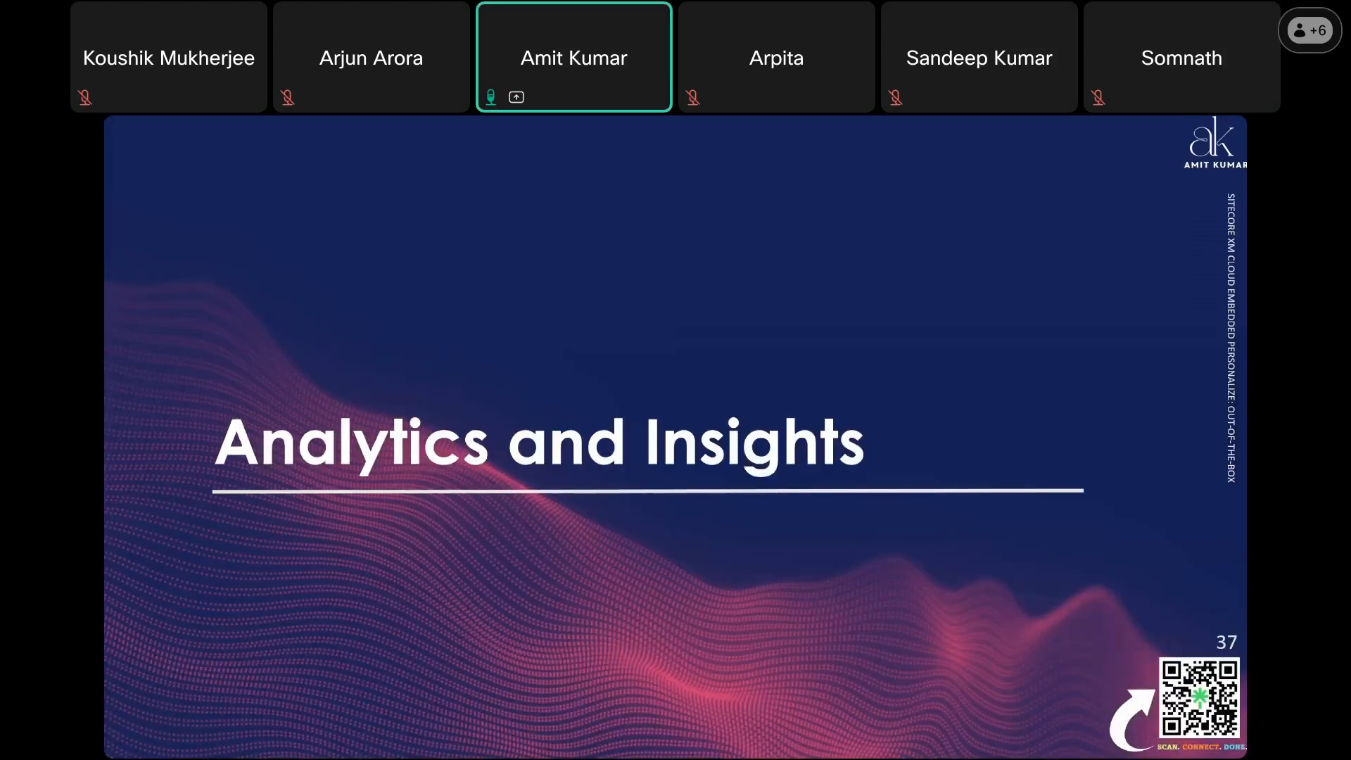
key(Right)
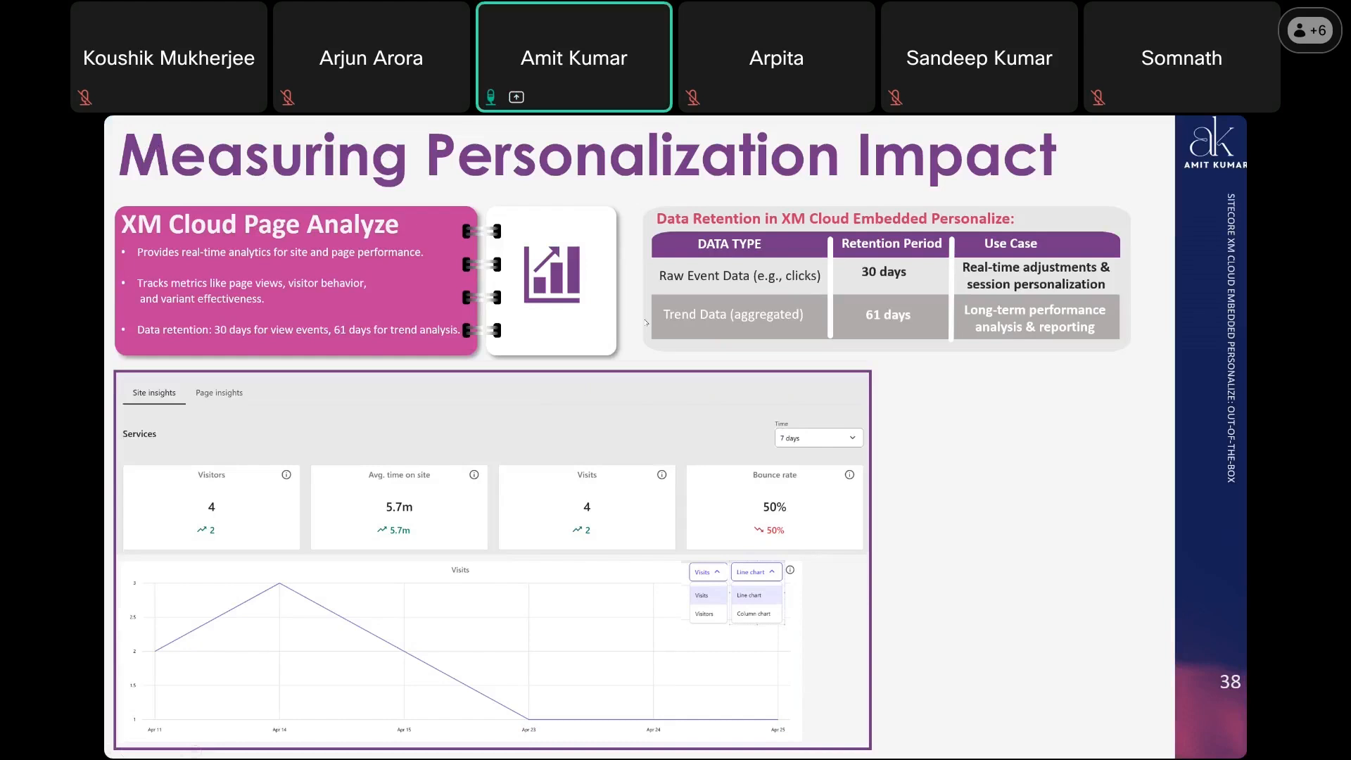
Switch back to XM Cloud and examine the Services site insights, including top pages, countries, first page, source, browser and operating system
key(alt+Tab)
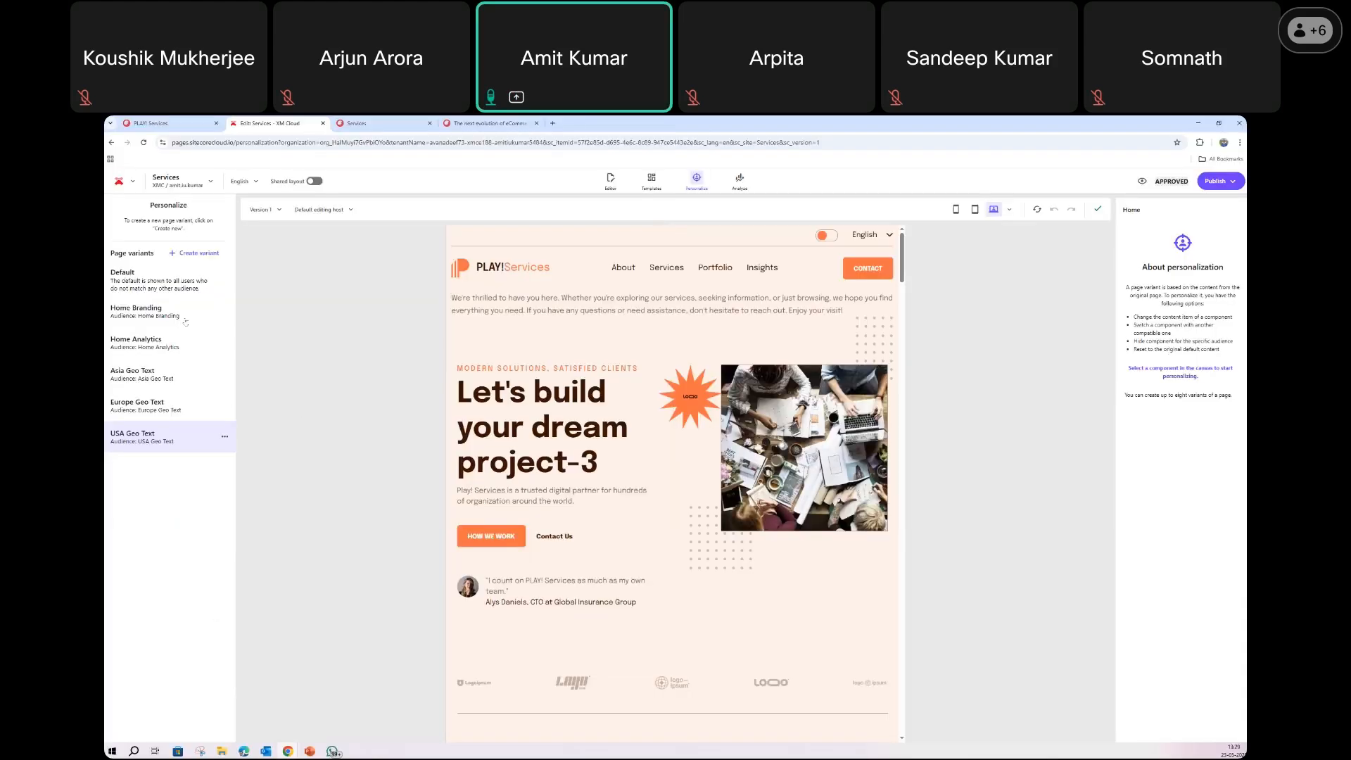
click(740, 180)
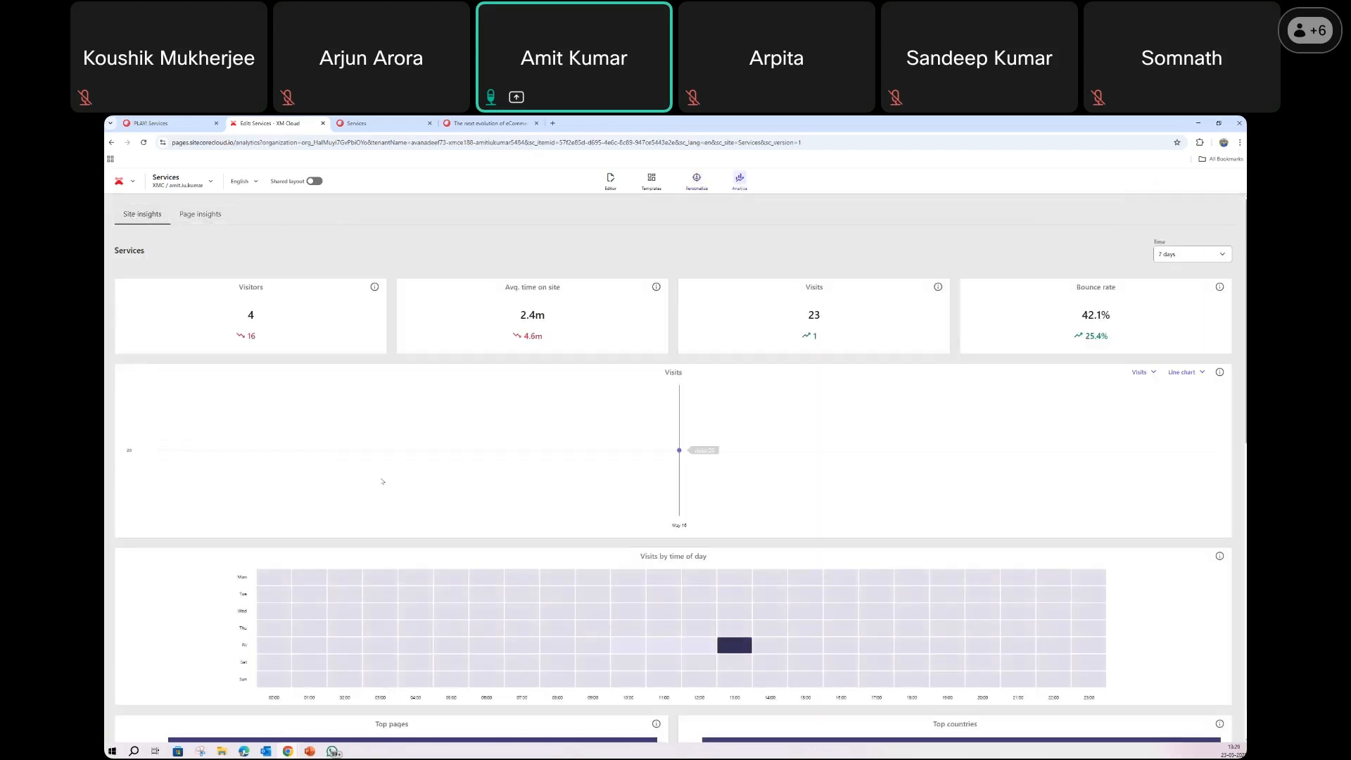
scroll(427, 543, down, 5)
scroll(427, 543, down, 2)
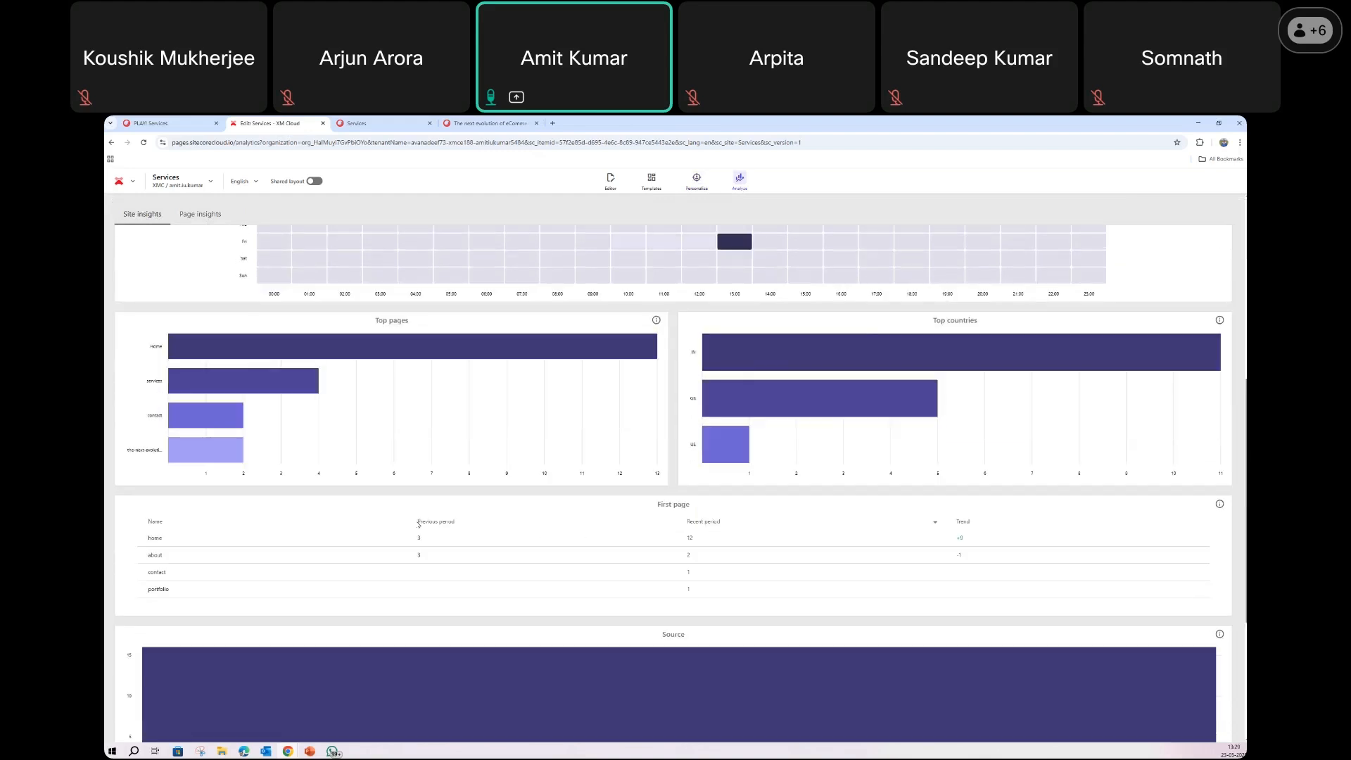
mouse_move(313, 346)
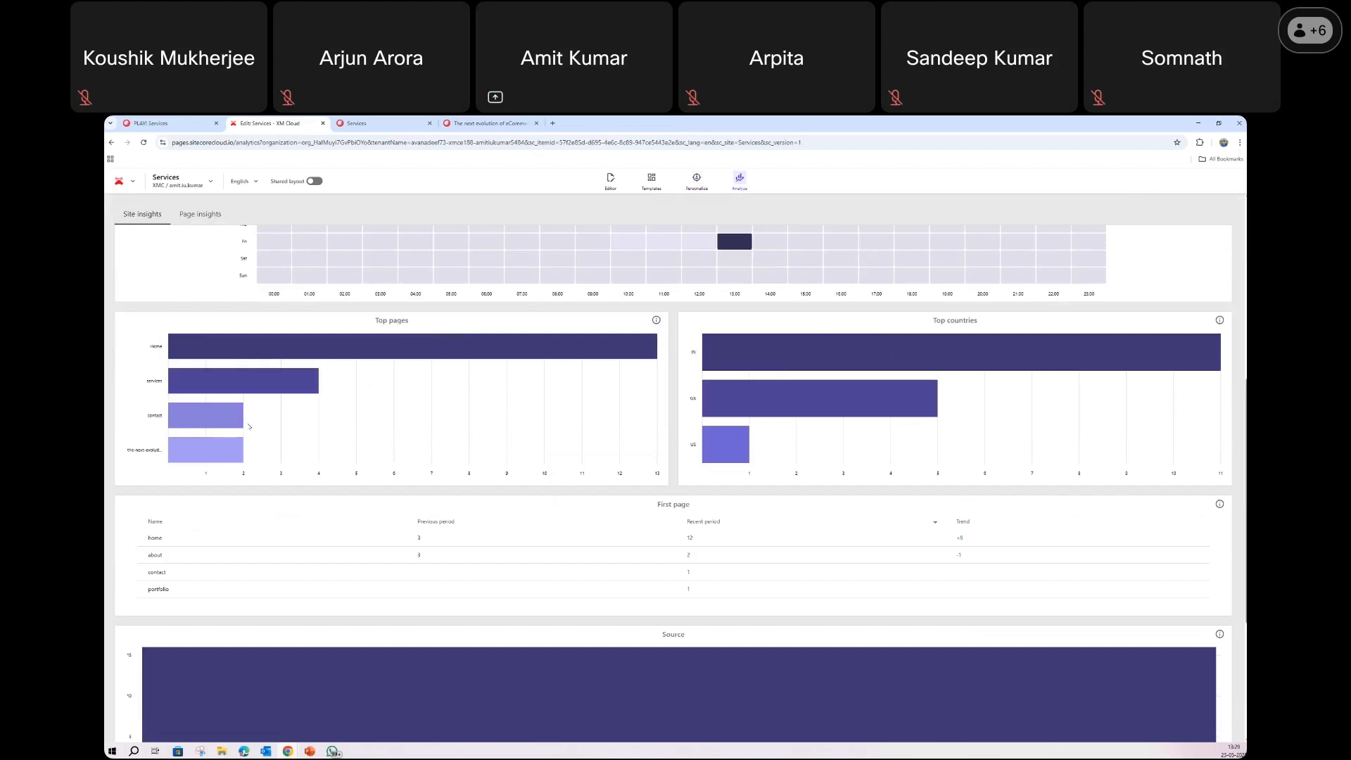
scroll(530, 515, down, 5)
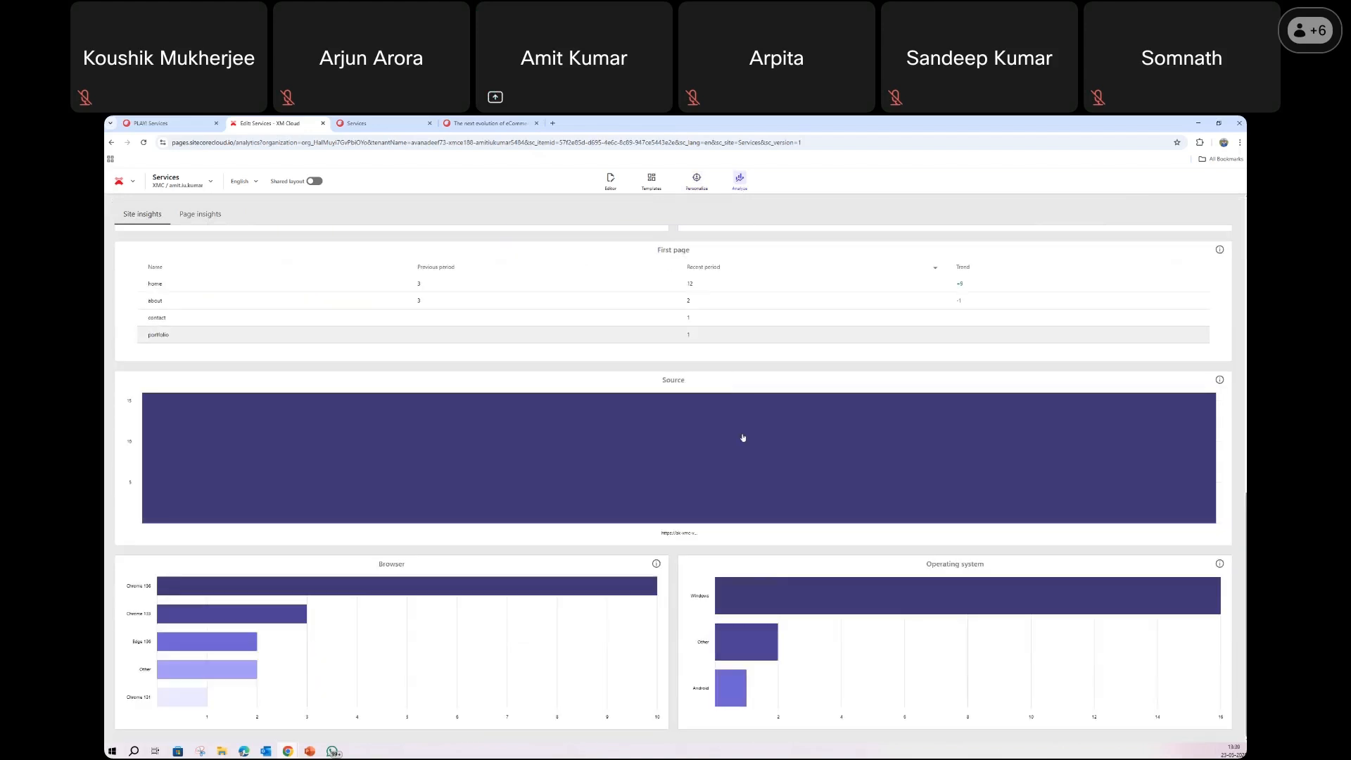
drag(663, 533, 697, 533)
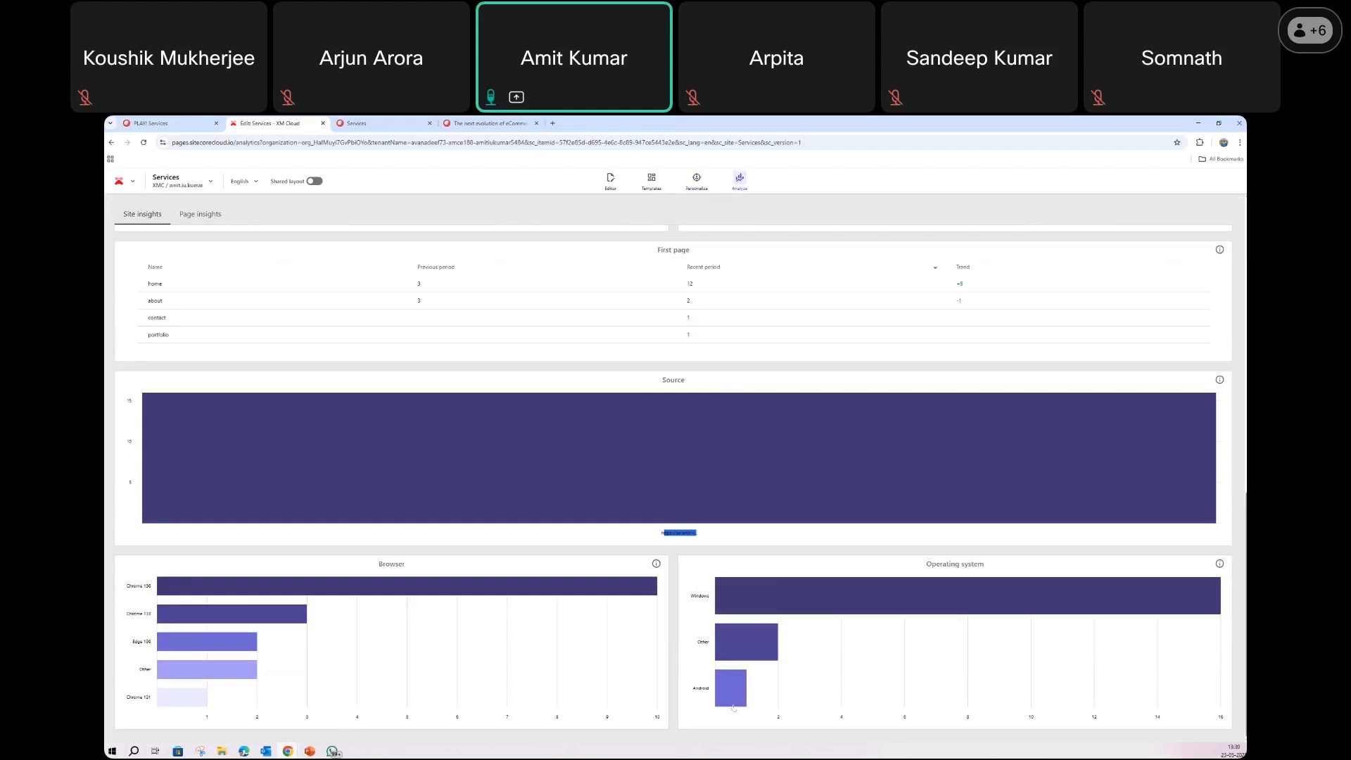
scroll(734, 711, up, 3)
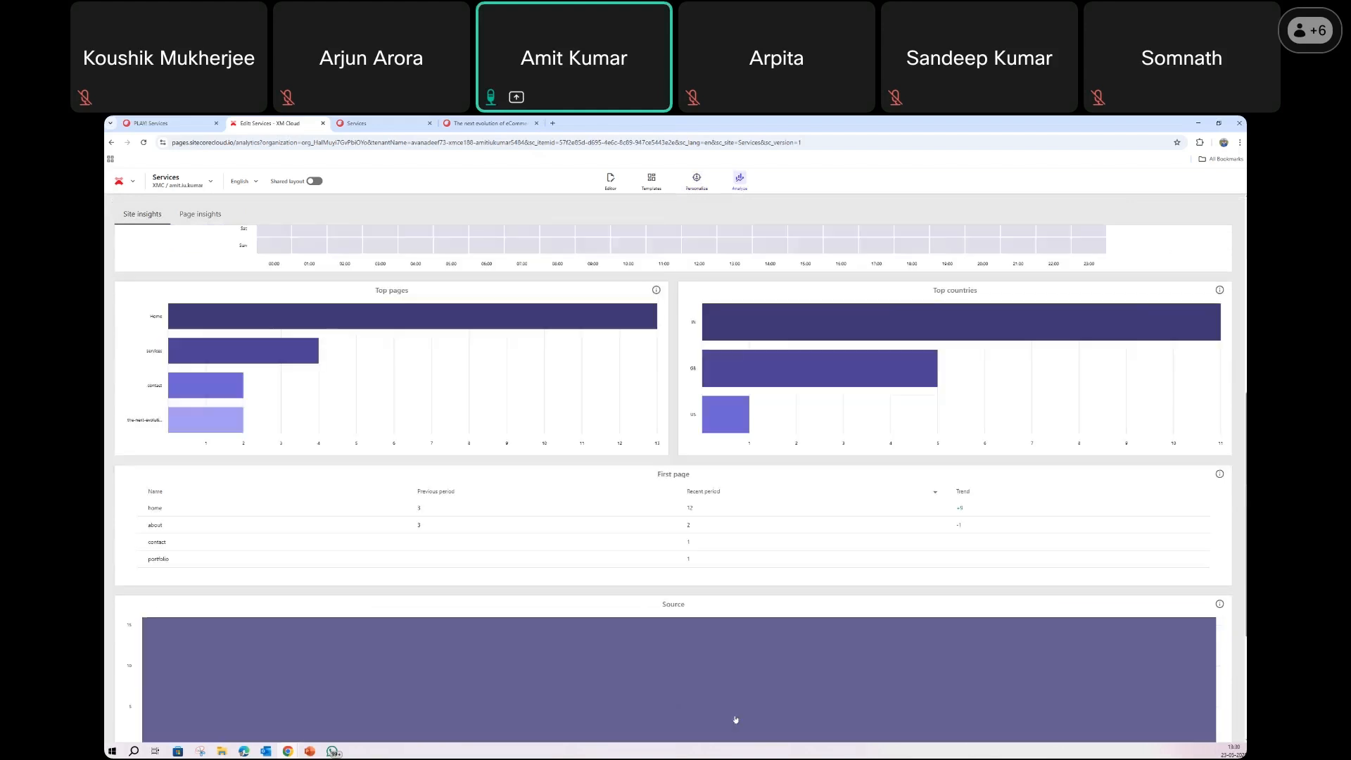
scroll(735, 719, up, 5)
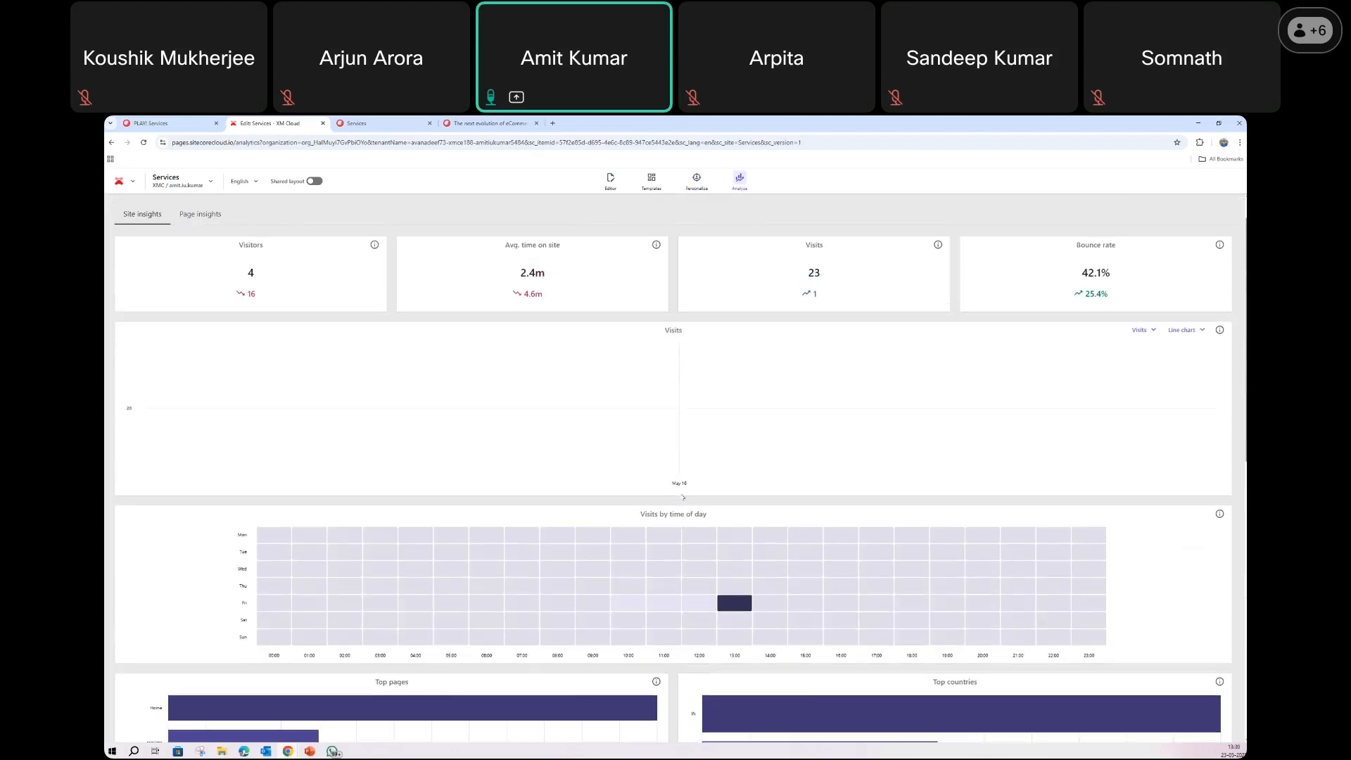
Set the Services site insights time range to 30 days and review the visits, top pages and top countries charts
scroll(683, 496, up, 1)
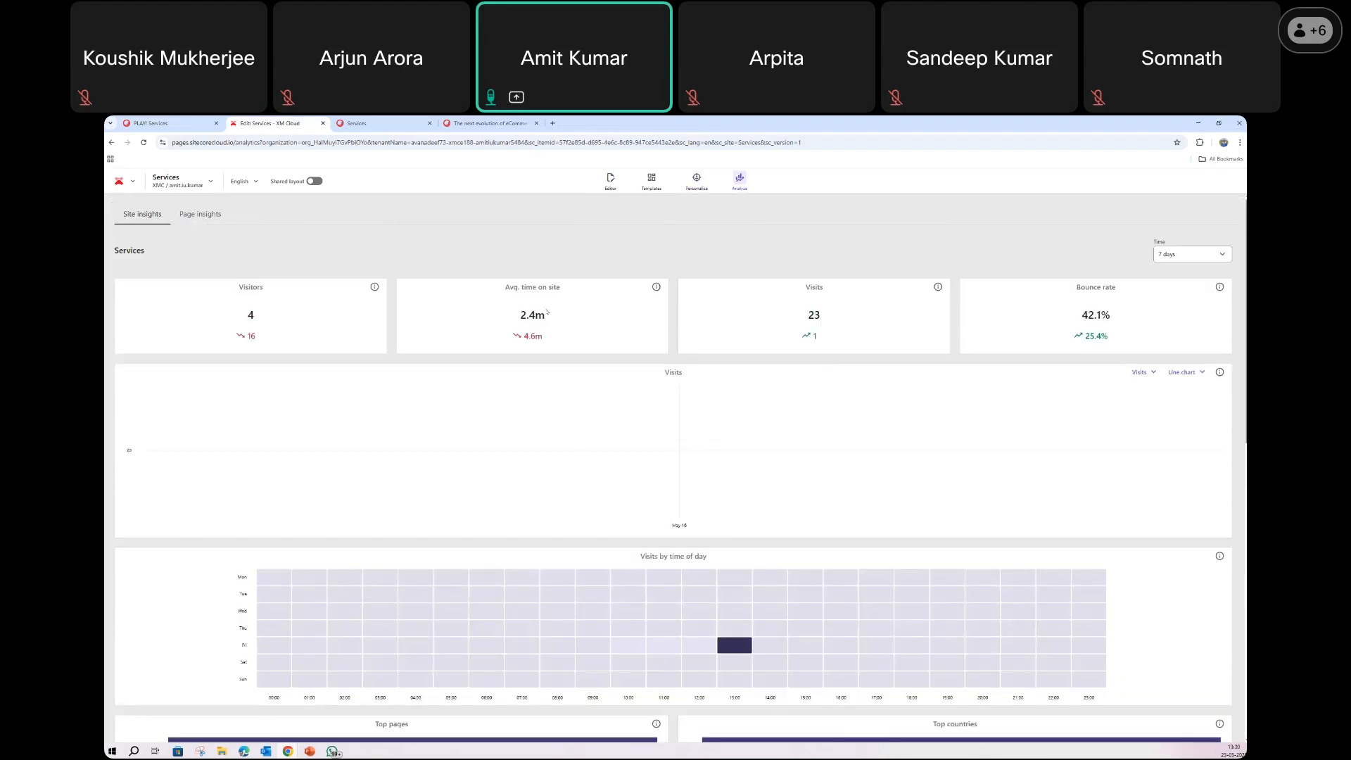
click(1200, 254)
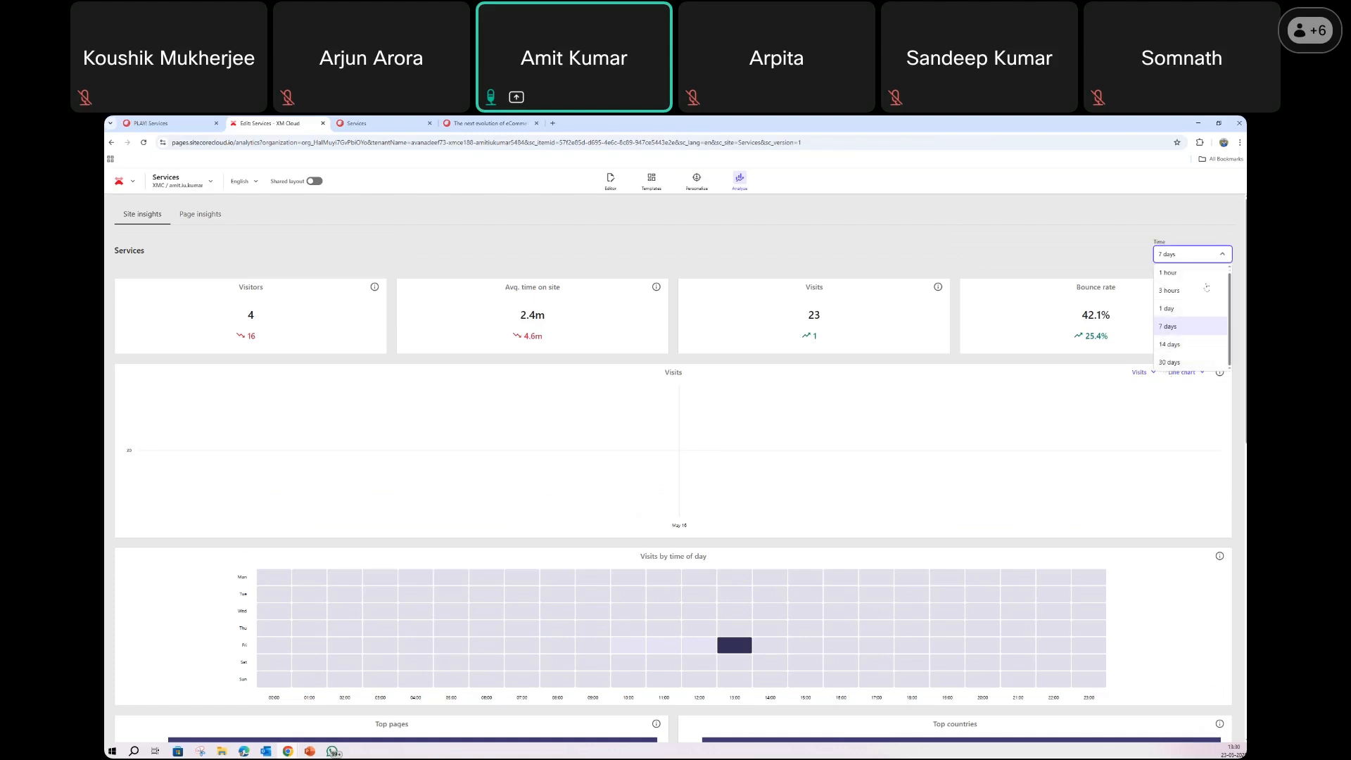
click(1172, 362)
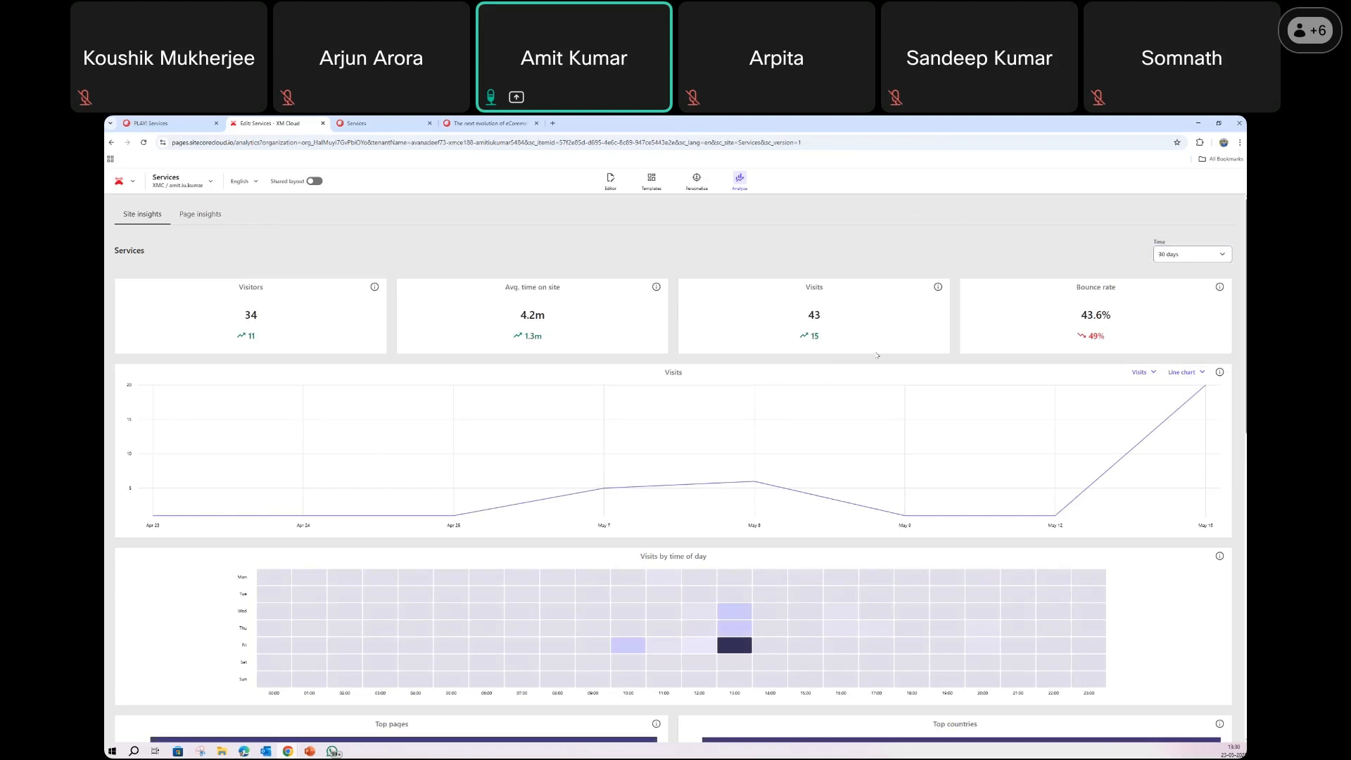
scroll(876, 355, down, 3)
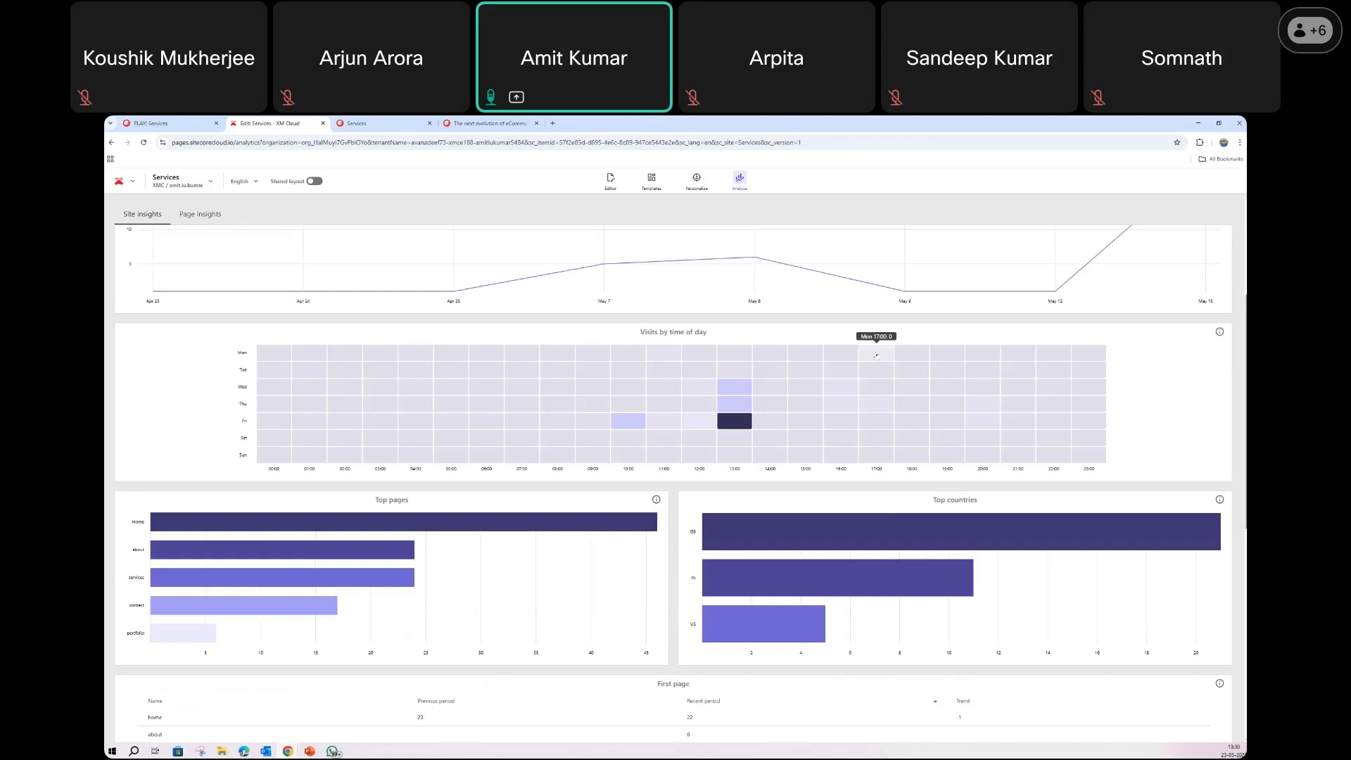
scroll(698, 408, up, 3)
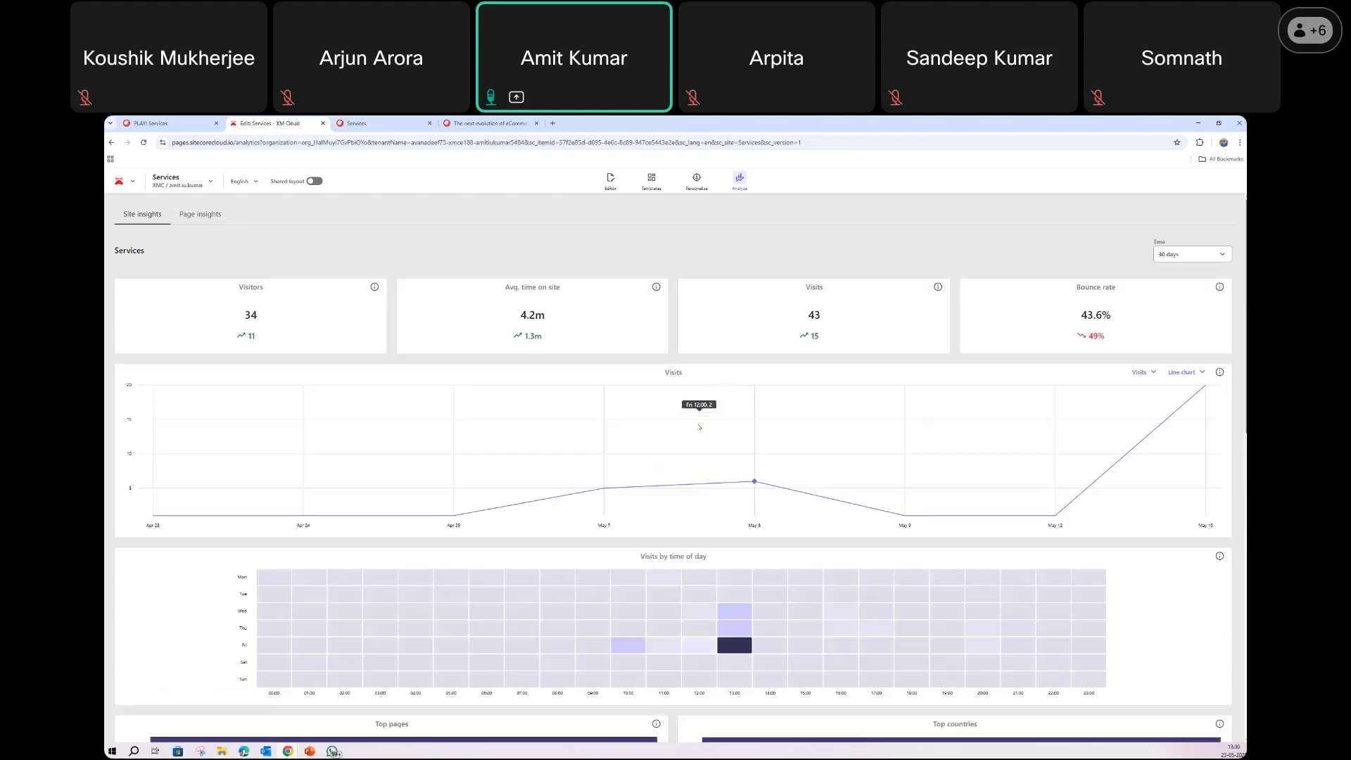
Show the Home page insights and examine variant views, top countries, source, browser and operating system for the Default variant
click(204, 214)
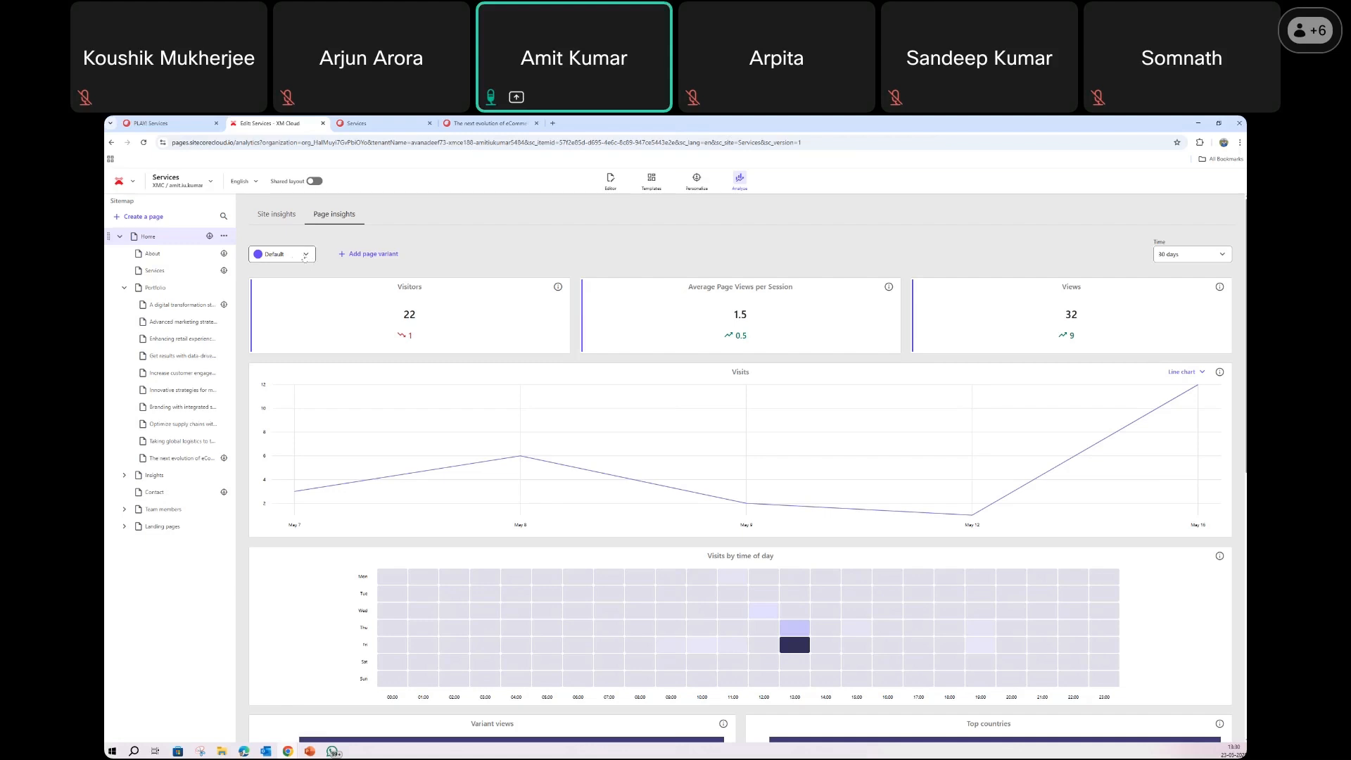
scroll(658, 595, down, 7)
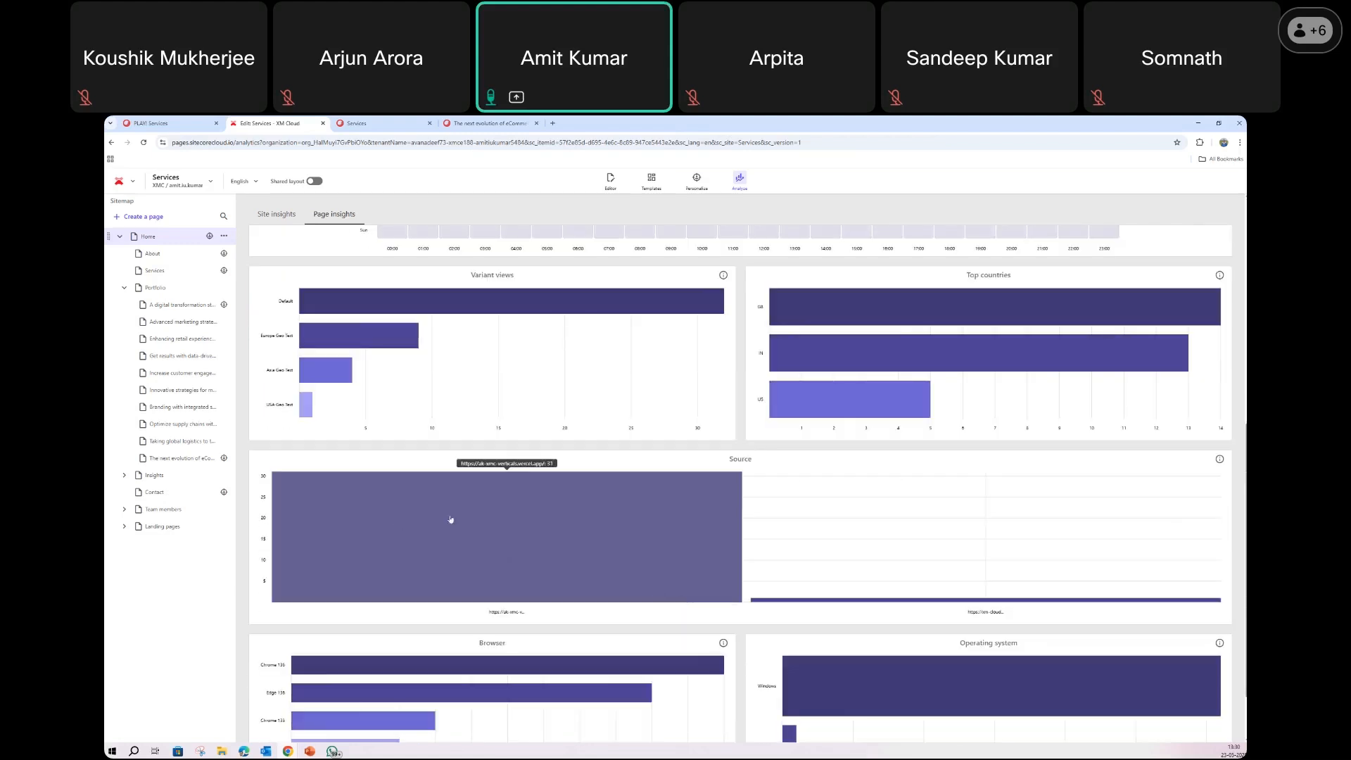
scroll(606, 540, down, 2)
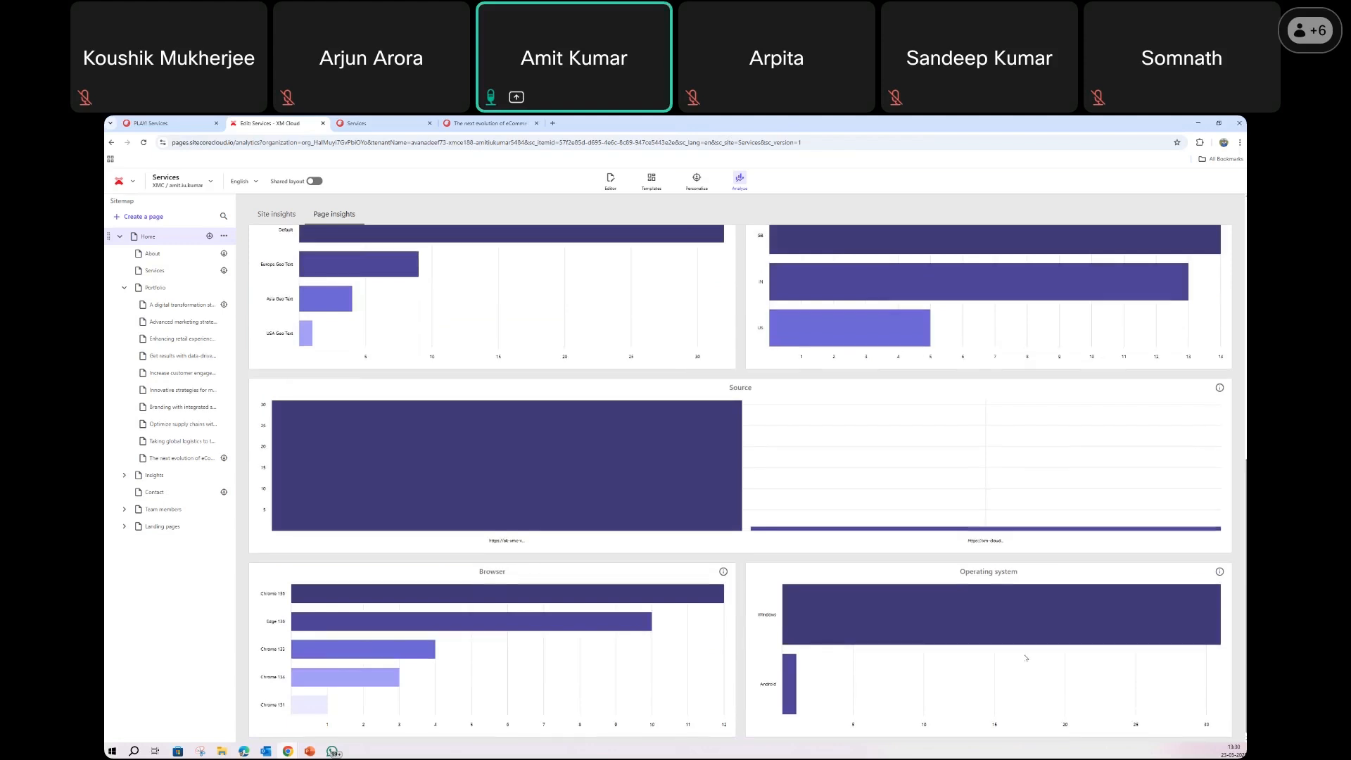
scroll(1026, 658, up, 3)
scroll(1026, 658, up, 1)
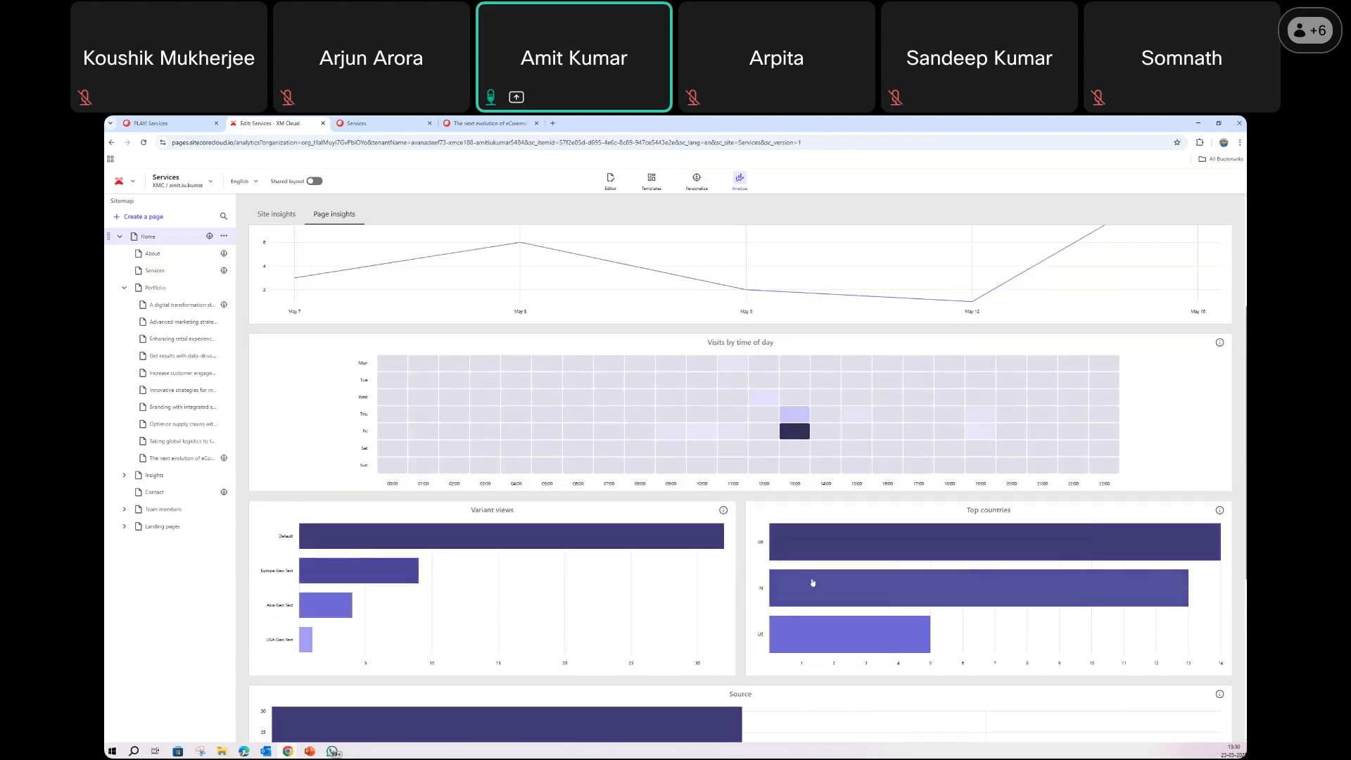
scroll(357, 248, up, 3)
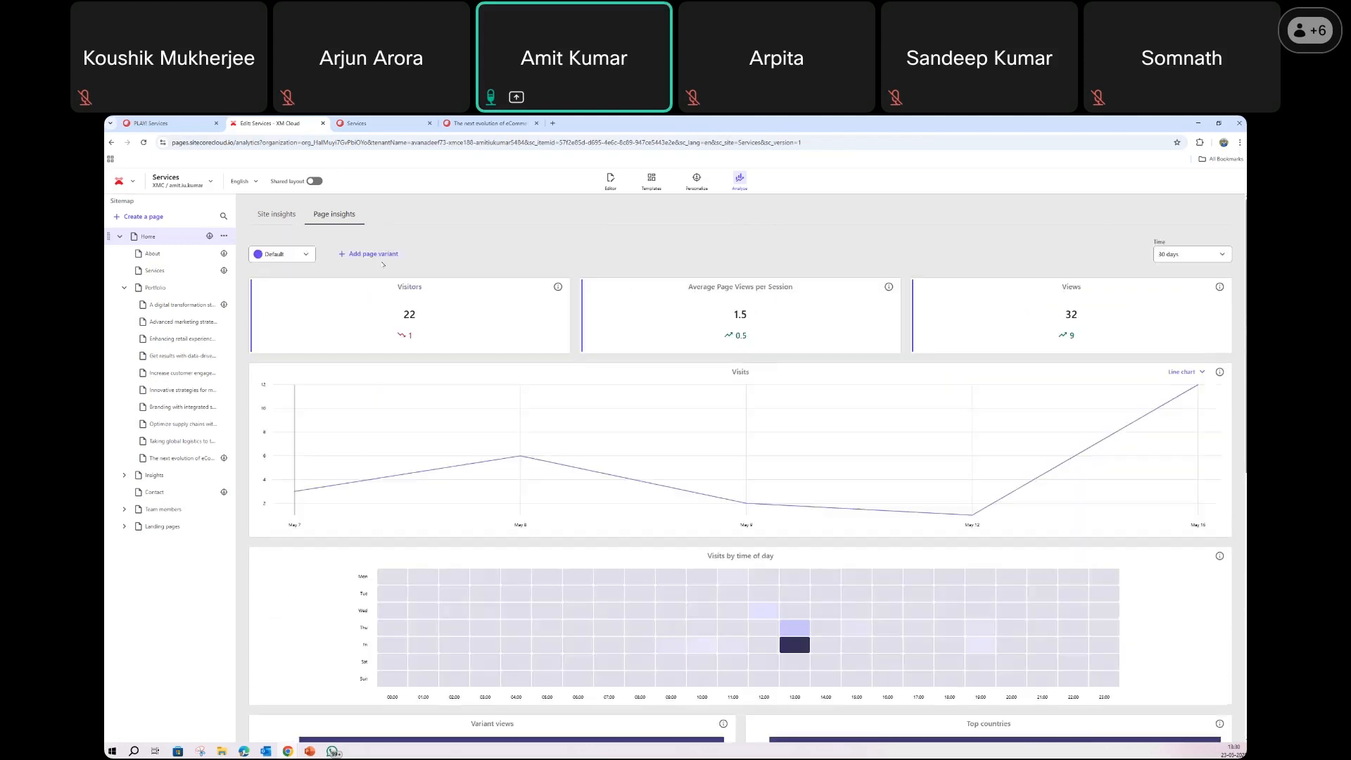
Compare the Europe Geo Text variant with the Asia Geo Text variant in the Home page insights and review their charts
click(306, 254)
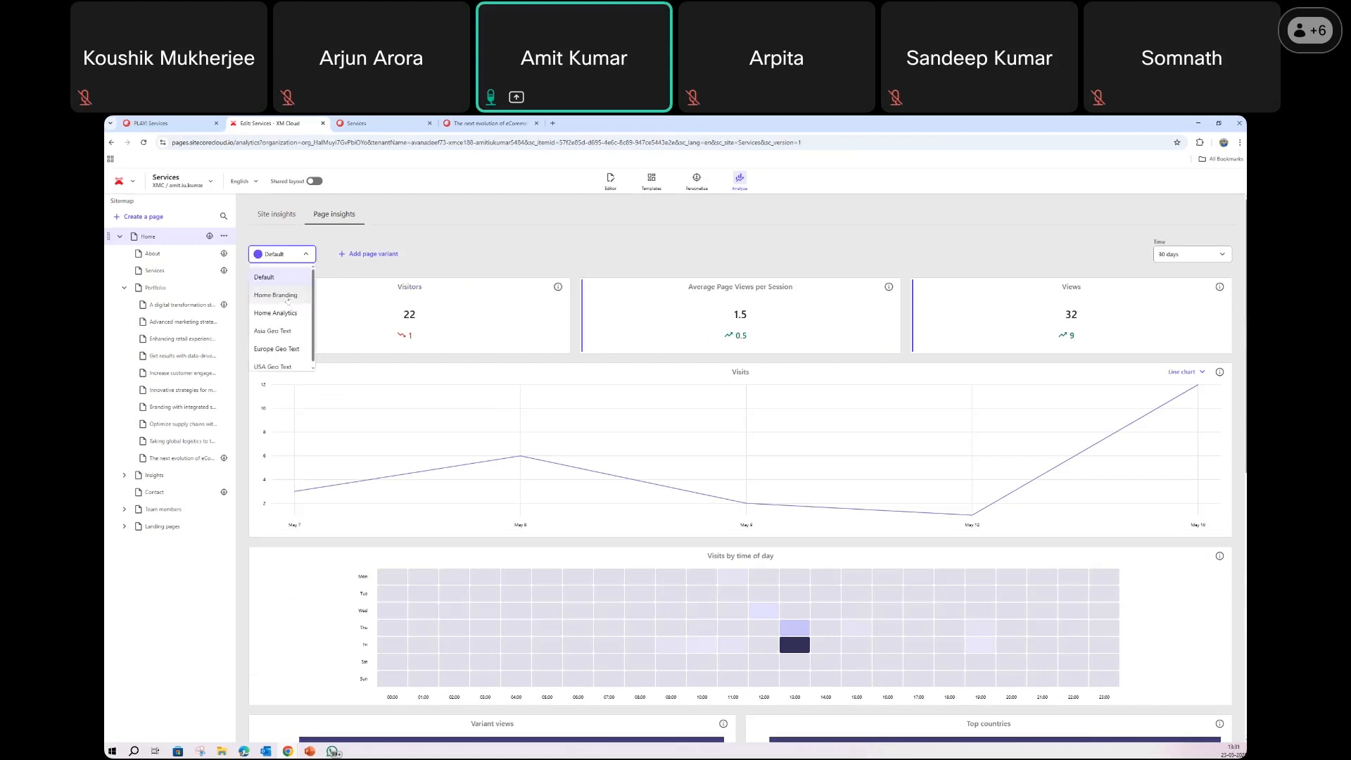
click(276, 349)
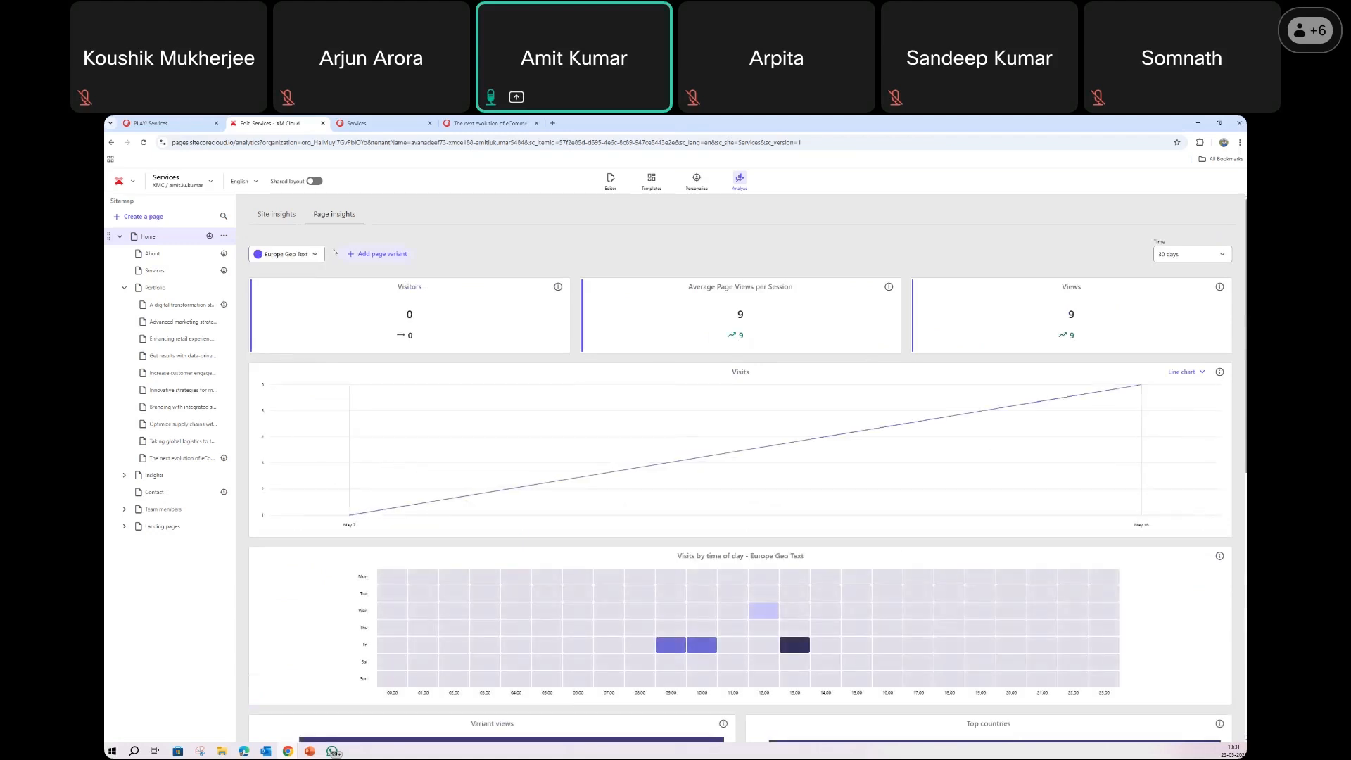
click(385, 254)
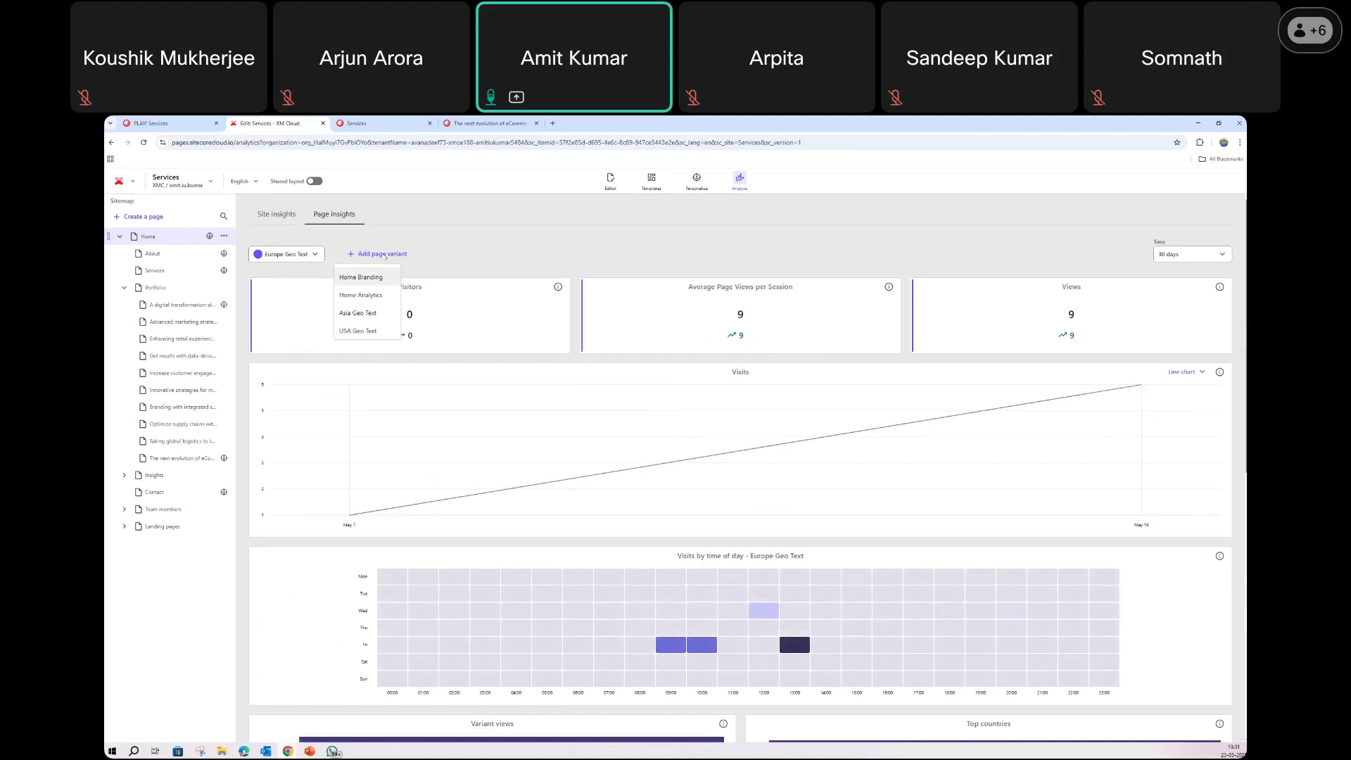
click(370, 313)
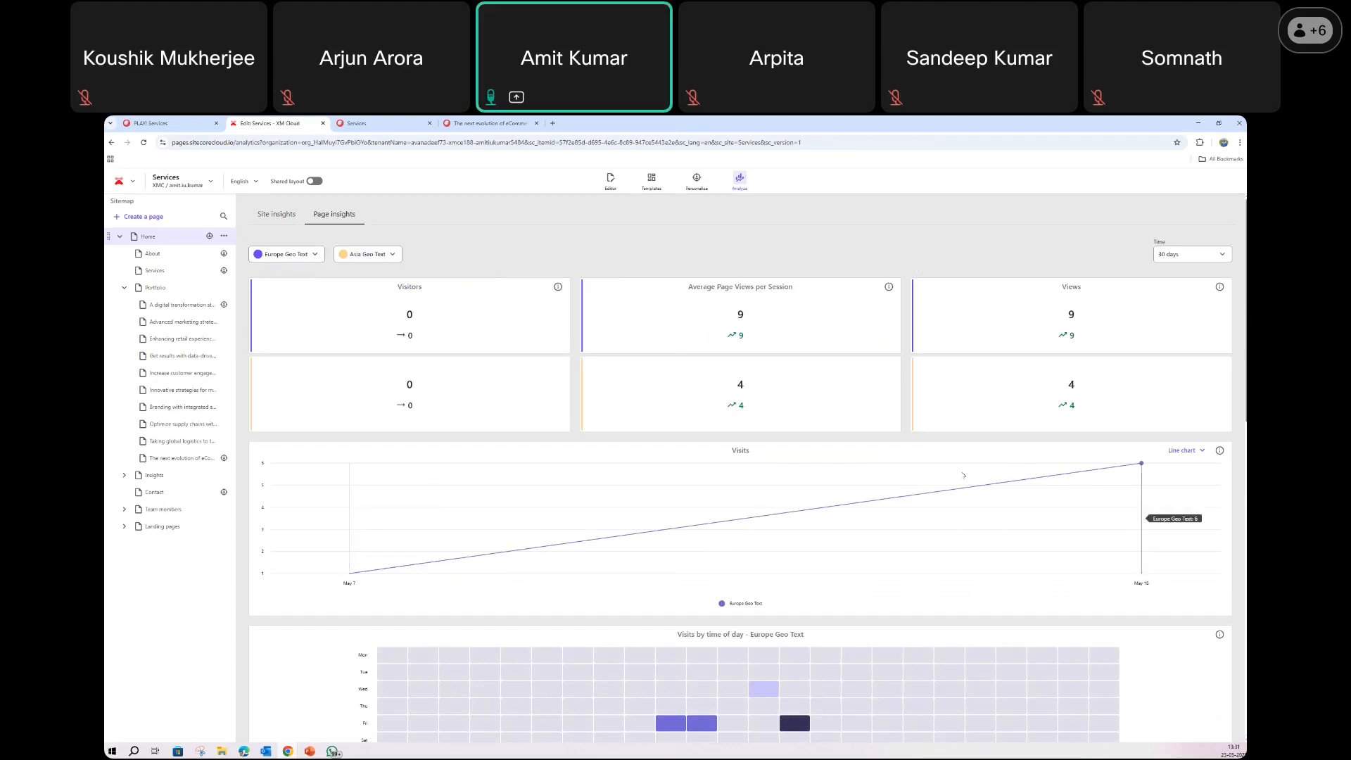
scroll(810, 466, down, 1)
scroll(811, 466, down, 7)
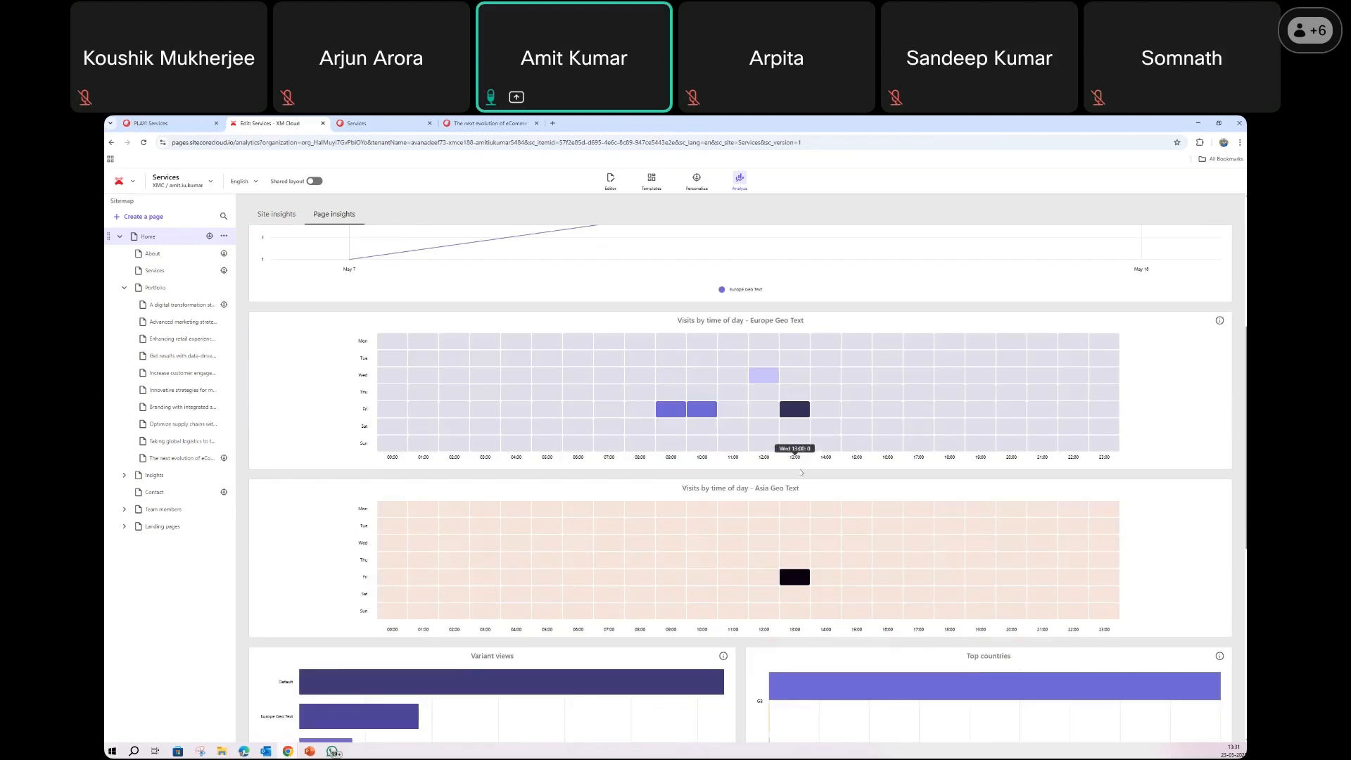
scroll(793, 469, down, 3)
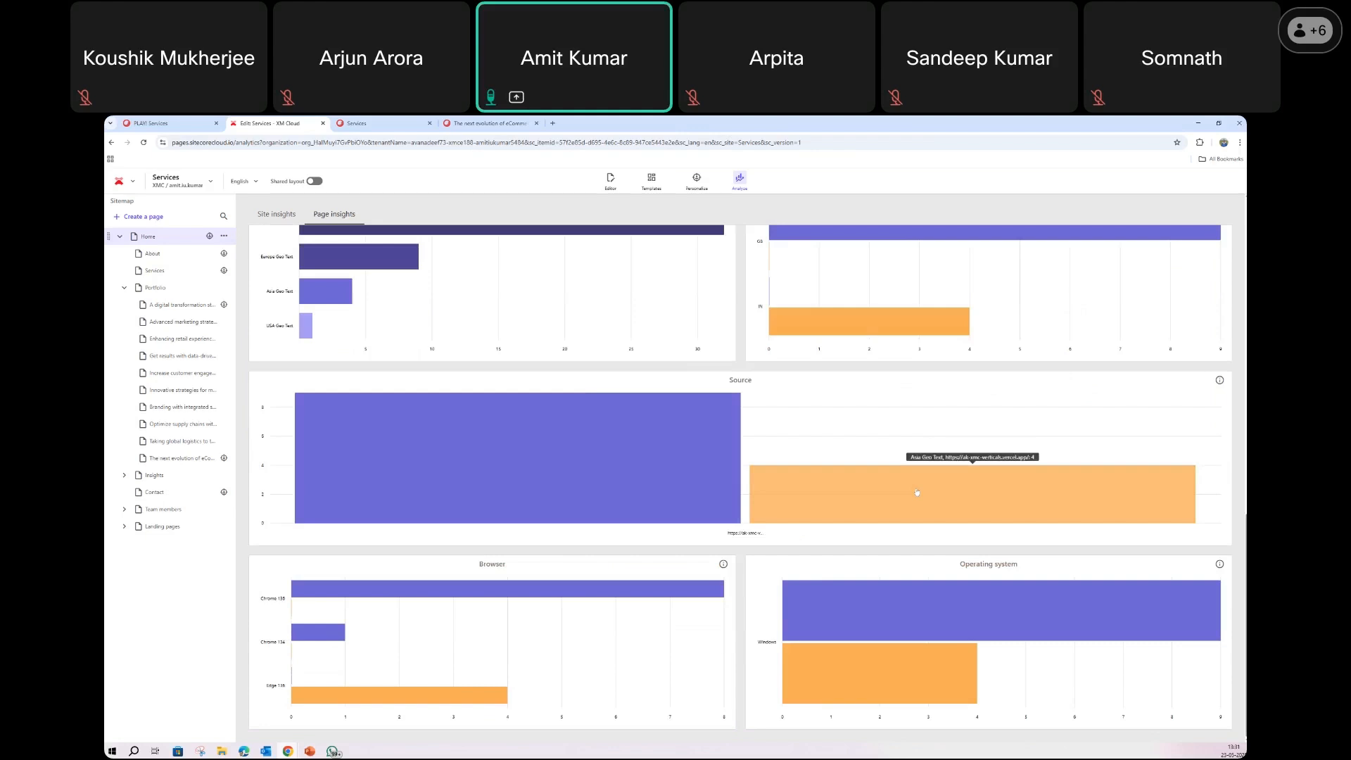
scroll(652, 605, up, 10)
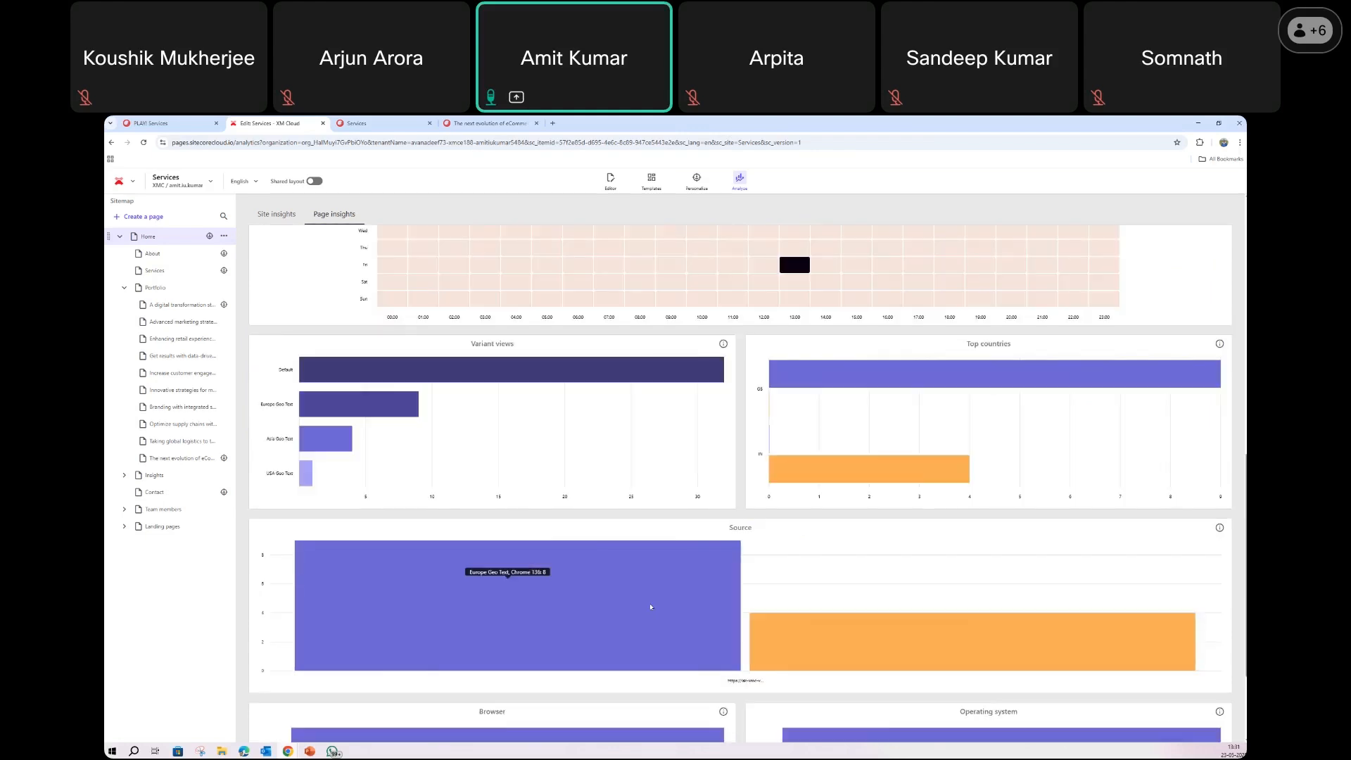
scroll(653, 605, up, 3)
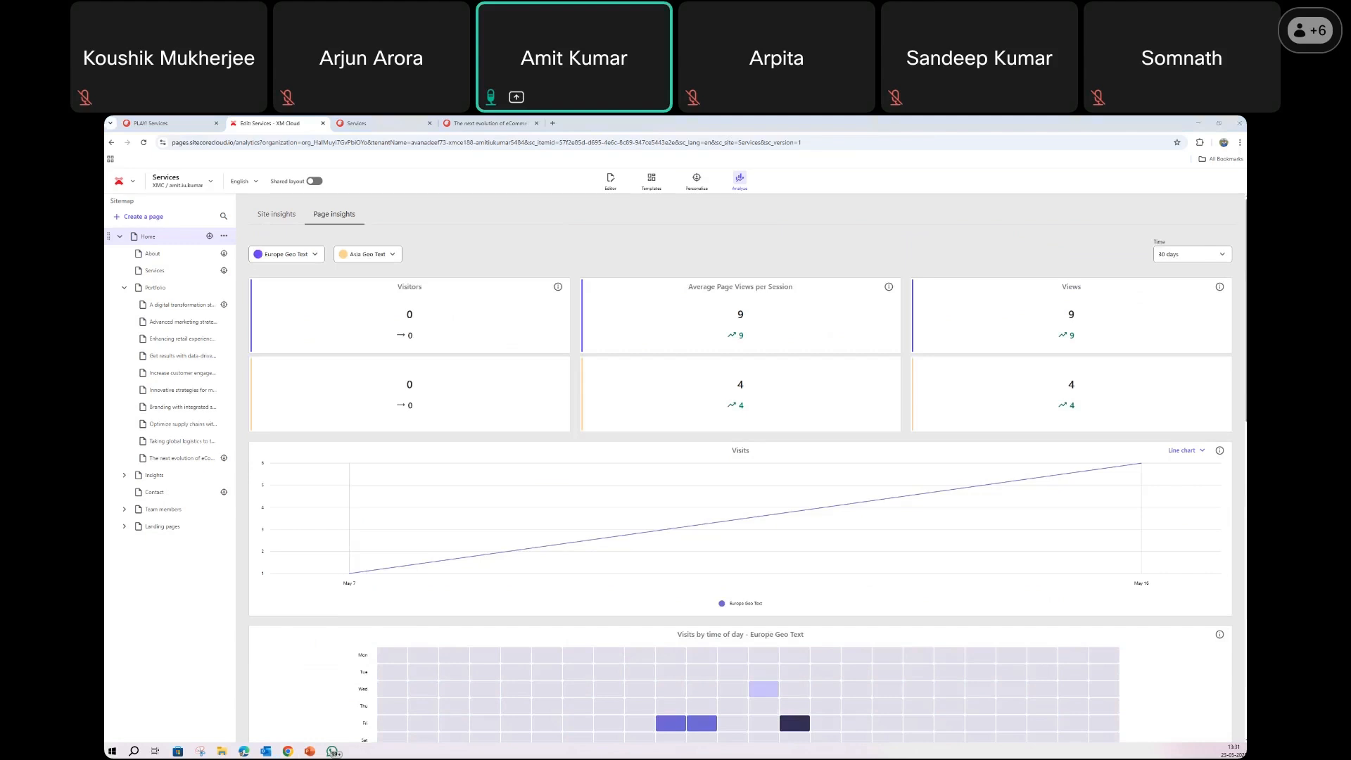
key(alt+Tab)
key(Right)
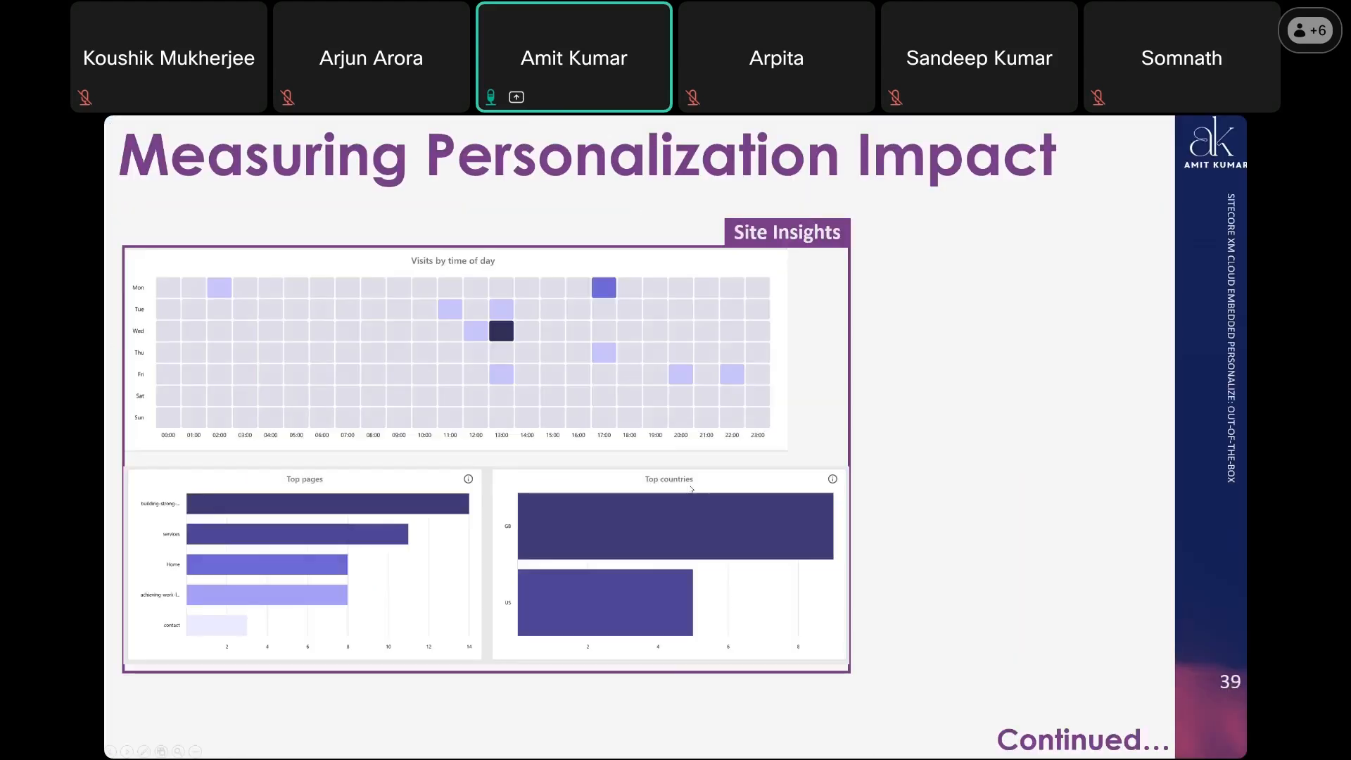
key(Right)
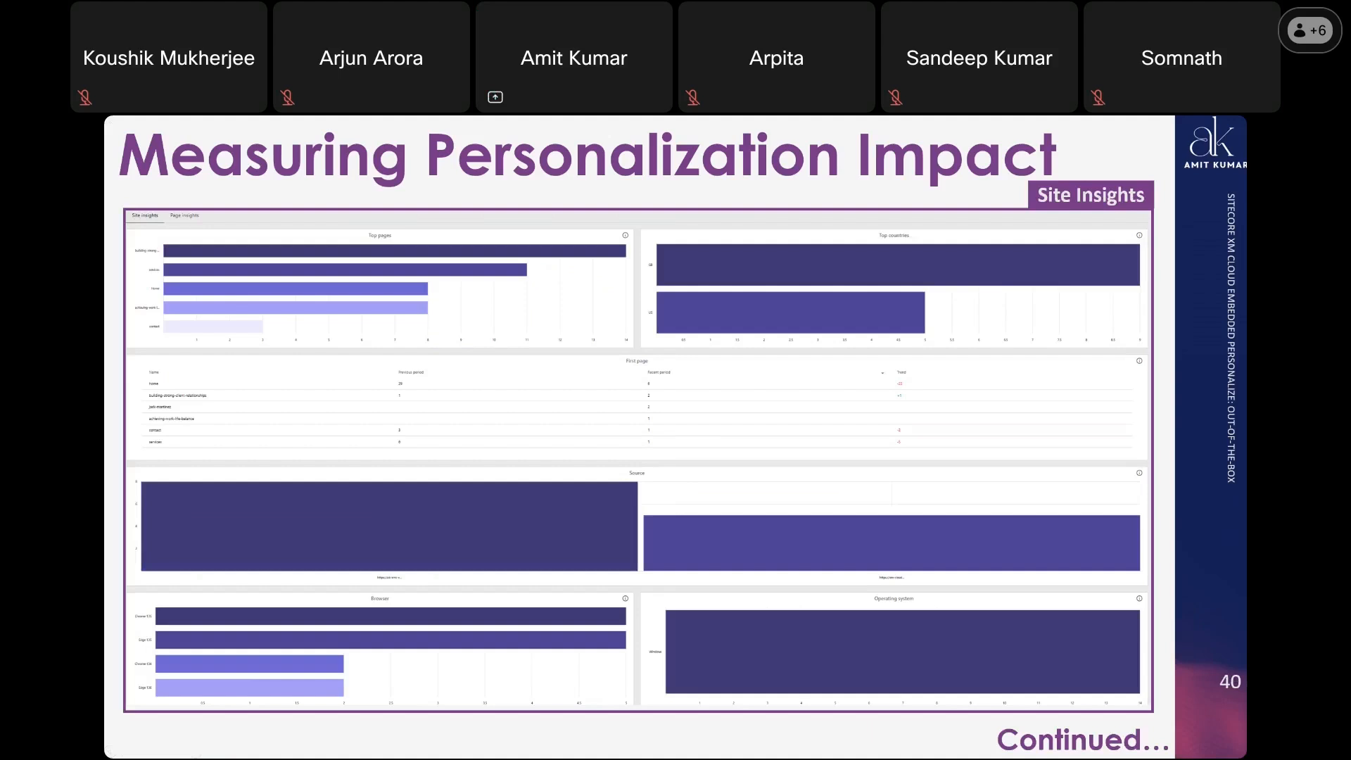
key(Right)
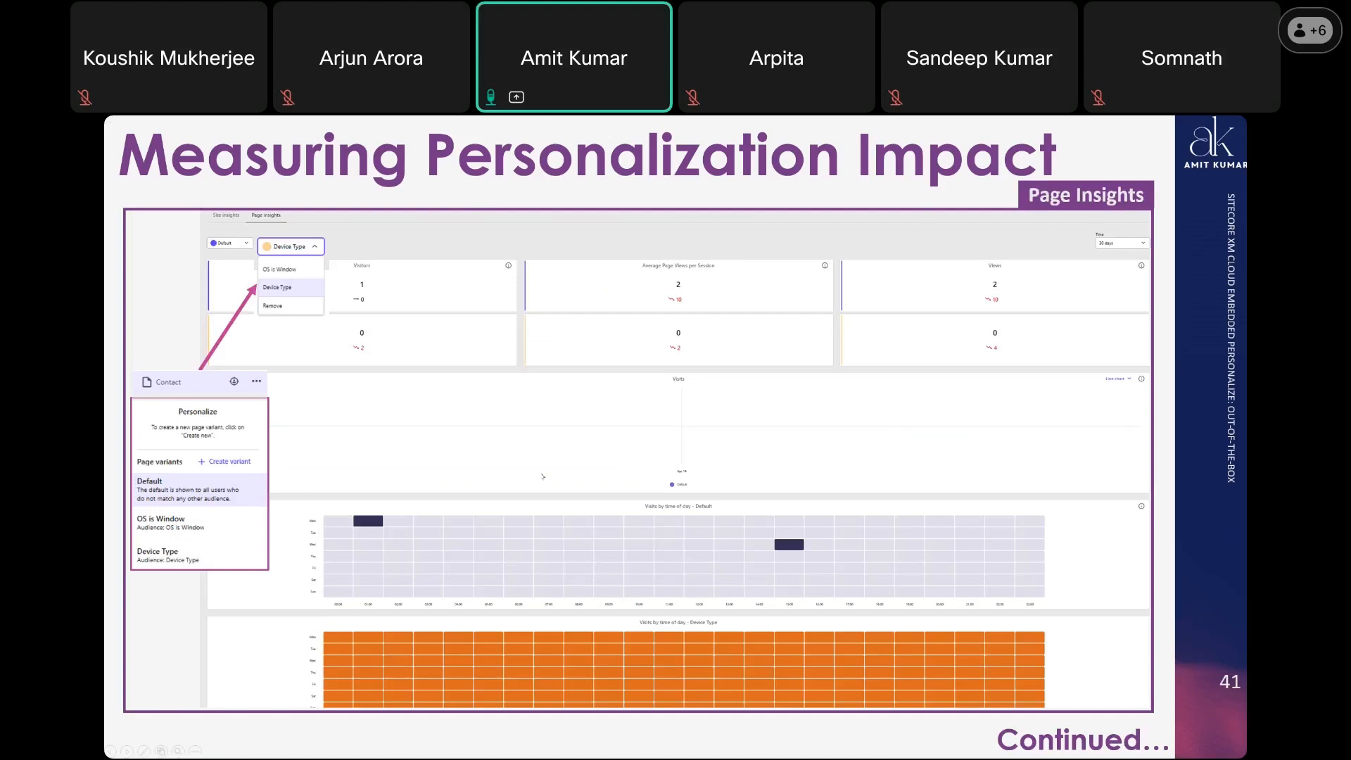
key(Right)
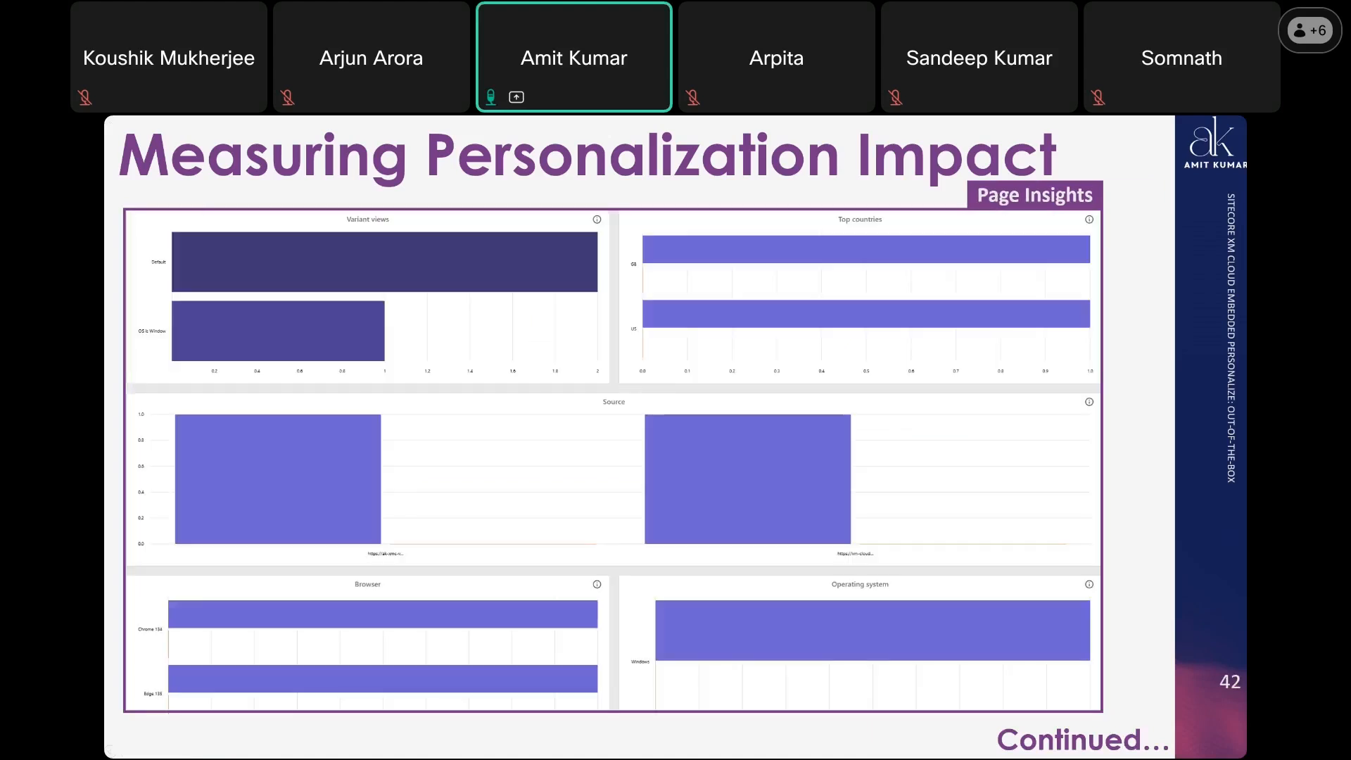